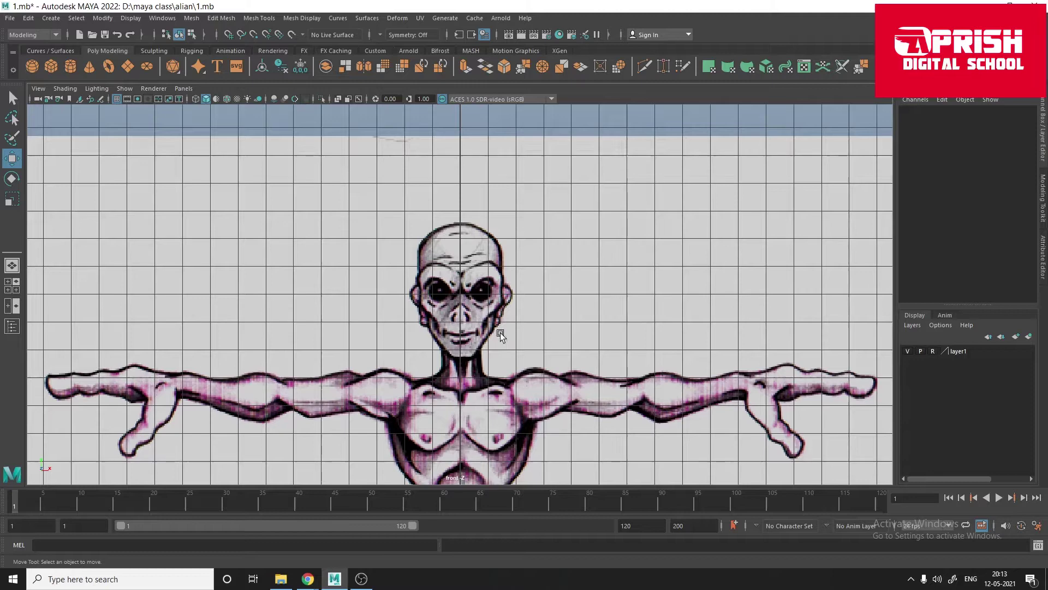
# Step: Create a NURBS sphere from the Curves/Surfaces shelf at the alien reference
pyautogui.press('space')
pyautogui.scroll(5, 474, 214)
pyautogui.moveTo(474, 214)
pyautogui.keyDown('alt'); pyautogui.mouseDown()
pyautogui.moveTo(485, 452)
pyautogui.moveTo(436, 368)
pyautogui.moveTo(470, 180)
pyautogui.mouseUp(); pyautogui.keyUp('alt')
pyautogui.scroll(-3, 451, 388)
pyautogui.click(51, 50)
pyautogui.click(306, 66)
pyautogui.scroll(3, 483, 293)
# Step: Raise the sphere up to the alien's head and frame it in side view
pyautogui.press('space')
pyautogui.scroll(2, 458, 327)
pyautogui.moveTo(459, 328); pyautogui.dragTo(458, 235)
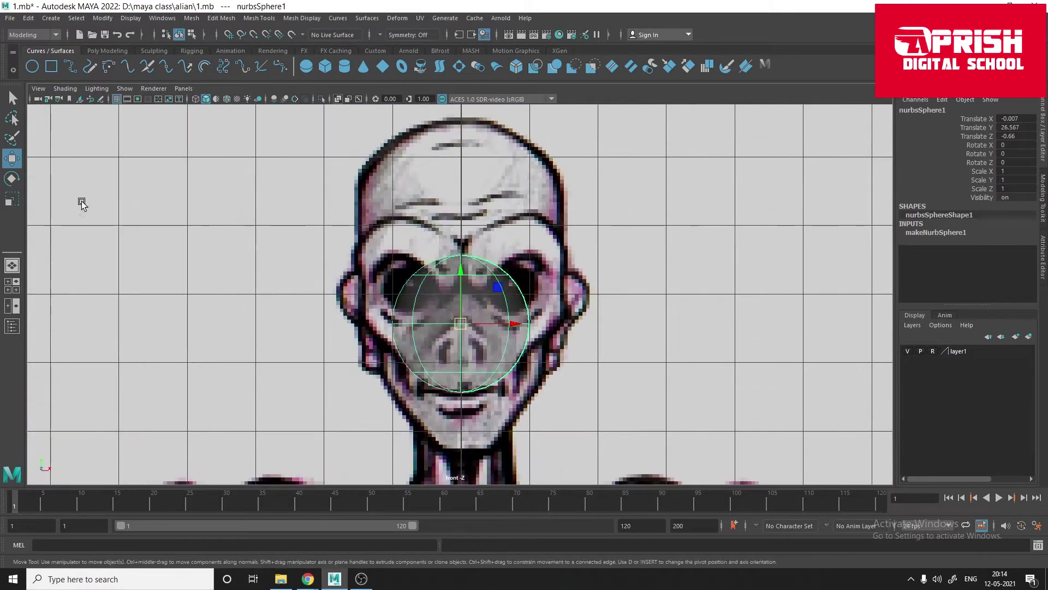
pyautogui.press('space')
pyautogui.scroll(3, 470, 235)
pyautogui.click(38, 88)
pyautogui.click(82, 210)
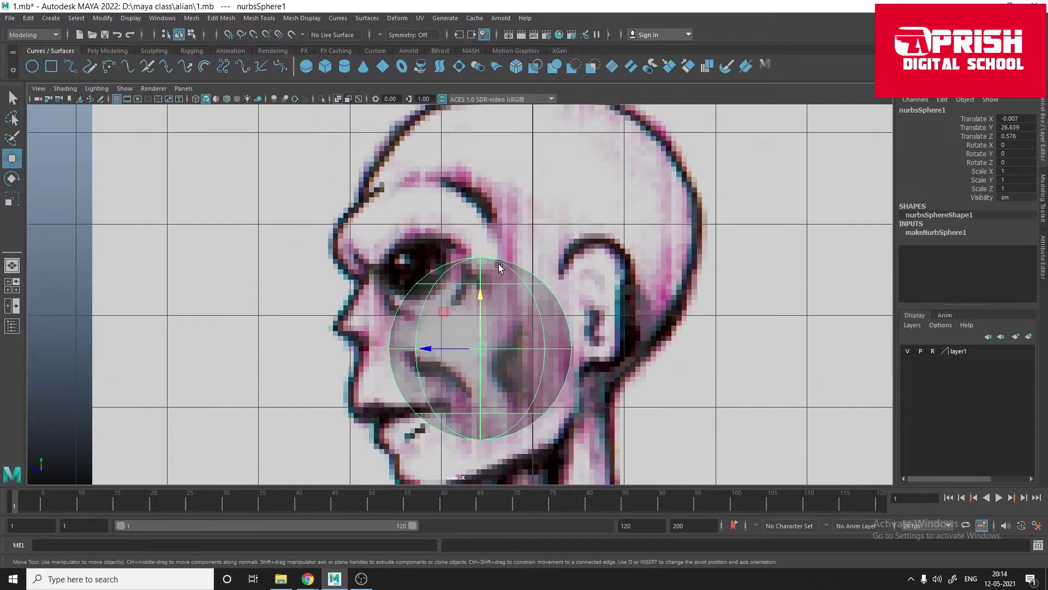
# Step: Stretch the sphere's CVs into an egg over the face, rounding the top to the skull
pyautogui.press('F8')
pyautogui.moveTo(288, 217); pyautogui.dragTo(595, 284)
pyautogui.moveTo(480, 257); pyautogui.dragTo(524, 146)
pyautogui.moveTo(383, 403); pyautogui.dragTo(584, 453)
pyautogui.keyDown('alt'); pyautogui.moveTo(486, 306); pyautogui.dragTo(530, 354, button='middle'); pyautogui.keyUp('alt')
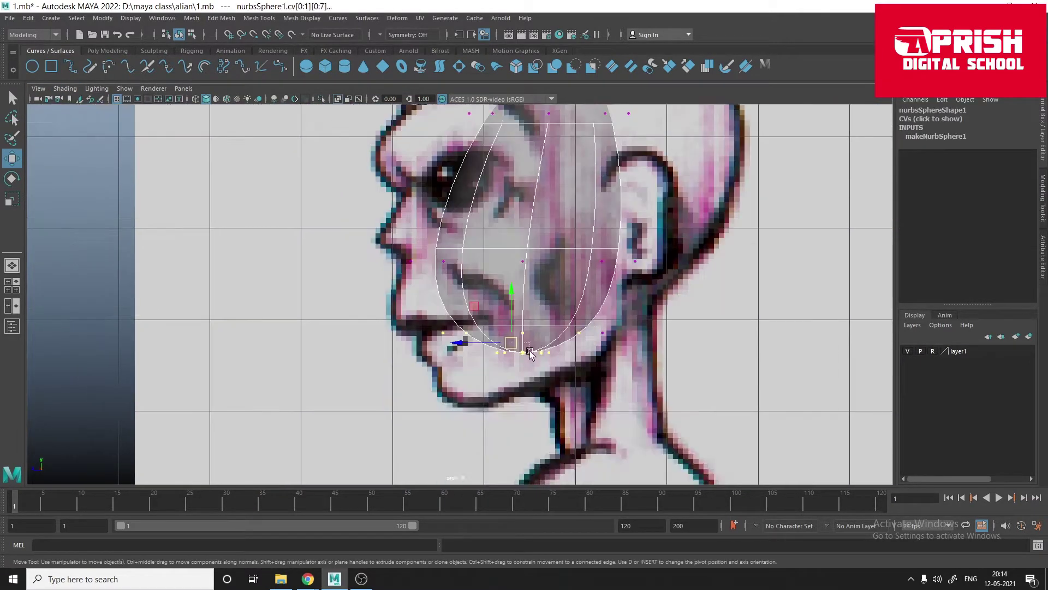
pyautogui.scroll(-3, 531, 362)
pyautogui.scroll(3, 502, 306)
pyautogui.moveTo(447, 207); pyautogui.dragTo(655, 262)
pyautogui.moveTo(527, 245); pyautogui.dragTo(569, 241)
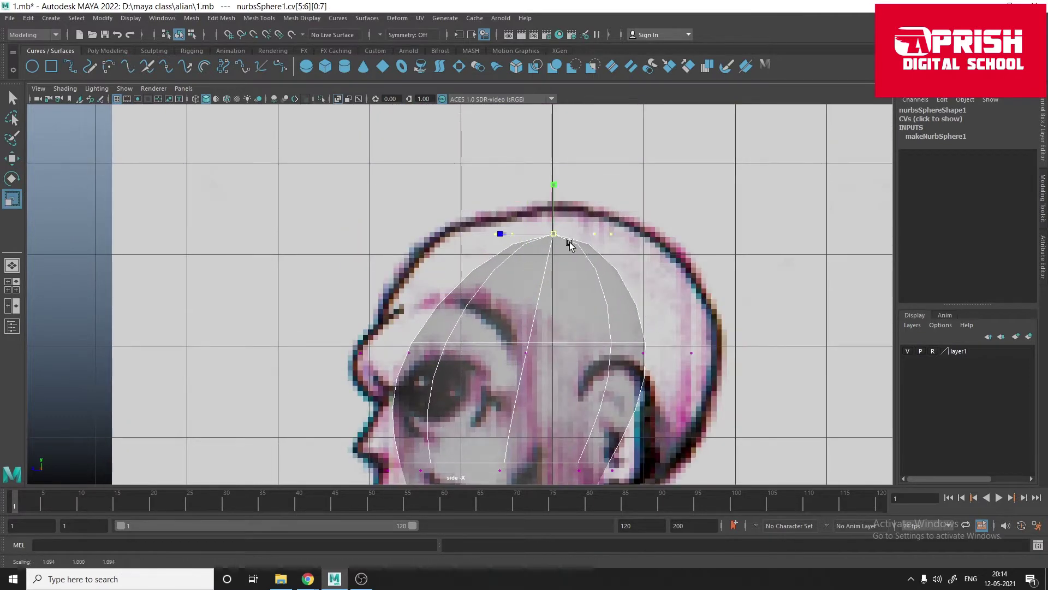
# Step: Move the bottom control vertices up to the chin in side view
pyautogui.scroll(-3, 281, 288)
pyautogui.moveTo(457, 346); pyautogui.dragTo(557, 435)
pyautogui.scroll(2, 467, 335)
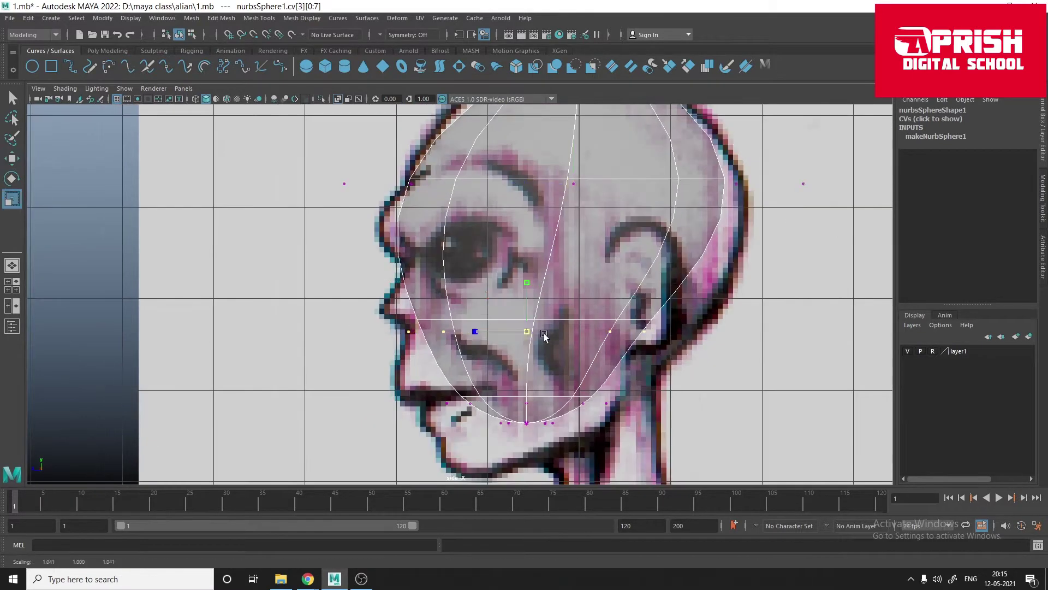
pyautogui.scroll(2, 472, 330)
pyautogui.keyDown('alt'); pyautogui.moveTo(472, 330); pyautogui.dragTo(479, 224, button='middle'); pyautogui.keyUp('alt')
pyautogui.moveTo(535, 320); pyautogui.dragTo(568, 337)
pyautogui.moveTo(537, 297)
pyautogui.mouseDown()
pyautogui.moveTo(527, 269)
pyautogui.moveTo(565, 273)
pyautogui.mouseUp()
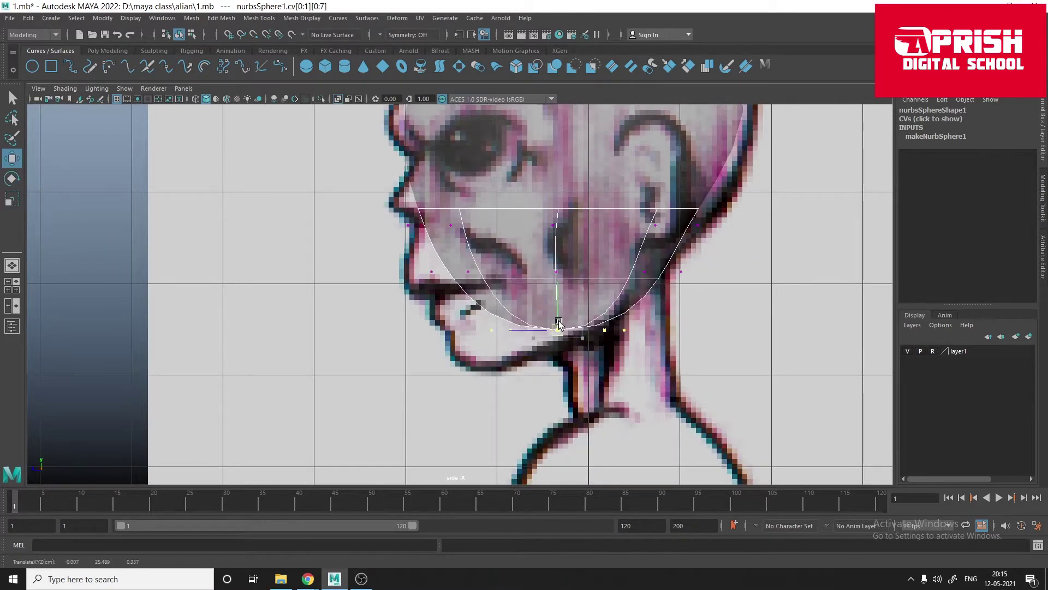
pyautogui.moveTo(382, 210); pyautogui.dragTo(720, 240)
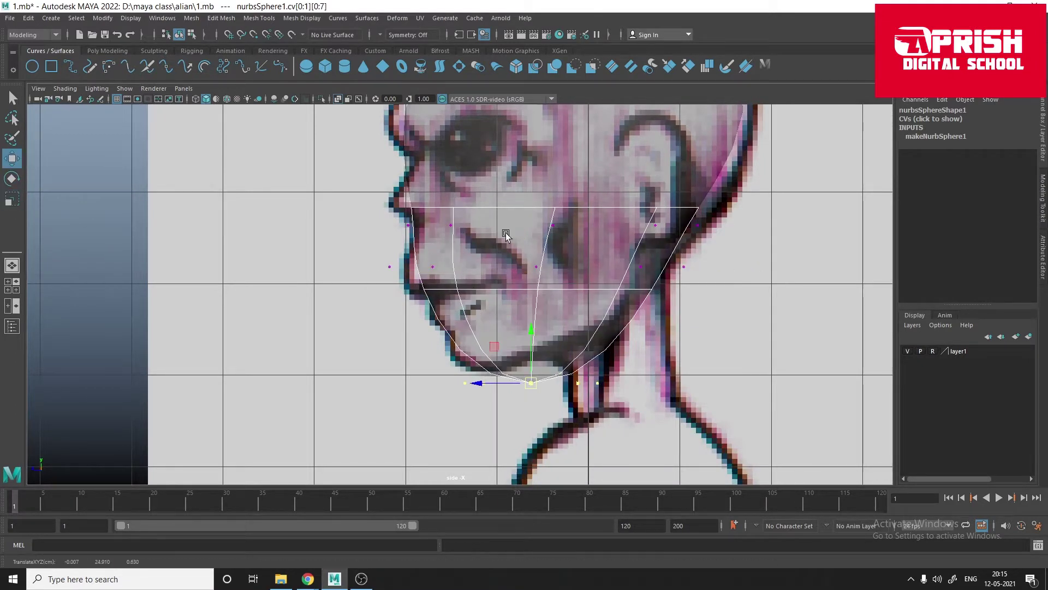
pyautogui.scroll(-2, 688, 337)
pyautogui.click(703, 402)
# Step: In front view, scale and move chin and face vertices into a tapered jaw
pyautogui.press('space')
pyautogui.press('space')
pyautogui.moveTo(417, 351); pyautogui.dragTo(546, 385)
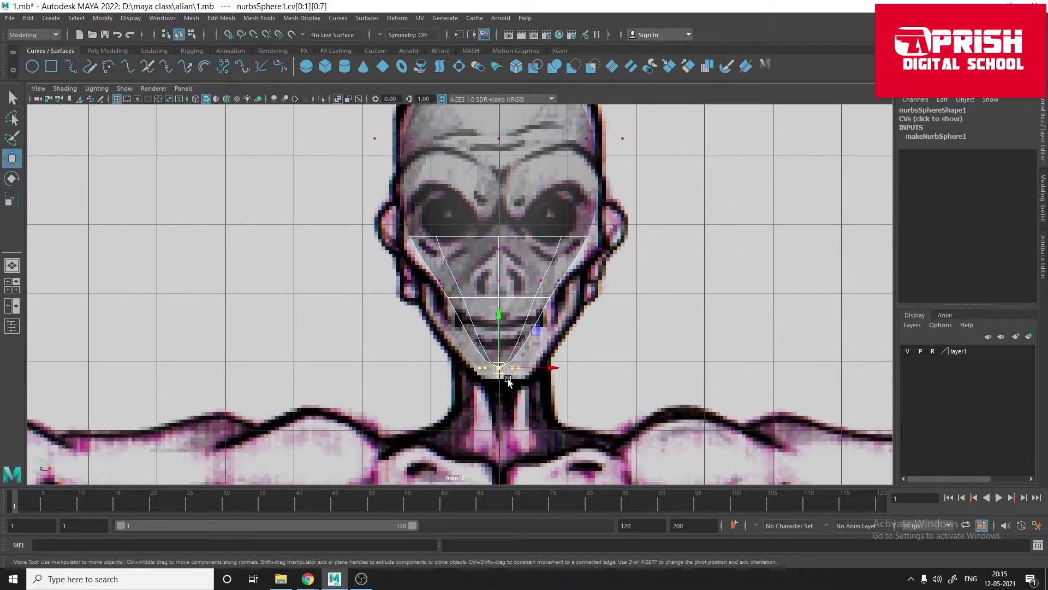
pyautogui.keyDown('alt'); pyautogui.moveTo(568, 322); pyautogui.dragTo(569, 404, button='middle'); pyautogui.keyUp('alt')
pyautogui.moveTo(349, 299); pyautogui.dragTo(576, 332)
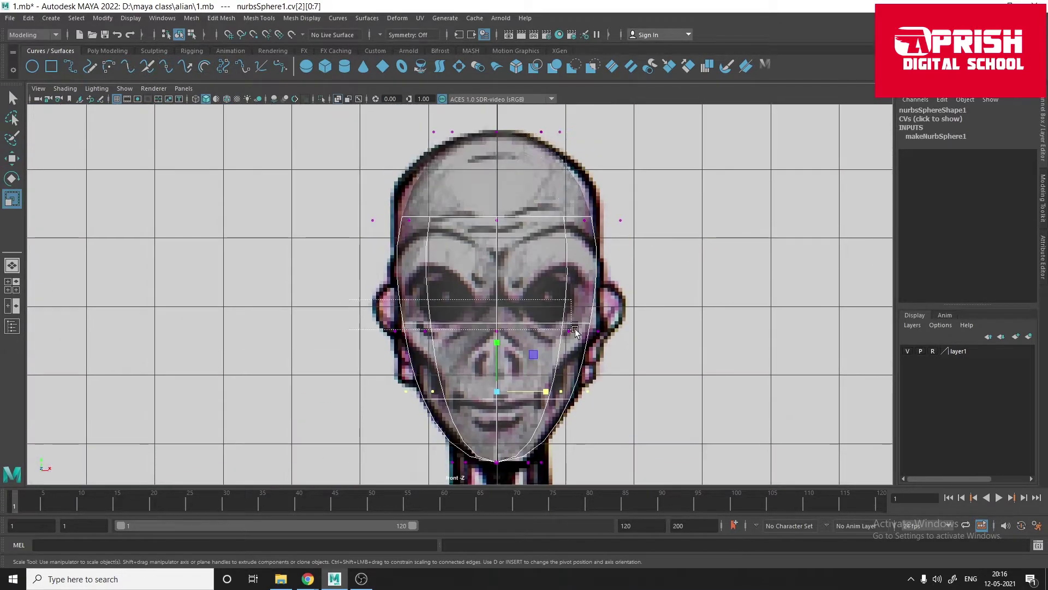
pyautogui.keyDown('alt'); pyautogui.moveTo(549, 361); pyautogui.dragTo(542, 398, button='middle'); pyautogui.keyUp('alt')
pyautogui.press('Up')
pyautogui.keyDown('alt'); pyautogui.moveTo(554, 169); pyautogui.dragTo(554, 131, button='middle'); pyautogui.keyUp('alt')
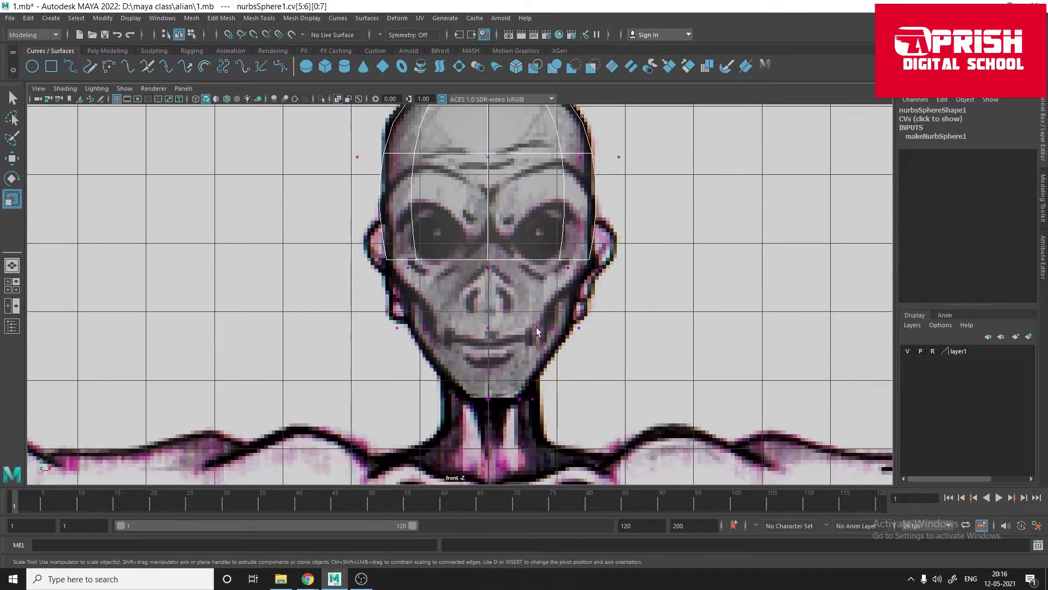
pyautogui.press('space')
pyautogui.press('space')
pyautogui.press('w')
pyautogui.keyDown('alt'); pyautogui.moveTo(533, 317); pyautogui.dragTo(533, 388, button='middle'); pyautogui.keyUp('alt')
pyautogui.press('space')
pyautogui.press('space')
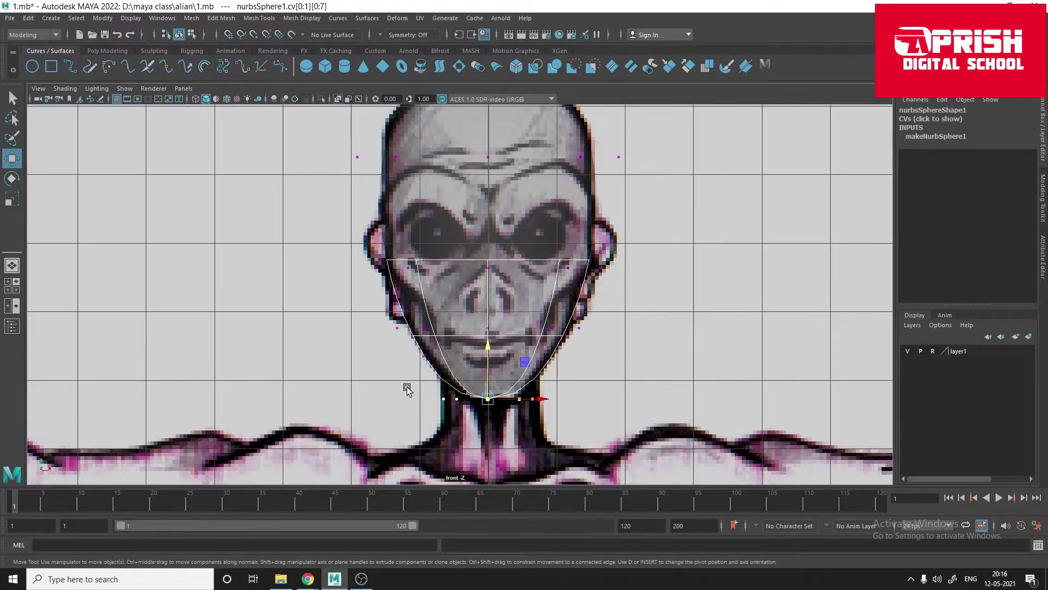
pyautogui.press('space')
pyautogui.press('space')
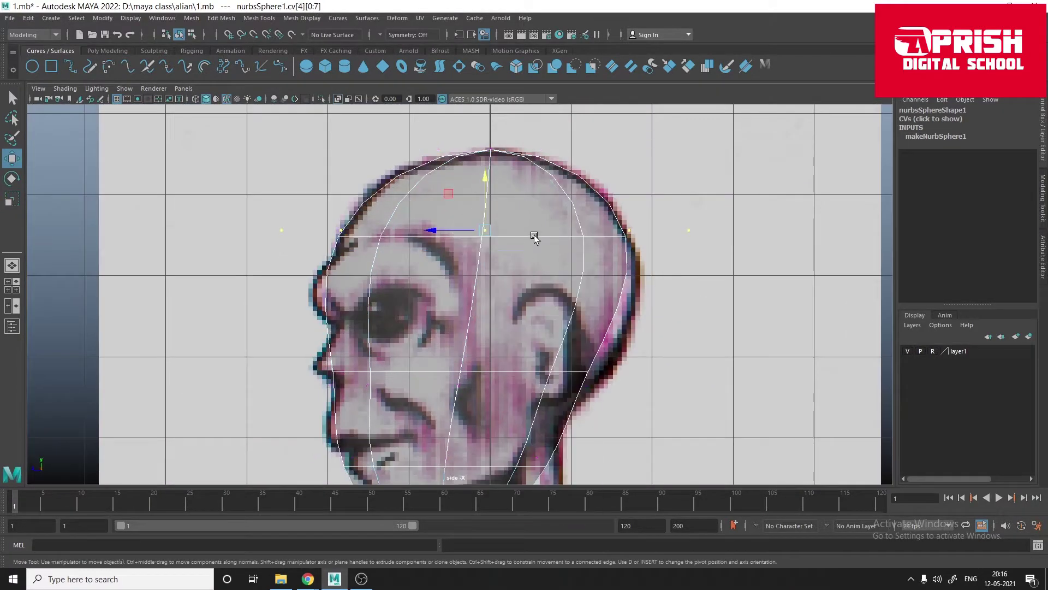
# Step: Insert three isoparms across the head and move the forehead vertices onto the profile
pyautogui.click(367, 18)
pyautogui.click(409, 297)
pyautogui.keyDown('alt'); pyautogui.moveTo(409, 297); pyautogui.dragTo(432, 264, button='middle'); pyautogui.keyUp('alt')
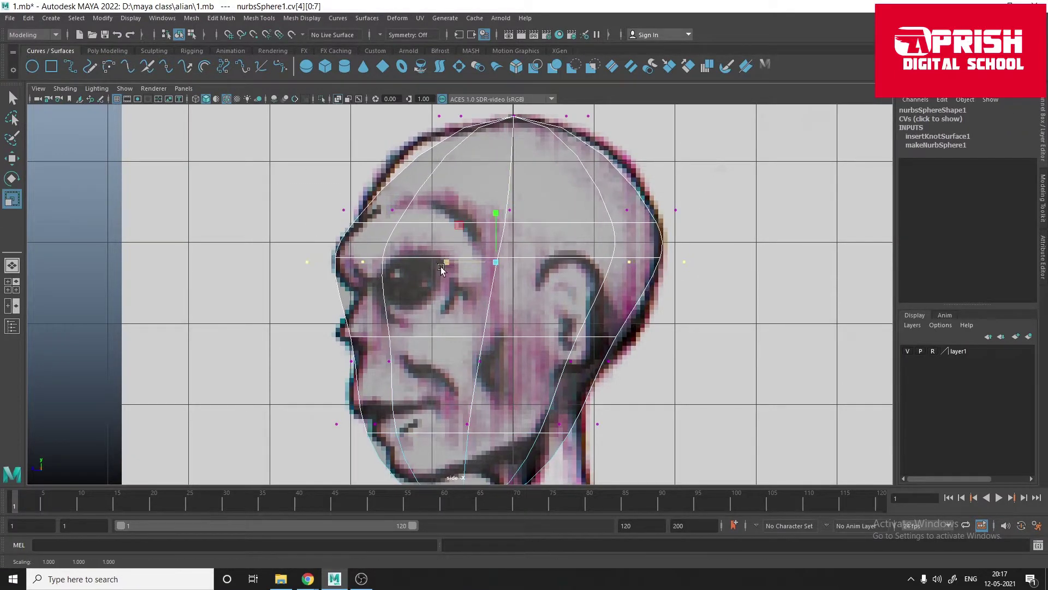
pyautogui.keyDown('shift'); pyautogui.moveTo(393, 180); pyautogui.dragTo(386, 363, button='right'); pyautogui.keyUp('shift')
pyautogui.moveTo(276, 149); pyautogui.dragTo(712, 191)
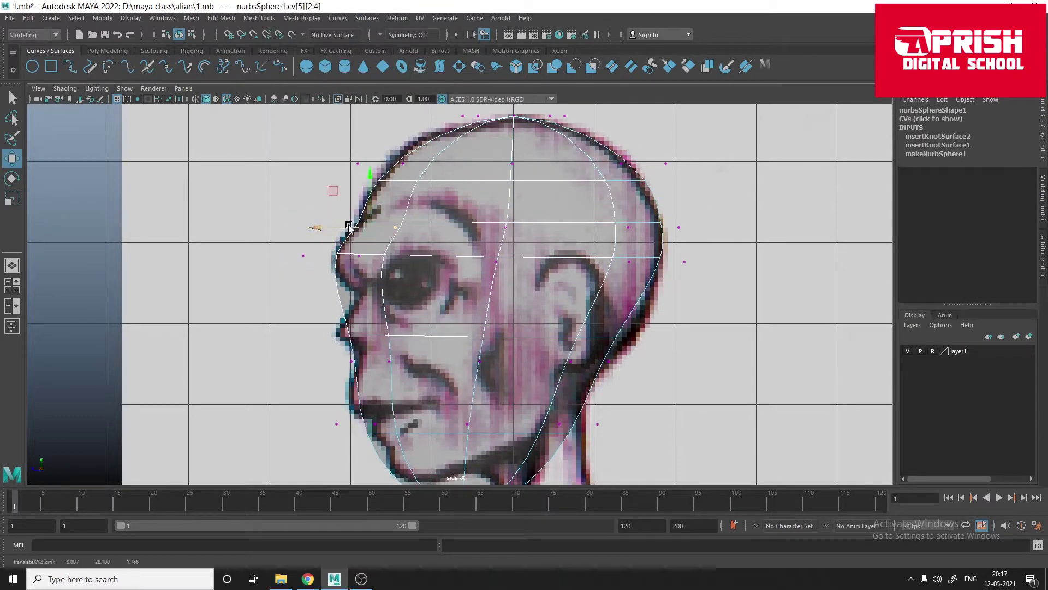
pyautogui.keyDown('alt'); pyautogui.moveTo(445, 288); pyautogui.dragTo(440, 188, button='middle'); pyautogui.keyUp('alt')
pyautogui.keyDown('shift'); pyautogui.moveTo(383, 216); pyautogui.dragTo(385, 399, button='right'); pyautogui.keyUp('shift')
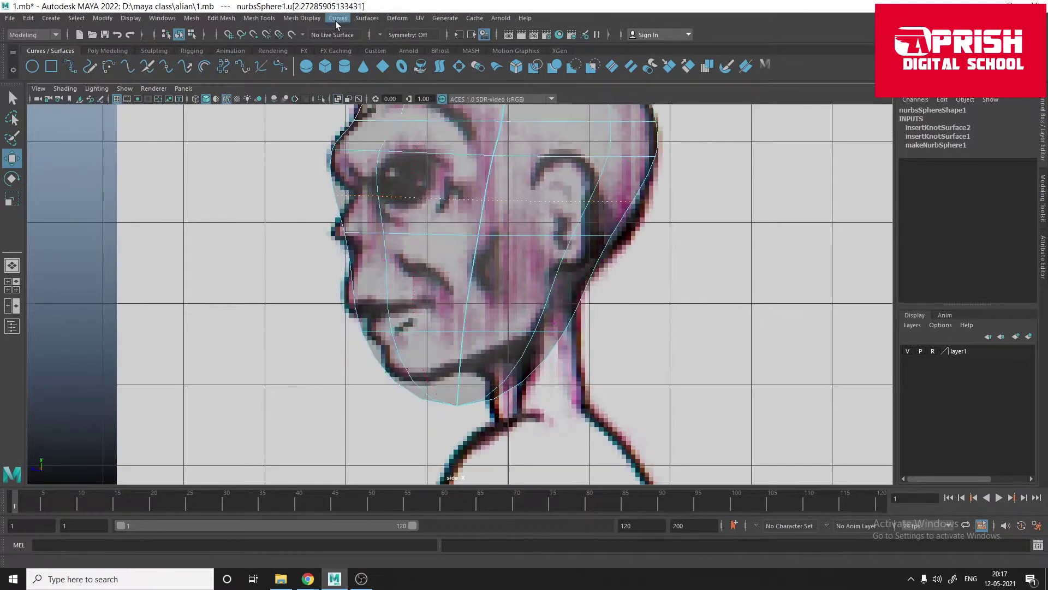
pyautogui.moveTo(383, 120); pyautogui.dragTo(291, 191)
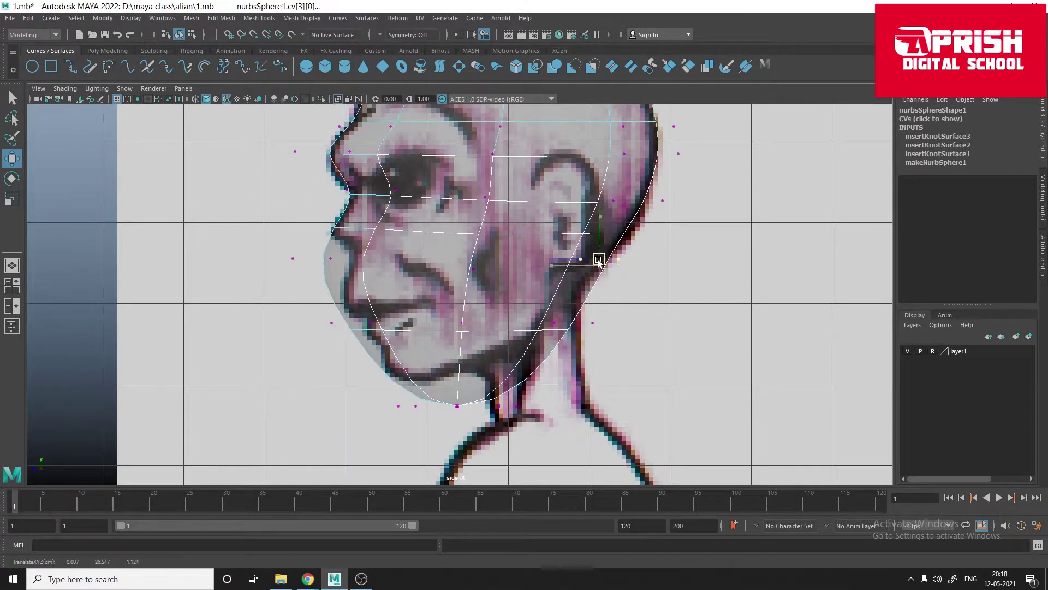
# Step: Add more isoparms, push the nose vertices out, and raise the chin to the reference
pyautogui.keyDown('shift'); pyautogui.moveTo(445, 235); pyautogui.dragTo(445, 401, button='right'); pyautogui.keyUp('shift')
pyautogui.moveTo(298, 214); pyautogui.dragTo(370, 232)
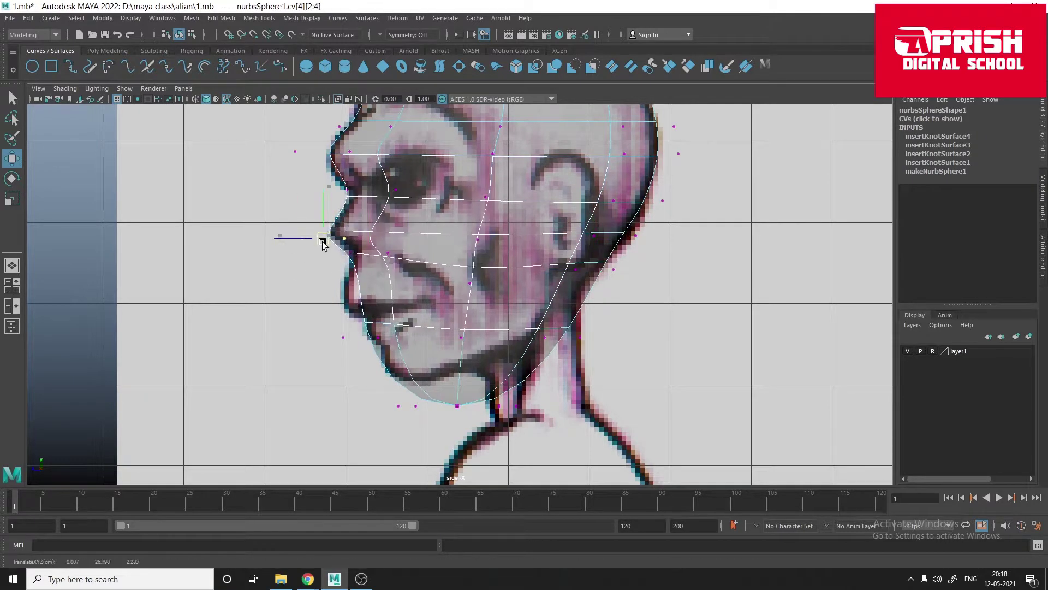
pyautogui.click(447, 300)
pyautogui.keyDown('shift'); pyautogui.moveTo(447, 301); pyautogui.dragTo(379, 300, button='right'); pyautogui.keyUp('shift')
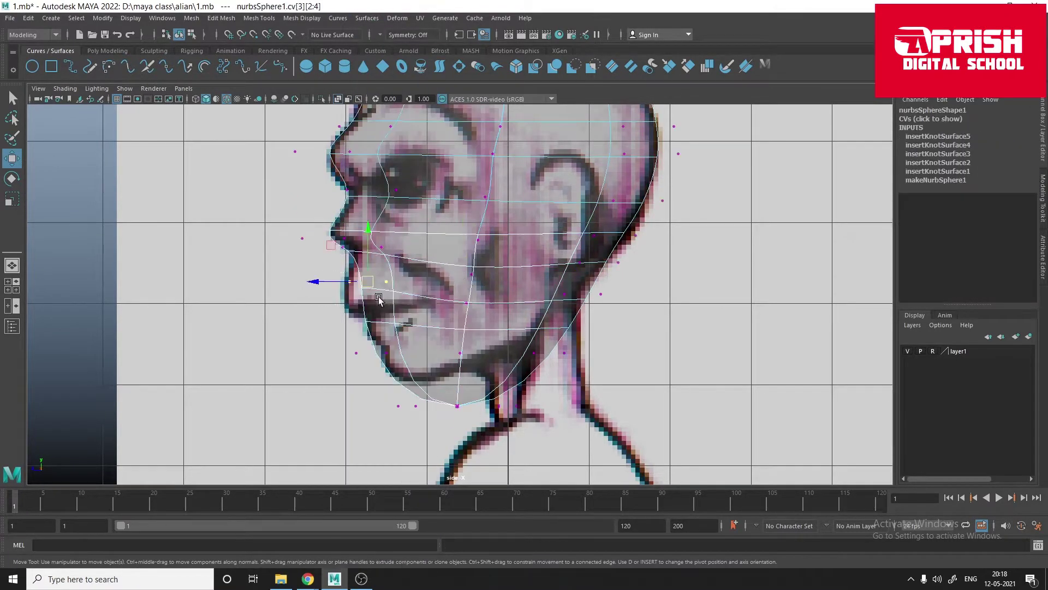
pyautogui.click(368, 386)
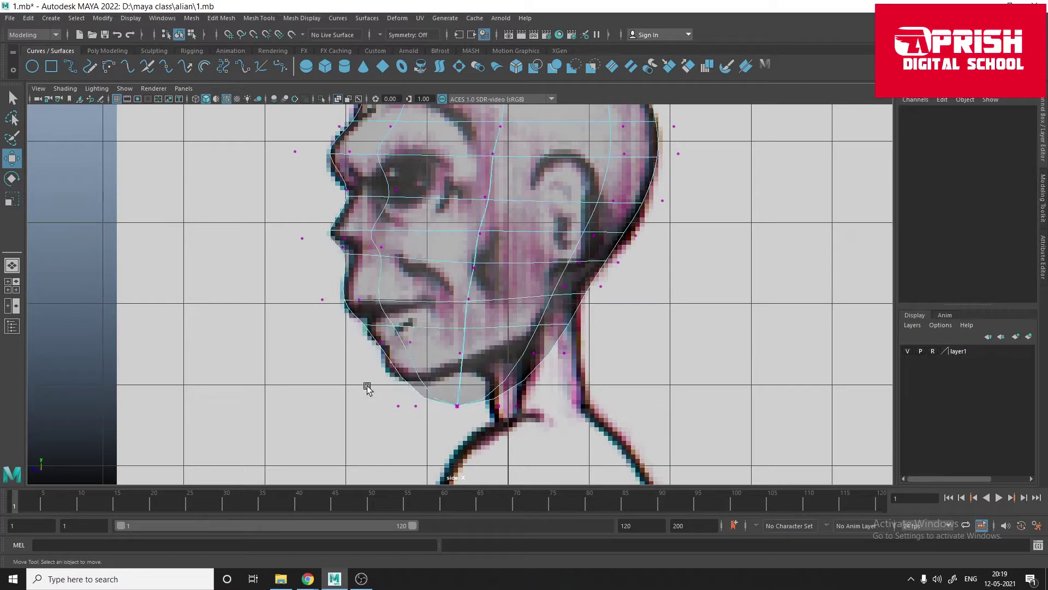
pyautogui.moveTo(368, 386); pyautogui.dragTo(475, 417)
pyautogui.moveTo(510, 372); pyautogui.dragTo(548, 358, button='middle')
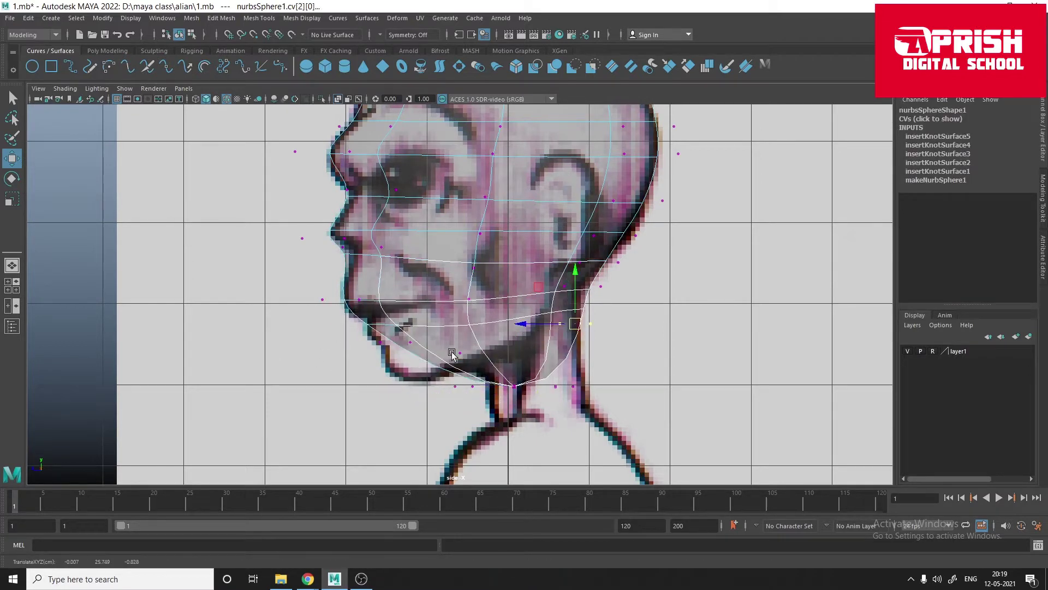
# Step: Insert isoparms near the chin and mouth, pulling the chin vertices to the jawline
pyautogui.keyDown('shift'); pyautogui.moveTo(458, 327); pyautogui.dragTo(400, 356, button='right'); pyautogui.keyUp('shift')
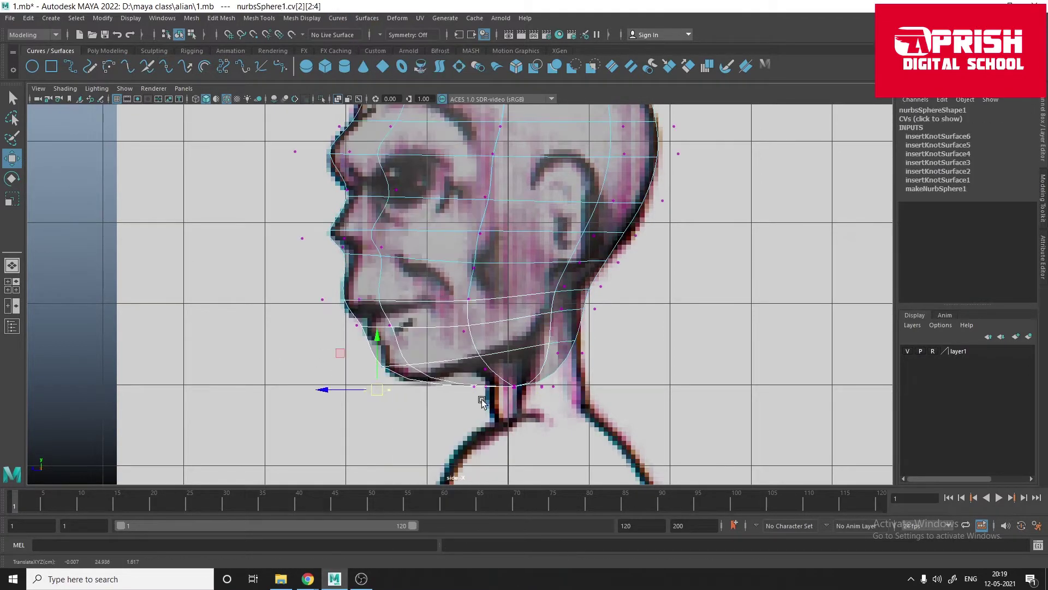
pyautogui.click(393, 398)
pyautogui.moveTo(366, 368); pyautogui.dragTo(379, 381)
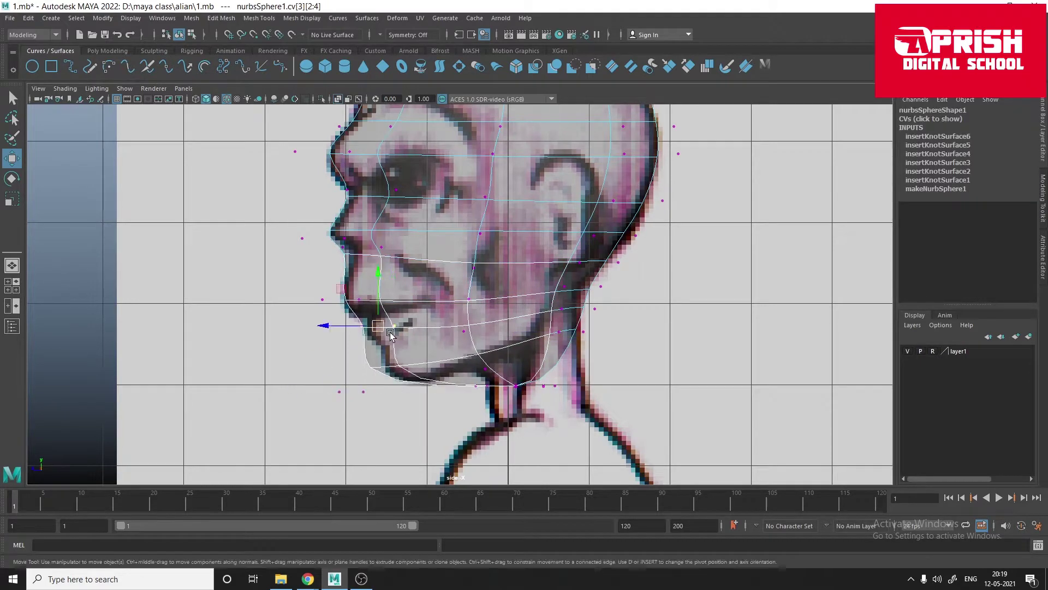
pyautogui.click(367, 18)
pyautogui.click(407, 306)
pyautogui.scroll(3, 382, 328)
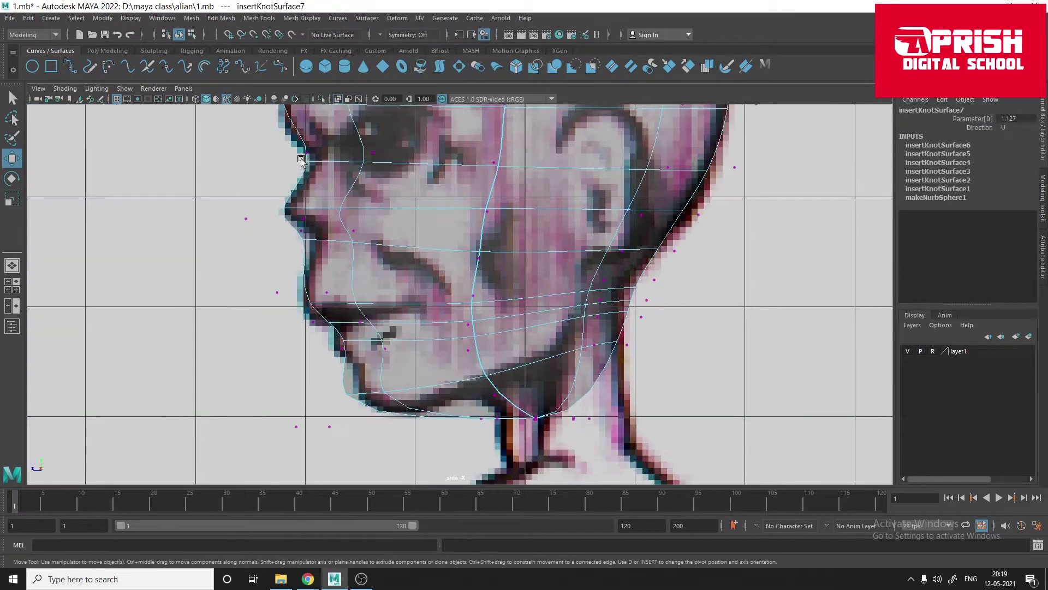
pyautogui.moveTo(376, 358); pyautogui.dragTo(328, 343)
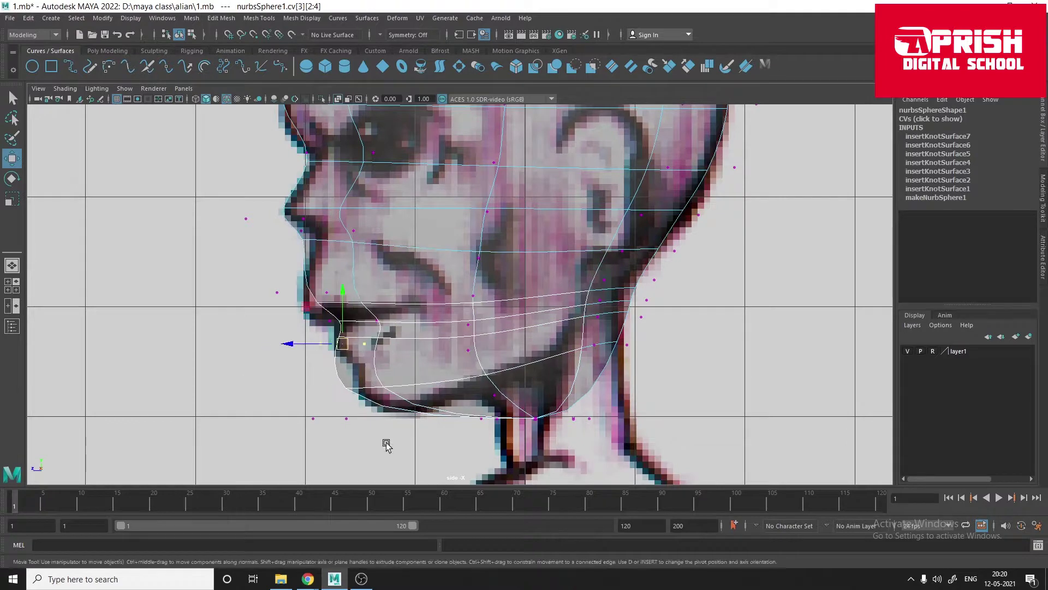
pyautogui.moveTo(289, 223); pyautogui.dragTo(312, 304)
pyautogui.scroll(-5, 333, 233)
pyautogui.scroll(6, 644, 365)
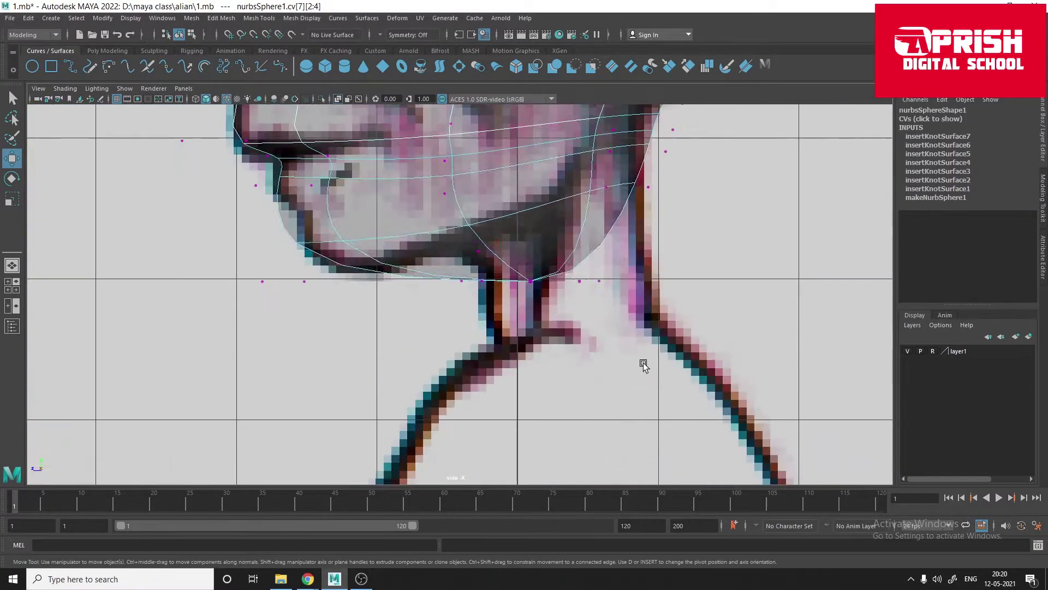
# Step: Orbit to check the head, then pick an isoparm position on its surface
pyautogui.press('space')
pyautogui.press('space')
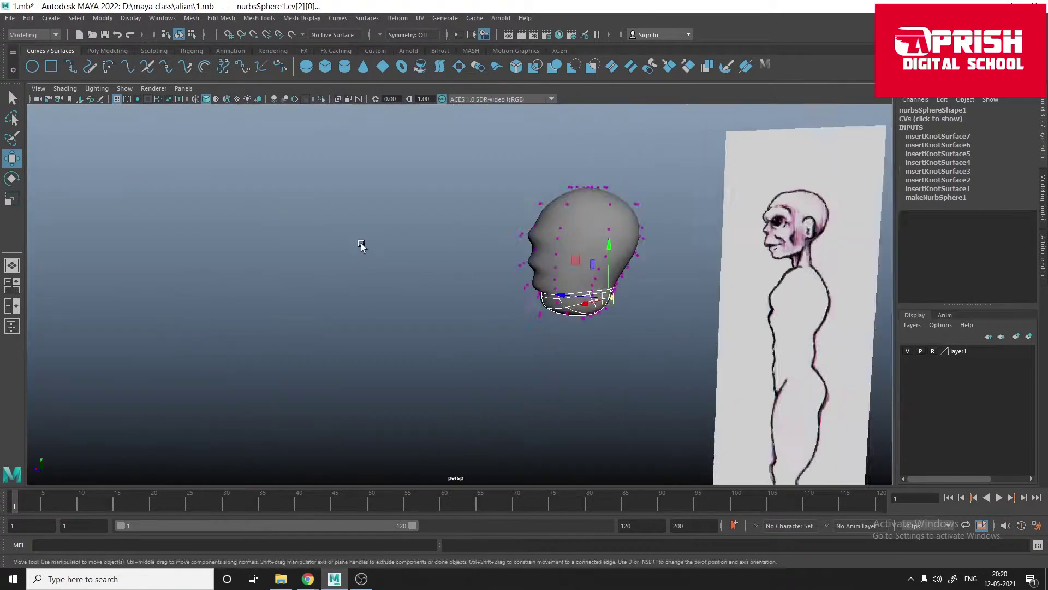
pyautogui.keyDown('alt'); pyautogui.moveTo(361, 246); pyautogui.dragTo(323, 295); pyautogui.keyUp('alt')
pyautogui.press('space')
pyautogui.press('space')
pyautogui.rightClick(503, 354)
pyautogui.scroll(-3, 502, 354)
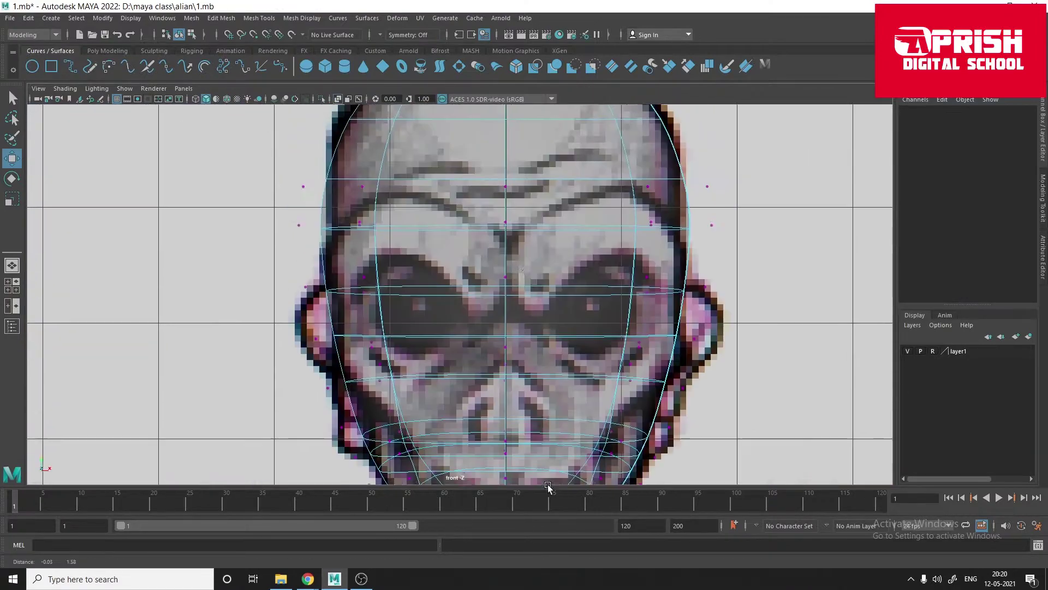
pyautogui.moveTo(495, 355)
pyautogui.keyDown('alt'); pyautogui.mouseDown()
pyautogui.moveTo(326, 294)
pyautogui.moveTo(409, 362)
pyautogui.mouseUp(); pyautogui.keyUp('alt')
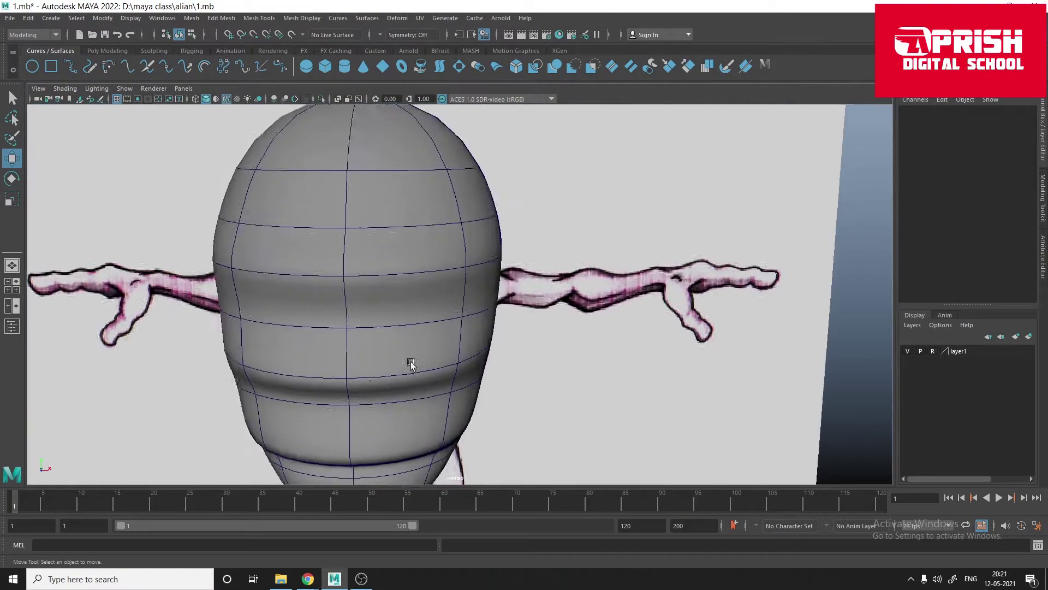
pyautogui.rightClick(393, 258)
pyautogui.click(392, 227)
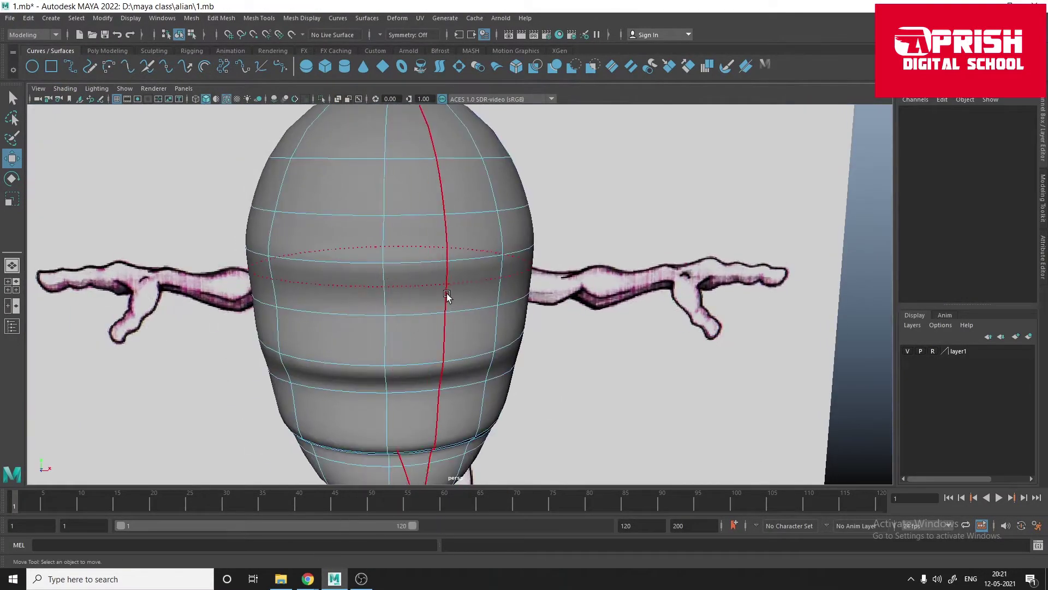
pyautogui.click(447, 295)
pyautogui.keyDown('alt'); pyautogui.moveTo(447, 295); pyautogui.dragTo(541, 250); pyautogui.keyUp('alt')
# Step: Insert two isoparms across the head and raise the forehead vertices slightly
pyautogui.click(367, 18)
pyautogui.click(404, 300)
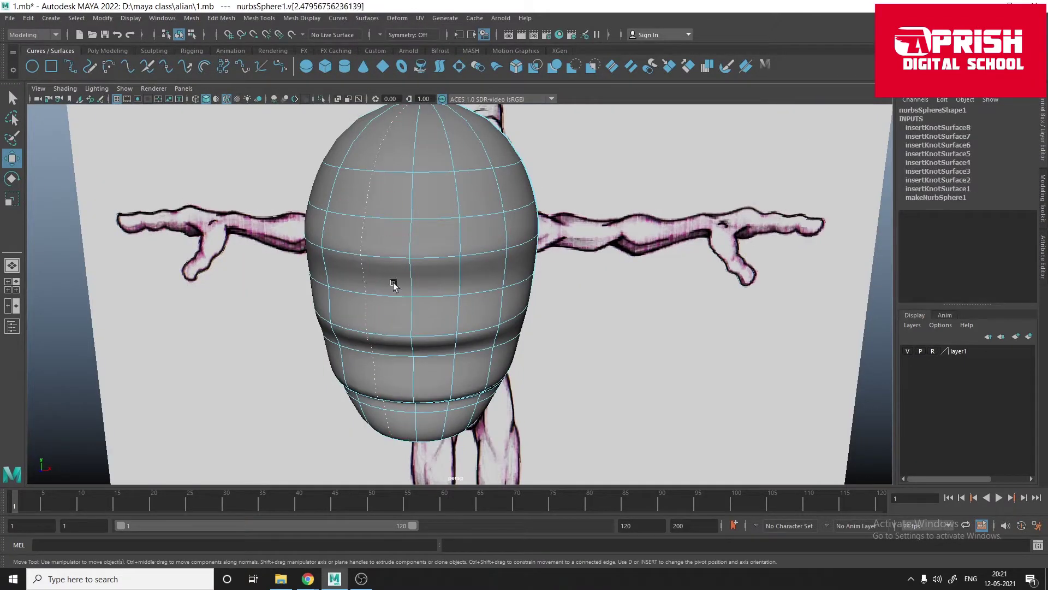
pyautogui.click(367, 18)
pyautogui.click(385, 298)
pyautogui.scroll(3, 570, 266)
pyautogui.moveTo(569, 266); pyautogui.dragTo(530, 260, button='right')
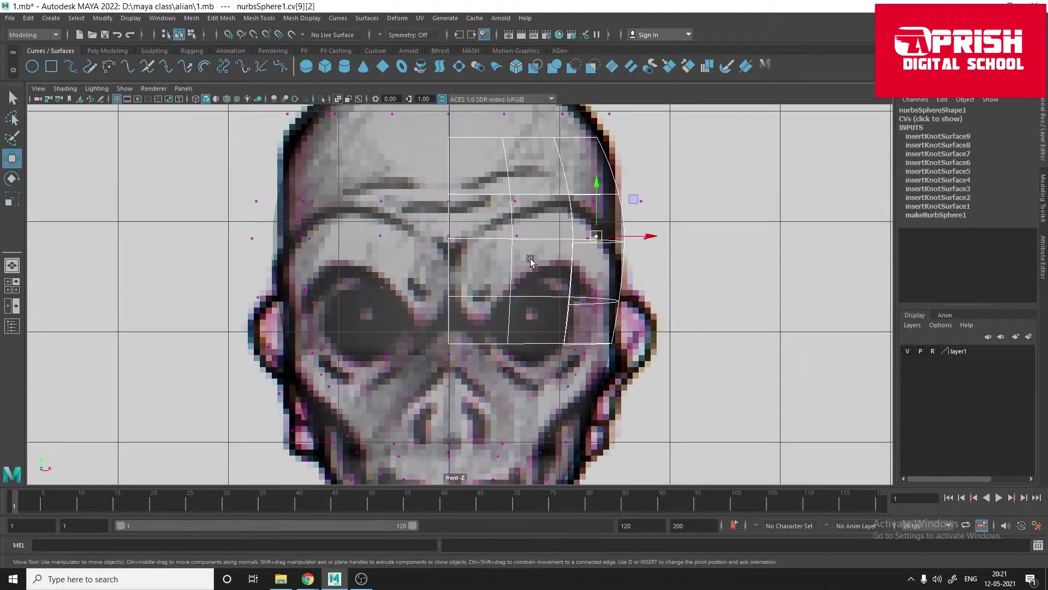
pyautogui.press('5')
pyautogui.moveTo(448, 163)
pyautogui.mouseDown()
pyautogui.moveTo(510, 205)
pyautogui.moveTo(337, 194)
pyautogui.mouseUp()
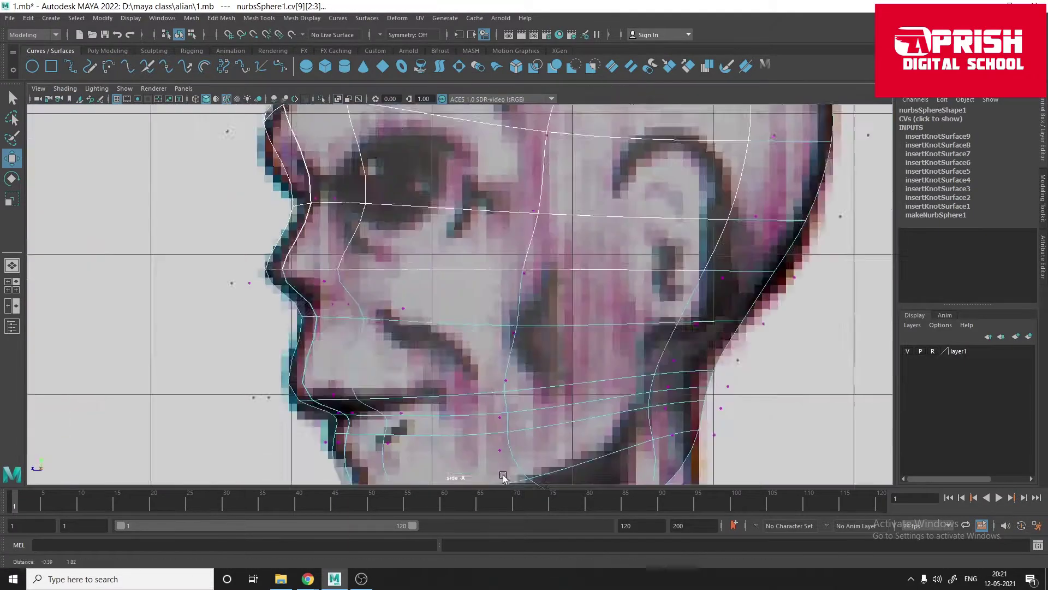
# Step: Check the head shape, then insert another isoparm near the chin
pyautogui.press('space')
pyautogui.press('space')
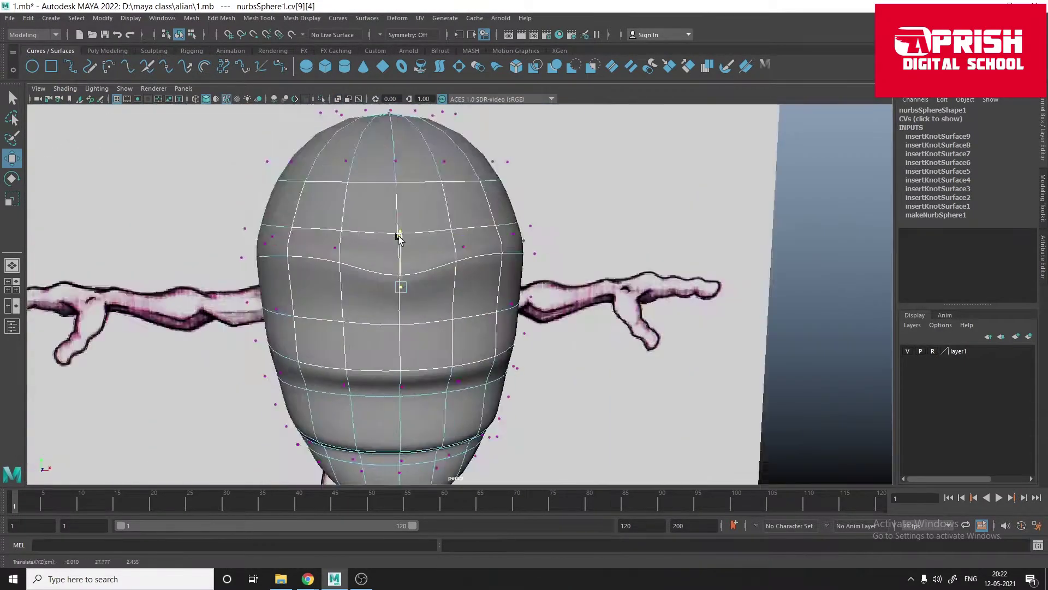
pyautogui.keyDown('alt'); pyautogui.moveTo(383, 273); pyautogui.dragTo(435, 413); pyautogui.keyUp('alt')
pyautogui.press('space')
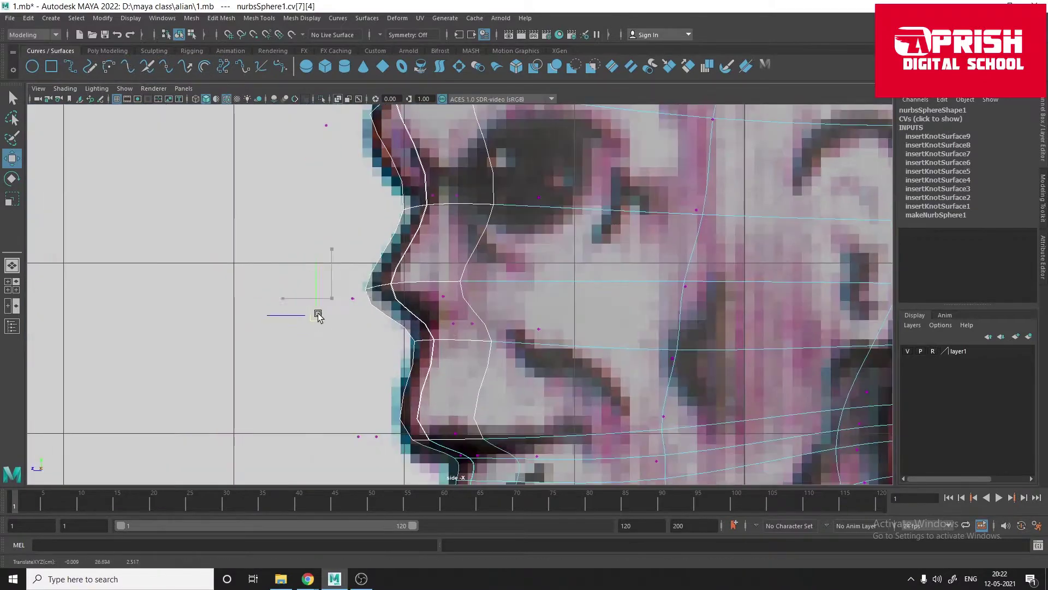
pyautogui.click(464, 307)
pyautogui.press('space')
pyautogui.press('space')
pyautogui.press('space')
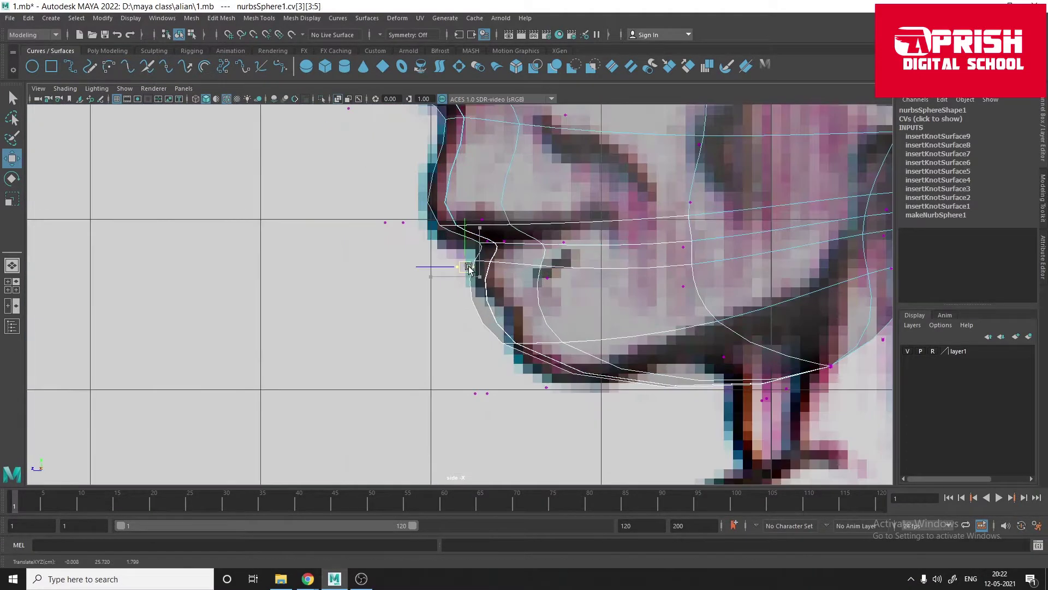
pyautogui.moveTo(399, 371); pyautogui.dragTo(513, 395)
pyautogui.click(367, 18)
pyautogui.click(418, 240)
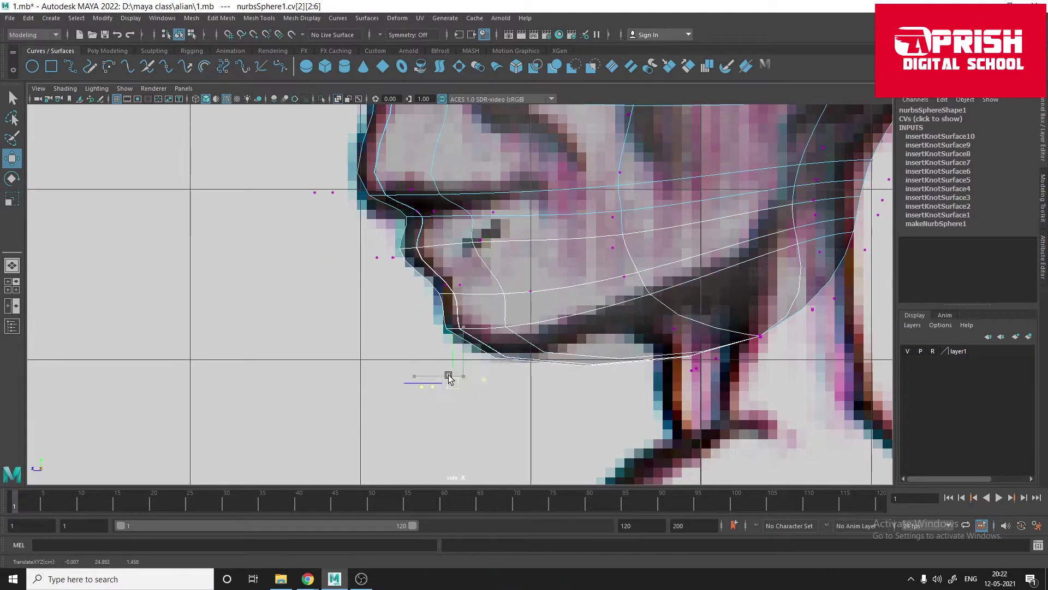
pyautogui.scroll(-5, 449, 377)
pyautogui.press('space')
pyautogui.press('space')
# Step: Scale a row of the torso cylinder's control vertices to fit the waist
pyautogui.keyDown('alt'); pyautogui.moveTo(415, 350); pyautogui.dragTo(362, 349); pyautogui.keyUp('alt')
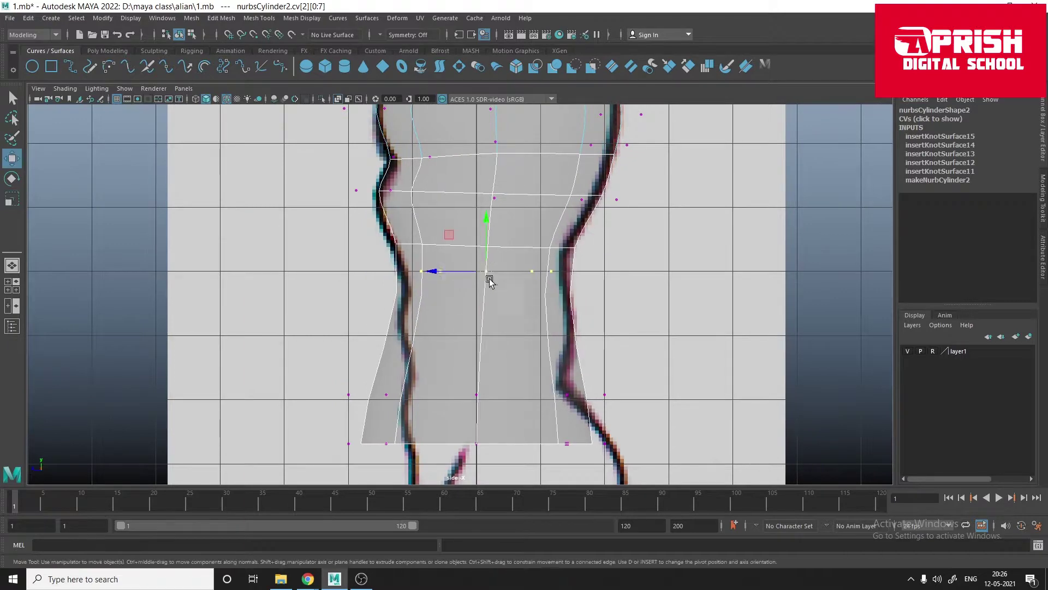
pyautogui.press('F8')
pyautogui.moveTo(428, 298); pyautogui.dragTo(473, 295)
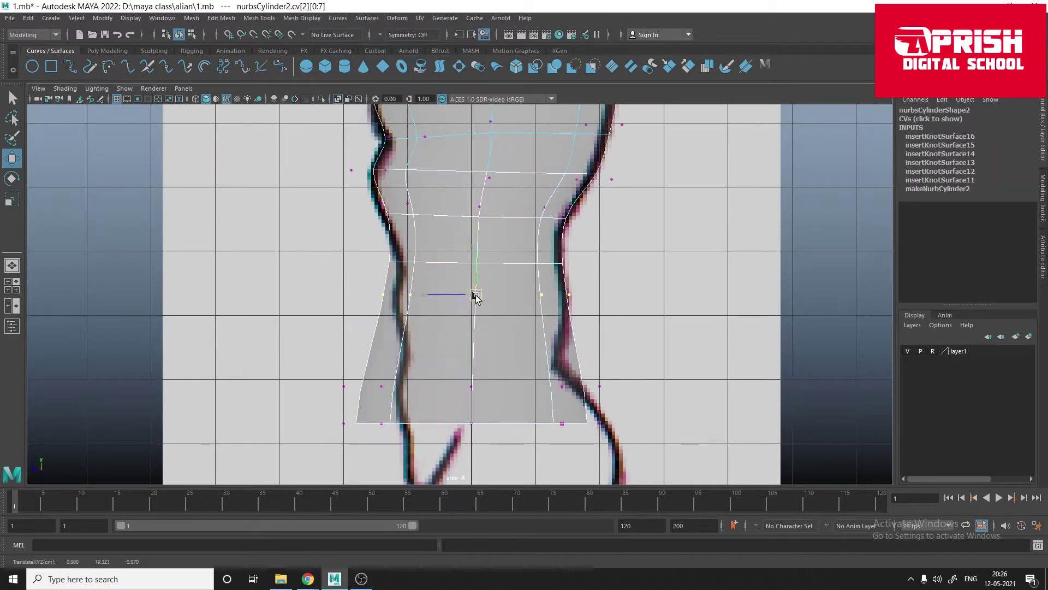
pyautogui.press('e')
pyautogui.press('r')
pyautogui.moveTo(472, 386); pyautogui.dragTo(420, 342)
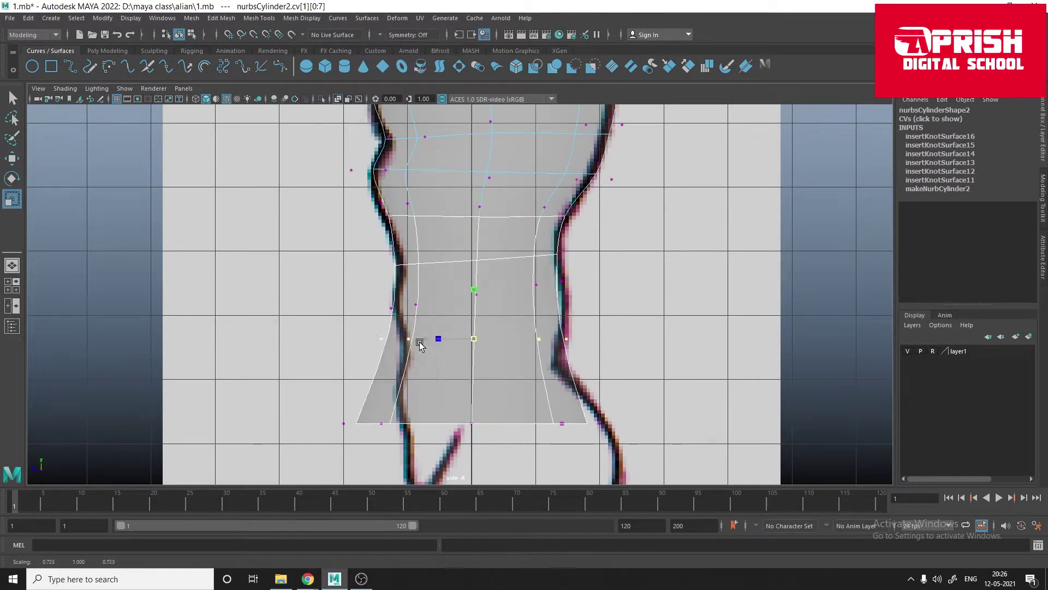
pyautogui.press('e')
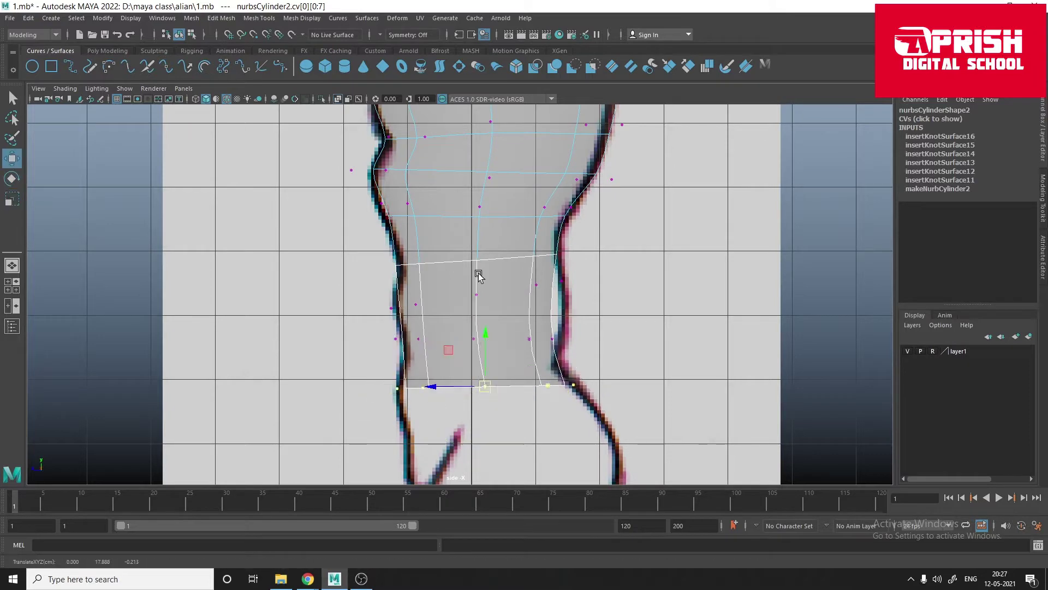
# Step: Insert two isoparms into the torso and move a vertex onto its outline
pyautogui.moveTo(478, 275)
pyautogui.mouseDown(button='right')
pyautogui.moveTo(478, 256)
pyautogui.moveTo(456, 257)
pyautogui.mouseUp(button='right')
pyautogui.click(367, 18)
pyautogui.click(362, 334)
pyautogui.click(478, 336)
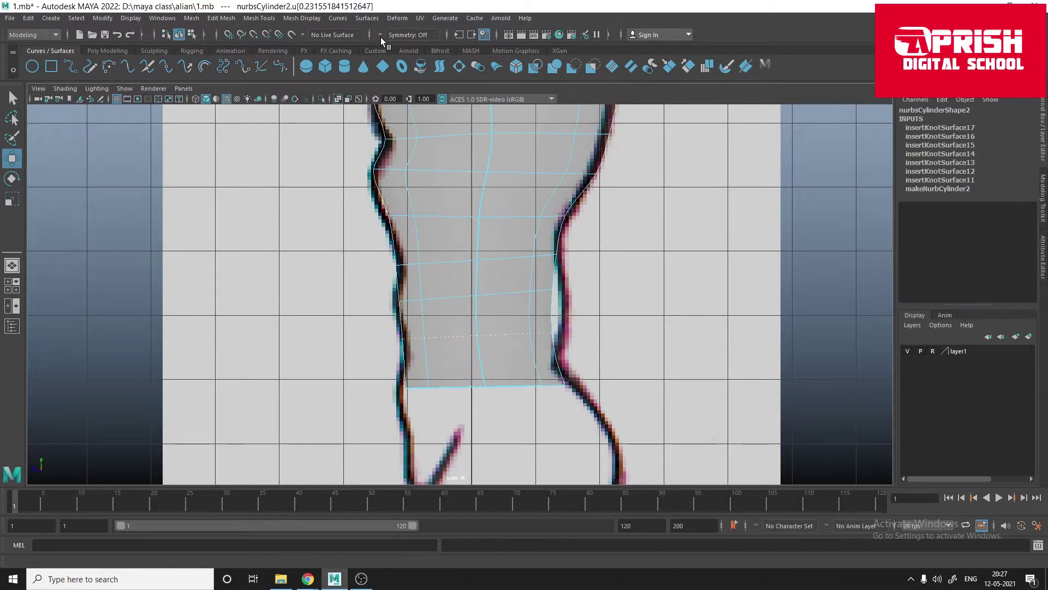
pyautogui.click(367, 18)
pyautogui.click(363, 334)
pyautogui.moveTo(430, 299); pyautogui.dragTo(368, 300, button='right')
pyautogui.click(555, 299)
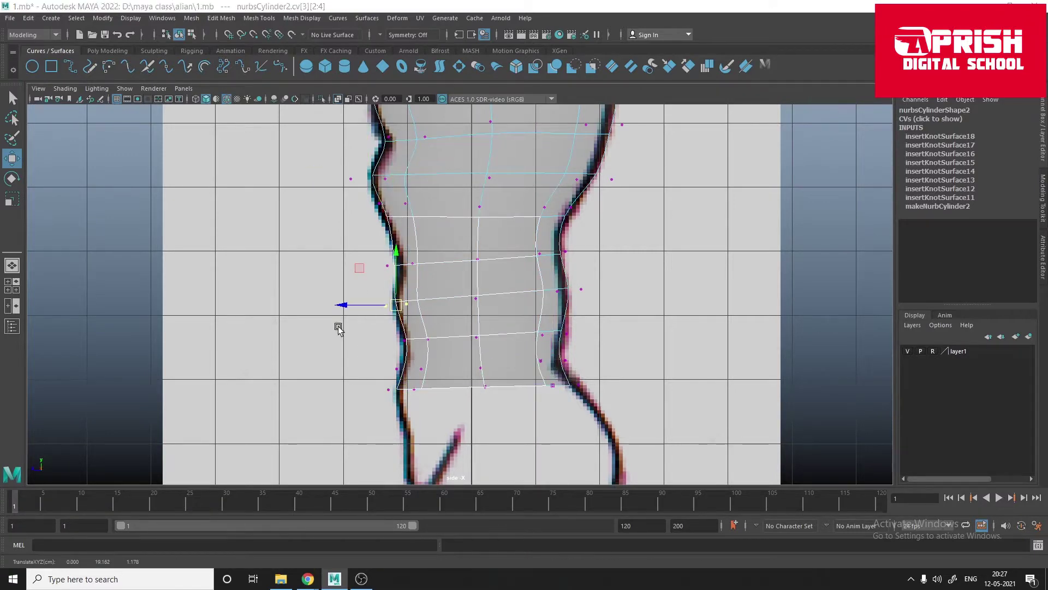
# Step: In front view, widen the chest and torso vertex rows to match the reference
pyautogui.press('space')
pyautogui.scroll(5, 260, 216)
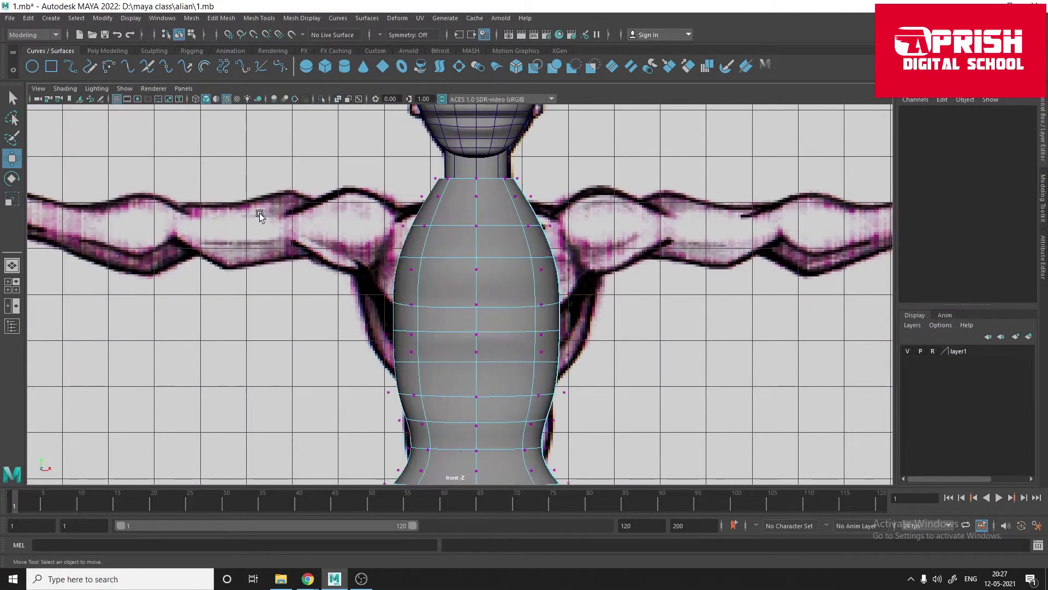
pyautogui.moveTo(260, 216)
pyautogui.mouseDown()
pyautogui.moveTo(573, 235)
pyautogui.moveTo(552, 225)
pyautogui.mouseUp()
pyautogui.press('r')
pyautogui.moveTo(310, 251); pyautogui.dragTo(564, 277)
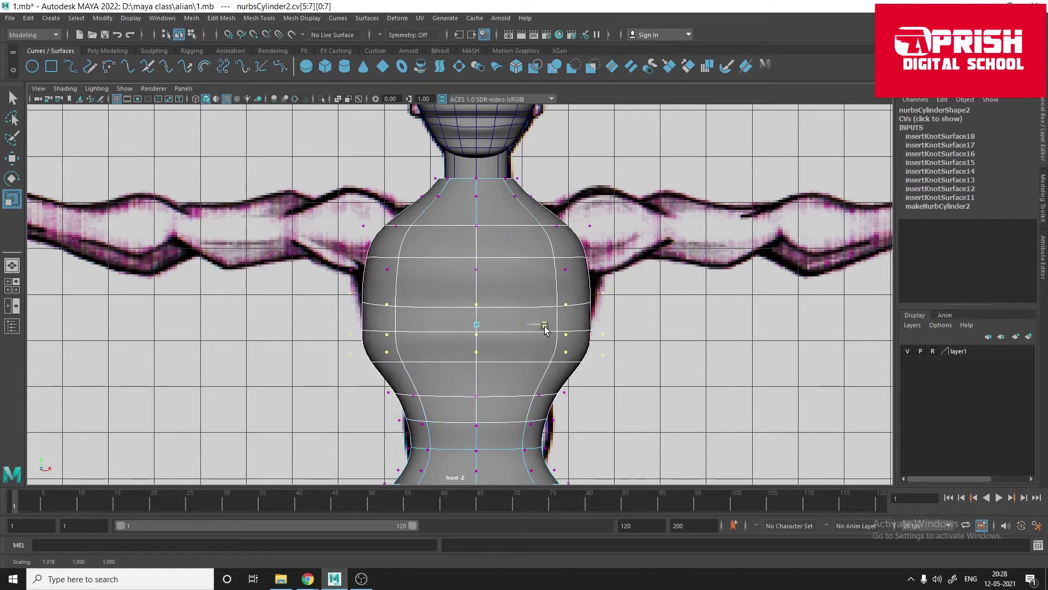
pyautogui.moveTo(349, 382); pyautogui.dragTo(620, 306)
pyautogui.keyDown('alt'); pyautogui.moveTo(620, 306); pyautogui.dragTo(615, 214, button='middle'); pyautogui.keyUp('alt')
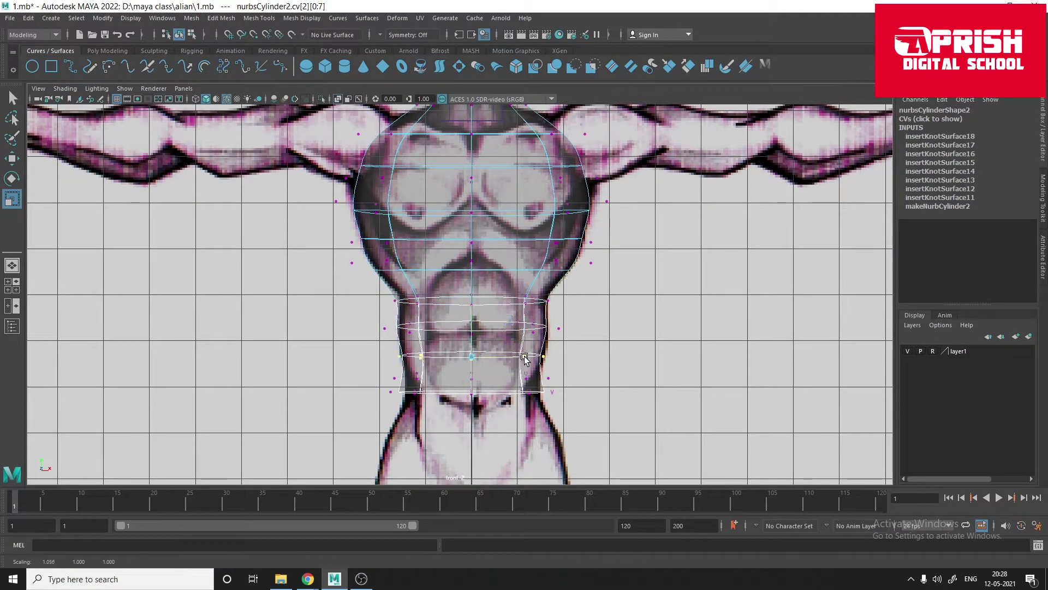
# Step: Shape the top vertex row into the neck opening and exit vertex editing
pyautogui.keyDown('alt'); pyautogui.moveTo(519, 415); pyautogui.dragTo(523, 543, button='middle'); pyautogui.keyUp('alt')
pyautogui.moveTo(404, 218)
pyautogui.mouseDown()
pyautogui.moveTo(527, 235)
pyautogui.moveTo(539, 337)
pyautogui.mouseUp()
pyautogui.press('space')
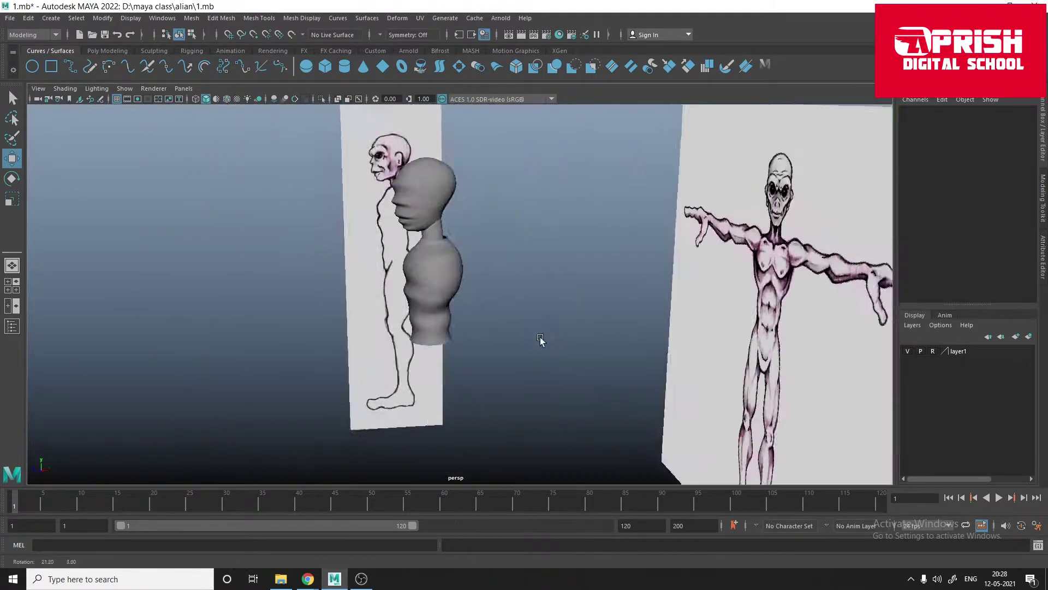
pyautogui.press('F8')
# Step: Create a NURBS cylinder beside the chest and rotate it 90 on Z to lie along the arm
pyautogui.press('space')
pyautogui.click(345, 66)
pyautogui.scroll(-3, 543, 429)
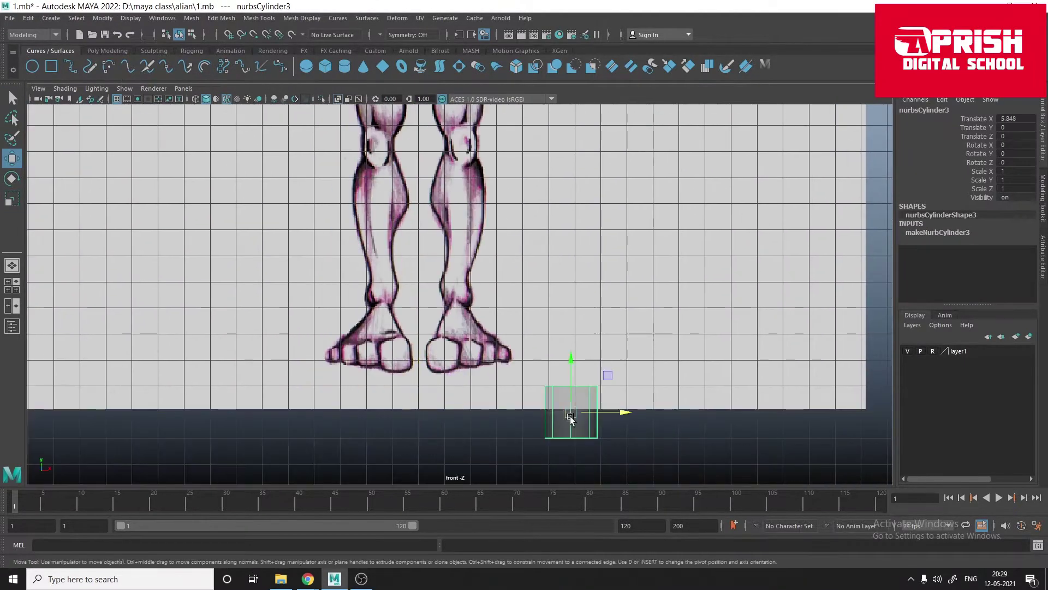
pyautogui.moveTo(573, 409); pyautogui.dragTo(485, 235)
pyautogui.scroll(3, 552, 315)
pyautogui.press('e')
pyautogui.press('Return')
# Step: Select the cylinder's end CVs and try stretching them toward the hand, undoing the stretch
pyautogui.press('w')
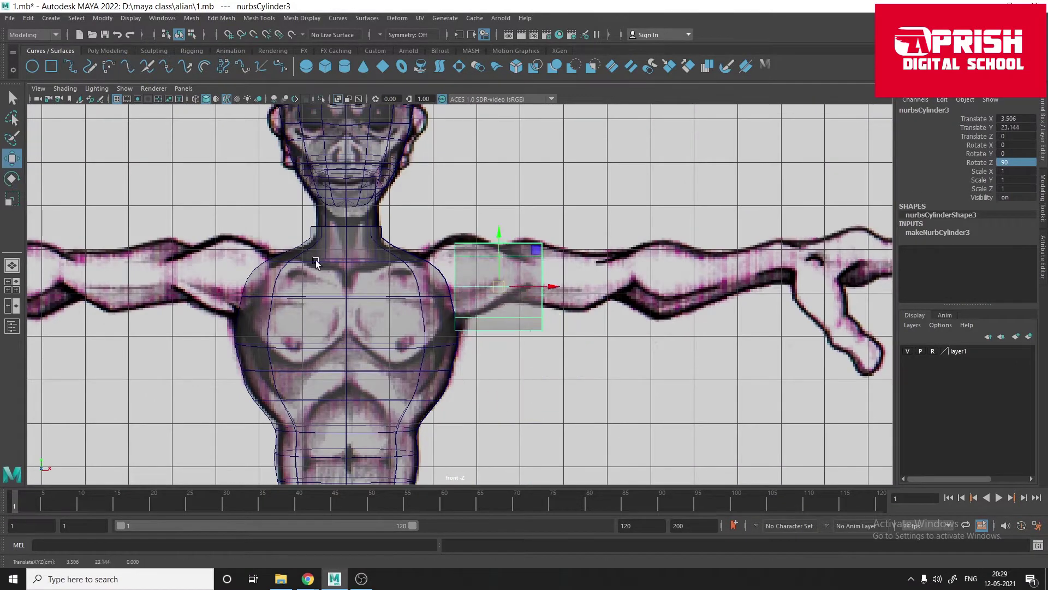
pyautogui.scroll(3, 496, 416)
pyautogui.moveTo(496, 417); pyautogui.dragTo(600, 229)
pyautogui.moveTo(601, 295); pyautogui.dragTo(701, 294)
pyautogui.scroll(-2, 701, 294)
pyautogui.hotkey('ctrl', 'z')
pyautogui.hotkey('ctrl', 'z')
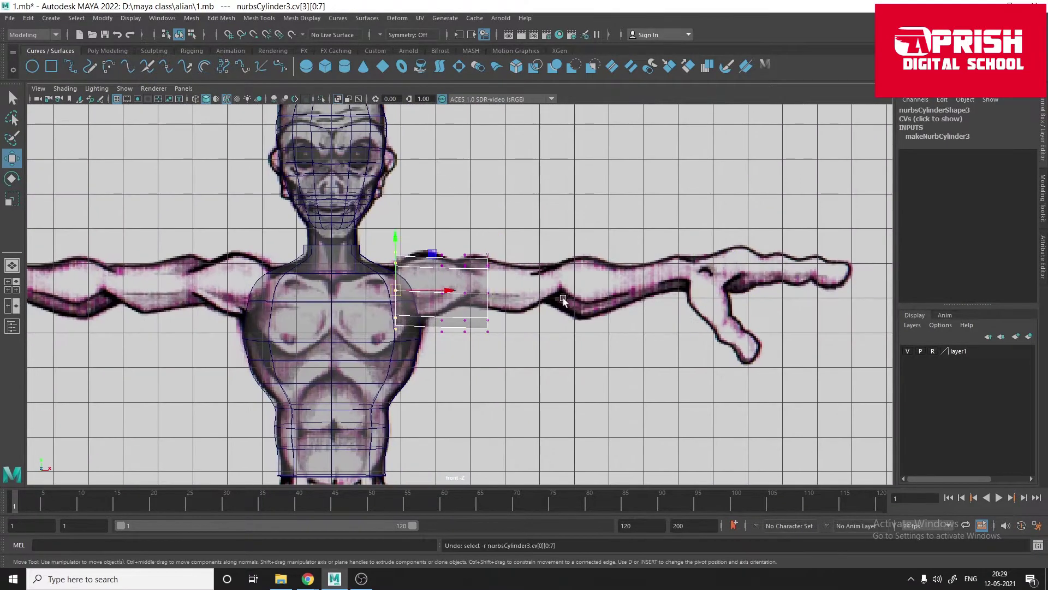
pyautogui.press('r')
pyautogui.scroll(2, 454, 238)
pyautogui.press('F8')
pyautogui.press('e')
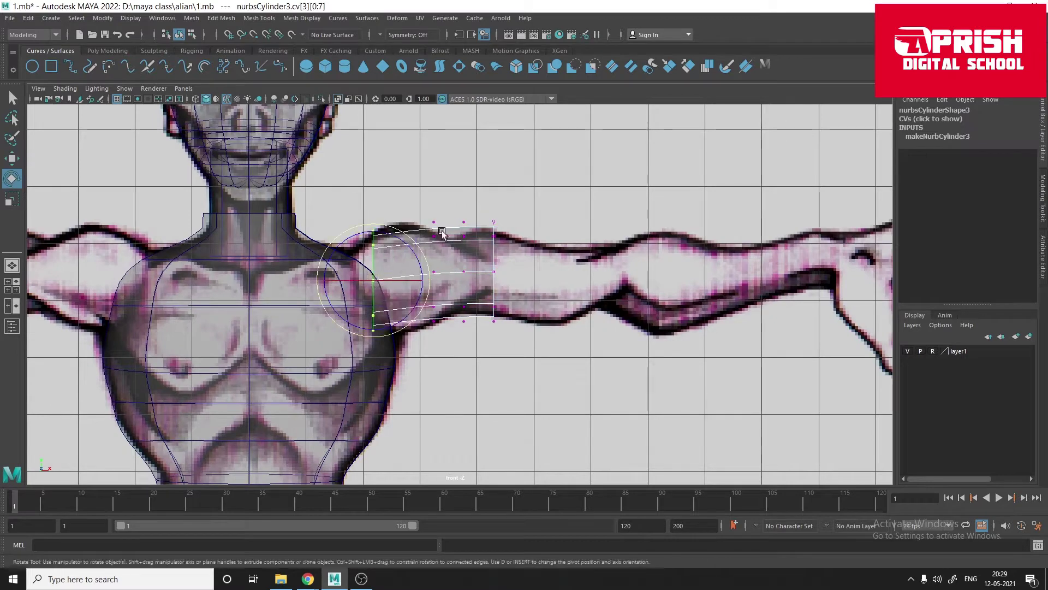
# Step: Insert an isoparm, scale the shoulder end, and extend the end CV column to the wrist
pyautogui.click(367, 18)
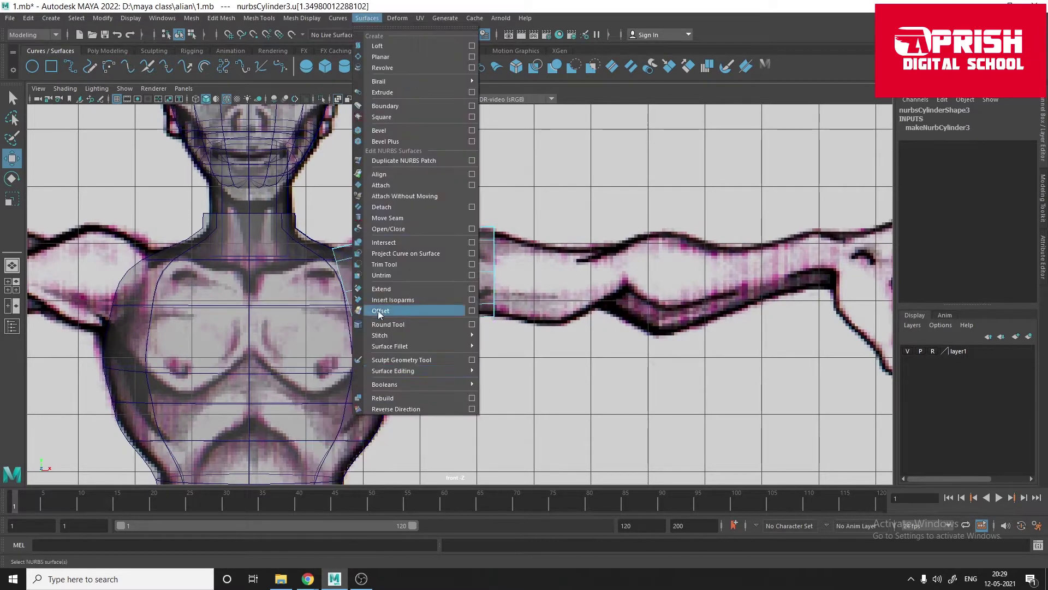
pyautogui.click(407, 307)
pyautogui.press('r')
pyautogui.moveTo(410, 234)
pyautogui.mouseDown(button='right')
pyautogui.moveTo(422, 222)
pyautogui.moveTo(481, 257)
pyautogui.moveTo(456, 226)
pyautogui.mouseUp(button='right')
pyautogui.press('r')
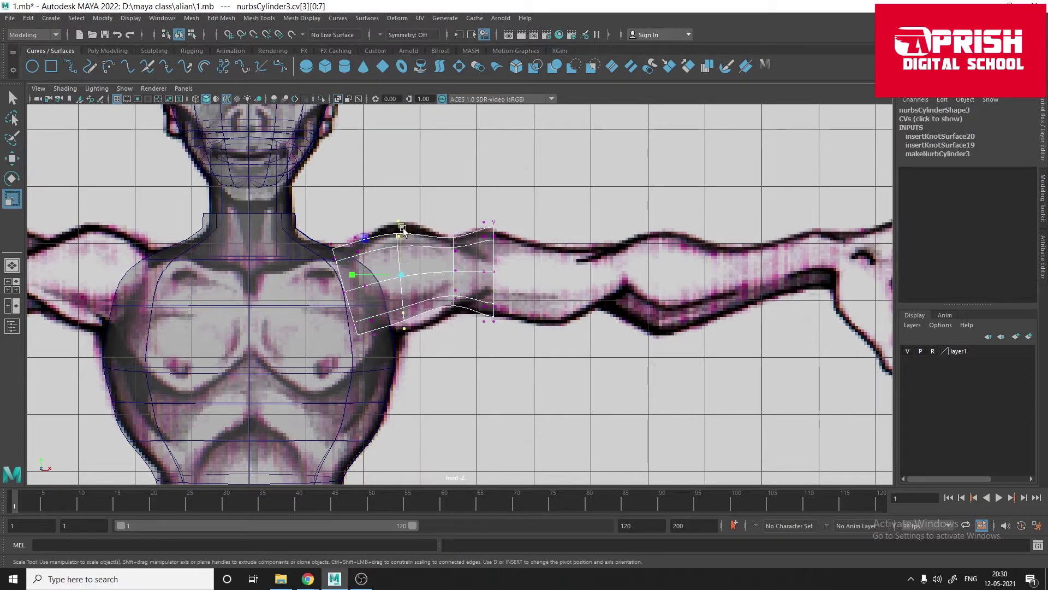
pyautogui.press('w')
pyautogui.moveTo(518, 271); pyautogui.dragTo(840, 262)
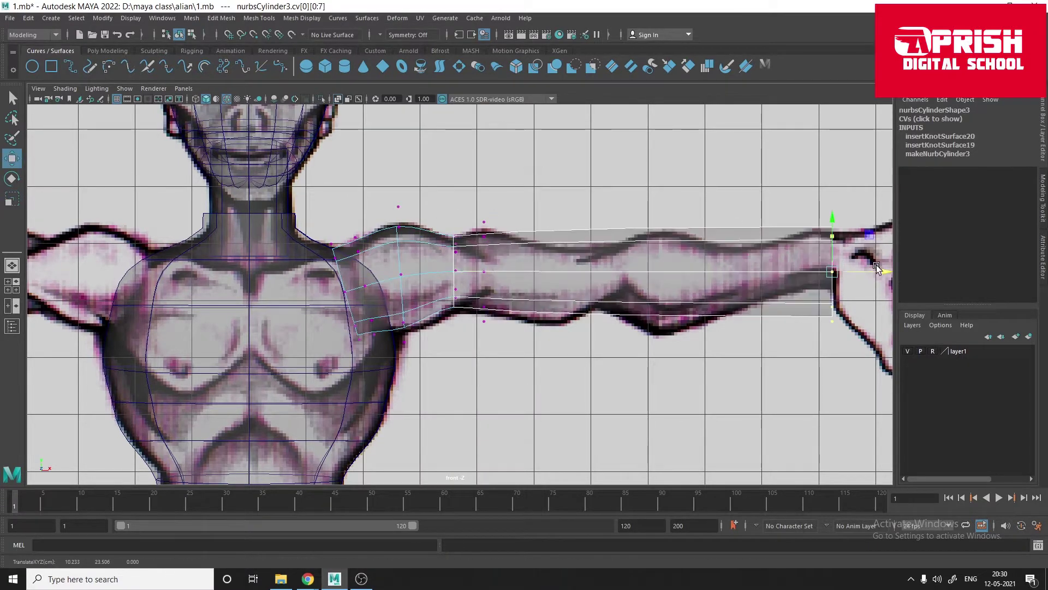
pyautogui.keyDown('alt'); pyautogui.moveTo(600, 328); pyautogui.dragTo(486, 361, button='middle'); pyautogui.keyUp('alt')
# Step: Insert two more isoparms along the arm and reshape the new CV column to the reference
pyautogui.moveTo(397, 280); pyautogui.dragTo(385, 273, button='right')
pyautogui.click(382, 286)
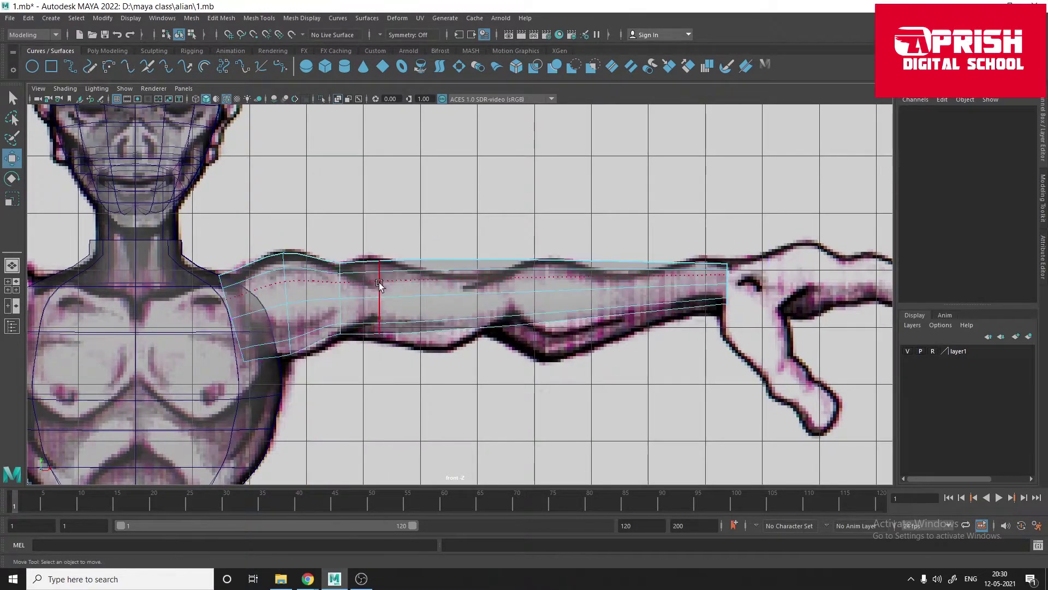
pyautogui.click(367, 18)
pyautogui.click(398, 306)
pyautogui.click(445, 295)
pyautogui.click(366, 18)
pyautogui.click(398, 307)
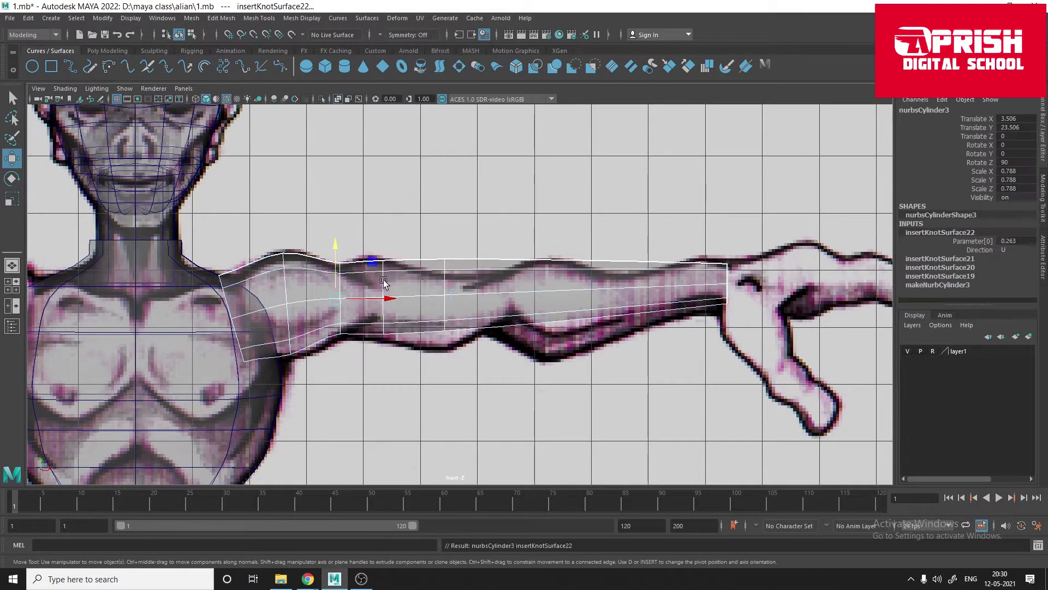
pyautogui.moveTo(456, 305); pyautogui.dragTo(437, 306, button='right')
pyautogui.moveTo(475, 360); pyautogui.dragTo(456, 253)
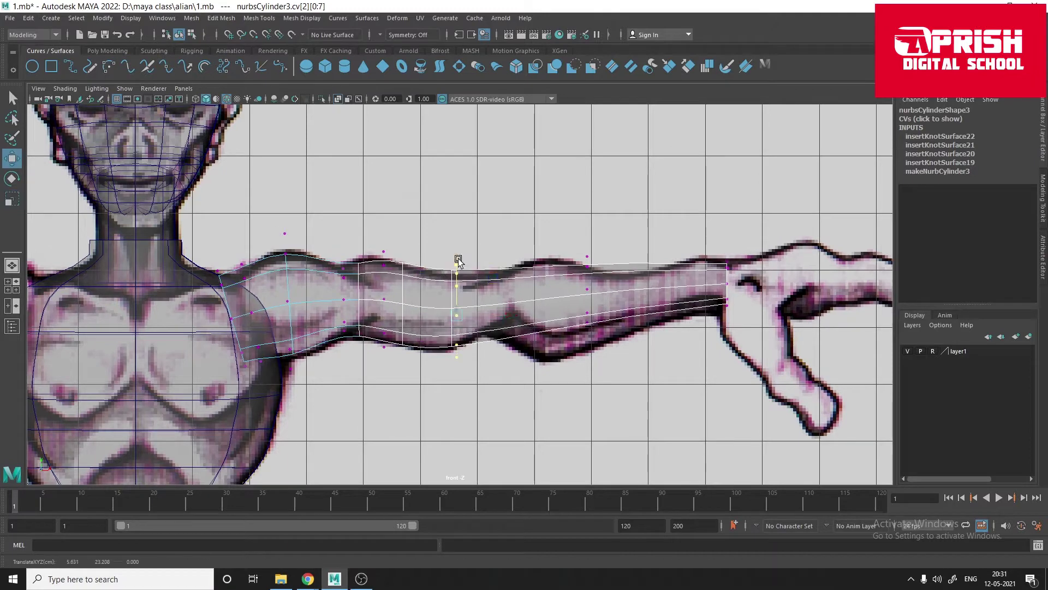
# Step: Insert two additional isoparms on the upper arm cylinder
pyautogui.keyDown('alt'); pyautogui.moveTo(458, 261); pyautogui.dragTo(424, 267, button='middle'); pyautogui.keyUp('alt')
pyautogui.moveTo(457, 285); pyautogui.dragTo(442, 271, button='right')
pyautogui.click(512, 297)
pyautogui.click(367, 18)
pyautogui.click(393, 299)
pyautogui.click(367, 18)
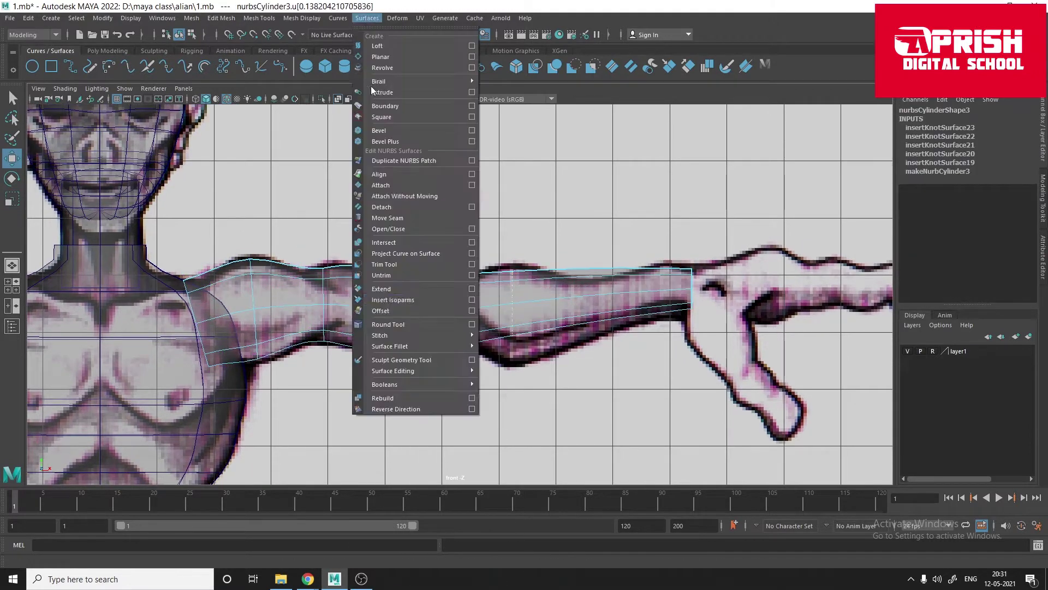
pyautogui.click(393, 300)
# Step: Insert an isoparm near the wrist, exit CV editing, and view from the top
pyautogui.moveTo(533, 269); pyautogui.dragTo(533, 251, button='right')
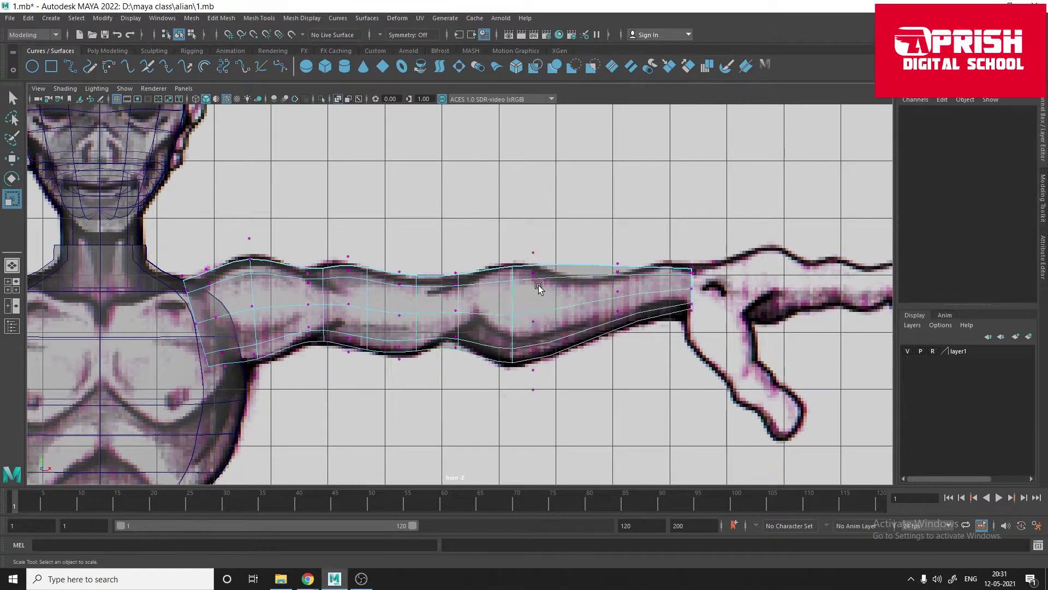
pyautogui.moveTo(510, 285); pyautogui.dragTo(591, 284)
pyautogui.click(367, 18)
pyautogui.click(393, 299)
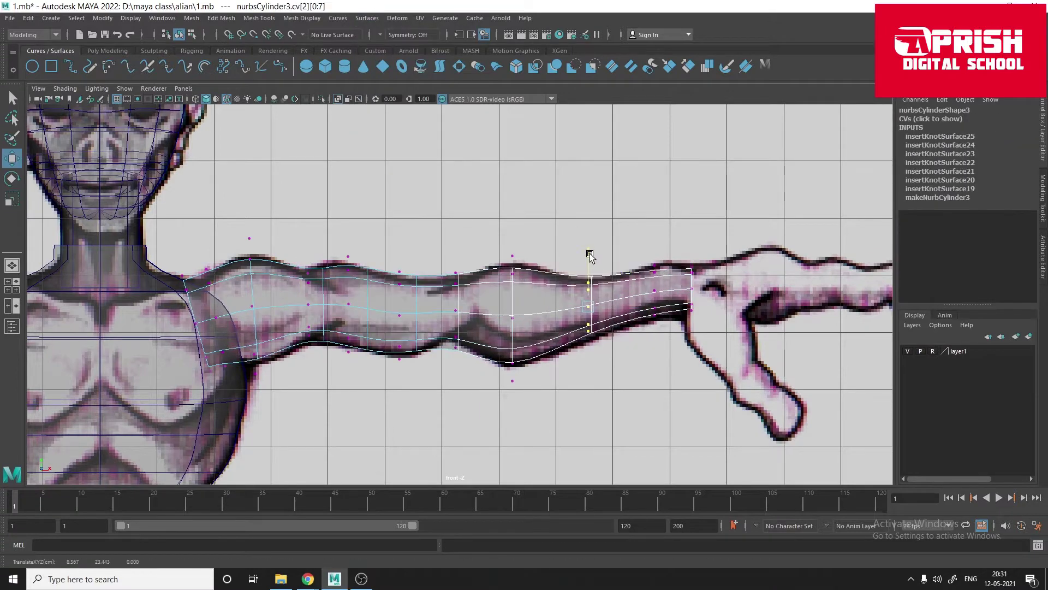
pyautogui.press('F8')
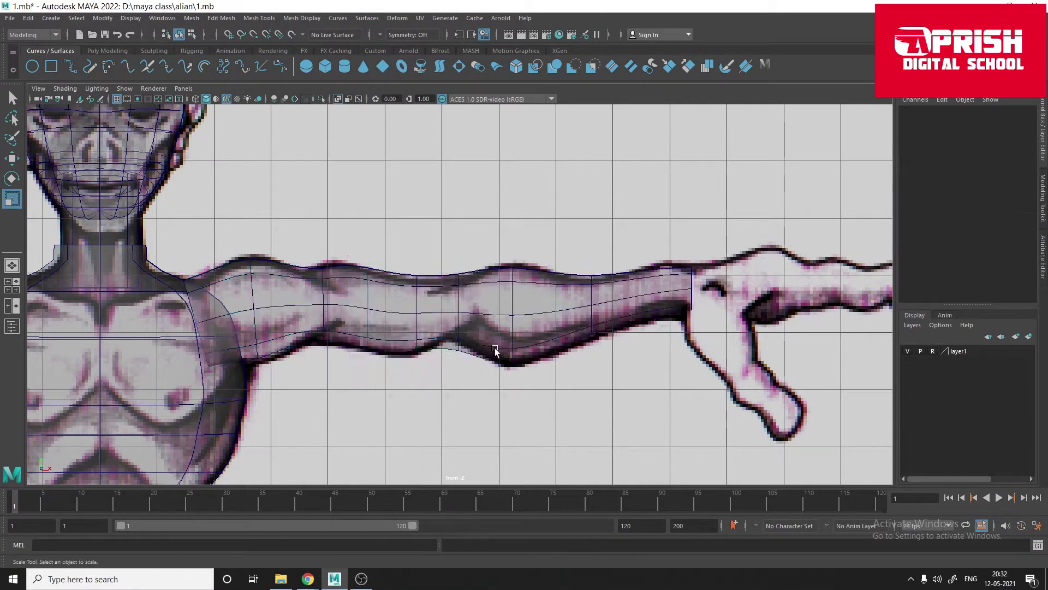
pyautogui.press('space')
pyautogui.press('space')
pyautogui.press('F4')
# Step: Apply a lattice deformer to the arm tube and select its far-end points to taper it
pyautogui.click(301, 18)
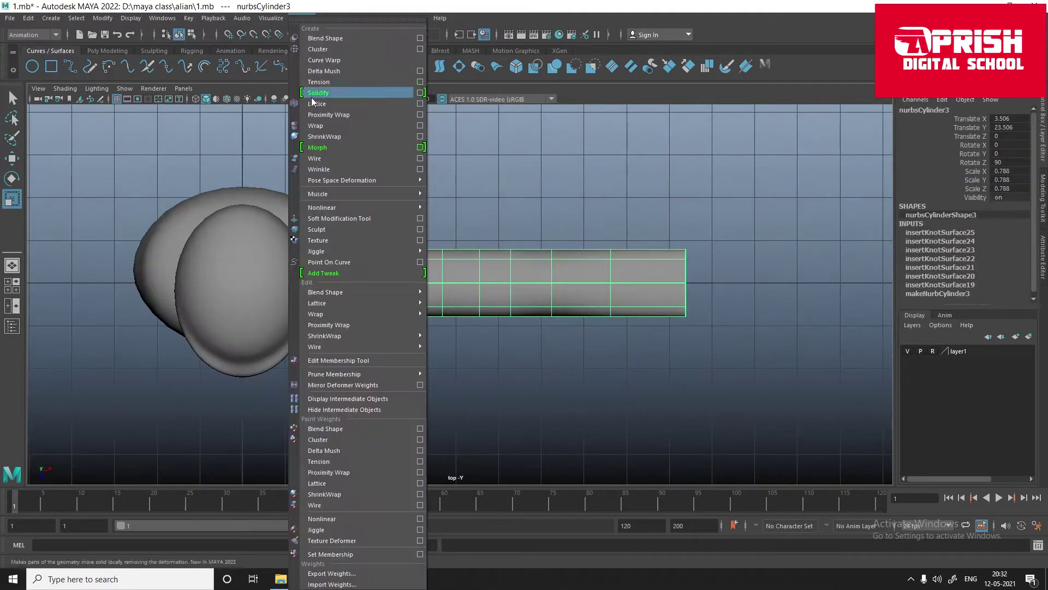
pyautogui.click(423, 98)
pyautogui.click(715, 318)
pyautogui.click(830, 317)
pyautogui.hotkey('ctrl', 'z')
pyautogui.click(304, 20)
pyautogui.click(423, 98)
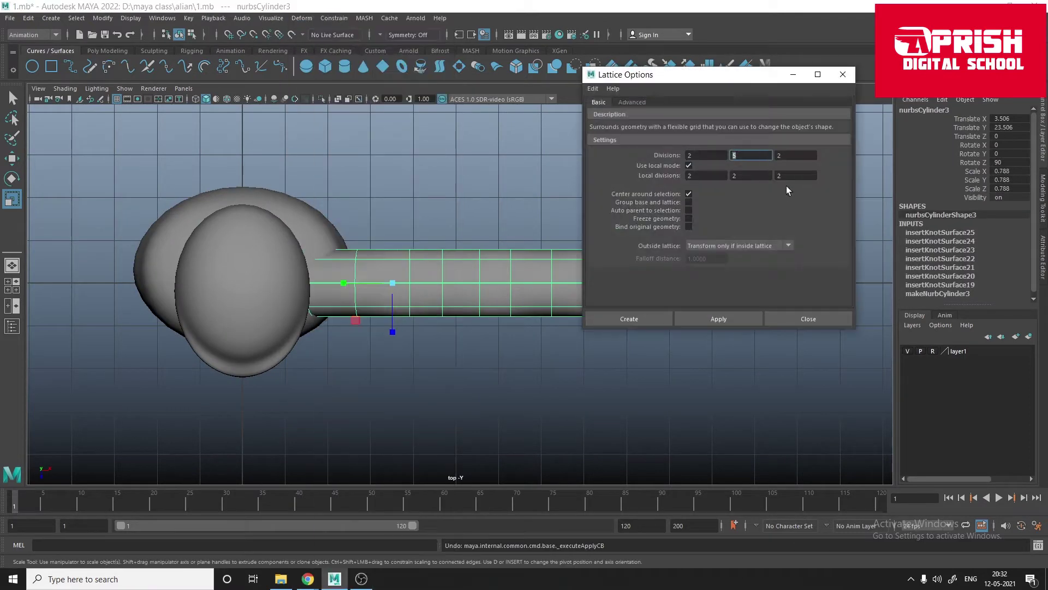
pyautogui.click(718, 326)
pyautogui.click(806, 325)
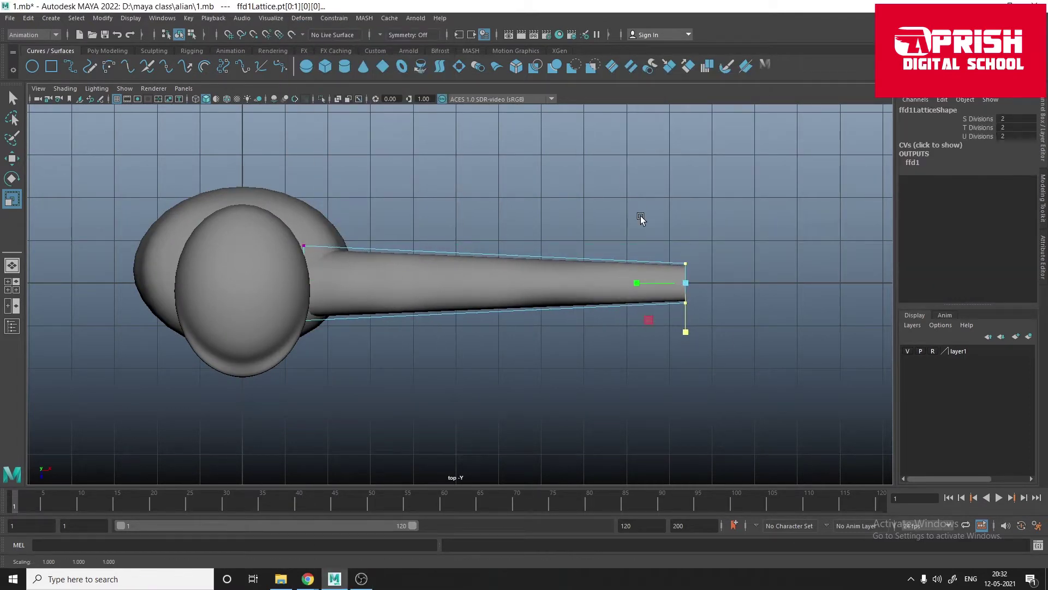
# Step: Delete the arm tube's history to keep the taper without the lattice, then save the scene
pyautogui.press('space')
pyautogui.press('space')
pyautogui.moveTo(527, 296)
pyautogui.keyDown('alt'); pyautogui.mouseDown()
pyautogui.moveTo(670, 491)
pyautogui.moveTo(365, 335)
pyautogui.mouseUp(); pyautogui.keyUp('alt')
pyautogui.click(365, 334)
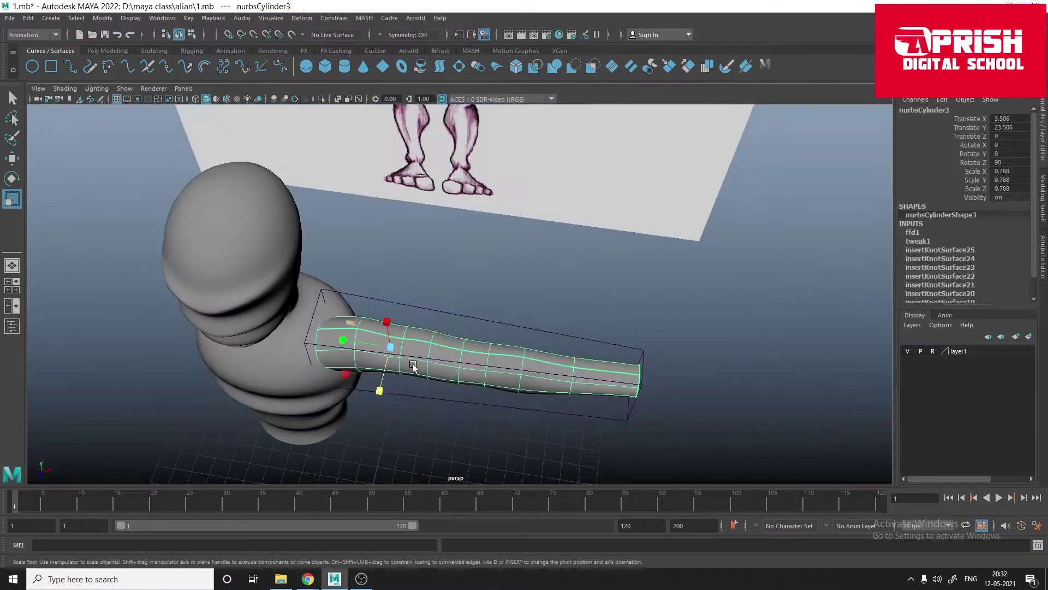
pyautogui.click(28, 18)
pyautogui.press('space')
pyautogui.press('space')
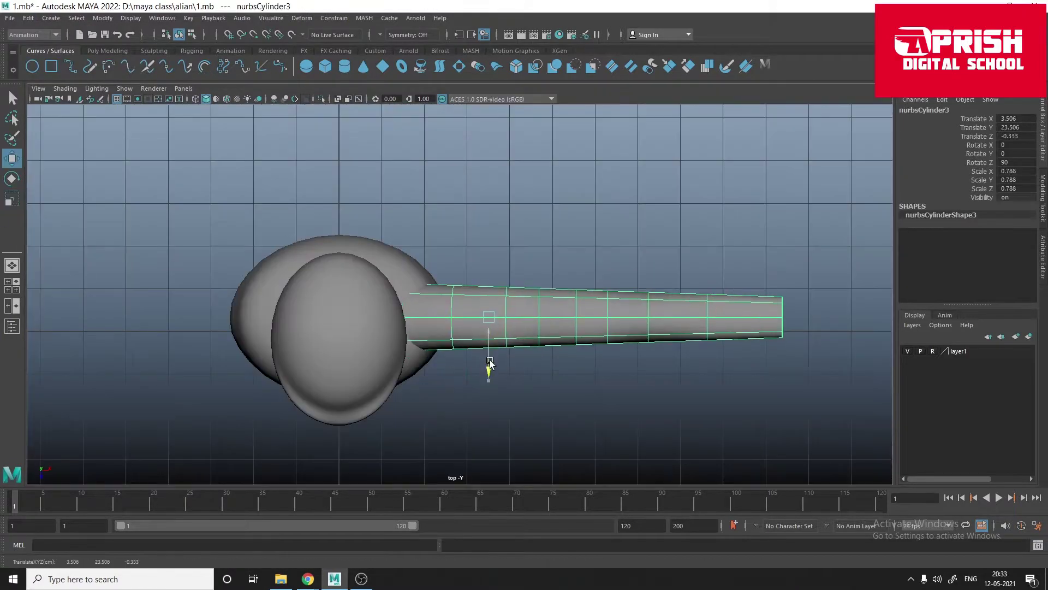
pyautogui.press('space')
pyautogui.press('space')
pyautogui.keyDown('alt'); pyautogui.moveTo(489, 362); pyautogui.dragTo(428, 353); pyautogui.keyUp('alt')
pyautogui.press('w')
pyautogui.hotkey('ctrl', 's')
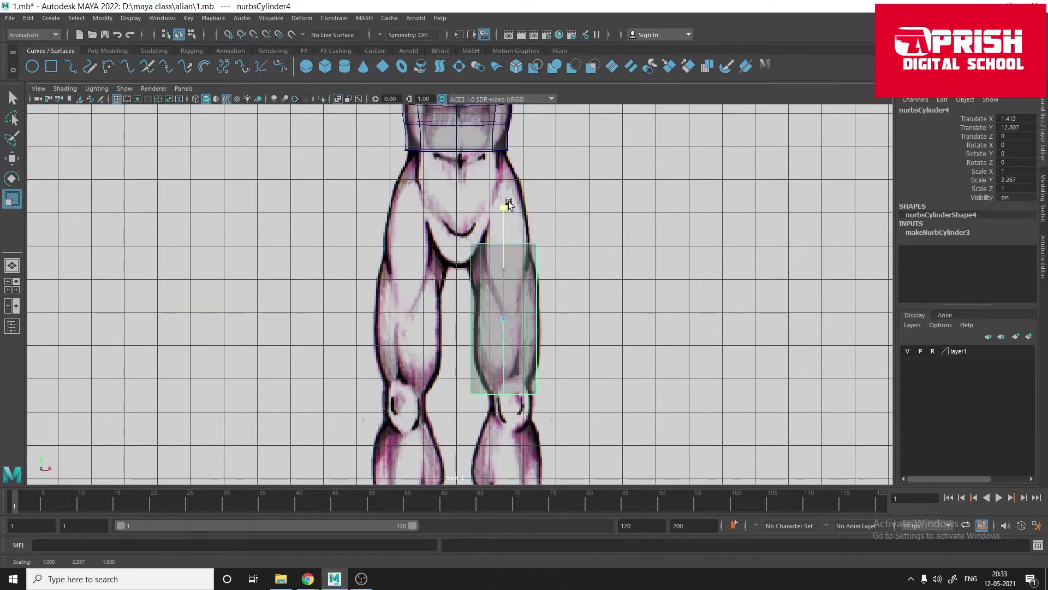
# Step: Stretch the leg cylinder to the reference, add a thigh isoparm, and widen the hip ring
pyautogui.moveTo(507, 203); pyautogui.dragTo(507, 142)
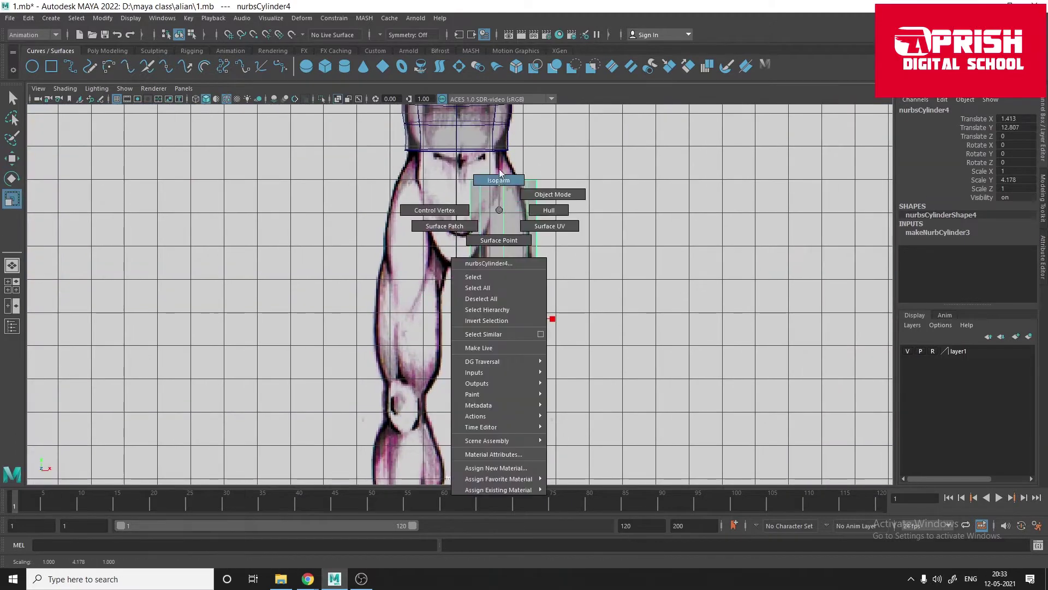
pyautogui.moveTo(480, 218); pyautogui.dragTo(519, 194, button='right')
pyautogui.click(512, 259)
pyautogui.click(369, 21)
pyautogui.click(387, 303)
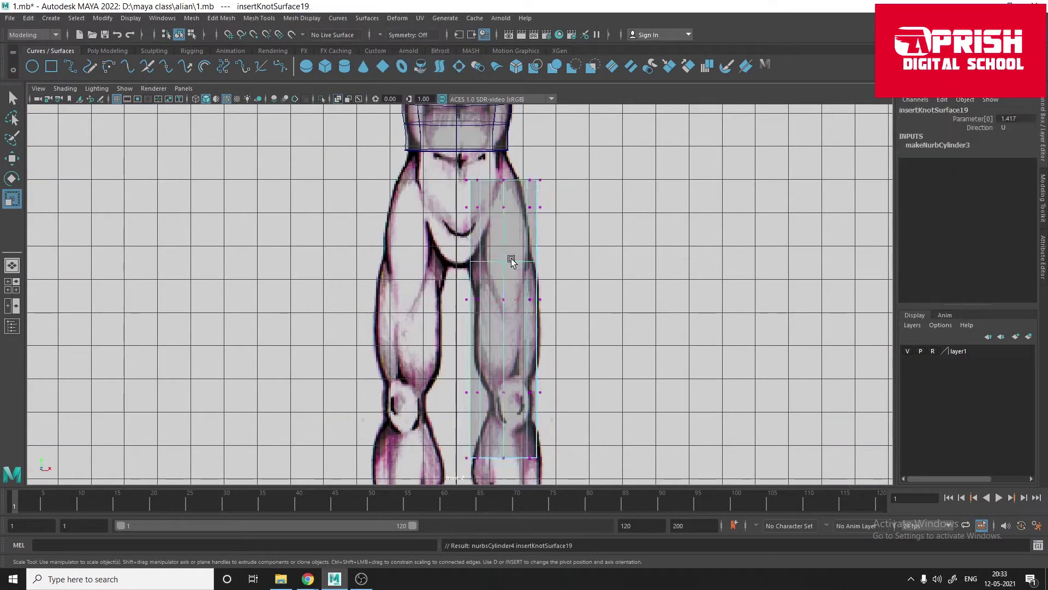
pyautogui.hotkey('ctrl', 'z')
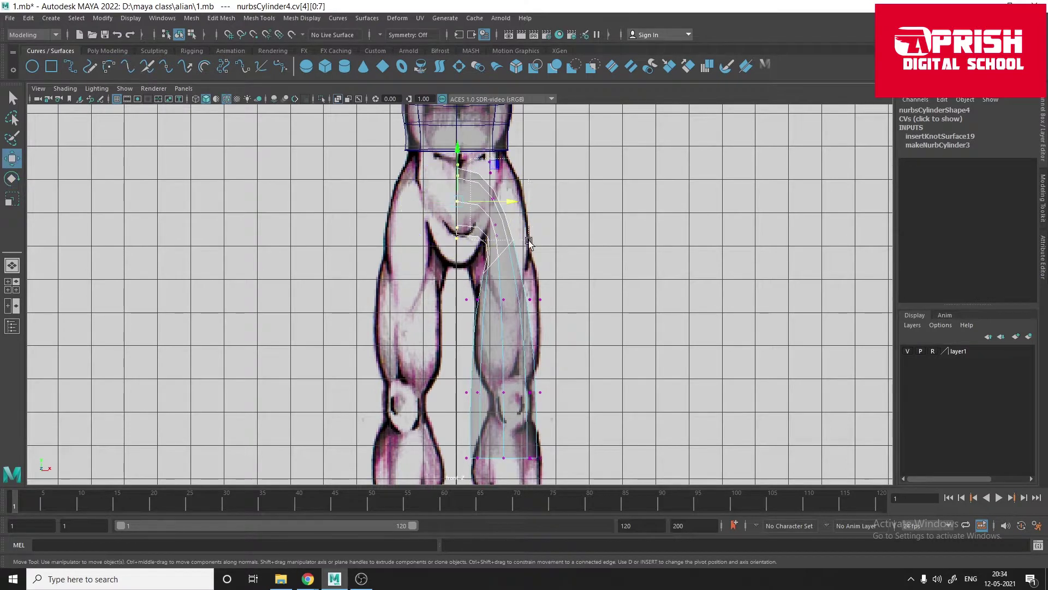
pyautogui.moveTo(521, 155); pyautogui.dragTo(512, 171, button='middle')
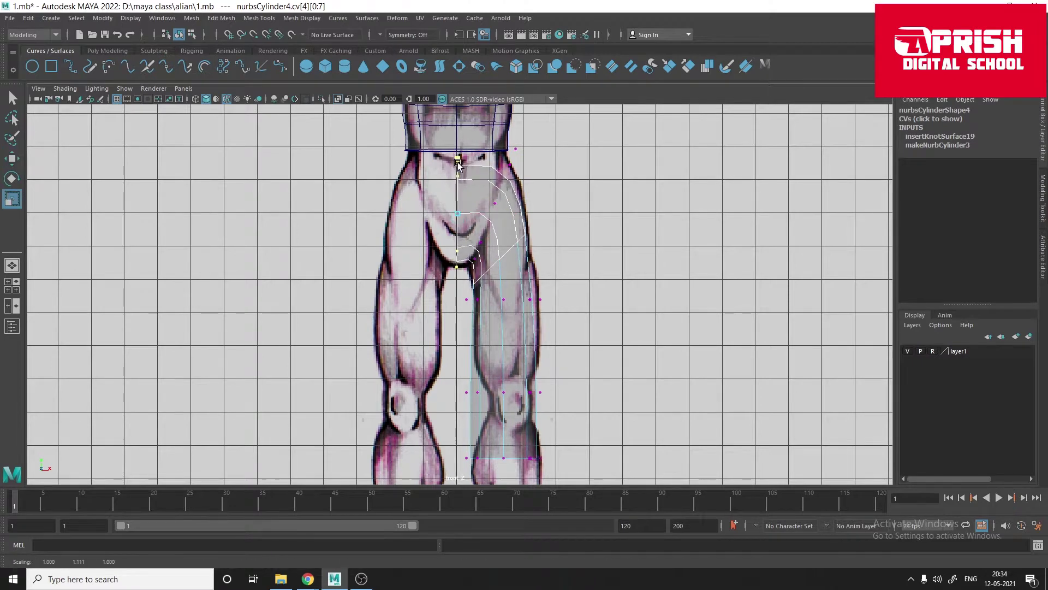
# Step: Insert two isoparms above the knee on the leg cylinder
pyautogui.press('g')
pyautogui.scroll(2, 498, 207)
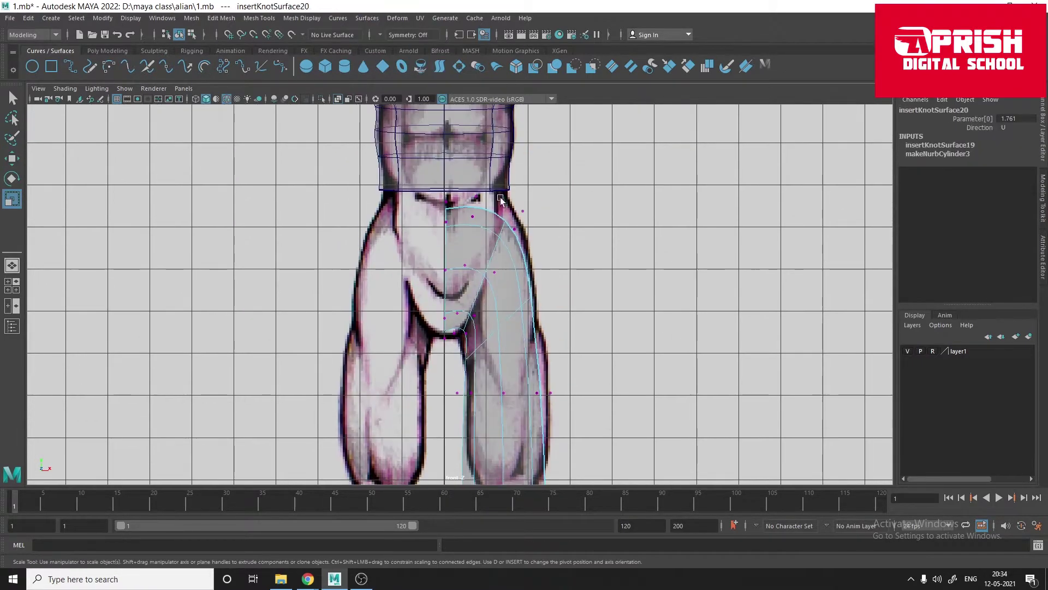
pyautogui.keyDown('alt'); pyautogui.moveTo(507, 336); pyautogui.dragTo(497, 228, button='middle'); pyautogui.keyUp('alt')
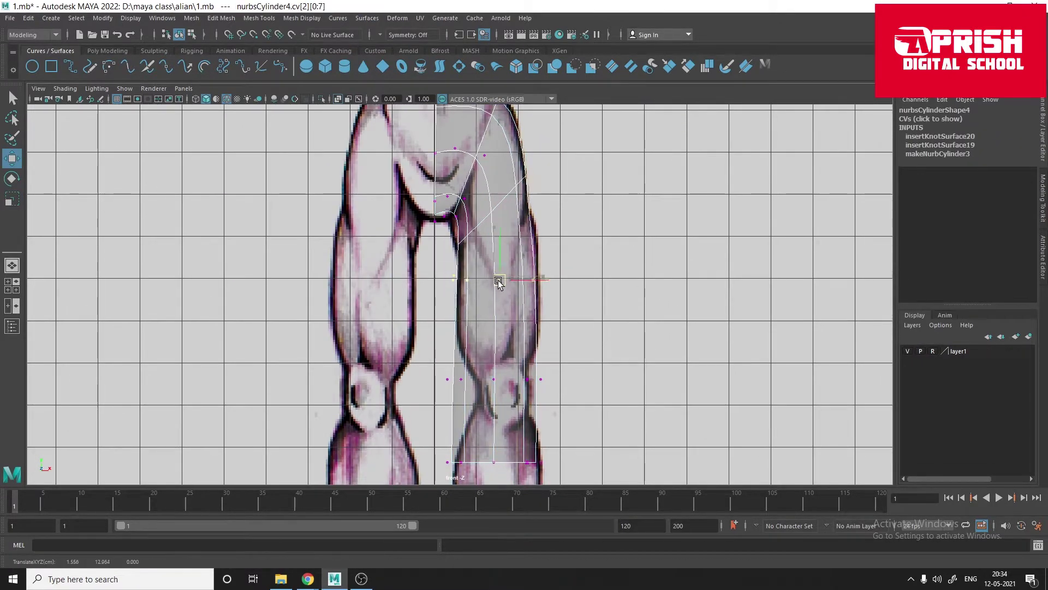
pyautogui.click(367, 18)
pyautogui.click(393, 299)
pyautogui.click(506, 260)
pyautogui.click(367, 18)
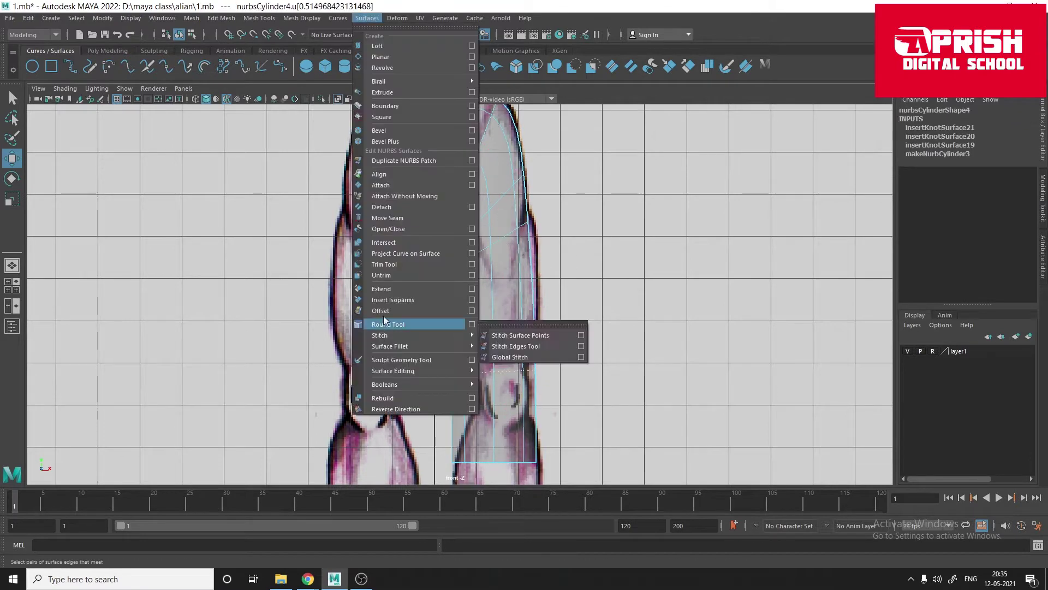
pyautogui.click(393, 299)
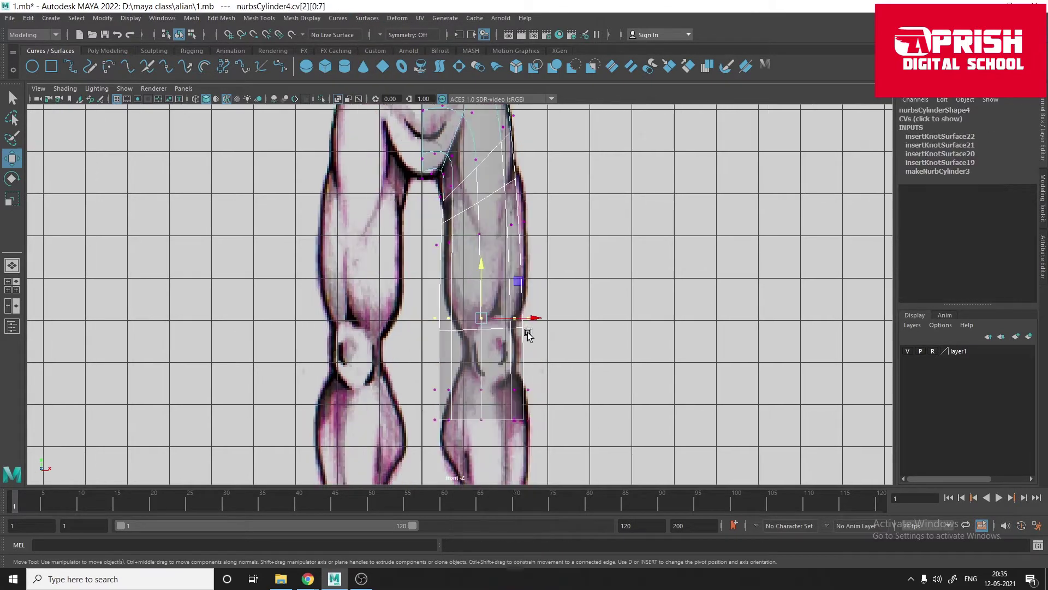
pyautogui.keyDown('alt'); pyautogui.moveTo(494, 290); pyautogui.dragTo(494, 256, button='middle'); pyautogui.keyUp('alt')
pyautogui.click(12, 199)
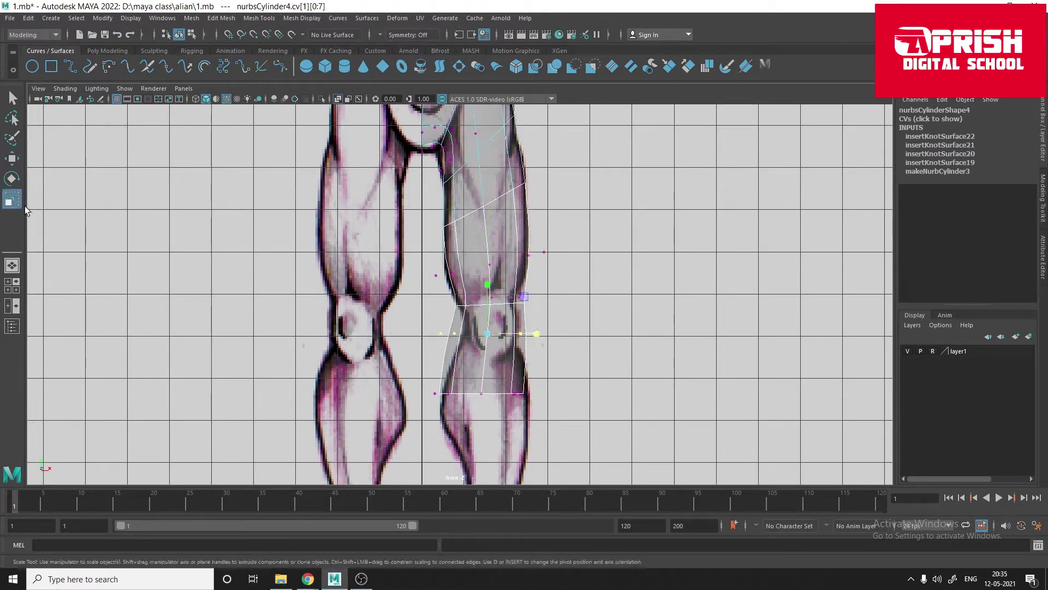
# Step: Add an isoparm on the calf and narrow the CV rows below the knee to fit
pyautogui.keyDown('alt'); pyautogui.moveTo(504, 382); pyautogui.dragTo(534, 257, button='middle'); pyautogui.keyUp('alt')
pyautogui.rightClick(480, 206)
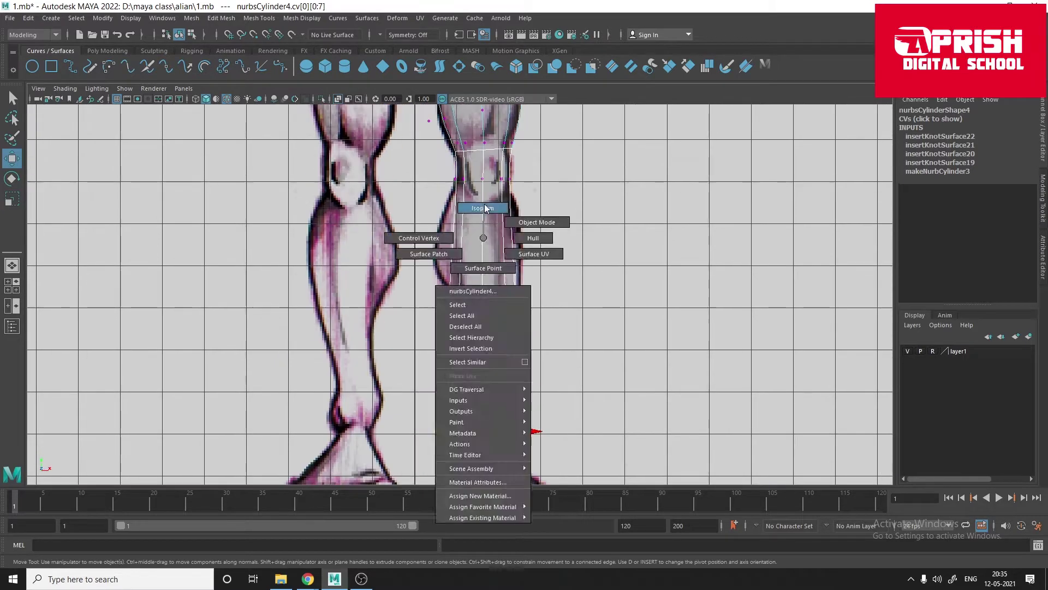
pyautogui.click(422, 170)
pyautogui.moveTo(422, 169); pyautogui.dragTo(540, 198)
pyautogui.press('r')
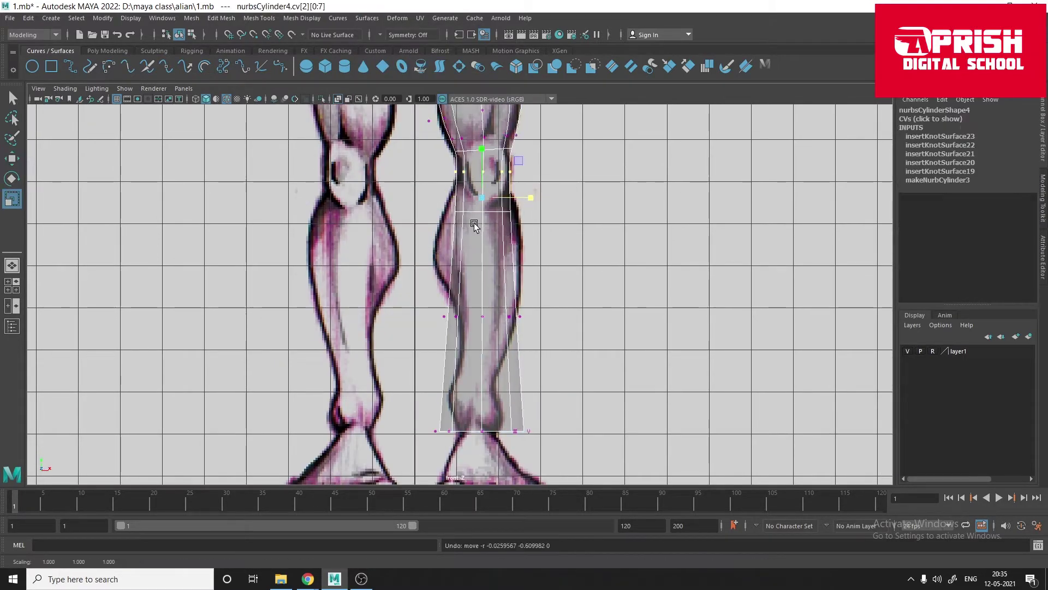
pyautogui.moveTo(474, 225); pyautogui.dragTo(481, 204, button='right')
pyautogui.click(480, 245)
pyautogui.click(367, 18)
pyautogui.click(404, 300)
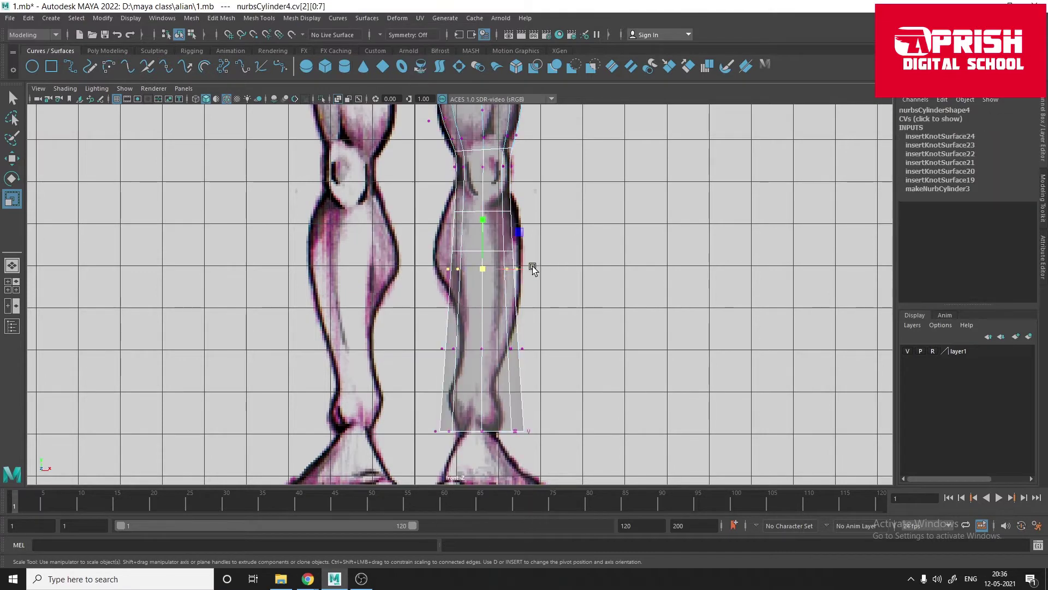
pyautogui.press('g')
pyautogui.moveTo(461, 290); pyautogui.dragTo(540, 328)
pyautogui.moveTo(532, 316); pyautogui.dragTo(519, 318)
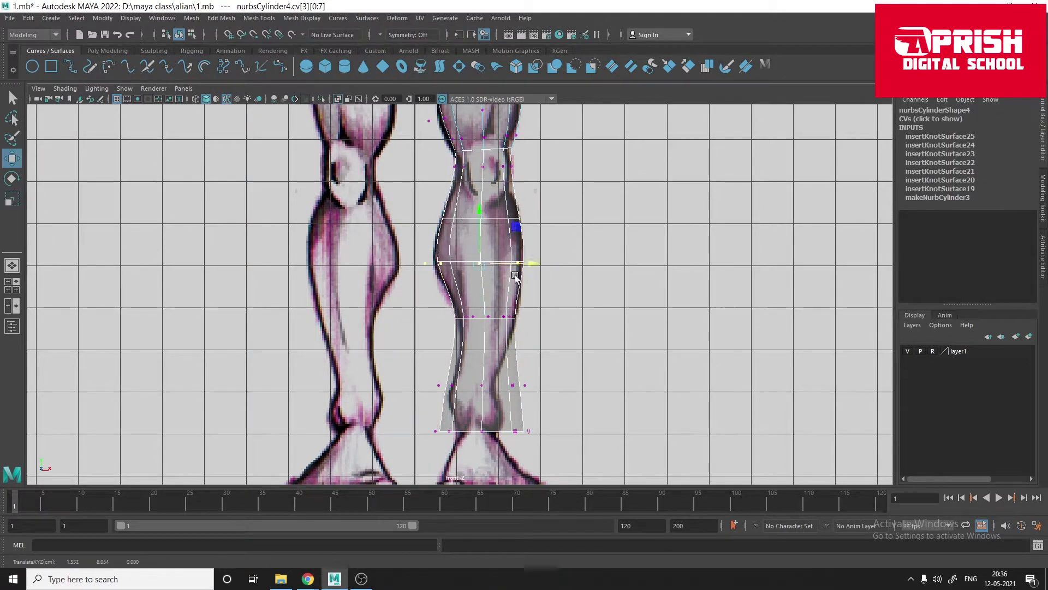
# Step: Insert two isoparms near the ankle and zoom in on that area
pyautogui.keyDown('alt'); pyautogui.moveTo(526, 426); pyautogui.dragTo(520, 369, button='middle'); pyautogui.keyUp('alt')
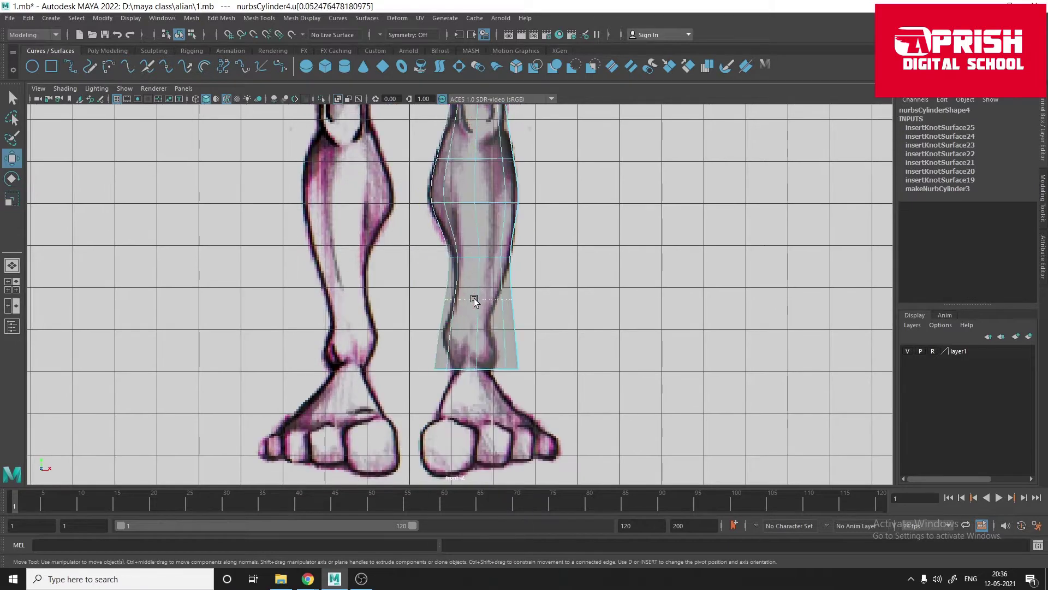
pyautogui.click(366, 18)
pyautogui.click(404, 301)
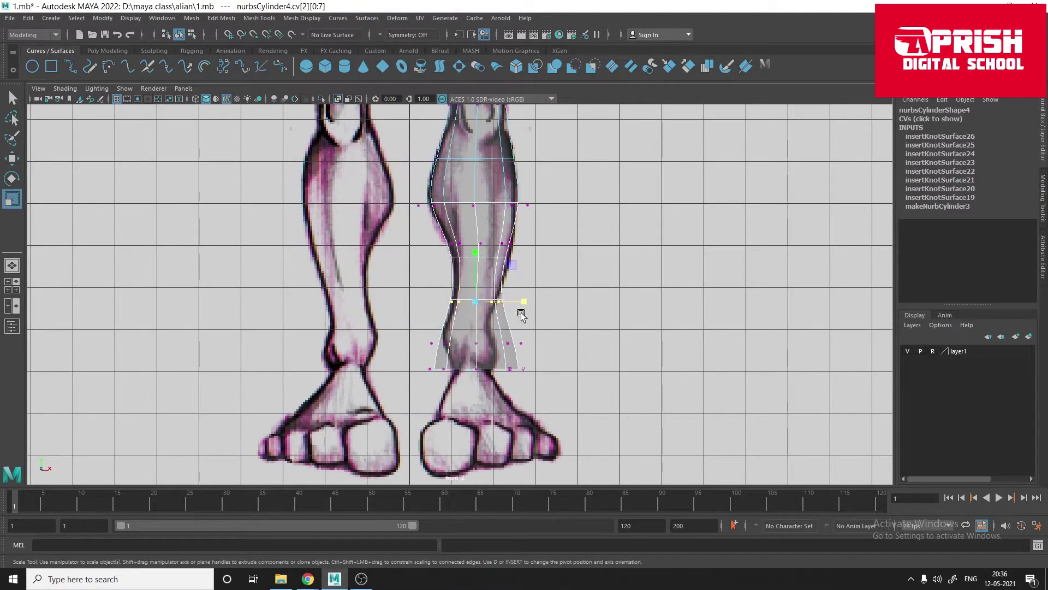
pyautogui.click(366, 18)
pyautogui.click(388, 298)
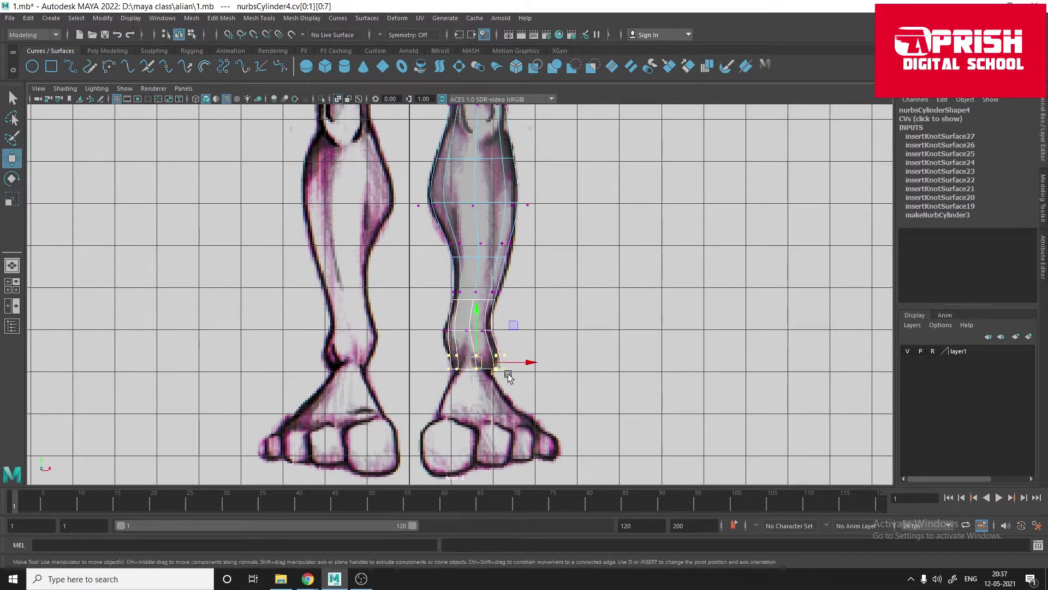
pyautogui.keyDown('alt'); pyautogui.moveTo(508, 373); pyautogui.dragTo(597, 373, button='right'); pyautogui.keyUp('alt')
pyautogui.scroll(-3, 532, 382)
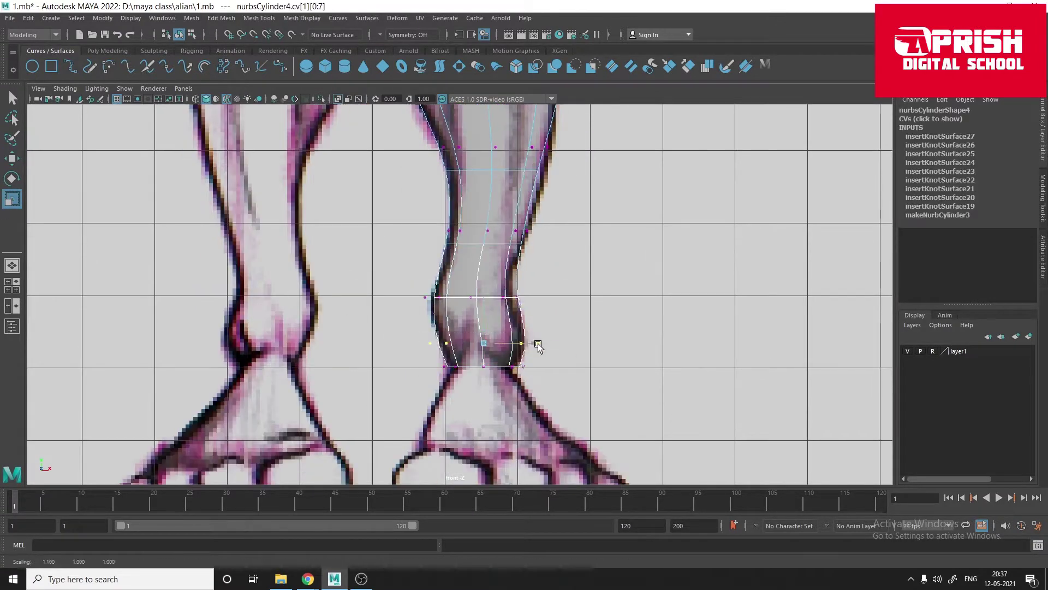
pyautogui.scroll(-2, 538, 345)
# Step: In the side view, select the knee ring of CVs and push it back to the outline
pyautogui.press('F8')
pyautogui.press('w')
pyautogui.keyDown('alt'); pyautogui.moveTo(557, 406); pyautogui.dragTo(548, 271, button='middle'); pyautogui.keyUp('alt')
pyautogui.scroll(2, 548, 267)
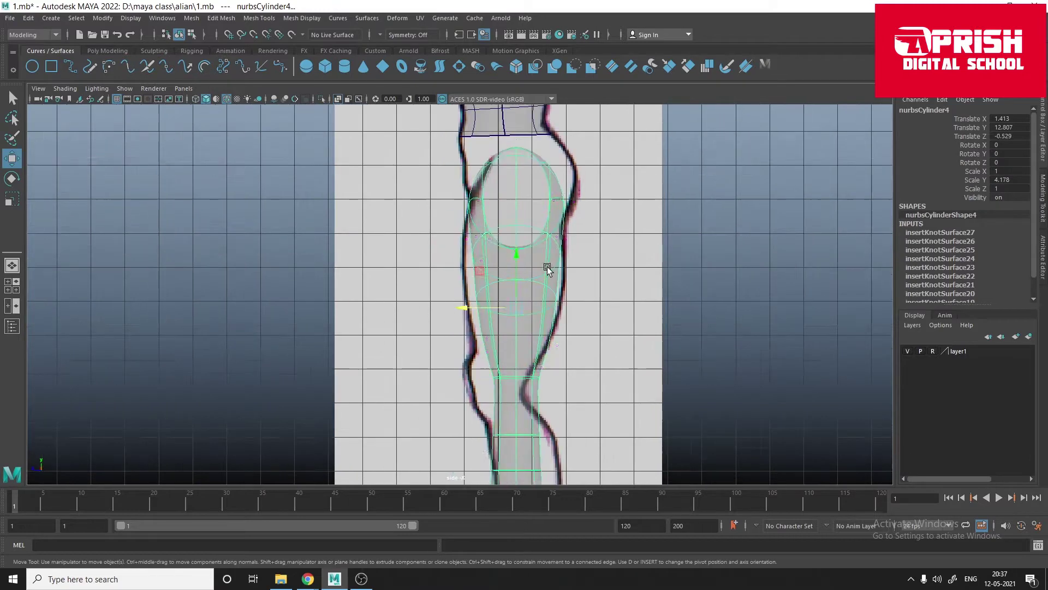
pyautogui.scroll(1, 620, 284)
pyautogui.press('F8')
pyautogui.keyDown('alt'); pyautogui.moveTo(539, 323); pyautogui.dragTo(525, 257, button='middle'); pyautogui.keyUp('alt')
pyautogui.scroll(1, 388, 257)
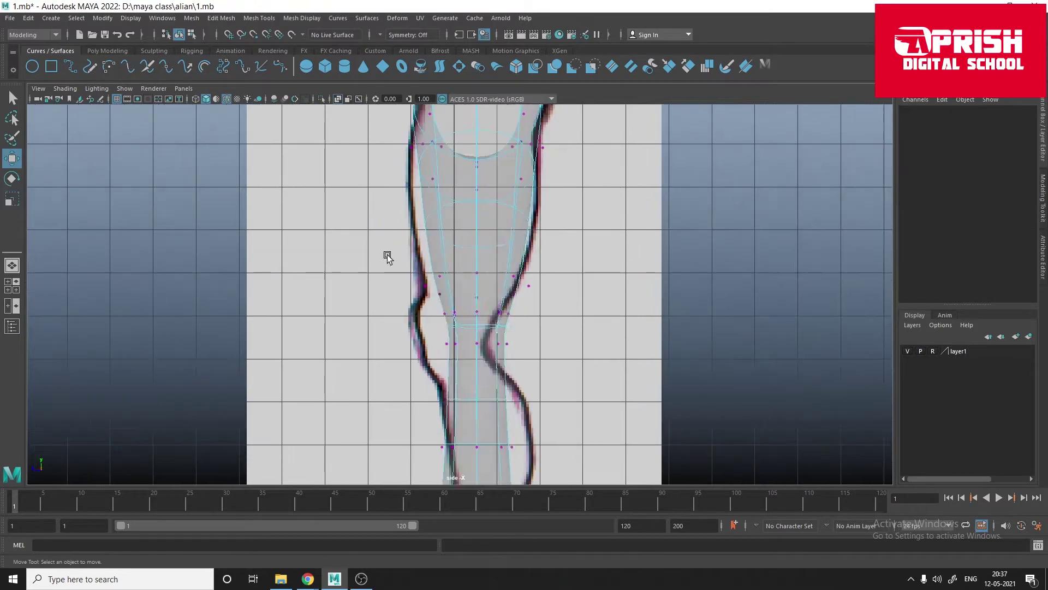
pyautogui.moveTo(546, 270); pyautogui.dragTo(418, 284)
pyautogui.press('r')
pyautogui.keyDown('alt'); pyautogui.moveTo(417, 290); pyautogui.dragTo(410, 272, button='middle'); pyautogui.keyUp('alt')
# Step: Align the shin and knee CV rows with the side outline, tilting the knee row to the bend
pyautogui.moveTo(546, 240); pyautogui.dragTo(400, 272)
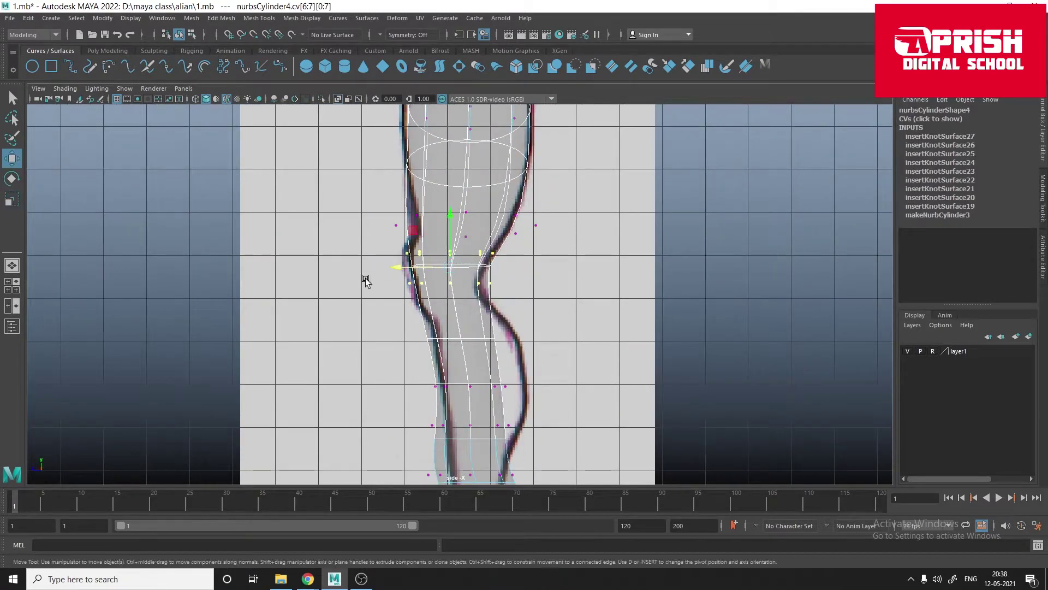
pyautogui.keyDown('alt'); pyautogui.moveTo(366, 281); pyautogui.dragTo(341, 226, button='middle'); pyautogui.keyUp('alt')
pyautogui.moveTo(372, 306); pyautogui.dragTo(439, 325)
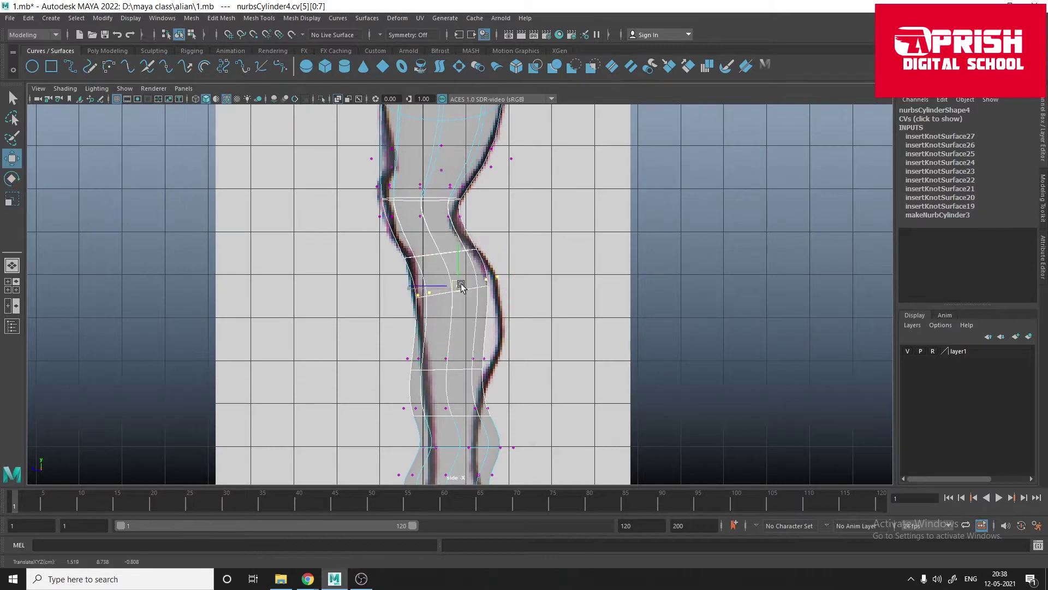
pyautogui.keyDown('alt'); pyautogui.moveTo(462, 286); pyautogui.dragTo(448, 257, button='middle'); pyautogui.keyUp('alt')
pyautogui.moveTo(382, 256); pyautogui.dragTo(496, 273)
pyautogui.keyDown('alt'); pyautogui.moveTo(429, 268); pyautogui.dragTo(431, 259, button='middle'); pyautogui.keyUp('alt')
pyautogui.moveTo(349, 219); pyautogui.dragTo(508, 240)
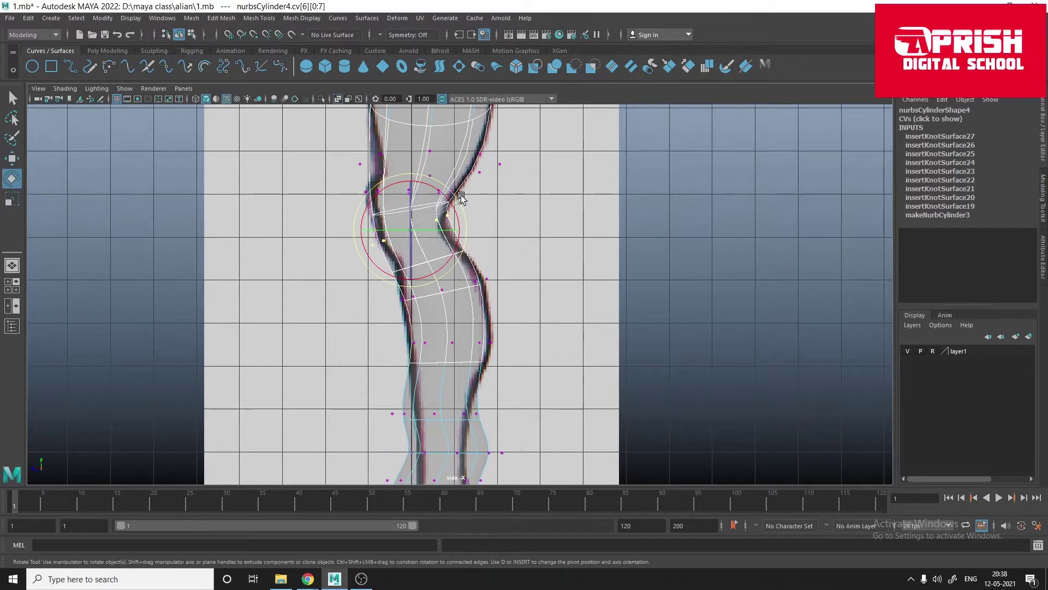
pyautogui.press('w')
pyautogui.keyDown('alt'); pyautogui.moveTo(363, 266); pyautogui.dragTo(337, 242, button='middle'); pyautogui.keyUp('alt')
# Step: Fit the lower shin row to the outline and select the CVs near the ankle
pyautogui.click(18, 201)
pyautogui.keyDown('alt'); pyautogui.moveTo(422, 322); pyautogui.dragTo(424, 258, button='middle'); pyautogui.keyUp('alt')
pyautogui.press('Down')
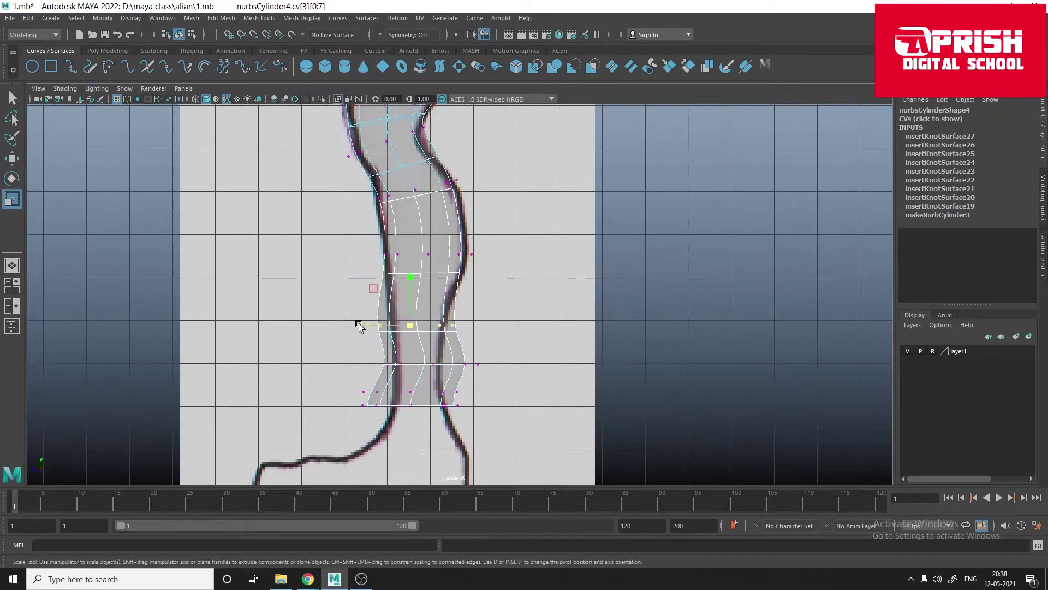
pyautogui.keyDown('alt'); pyautogui.moveTo(147, 187); pyautogui.dragTo(154, 93, button='middle'); pyautogui.keyUp('alt')
pyautogui.moveTo(324, 283); pyautogui.dragTo(563, 350)
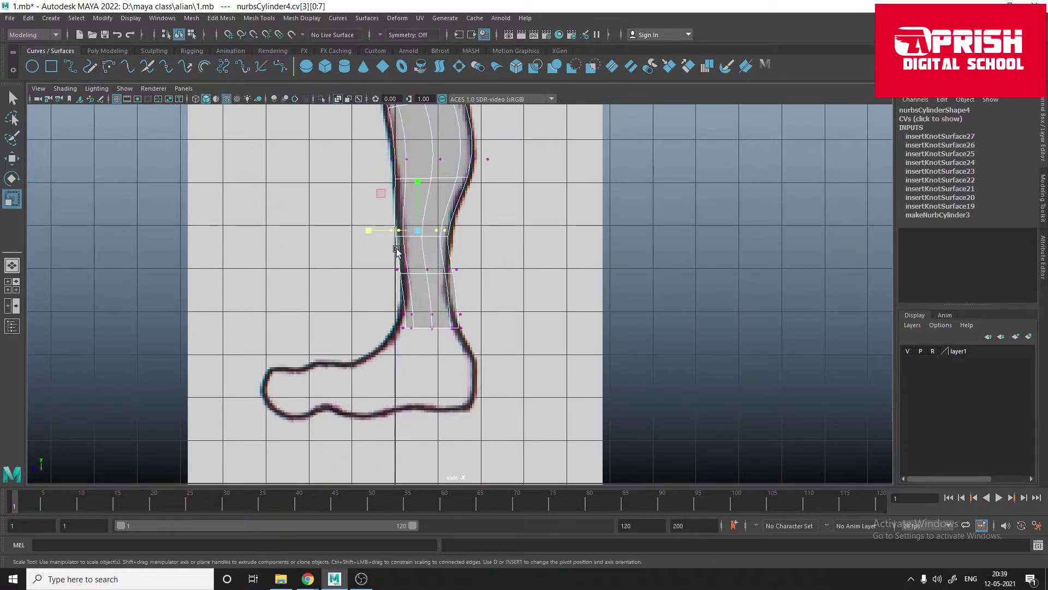
pyautogui.keyDown('alt'); pyautogui.moveTo(492, 273); pyautogui.dragTo(510, 393, button='middle'); pyautogui.keyUp('alt')
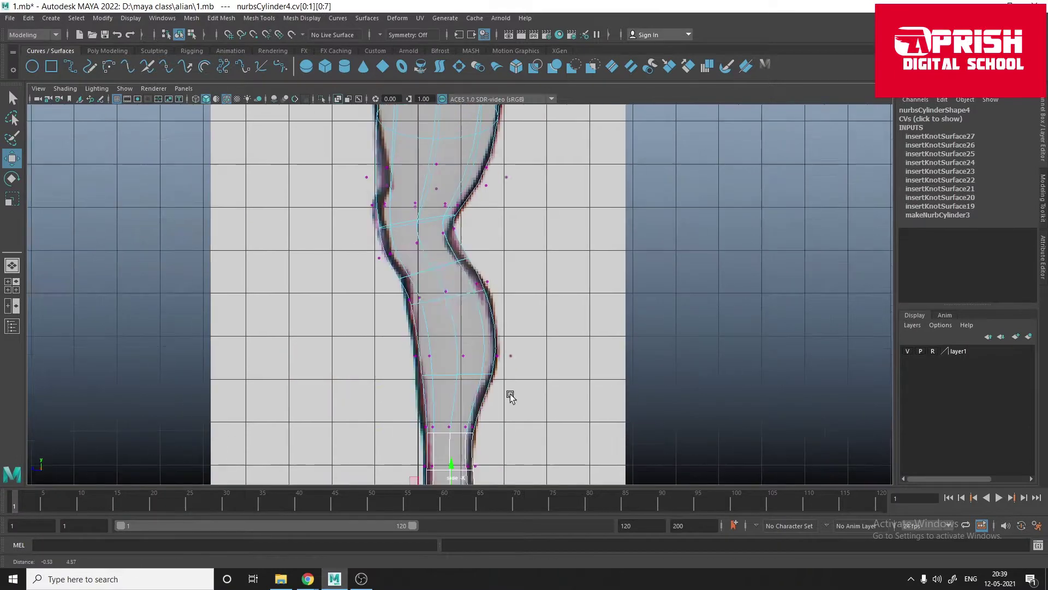
pyautogui.press('space')
pyautogui.press('space')
# Step: Insert an isoparm at the leg's knee
pyautogui.click(379, 194)
pyautogui.click(367, 18)
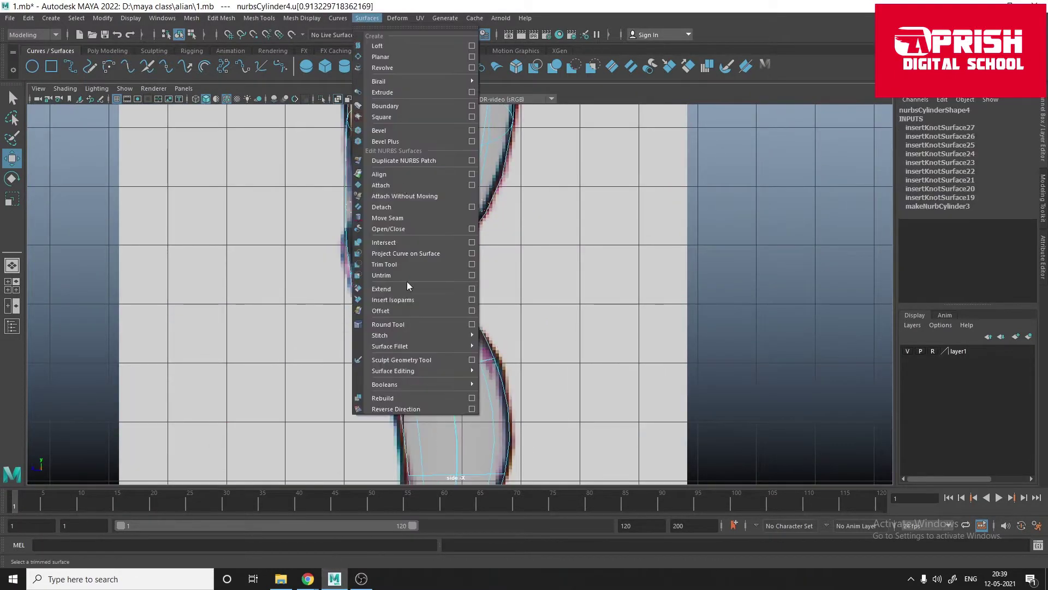
pyautogui.click(383, 230)
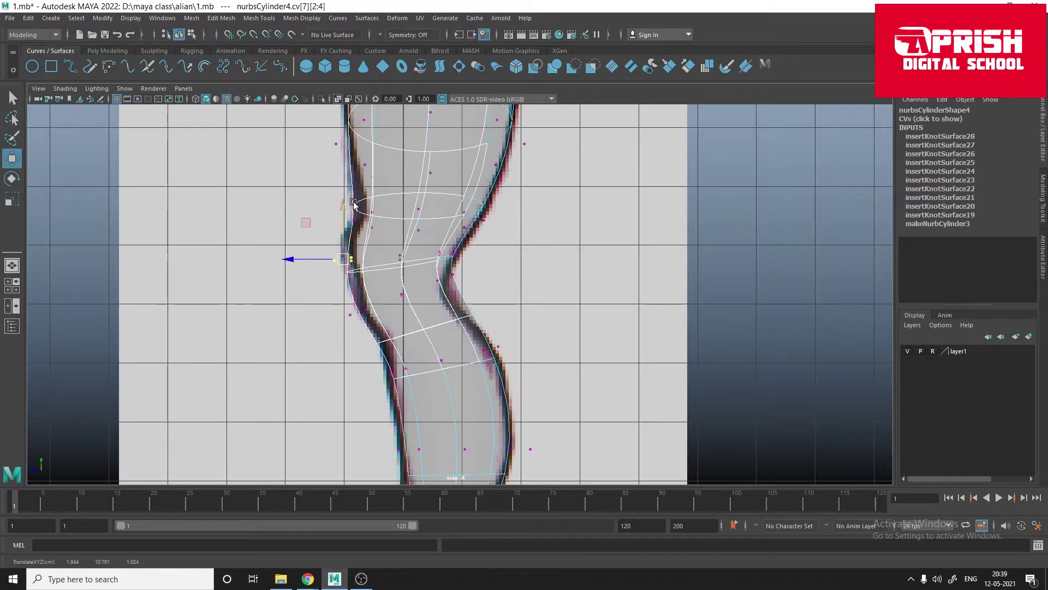
# Step: Select the whole leg cylinder in perspective view and scale it slightly slimmer
pyautogui.moveTo(438, 199); pyautogui.dragTo(437, 169, button='right')
pyautogui.press('space')
pyautogui.press('space')
pyautogui.click(386, 375)
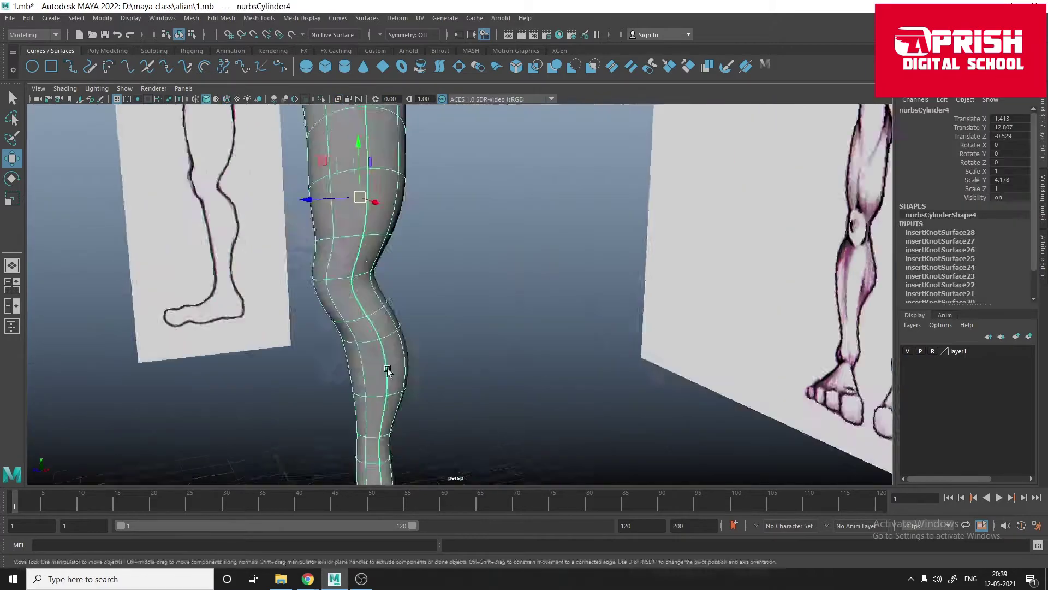
pyautogui.scroll(5, 386, 375)
pyautogui.click(11, 202)
pyautogui.keyDown('alt'); pyautogui.moveTo(485, 262); pyautogui.dragTo(488, 268); pyautogui.keyUp('alt')
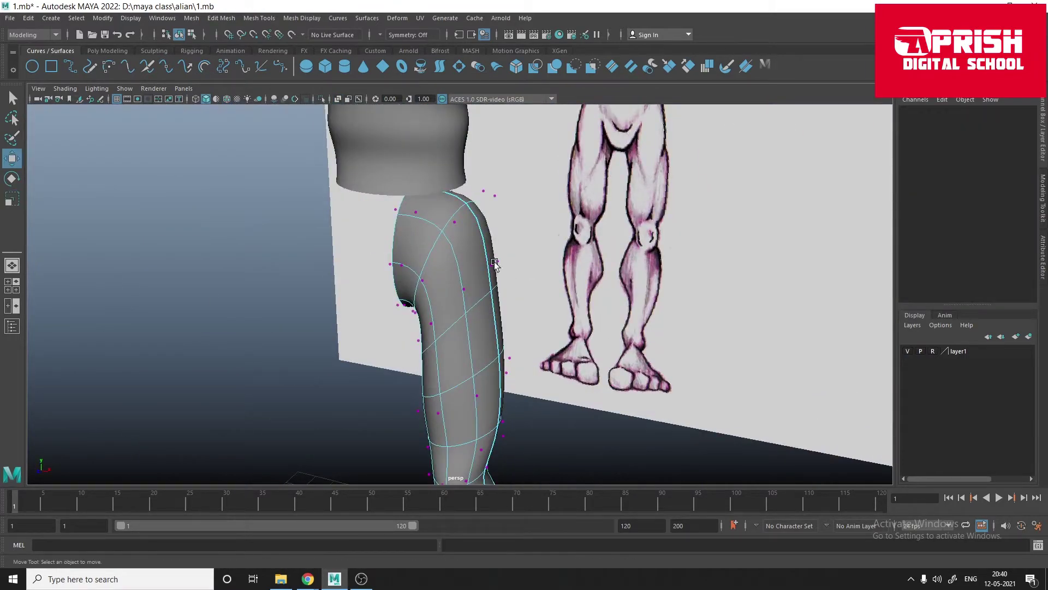
# Step: Adjust leg control points near the knee, orbiting below to check the shape
pyautogui.click(494, 265)
pyautogui.moveTo(555, 327)
pyautogui.keyDown('alt'); pyautogui.mouseDown()
pyautogui.moveTo(433, 377)
pyautogui.moveTo(511, 294)
pyautogui.moveTo(586, 375)
pyautogui.moveTo(534, 393)
pyautogui.moveTo(500, 310)
pyautogui.mouseUp(); pyautogui.keyUp('alt')
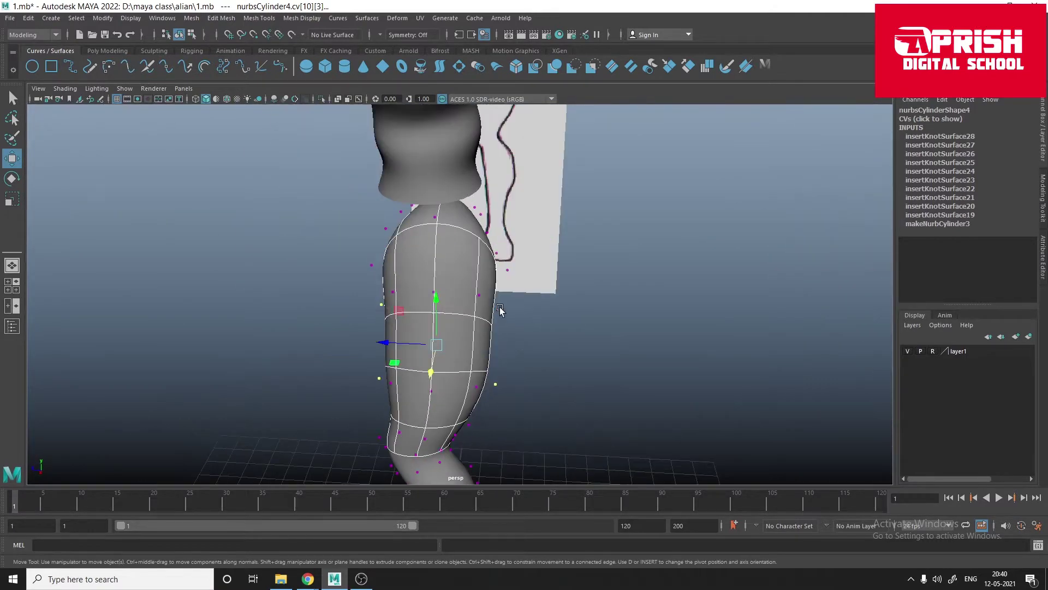
pyautogui.moveTo(377, 342)
pyautogui.keyDown('alt'); pyautogui.mouseDown()
pyautogui.moveTo(415, 327)
pyautogui.moveTo(338, 333)
pyautogui.moveTo(382, 338)
pyautogui.moveTo(363, 336)
pyautogui.moveTo(591, 261)
pyautogui.moveTo(508, 311)
pyautogui.moveTo(459, 306)
pyautogui.moveTo(475, 248)
pyautogui.moveTo(517, 281)
pyautogui.moveTo(440, 304)
pyautogui.moveTo(491, 276)
pyautogui.mouseUp(); pyautogui.keyUp('alt')
pyautogui.scroll(-5, 368, 330)
pyautogui.scroll(5, 365, 311)
pyautogui.click(458, 306)
pyautogui.scroll(-3, 546, 358)
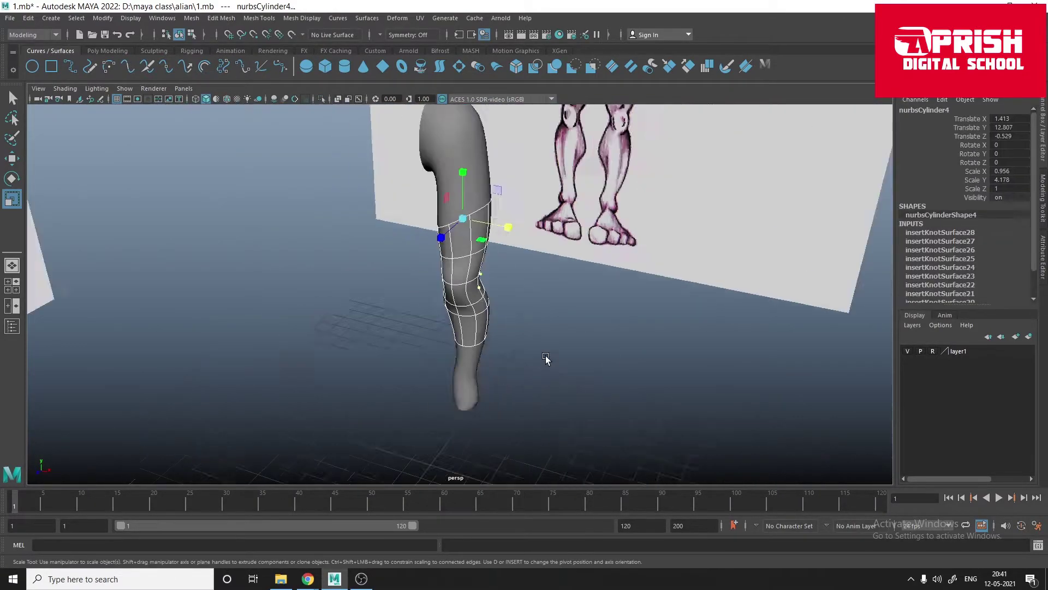
pyautogui.click(545, 358)
pyautogui.scroll(5, 663, 423)
# Step: Rotate a ring of calf control points in side view to match the reference
pyautogui.press('space')
pyautogui.moveTo(414, 339); pyautogui.dragTo(566, 378)
pyautogui.press('e')
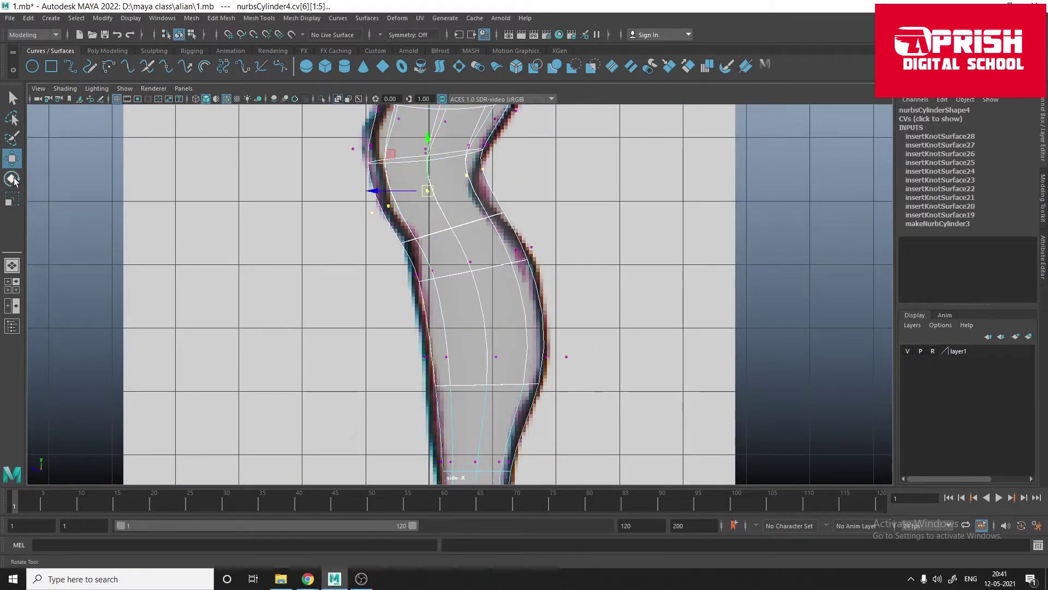
pyautogui.press('space')
pyautogui.moveTo(444, 276); pyautogui.dragTo(437, 256, button='right')
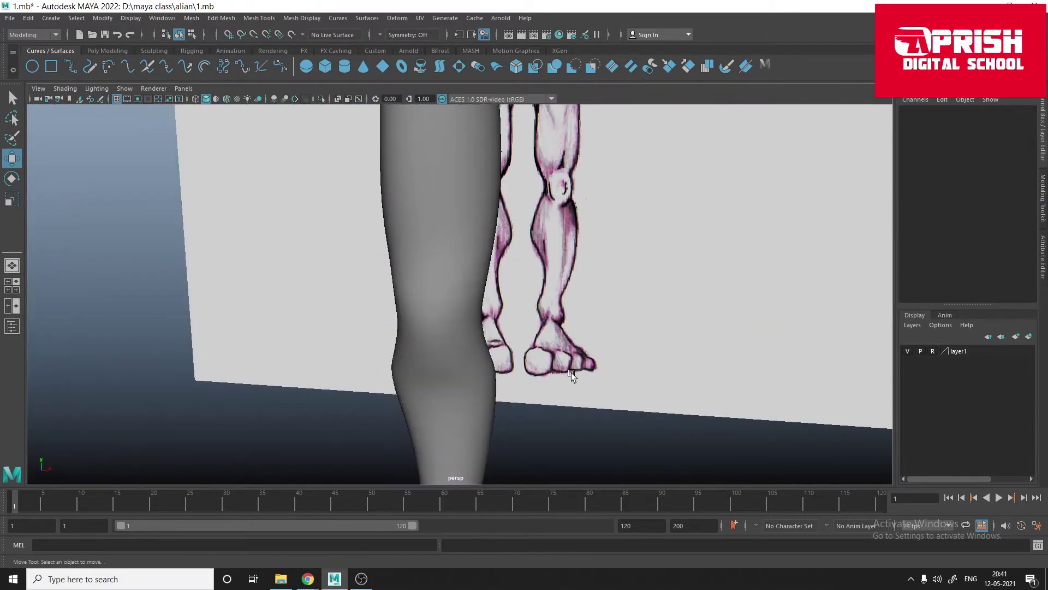
pyautogui.scroll(5, 571, 372)
pyautogui.scroll(-3, 457, 308)
pyautogui.click(542, 382)
# Step: Save the scene and insert an extra isoparm across the torso in front view
pyautogui.scroll(-5, 542, 398)
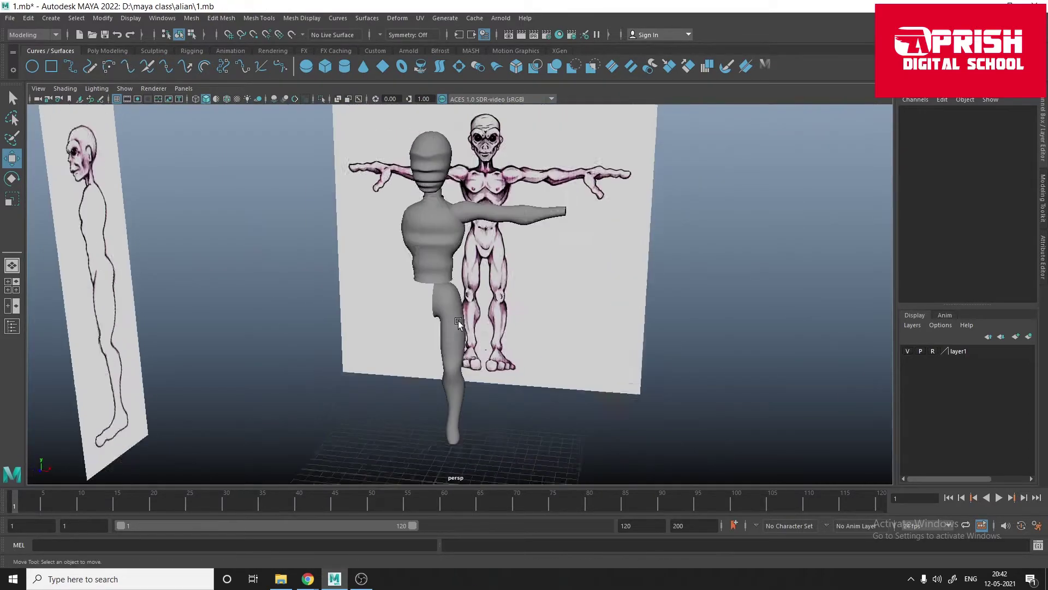
pyautogui.hotkey('ctrl', 's')
pyautogui.press('space')
pyautogui.scroll(5, 382, 246)
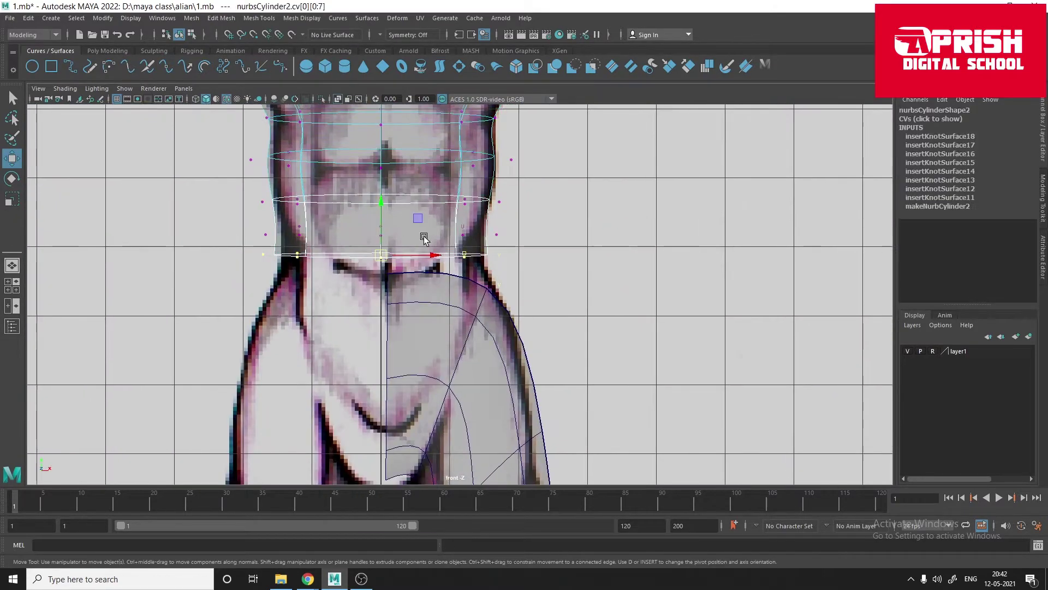
pyautogui.rightClick(341, 256)
pyautogui.click(340, 226)
pyautogui.click(351, 206)
pyautogui.keyDown('shift'); pyautogui.rightClick(371, 32); pyautogui.keyUp('shift')
pyautogui.click(415, 208)
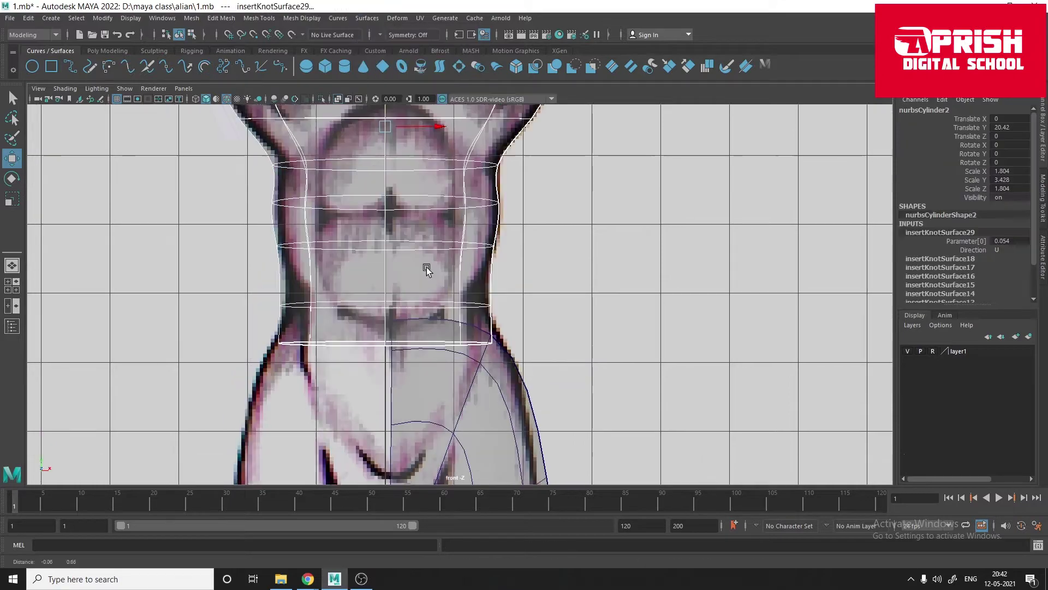
# Step: Pick a lower position across the chest and insert a second isoparm there
pyautogui.press('space')
pyautogui.scroll(5, 377, 311)
pyautogui.keyDown('alt'); pyautogui.moveTo(379, 295); pyautogui.dragTo(441, 282); pyautogui.keyUp('alt')
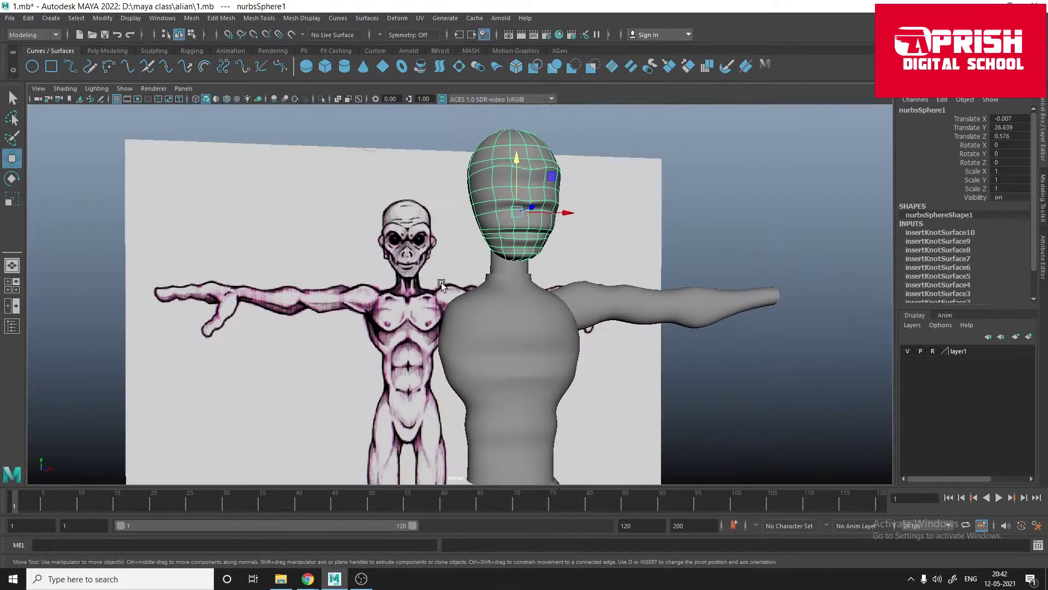
pyautogui.scroll(-2, 232, 399)
pyautogui.press('space')
pyautogui.click(328, 250)
pyautogui.click(381, 266)
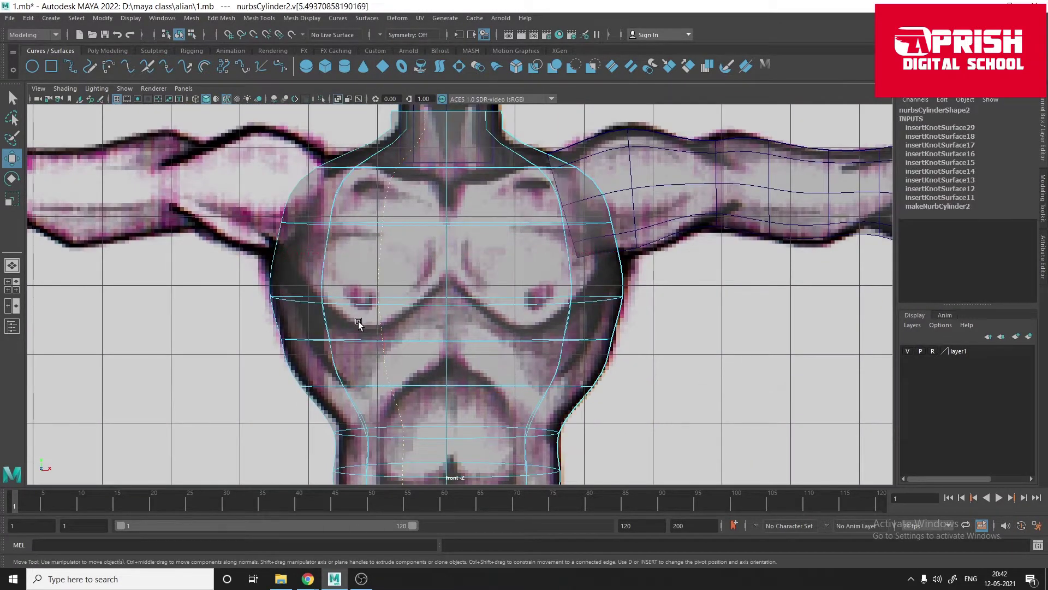
pyautogui.press('space')
pyautogui.press('space')
pyautogui.click(375, 262)
pyautogui.press('space')
pyautogui.moveTo(556, 275)
pyautogui.keyDown('alt'); pyautogui.mouseDown()
pyautogui.moveTo(562, 250)
pyautogui.moveTo(415, 246)
pyautogui.mouseUp(); pyautogui.keyUp('alt')
pyautogui.click(562, 250)
pyautogui.click(367, 18)
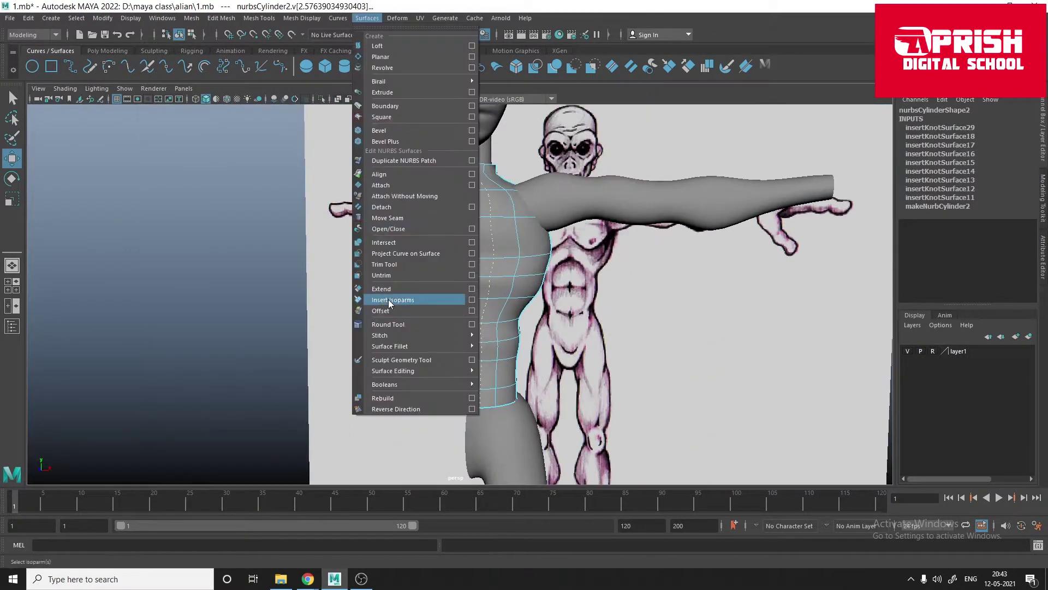
# Step: Select chest control points in front view, undoing an accidental deselection
pyautogui.click(404, 301)
pyautogui.press('space')
pyautogui.click(404, 282)
pyautogui.hotkey('ctrl', 'z')
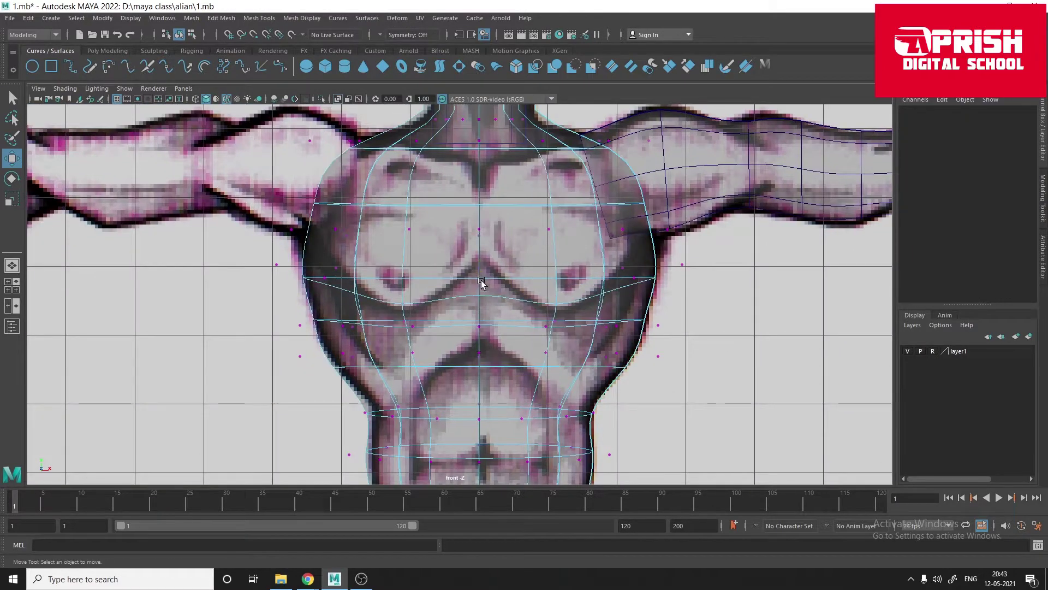
pyautogui.press('space')
pyautogui.moveTo(524, 311)
pyautogui.keyDown('alt'); pyautogui.mouseDown()
pyautogui.moveTo(389, 320)
pyautogui.moveTo(520, 335)
pyautogui.mouseUp(); pyautogui.keyUp('alt')
pyautogui.press('space')
# Step: Orbit around the side of the torso in the four-view layout to inspect it
pyautogui.press('space')
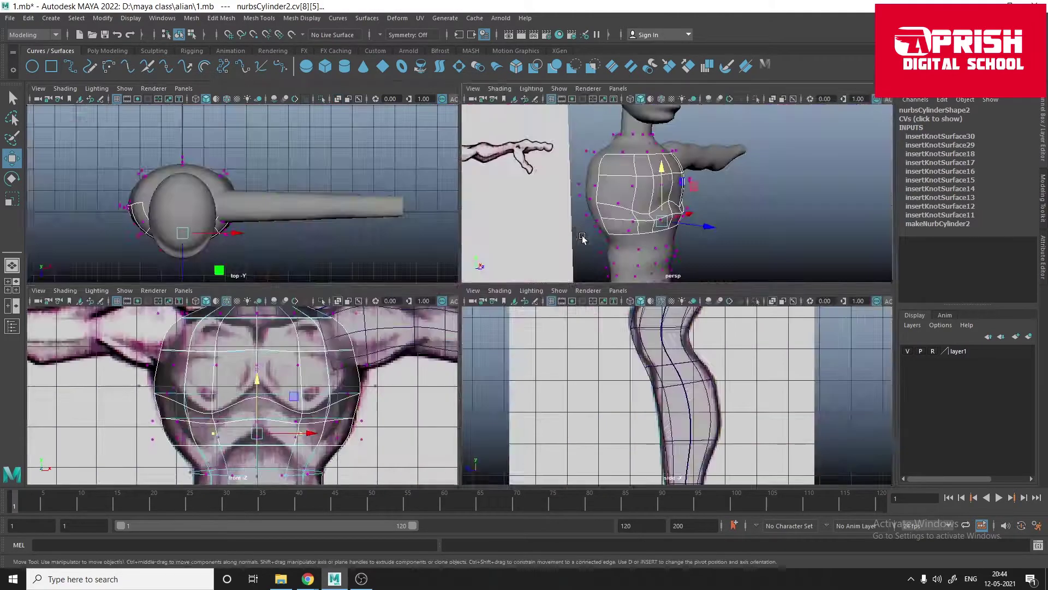
pyautogui.press('space')
pyautogui.scroll(5, 411, 331)
pyautogui.scroll(-5, 411, 332)
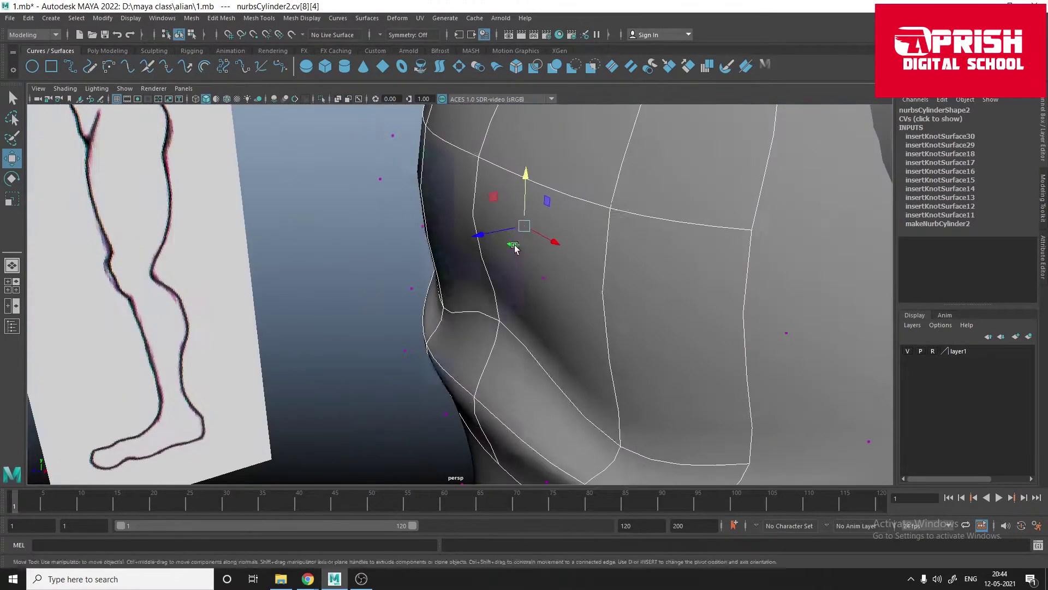
pyautogui.keyDown('alt'); pyautogui.moveTo(411, 331); pyautogui.dragTo(536, 300); pyautogui.keyUp('alt')
pyautogui.scroll(5, 501, 375)
pyautogui.scroll(5, 513, 333)
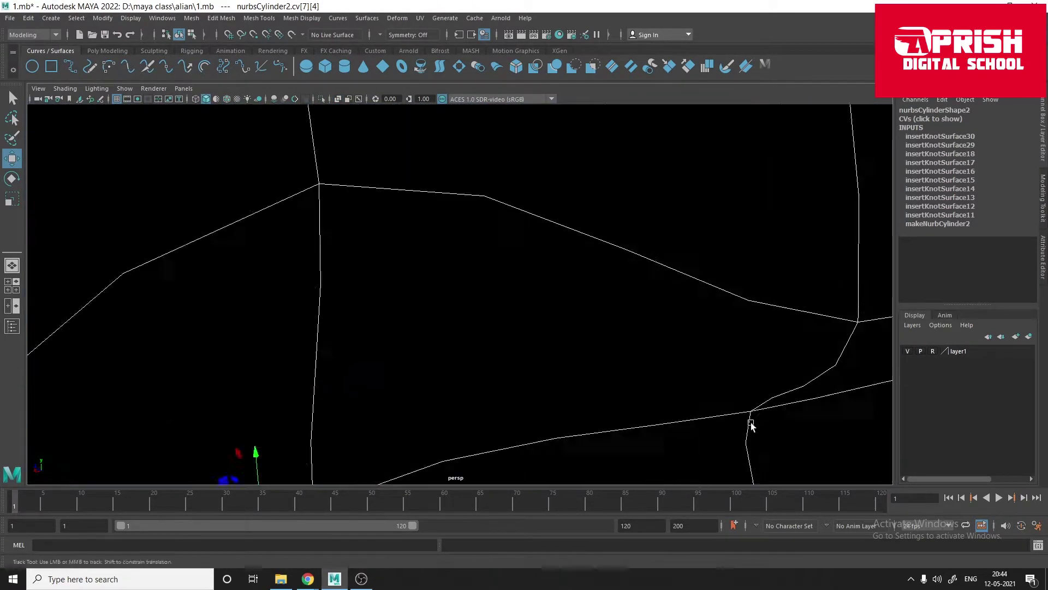
pyautogui.scroll(-8, 625, 282)
# Step: Select and pull chest-profile control points in side view to fit the reference
pyautogui.press('space')
pyautogui.press('space')
pyautogui.click(518, 427)
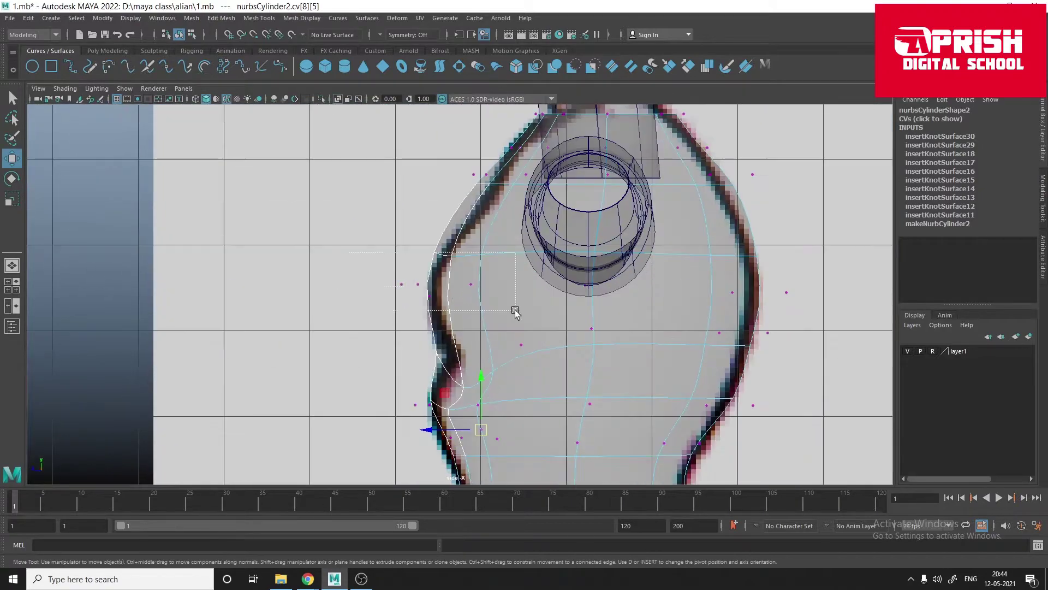
pyautogui.click(413, 321)
pyautogui.click(480, 420)
pyautogui.hotkey('ctrl', 'z')
pyautogui.click(486, 419)
pyautogui.keyDown('alt'); pyautogui.moveTo(486, 419); pyautogui.dragTo(477, 354, button='middle'); pyautogui.keyUp('alt')
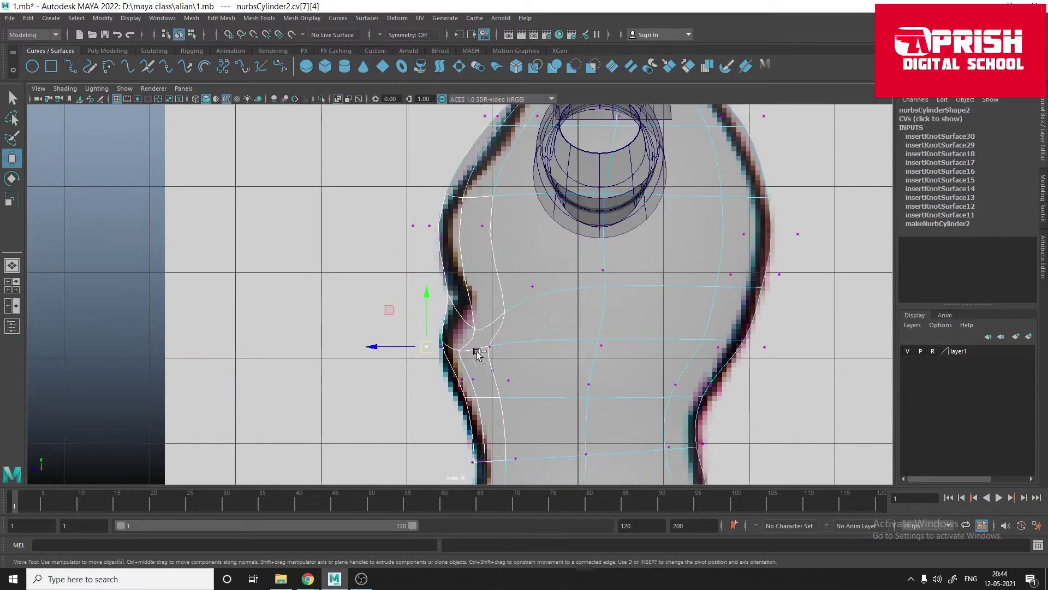
# Step: Exit control point editing and maximize the perspective view
pyautogui.press('space')
pyautogui.press('space')
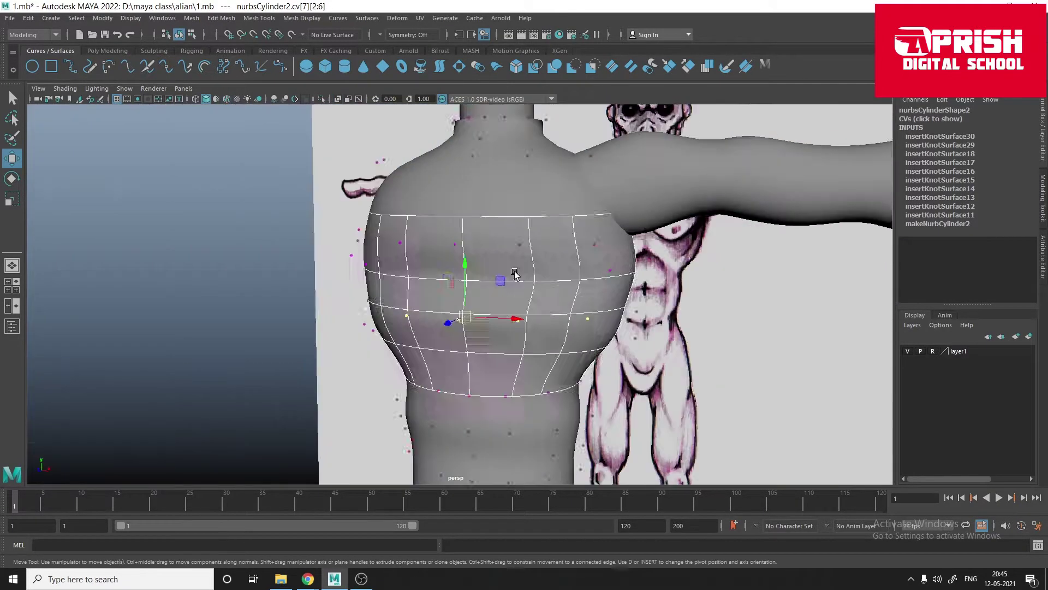
pyautogui.press('F8')
pyautogui.press('space')
pyautogui.press('space')
pyautogui.press('space')
pyautogui.press('space')
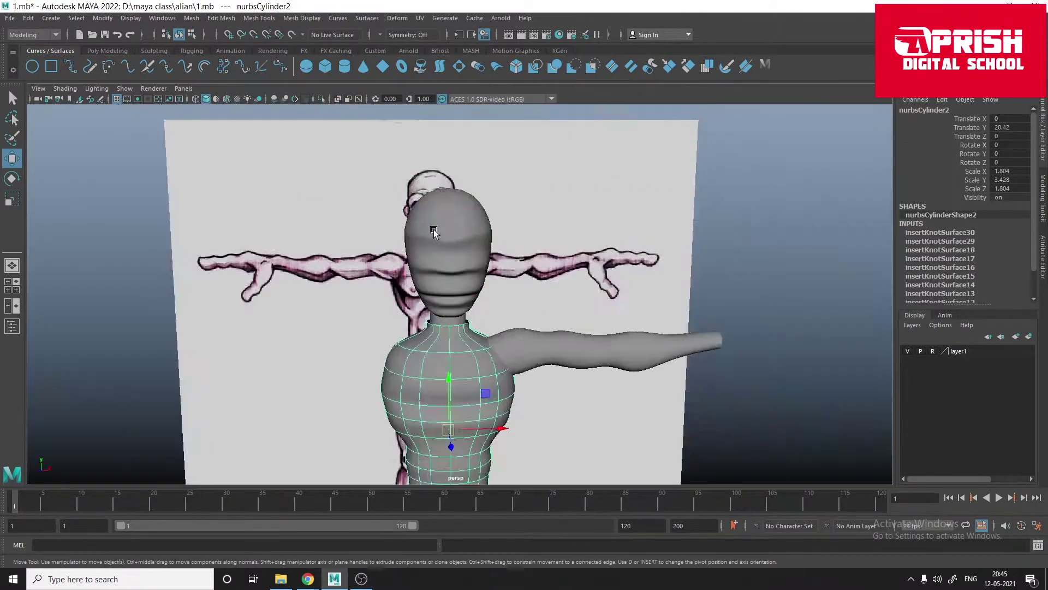
pyautogui.click(447, 229)
# Step: Convert the NURBS head sphere to polygons with NURBS to Polygons options
pyautogui.keyDown('alt'); pyautogui.moveTo(448, 229); pyautogui.dragTo(546, 245); pyautogui.keyUp('alt')
pyautogui.click(101, 18)
pyautogui.click(328, 283)
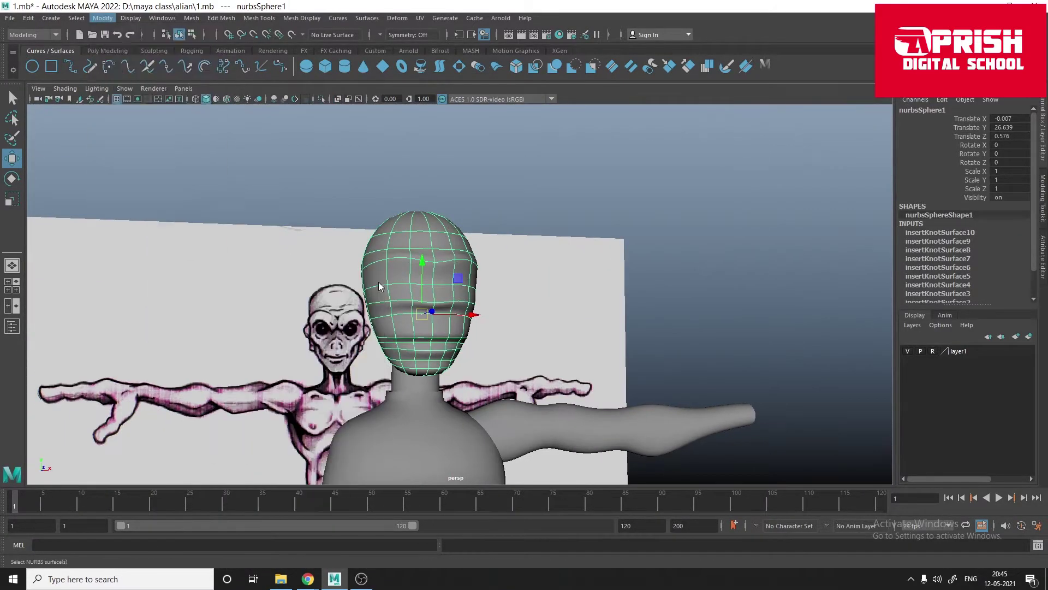
pyautogui.click(731, 263)
# Step: Put the original NURBS head on a new layer and hide it
pyautogui.click(102, 18)
pyautogui.click(125, 98)
pyautogui.moveTo(415, 295)
pyautogui.mouseDown()
pyautogui.moveTo(187, 322)
pyautogui.moveTo(439, 269)
pyautogui.mouseUp()
pyautogui.click(415, 262)
pyautogui.click(1029, 336)
pyautogui.click(907, 351)
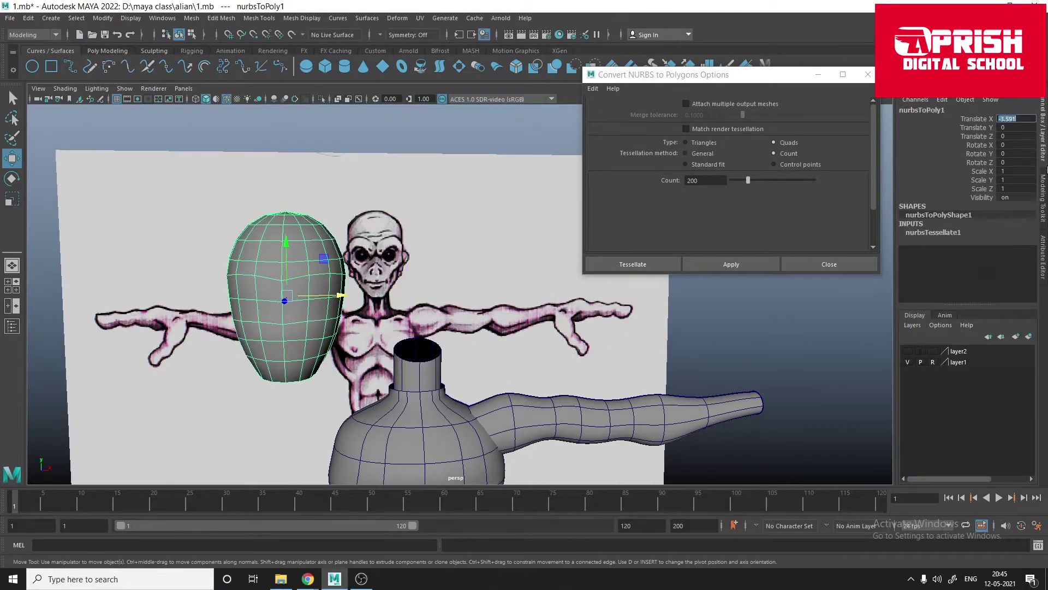
pyautogui.click(828, 264)
# Step: Move face and chin vertices of the polygon head onto the sketch outline
pyautogui.keyDown('alt'); pyautogui.moveTo(601, 326); pyautogui.dragTo(429, 315); pyautogui.keyUp('alt')
pyautogui.press('space')
pyautogui.press('space')
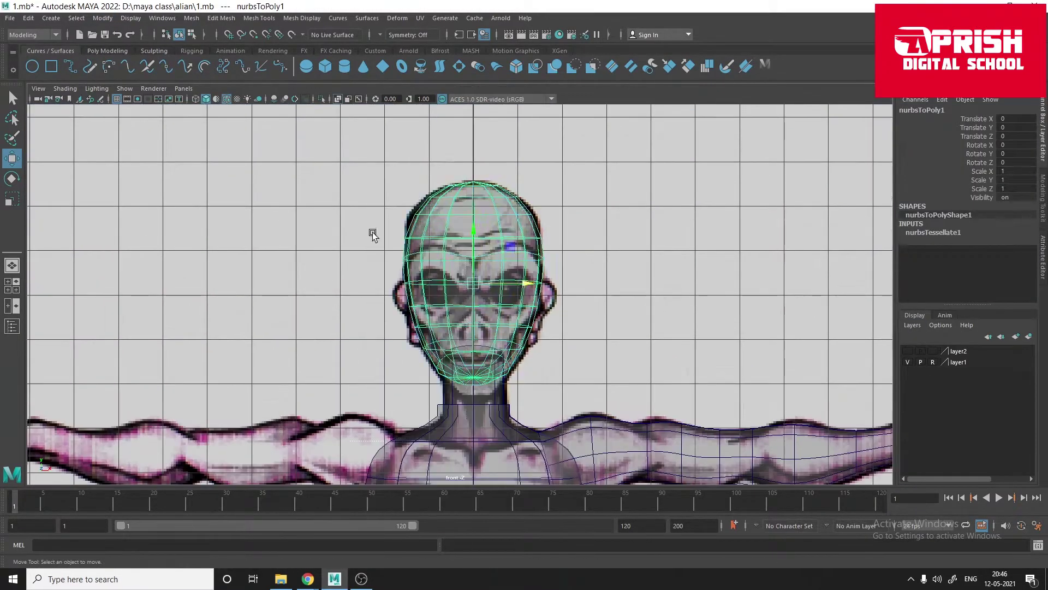
pyautogui.click(375, 234)
pyautogui.press('space')
pyautogui.press('space')
pyautogui.press('space')
pyautogui.scroll(3, 428, 304)
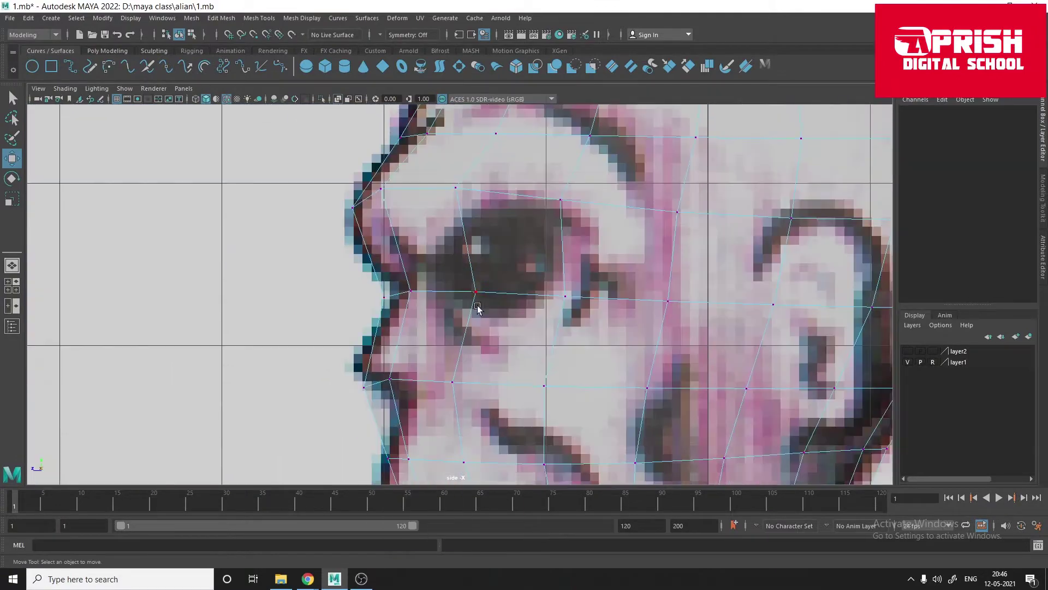
pyautogui.click(373, 322)
pyautogui.moveTo(374, 322)
pyautogui.keyDown('alt'); pyautogui.mouseDown(button='middle')
pyautogui.moveTo(401, 381)
pyautogui.moveTo(426, 304)
pyautogui.mouseUp(button='middle'); pyautogui.keyUp('alt')
pyautogui.moveTo(426, 304); pyautogui.dragTo(510, 337)
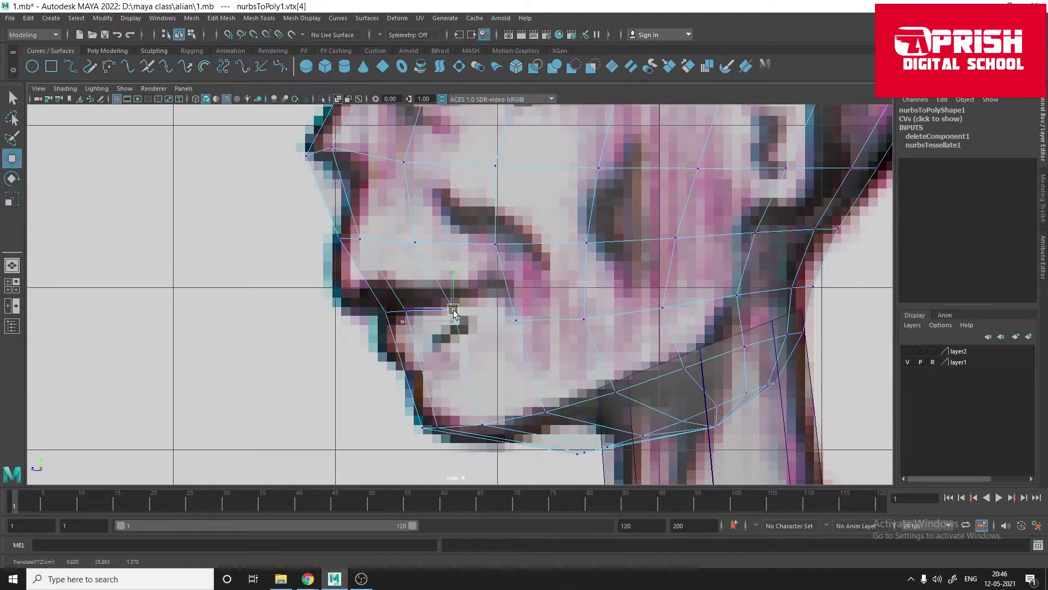
pyautogui.keyDown('alt'); pyautogui.moveTo(453, 311); pyautogui.dragTo(445, 311, button='middle'); pyautogui.keyUp('alt')
pyautogui.keyDown('shift'); pyautogui.click(426, 310); pyautogui.keyUp('shift')
pyautogui.scroll(-3, 491, 327)
pyautogui.scroll(4, 491, 246)
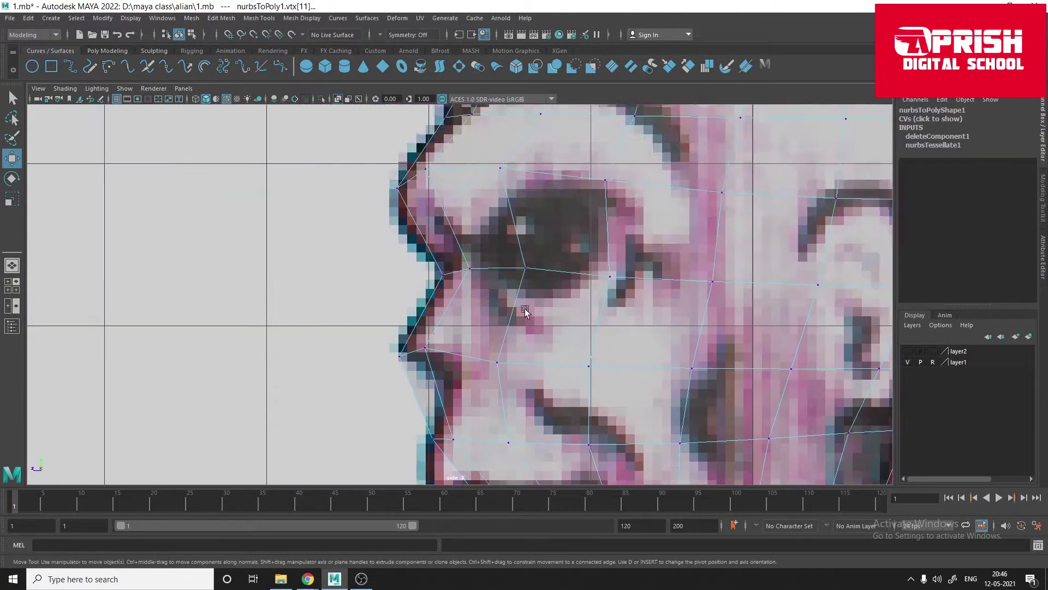
pyautogui.scroll(-2, 491, 246)
# Step: Insert an edge loop across the alien's face
pyautogui.hotkey('shift', 'z')
pyautogui.scroll(3, 404, 349)
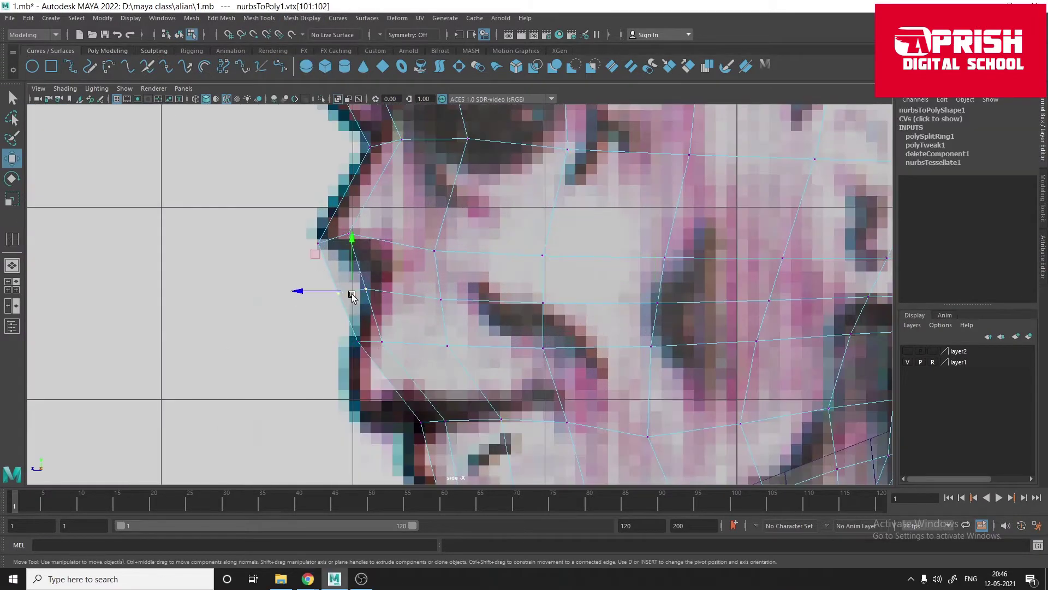
pyautogui.scroll(3, 411, 364)
pyautogui.click(259, 18)
pyautogui.click(278, 133)
pyautogui.click(339, 241)
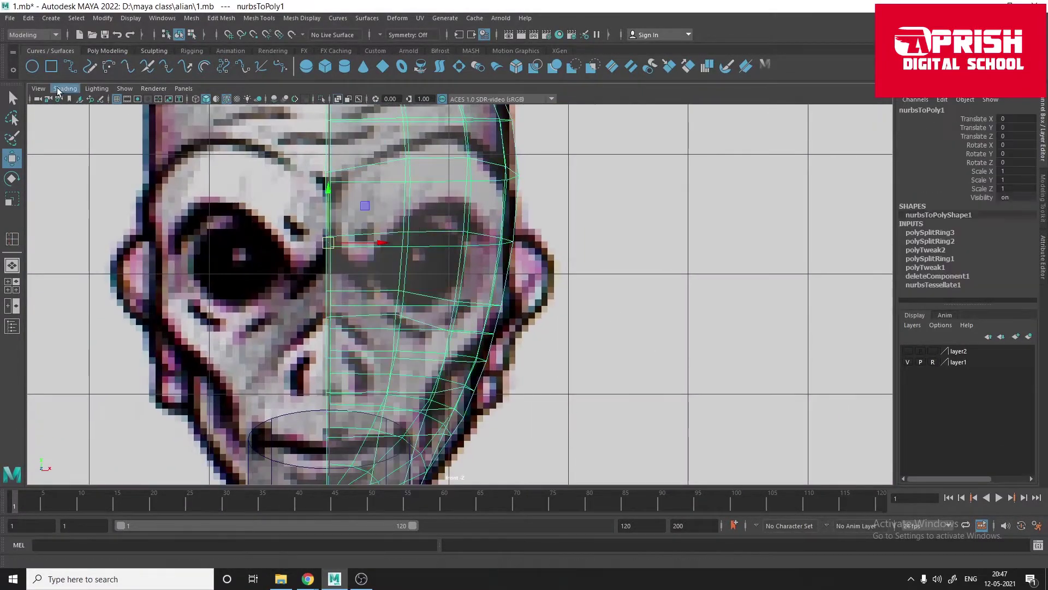
# Step: Turn on see-through X-ray shading for the head model
pyautogui.click(539, 253)
pyautogui.click(65, 88)
pyautogui.click(73, 198)
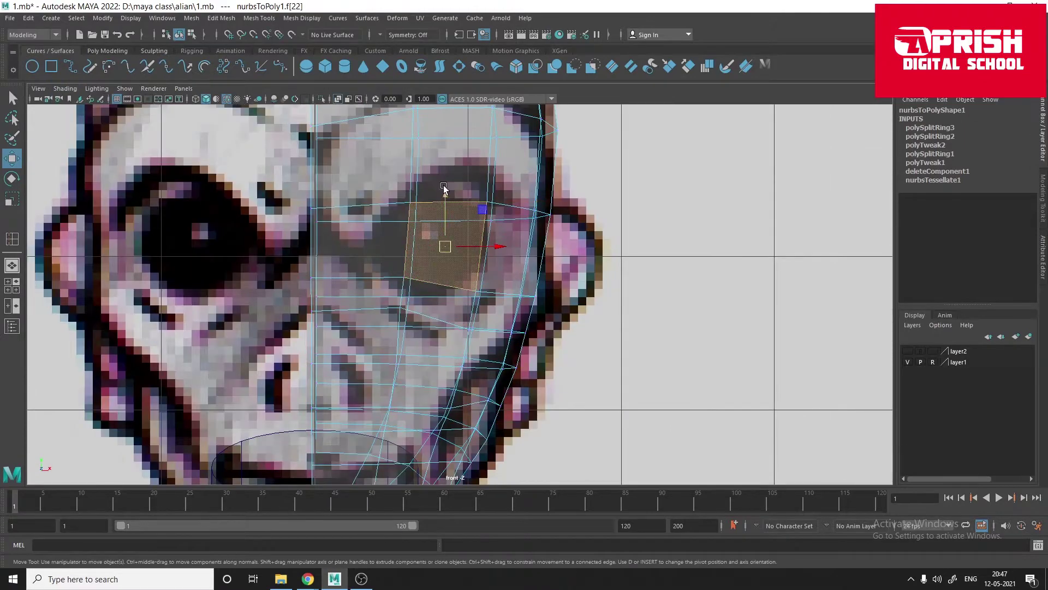
pyautogui.keyDown('shift'); pyautogui.click(413, 207); pyautogui.keyUp('shift')
pyautogui.scroll(-2, 391, 250)
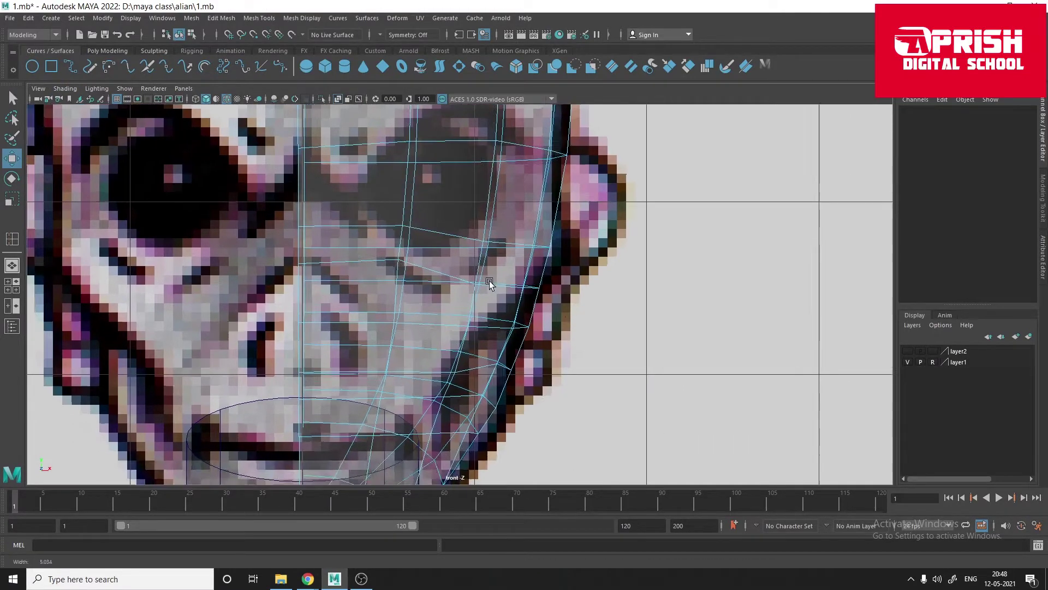
pyautogui.press('space')
# Step: Select the face and vertices over the eye region in front view
pyautogui.press('space')
pyautogui.scroll(3, 492, 273)
pyautogui.click(480, 214)
pyautogui.scroll(-2, 479, 214)
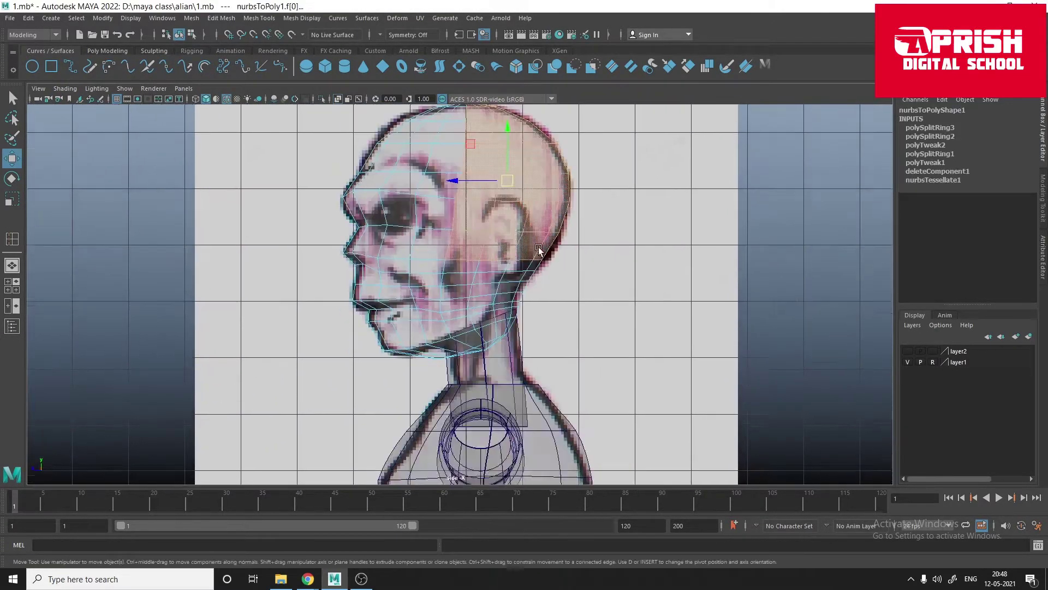
pyautogui.scroll(4, 492, 330)
pyautogui.press('space')
pyautogui.press('space')
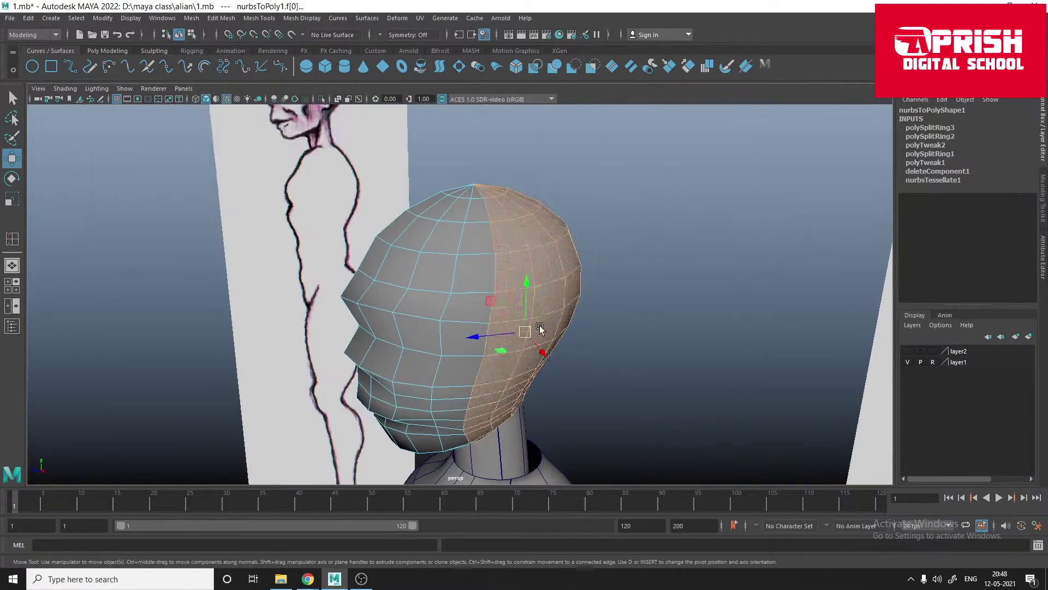
pyautogui.press('space')
pyautogui.press('space')
pyautogui.keyDown('alt'); pyautogui.moveTo(241, 402); pyautogui.dragTo(233, 454, button='middle'); pyautogui.keyUp('alt')
pyautogui.click(397, 208)
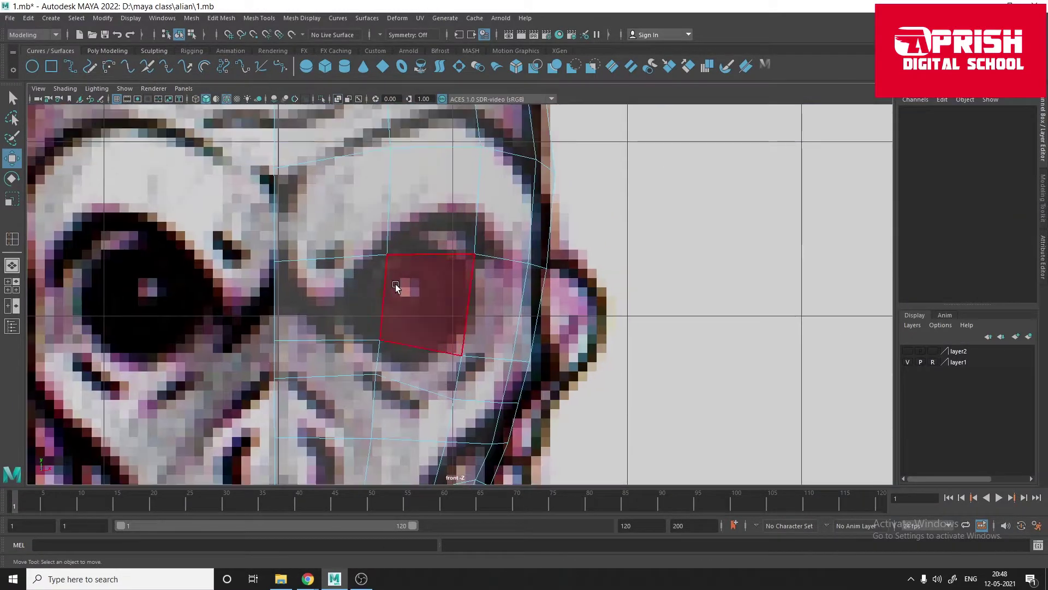
pyautogui.press('F9')
pyautogui.click(386, 255)
pyautogui.keyDown('alt'); pyautogui.moveTo(477, 324); pyautogui.dragTo(487, 250, button='middle'); pyautogui.keyUp('alt')
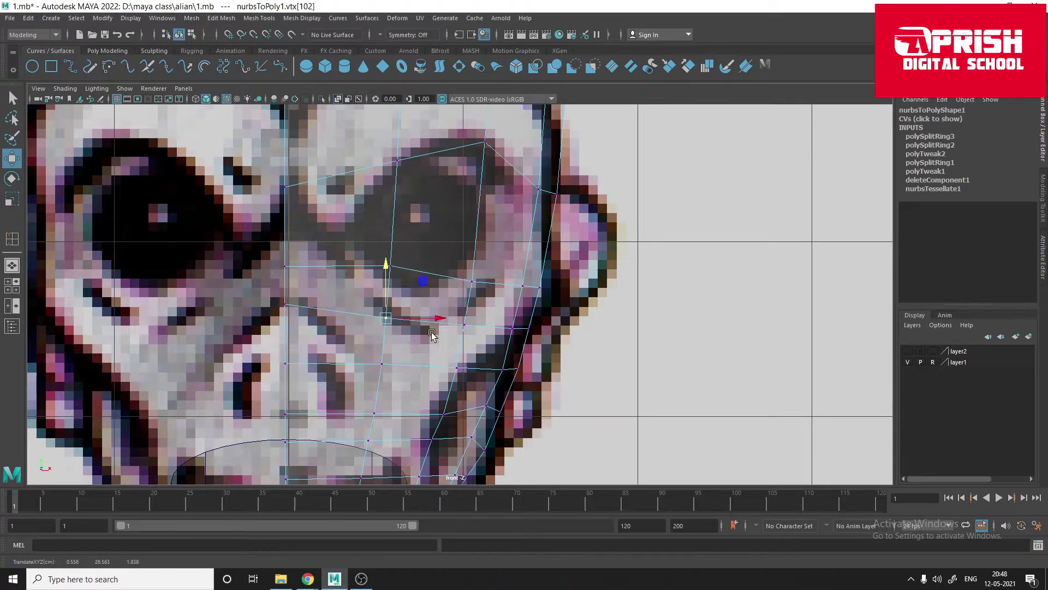
# Step: Cut an eye outline across the head faces with Multi-Cut
pyautogui.click(260, 18)
pyautogui.click(297, 143)
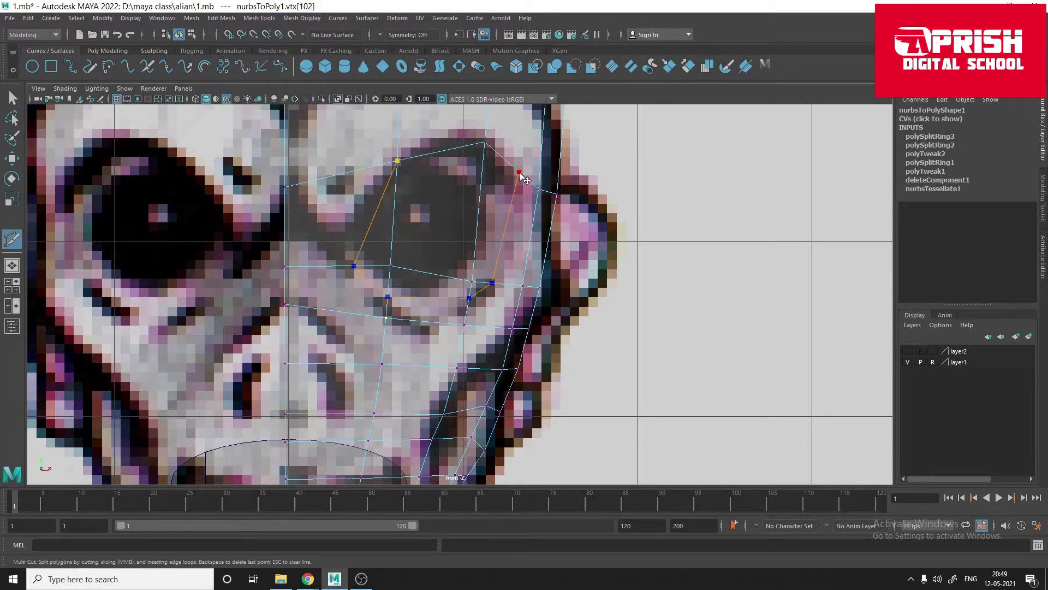
pyautogui.press('Return')
pyautogui.press('w')
# Step: Delete the face inside the eye outline and orbit to check the hole
pyautogui.click(379, 167)
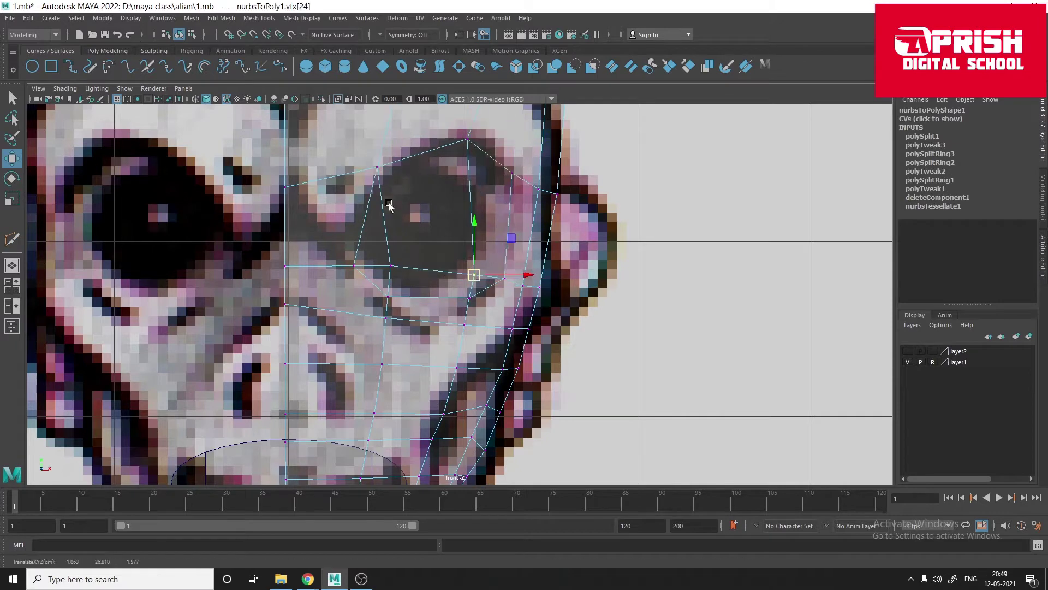
pyautogui.click(388, 204)
pyautogui.press('Delete')
pyautogui.press('space')
pyautogui.moveTo(416, 280)
pyautogui.keyDown('alt'); pyautogui.mouseDown()
pyautogui.moveTo(461, 304)
pyautogui.moveTo(282, 365)
pyautogui.mouseUp(); pyautogui.keyUp('alt')
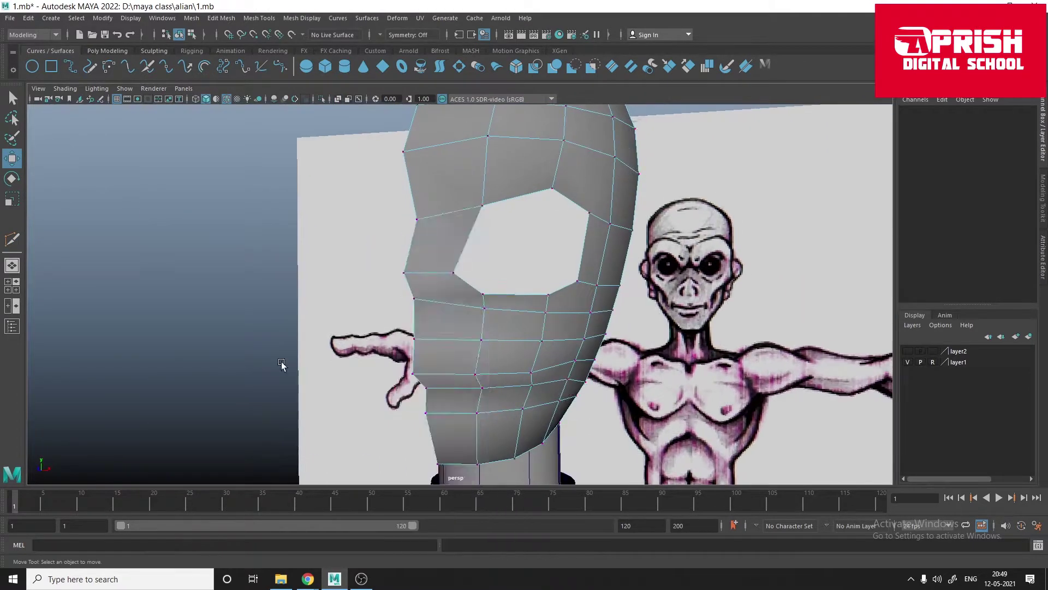
# Step: Adjust the vertices near the eye and along the nose profile in the front and side views
pyautogui.press('space')
pyautogui.click(362, 253)
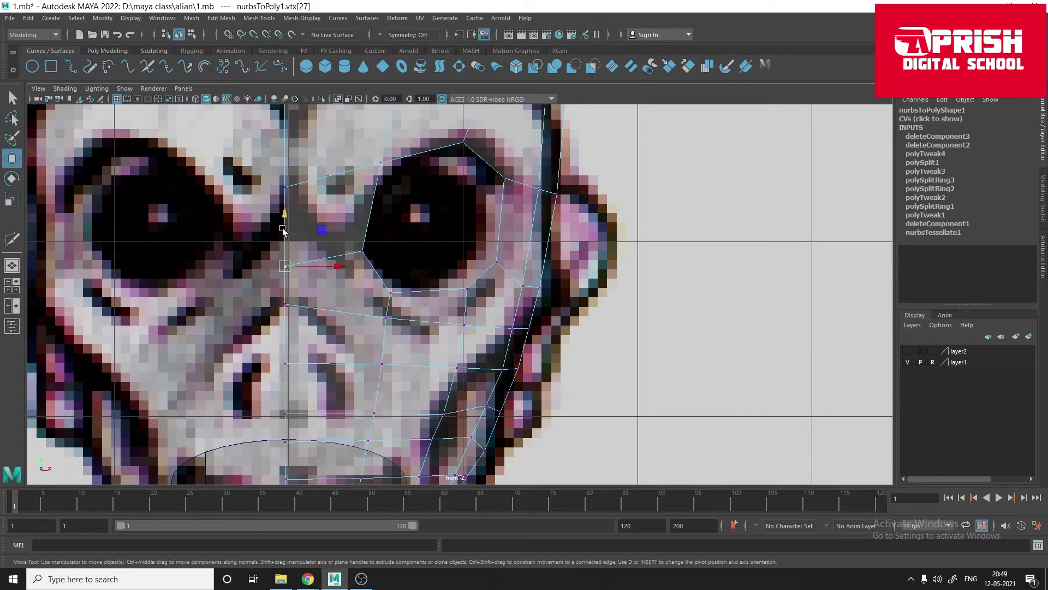
pyautogui.press('a')
pyautogui.scroll(5, 42, 168)
pyautogui.scroll(5, 219, 219)
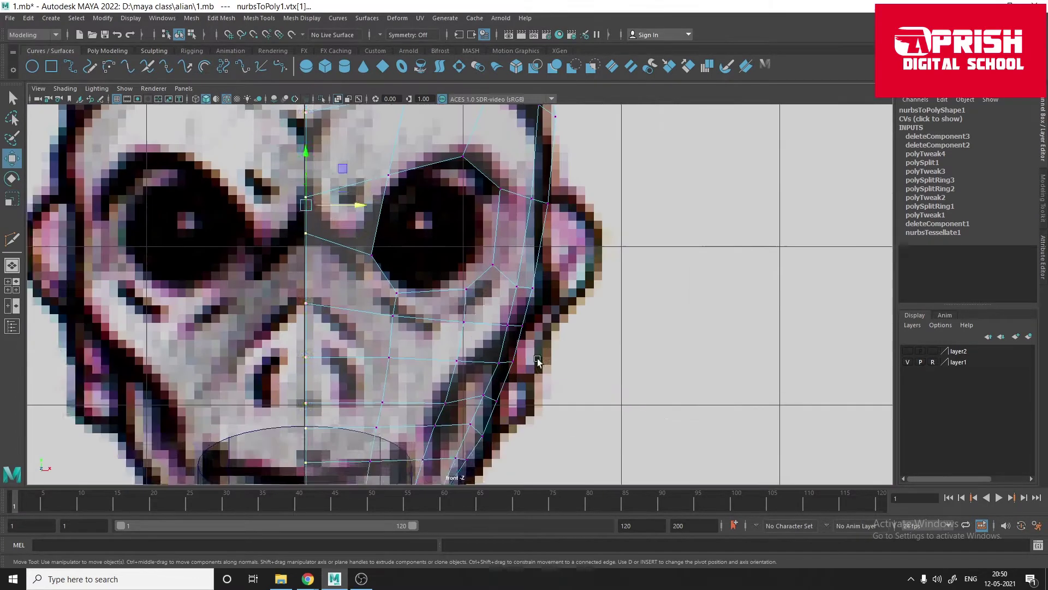
pyautogui.scroll(3, 394, 280)
pyautogui.press('space')
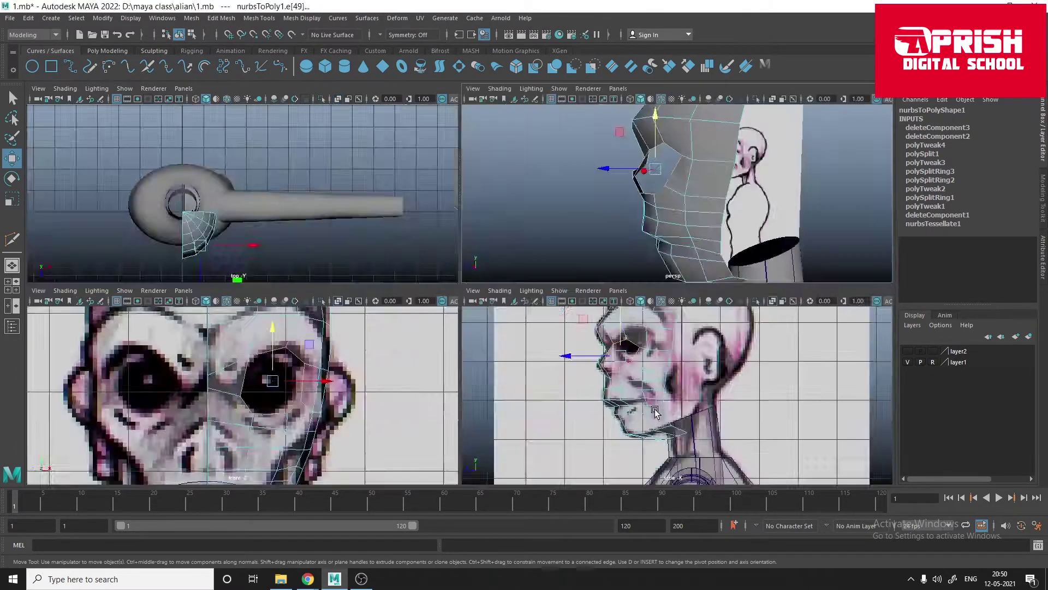
pyautogui.press('space')
pyautogui.scroll(5, 413, 266)
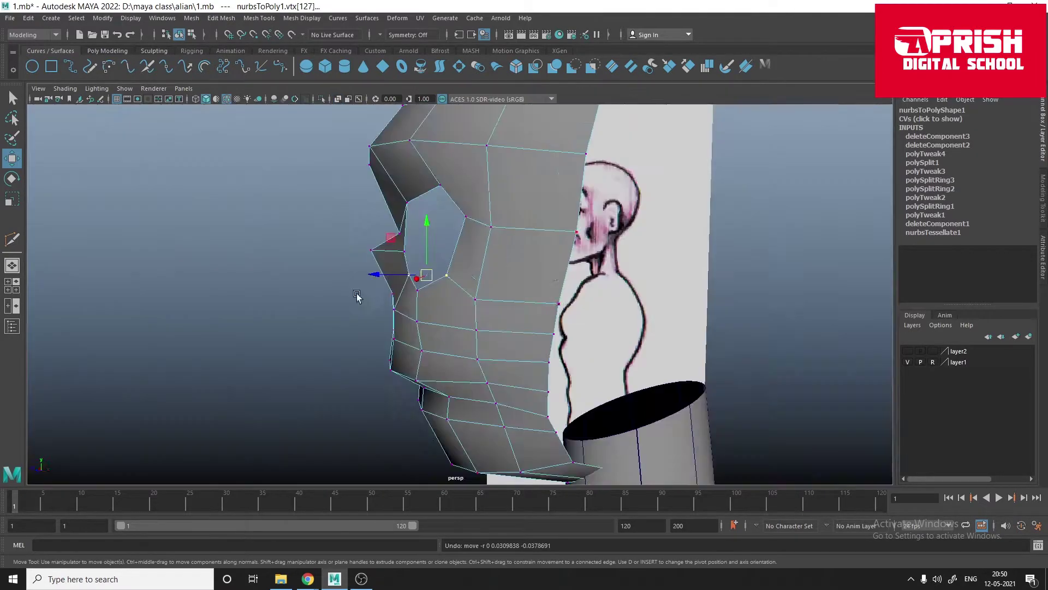
pyautogui.click(343, 270)
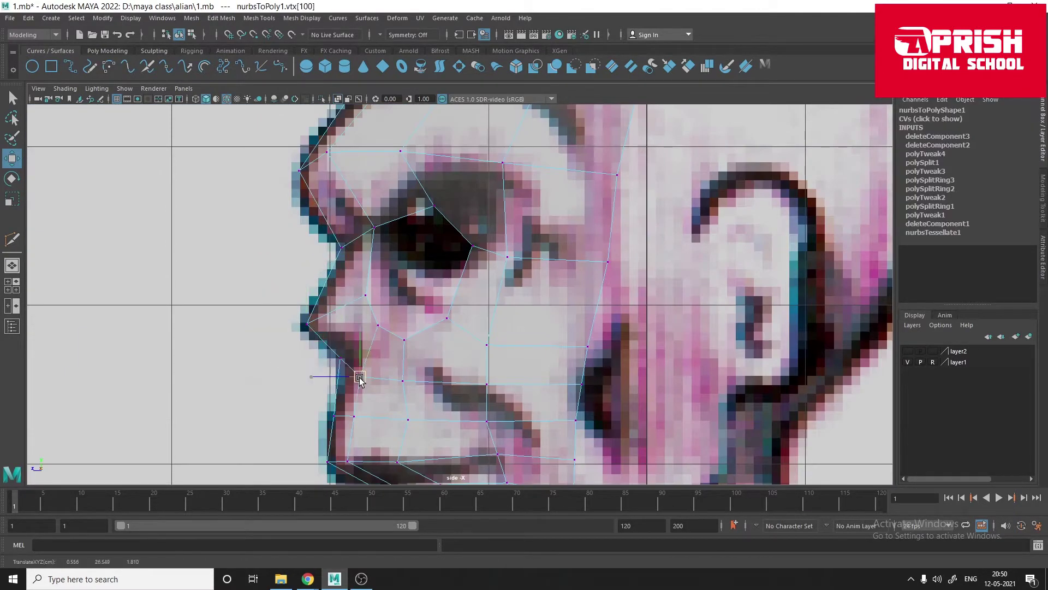
# Step: Extrude the eye-hole border edges and scale the new rim inward
pyautogui.press('space')
pyautogui.press('space')
pyautogui.hotkey('ctrl', 'e')
pyautogui.moveTo(440, 312); pyautogui.dragTo(382, 305)
# Step: Move the eye-ring vertices down and left to fit the sketch's socket
pyautogui.press('space')
pyautogui.press('space')
pyautogui.press('q')
pyautogui.moveTo(427, 171)
pyautogui.mouseDown()
pyautogui.moveTo(486, 217)
pyautogui.moveTo(489, 260)
pyautogui.moveTo(280, 274)
pyautogui.moveTo(463, 338)
pyautogui.mouseUp()
pyautogui.press('w')
pyautogui.press('space')
pyautogui.press('space')
pyautogui.press('space')
pyautogui.press('space')
pyautogui.moveTo(480, 210); pyautogui.dragTo(421, 211, button='right')
# Step: Insert an edge loop around the head with Mesh Tools > Insert Edge Loop
pyautogui.click(547, 179)
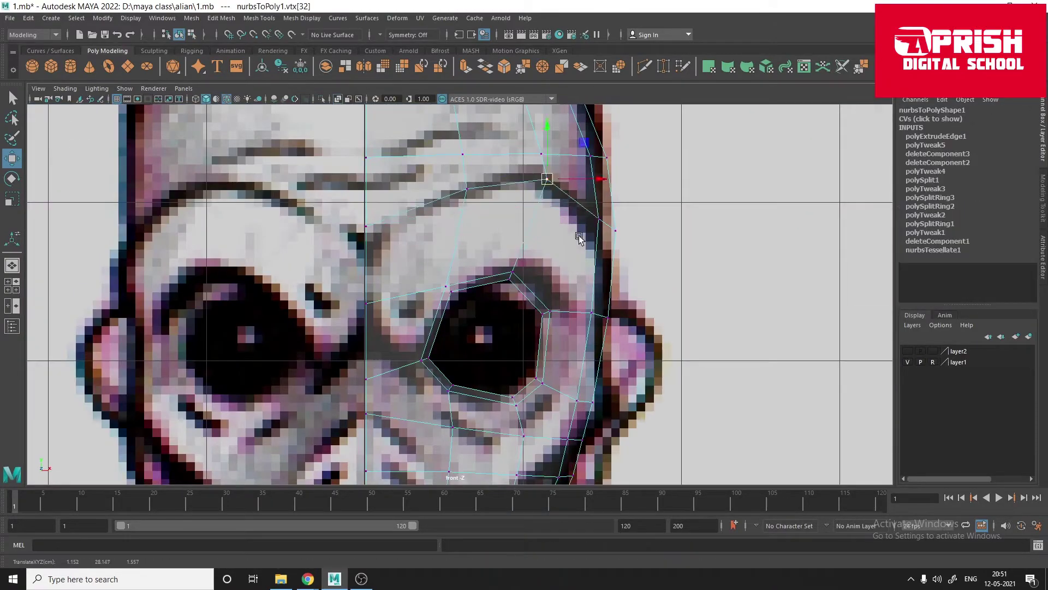
pyautogui.scroll(-5, 371, 289)
pyautogui.click(259, 18)
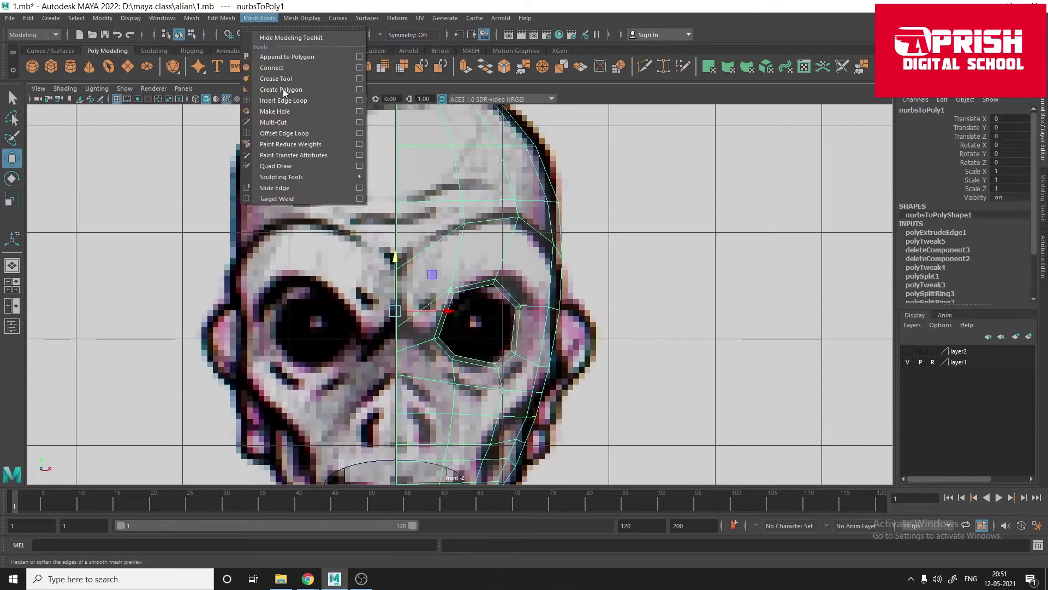
pyautogui.click(276, 86)
pyautogui.click(418, 287)
# Step: Reshape the nose profile vertices in the side view and check the head in perspective
pyautogui.scroll(5, 290, 121)
pyautogui.press('w')
pyautogui.press('space')
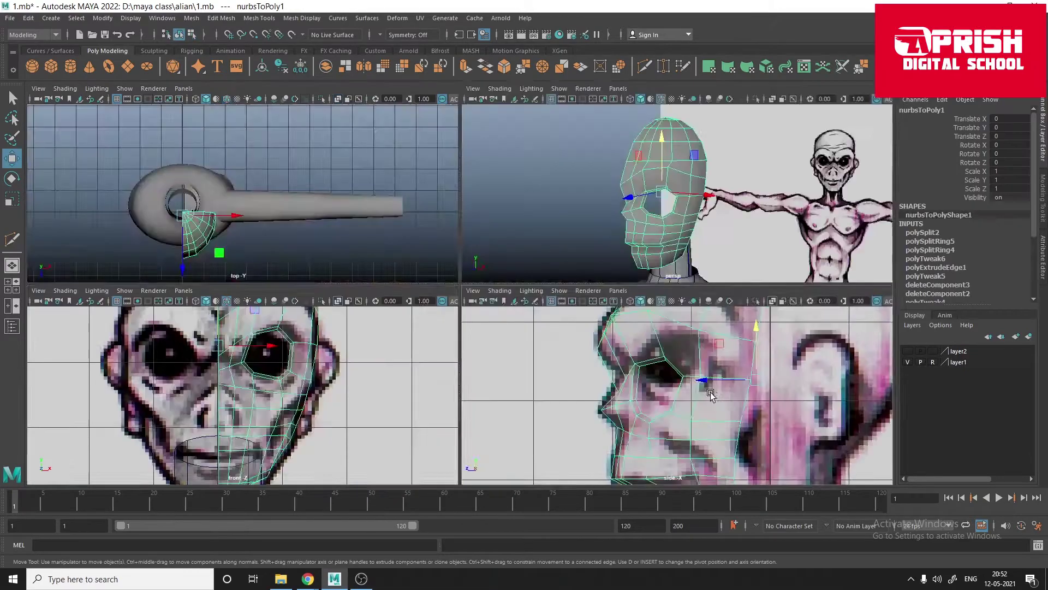
pyautogui.press('space')
pyautogui.click(477, 195)
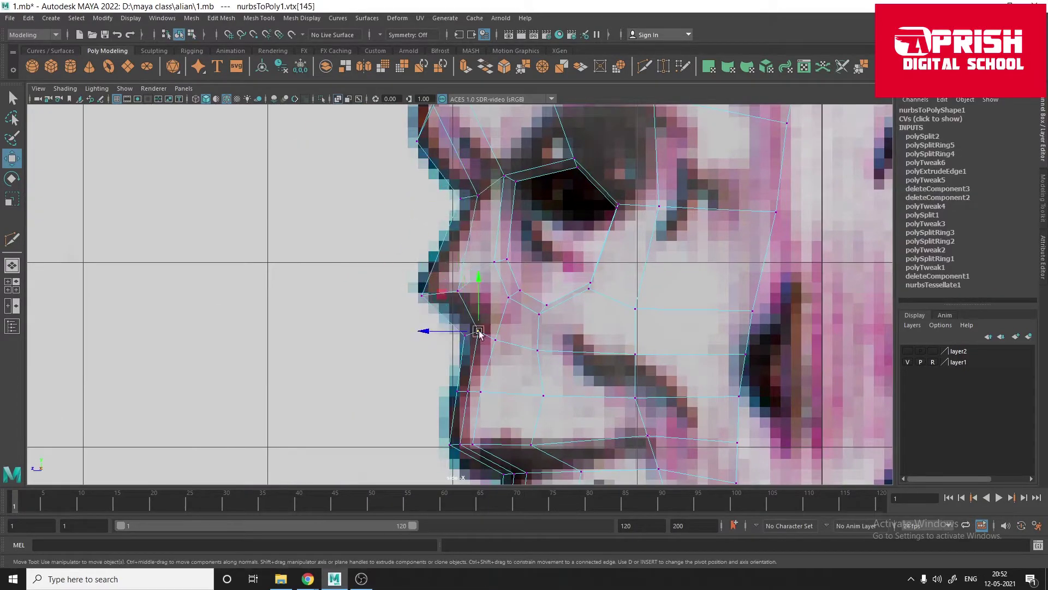
pyautogui.press('space')
pyautogui.press('space')
pyautogui.moveTo(351, 421)
pyautogui.keyDown('alt'); pyautogui.mouseDown()
pyautogui.moveTo(311, 334)
pyautogui.moveTo(569, 236)
pyautogui.mouseUp(); pyautogui.keyUp('alt')
# Step: Adjust the vertices beside the nose in the front view and review the shape
pyautogui.press('space')
pyautogui.press('space')
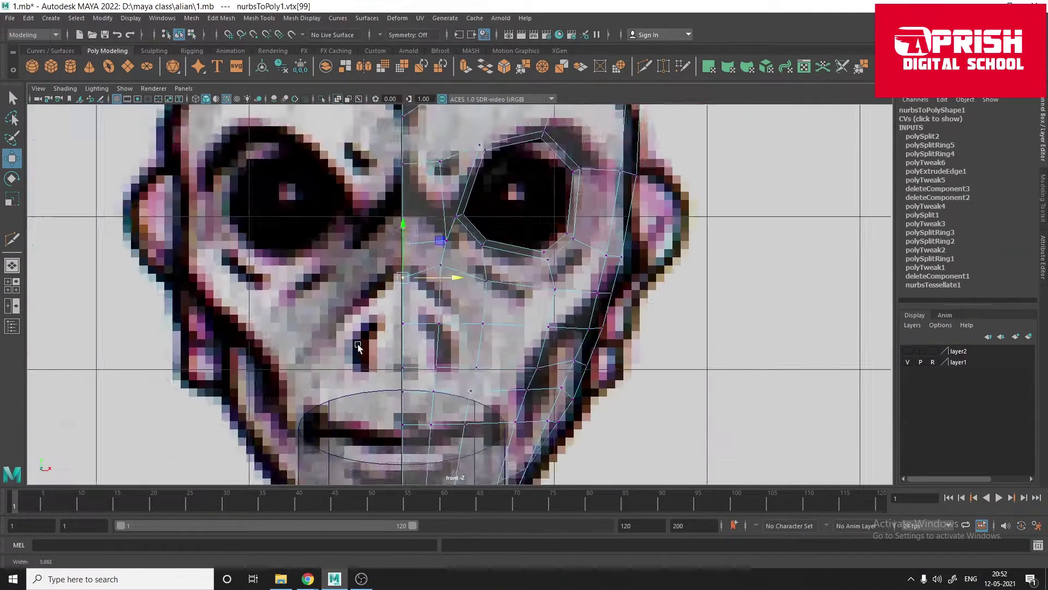
pyautogui.scroll(2, 442, 223)
pyautogui.click(443, 224)
pyautogui.press('space')
pyautogui.press('space')
pyautogui.moveTo(393, 208)
pyautogui.keyDown('alt'); pyautogui.mouseDown()
pyautogui.moveTo(503, 297)
pyautogui.moveTo(480, 269)
pyautogui.mouseUp(); pyautogui.keyUp('alt')
# Step: Reshape the brow vertices in the side view to follow the sketch
pyautogui.press('space')
pyautogui.press('space')
pyautogui.scroll(-3, 504, 259)
pyautogui.click(454, 297)
pyautogui.scroll(3, 476, 332)
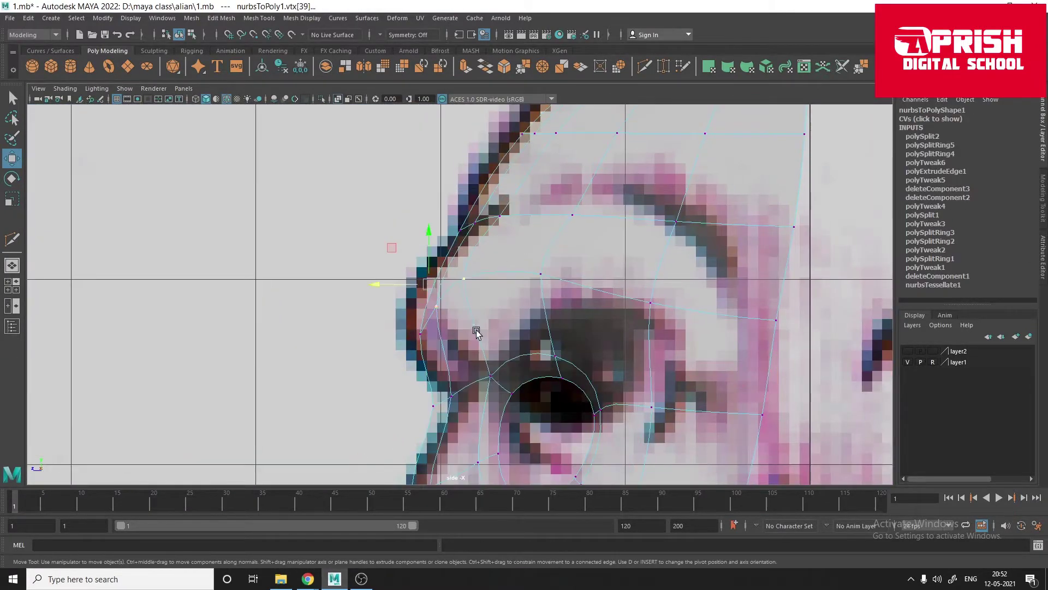
pyautogui.press('space')
pyautogui.press('space')
pyautogui.keyDown('alt'); pyautogui.moveTo(459, 292); pyautogui.dragTo(426, 363); pyautogui.keyUp('alt')
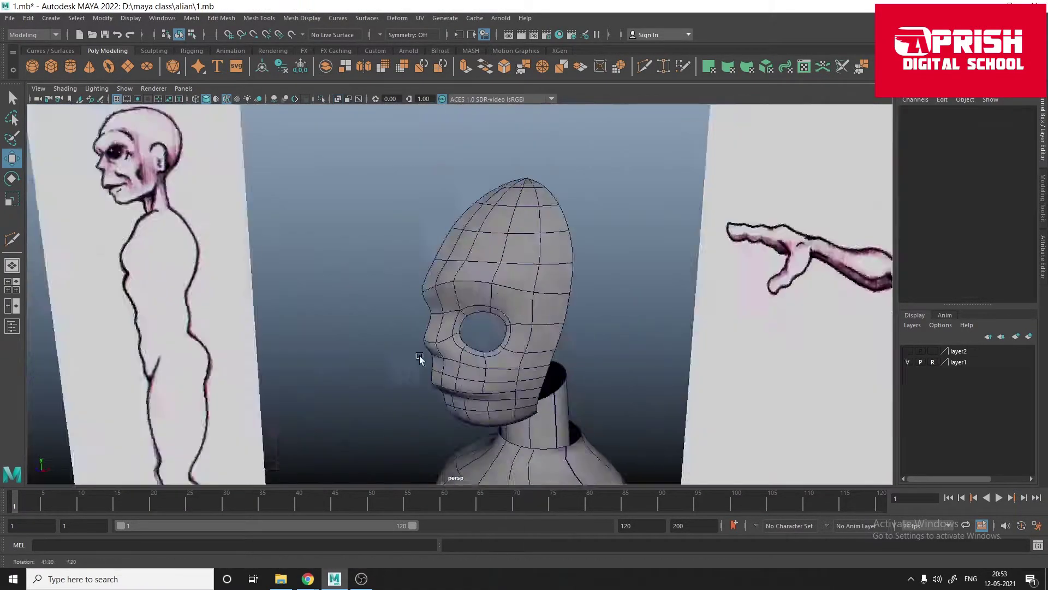
# Step: Adjust the eye-rim vertices in the front view
pyautogui.press('space')
pyautogui.press('space')
pyautogui.scroll(-3, 486, 313)
pyautogui.scroll(3, 487, 313)
pyautogui.scroll(2, 486, 312)
pyautogui.click(392, 296)
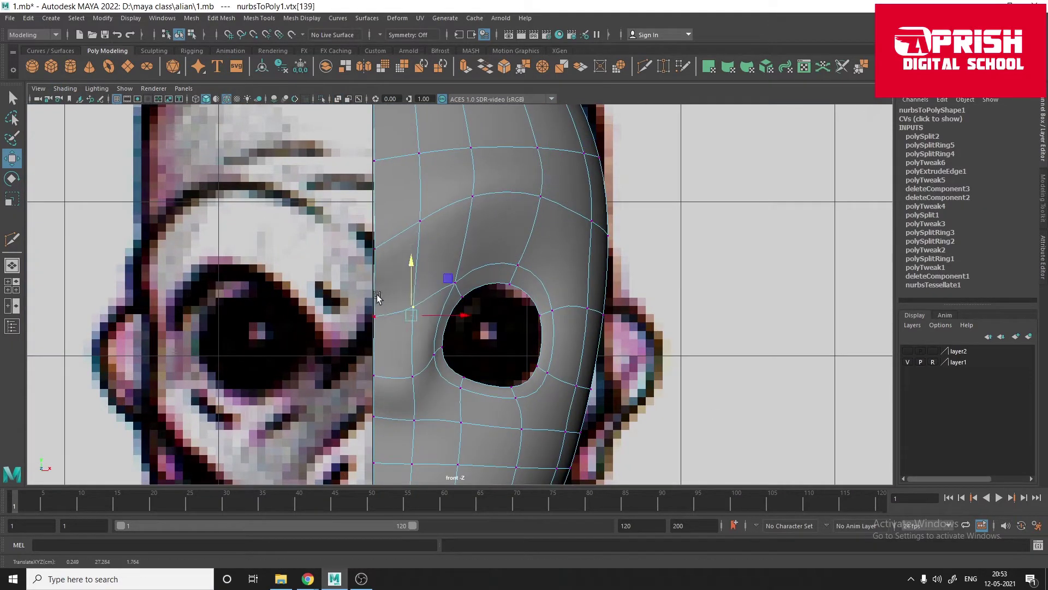
# Step: Add edge loop cuts across the head and orbit to review them
pyautogui.keyDown('shift'); pyautogui.moveTo(376, 296); pyautogui.dragTo(428, 293, button='right'); pyautogui.keyUp('shift')
pyautogui.scroll(3, 630, 264)
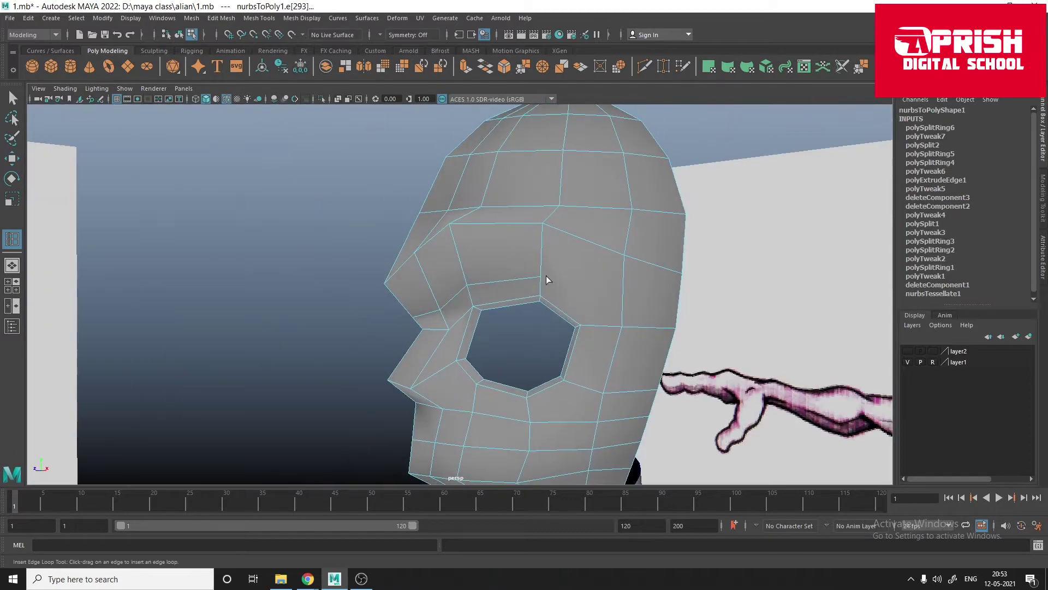
pyautogui.keyDown('alt'); pyautogui.moveTo(545, 277); pyautogui.dragTo(580, 318); pyautogui.keyUp('alt')
pyautogui.keyDown('alt'); pyautogui.moveTo(675, 309); pyautogui.dragTo(546, 273); pyautogui.keyUp('alt')
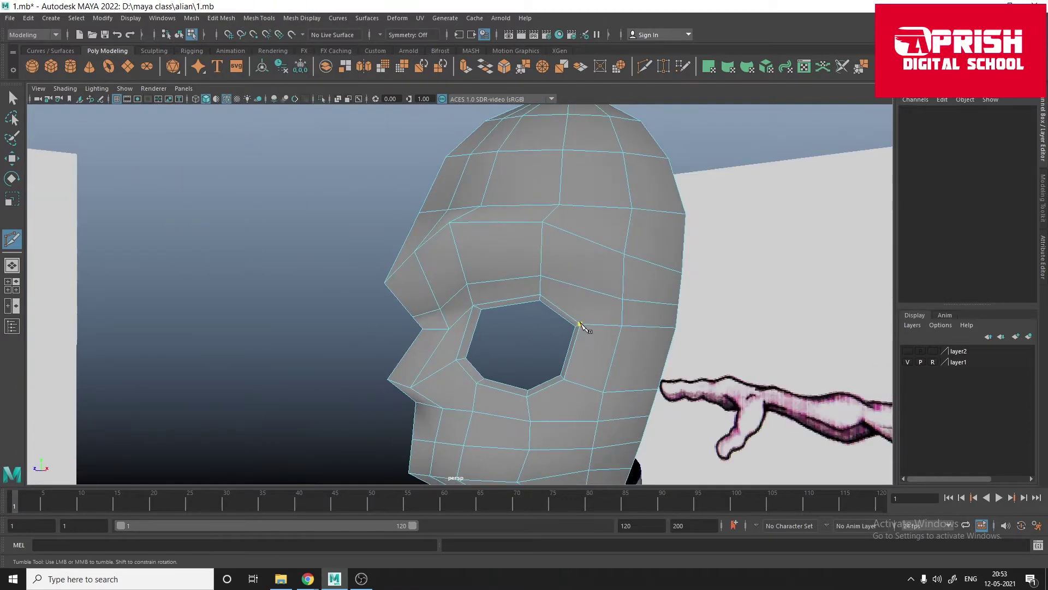
pyautogui.keyDown('alt'); pyautogui.moveTo(573, 262); pyautogui.dragTo(545, 295, button='middle'); pyautogui.keyUp('alt')
pyautogui.keyDown('alt'); pyautogui.moveTo(545, 296); pyautogui.dragTo(491, 273); pyautogui.keyUp('alt')
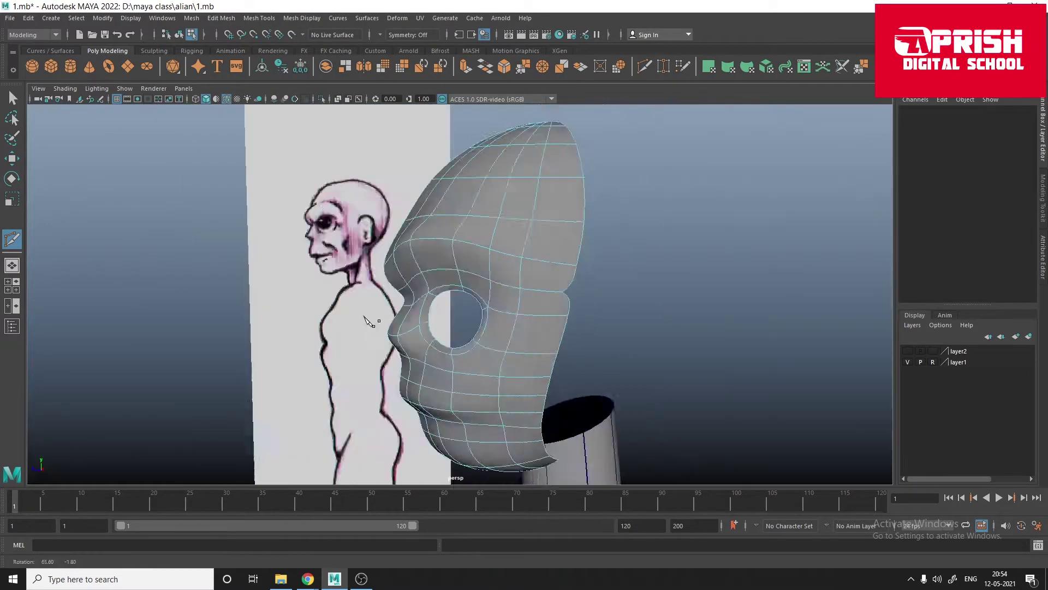
# Step: Move the brow vertices above the eye, undoing one stray move, and check the whole head
pyautogui.press('w')
pyautogui.click(362, 234)
pyautogui.moveTo(363, 234)
pyautogui.keyDown('alt'); pyautogui.mouseDown()
pyautogui.moveTo(433, 300)
pyautogui.moveTo(447, 384)
pyautogui.mouseUp(); pyautogui.keyUp('alt')
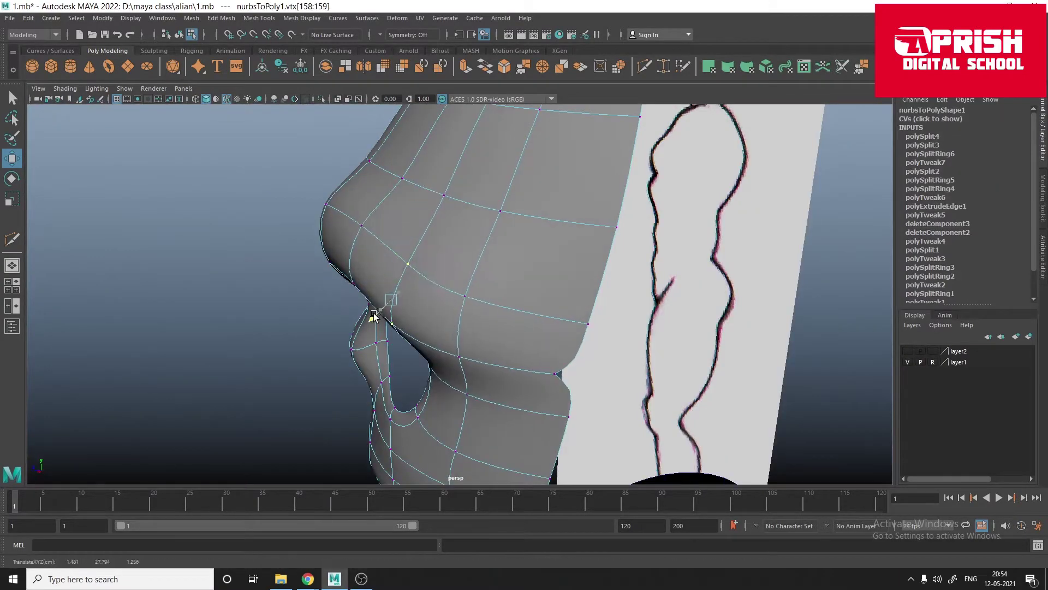
pyautogui.hotkey('ctrl', 'z')
pyautogui.keyDown('alt'); pyautogui.moveTo(373, 316); pyautogui.dragTo(626, 204); pyautogui.keyUp('alt')
pyautogui.keyDown('alt'); pyautogui.moveTo(699, 204); pyautogui.dragTo(470, 367); pyautogui.keyUp('alt')
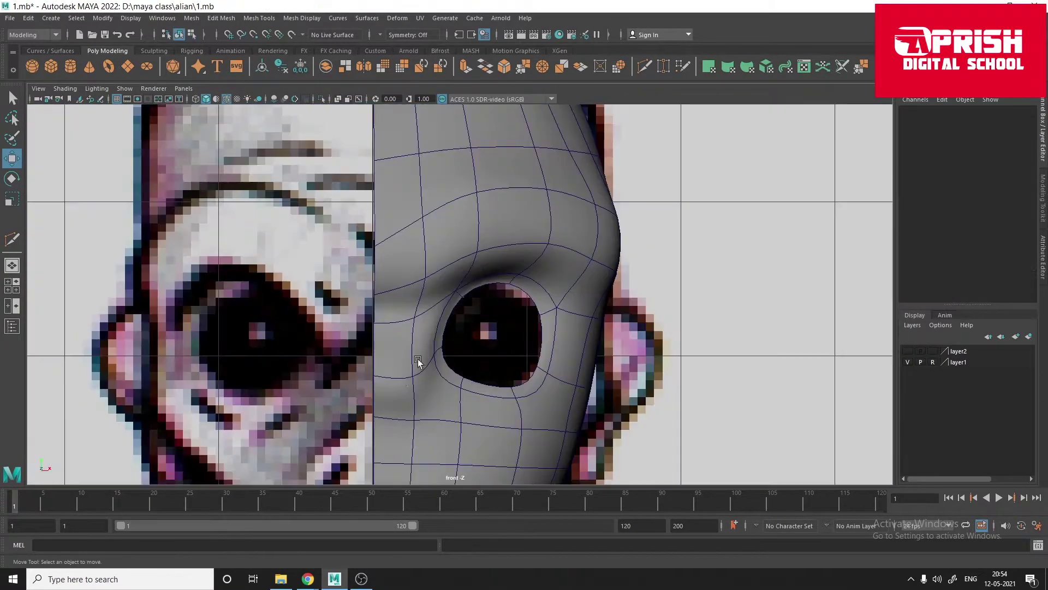
pyautogui.click(508, 257)
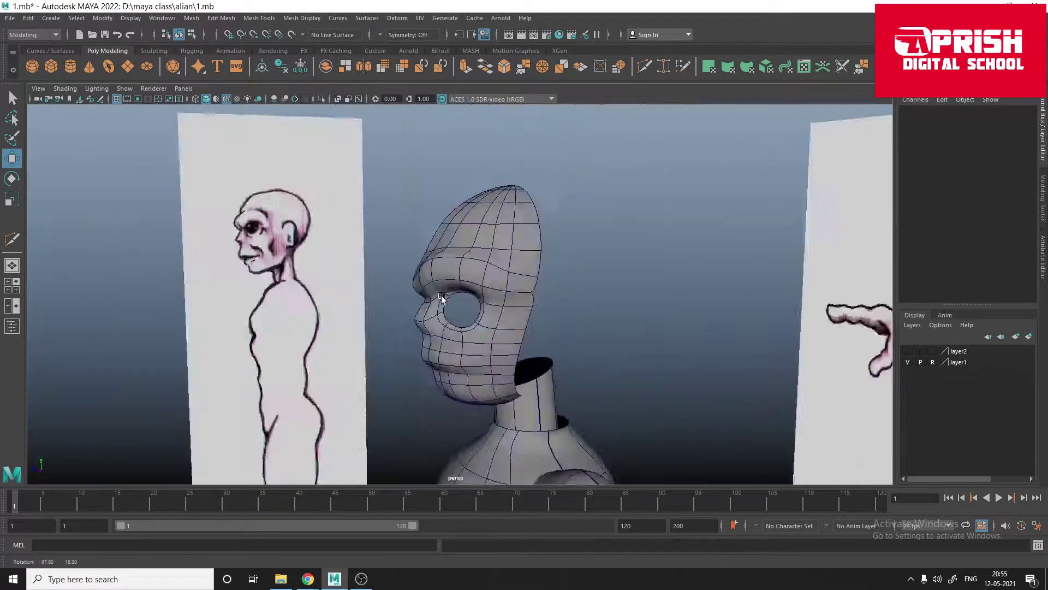
pyautogui.keyDown('alt'); pyautogui.moveTo(459, 247); pyautogui.dragTo(505, 297); pyautogui.keyUp('alt')
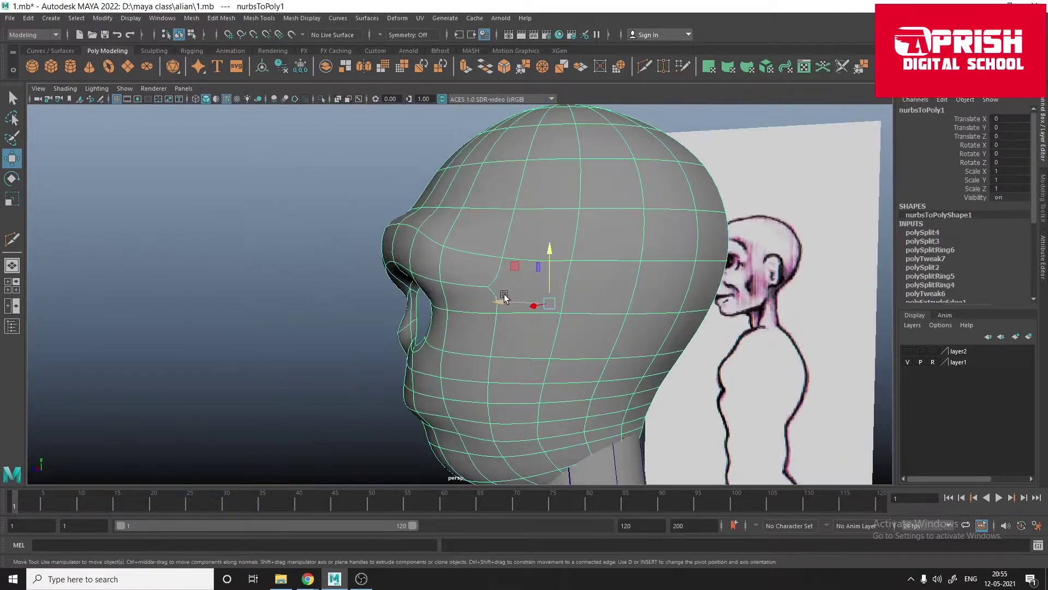
# Step: Switch to faceted view and insert another edge loop on the head
pyautogui.press('1')
pyautogui.click(260, 18)
pyautogui.click(268, 107)
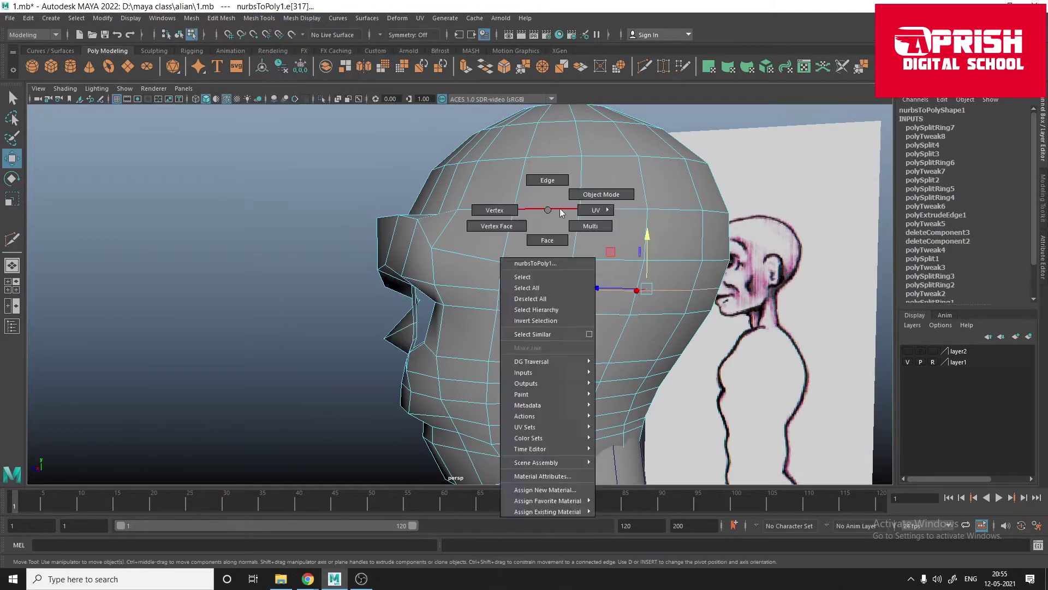
pyautogui.keyDown('alt'); pyautogui.moveTo(571, 293); pyautogui.dragTo(636, 356); pyautogui.keyUp('alt')
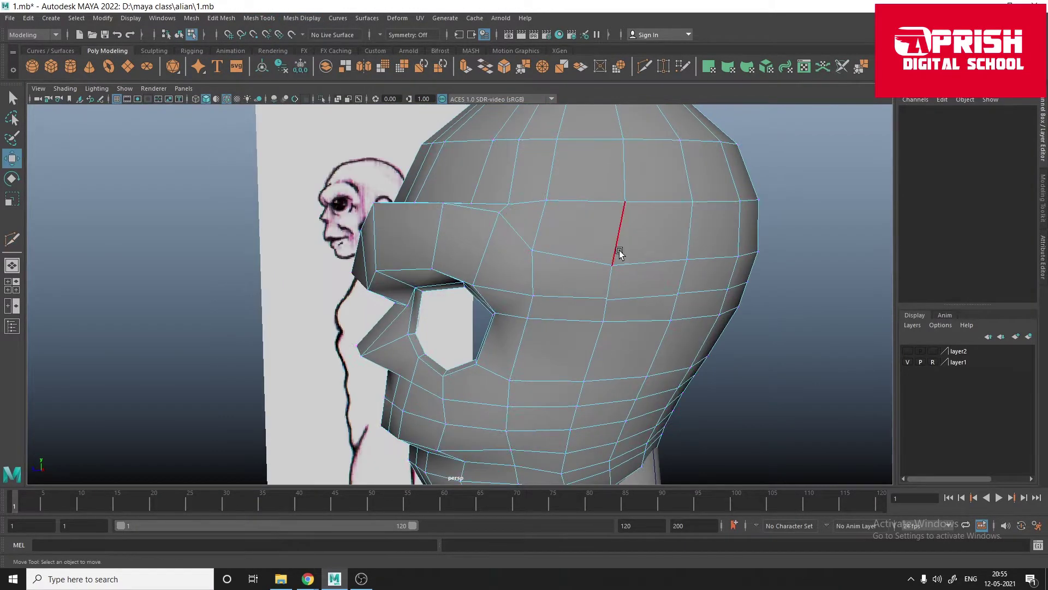
pyautogui.press('q')
pyautogui.click(679, 304)
pyautogui.keyDown('alt'); pyautogui.moveTo(679, 304); pyautogui.dragTo(460, 272); pyautogui.keyUp('alt')
# Step: Tidy the cheek and eye-rim vertices in the front view, then return to object mode
pyautogui.press('space')
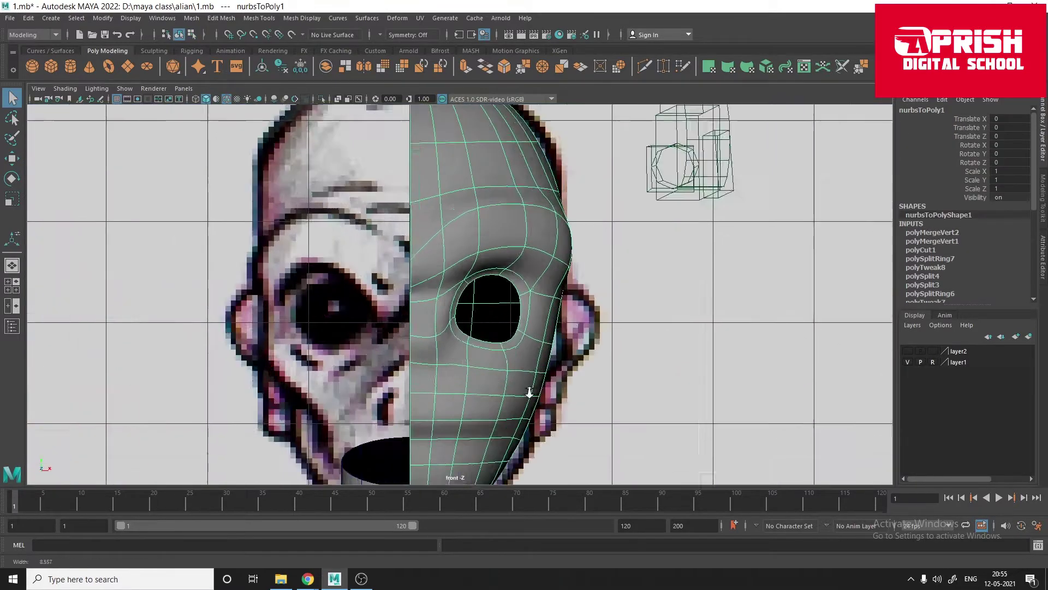
pyautogui.scroll(3, 458, 306)
pyautogui.press('F9')
pyautogui.click(457, 335)
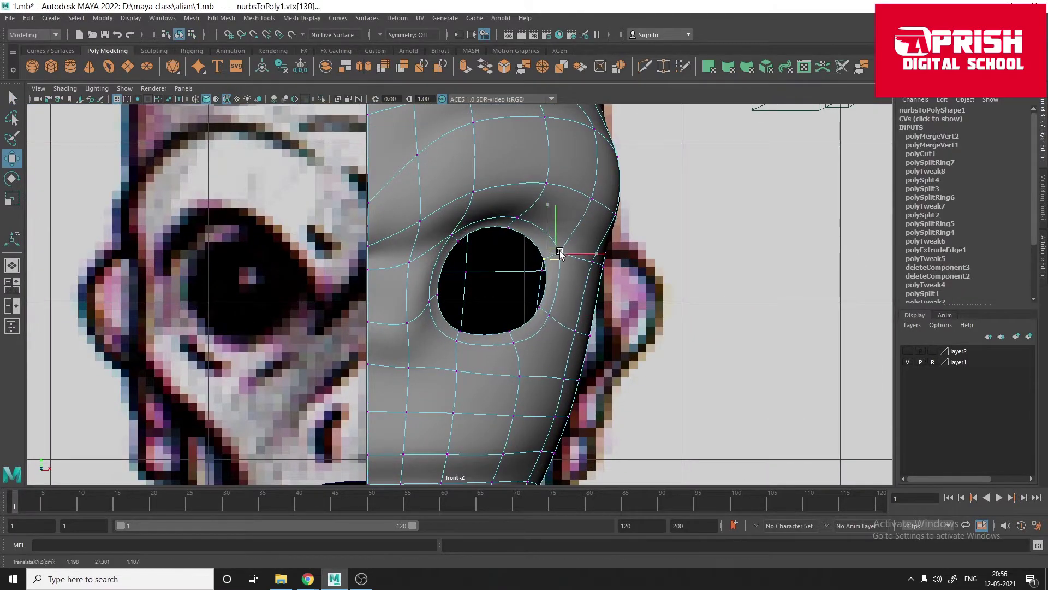
pyautogui.press('F8')
pyautogui.scroll(-5, 469, 229)
pyautogui.press('space')
# Step: Rotate the eye sphere 90 degrees on X and scale it down in the front view
pyautogui.keyDown('alt'); pyautogui.moveTo(492, 273); pyautogui.dragTo(415, 284); pyautogui.keyUp('alt')
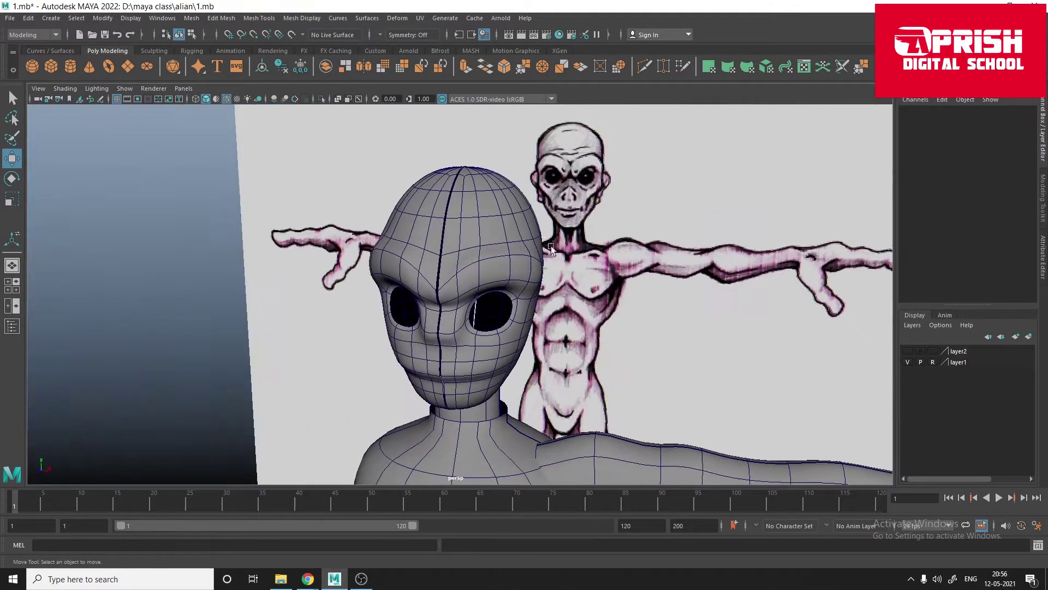
pyautogui.click(404, 306)
pyautogui.press('1')
pyautogui.scroll(5, 418, 358)
pyautogui.press('space')
pyautogui.press('space')
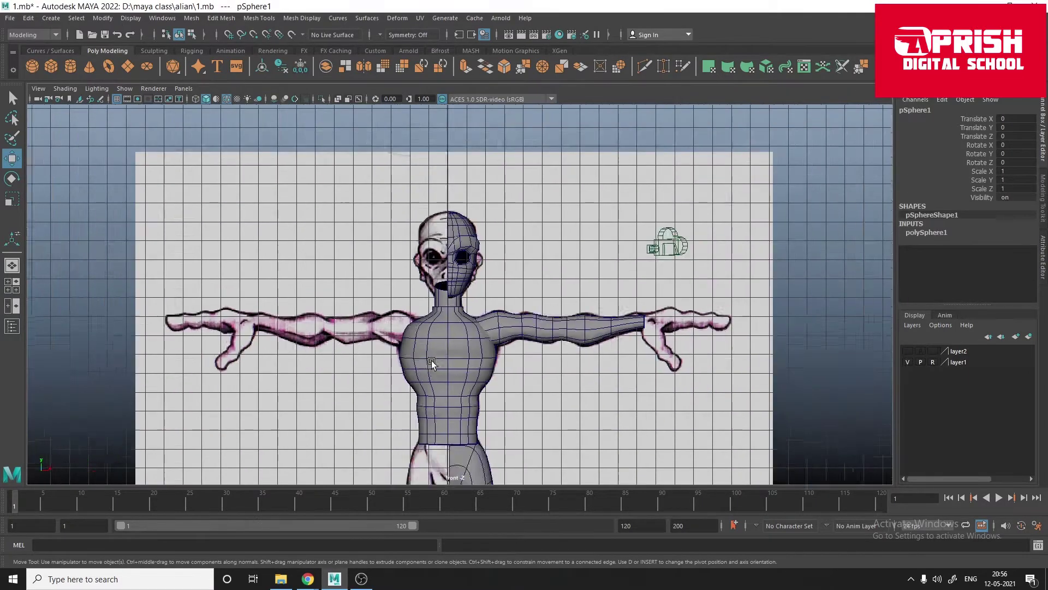
pyautogui.scroll(3, 481, 273)
pyautogui.press('e')
pyautogui.press('Return')
pyautogui.press('r')
pyautogui.scroll(3, 448, 347)
pyautogui.moveTo(464, 342); pyautogui.dragTo(448, 346)
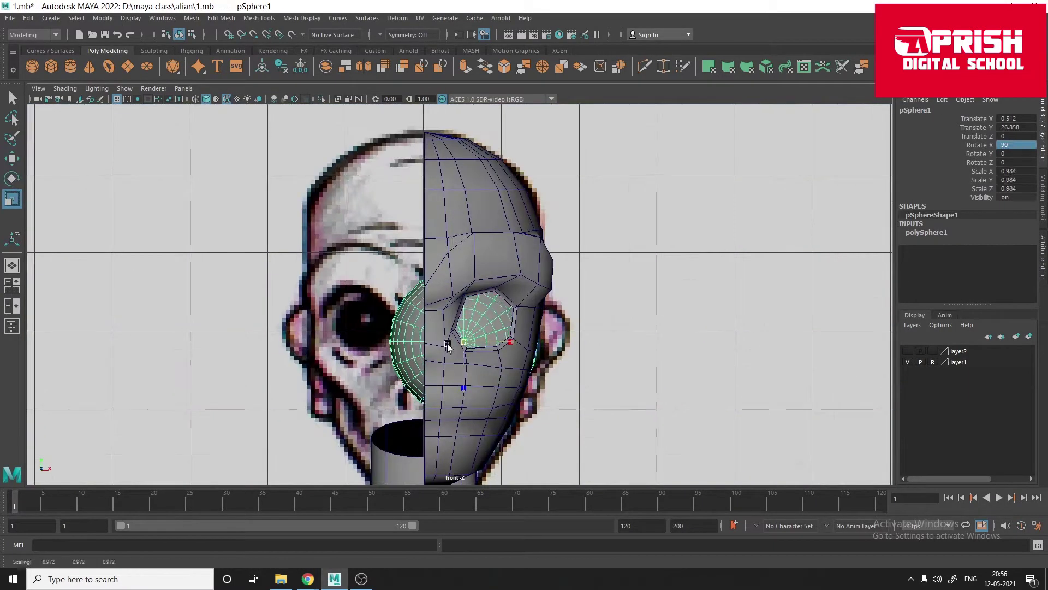
# Step: Push the eyeball forward and up into the socket in the side view
pyautogui.press('space')
pyautogui.press('space')
pyautogui.press('space')
pyautogui.press('space')
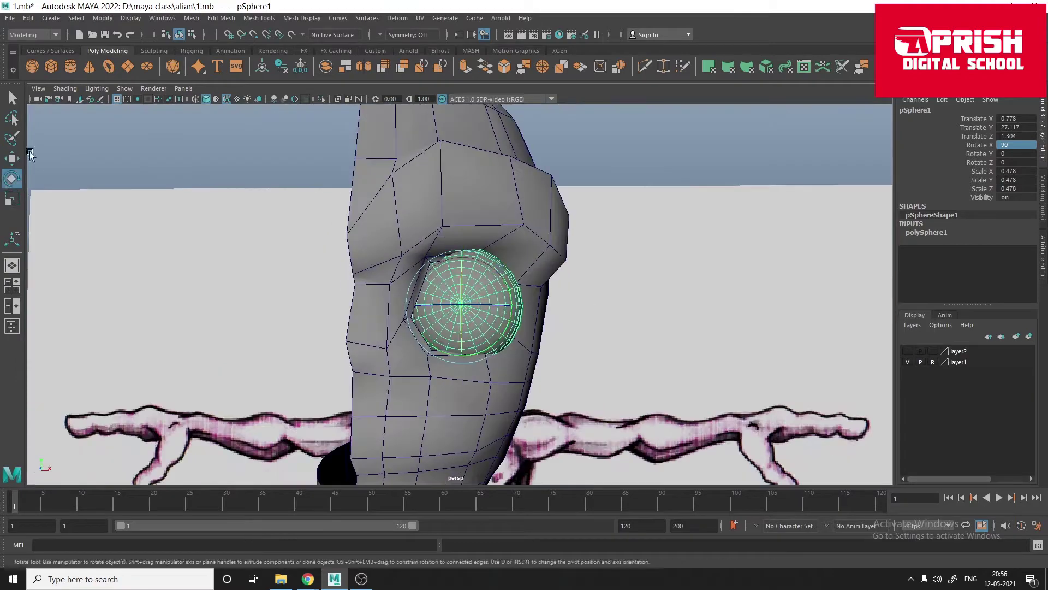
pyautogui.moveTo(456, 256); pyautogui.dragTo(415, 262)
pyautogui.scroll(3, 406, 327)
pyautogui.press('w')
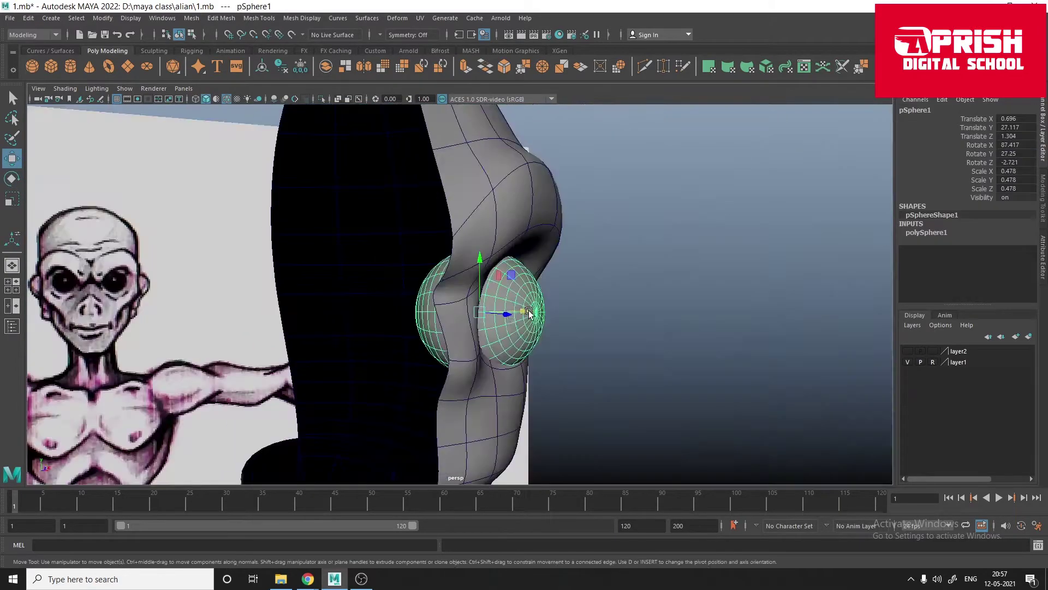
pyautogui.keyDown('alt'); pyautogui.moveTo(35, 205); pyautogui.dragTo(440, 262); pyautogui.keyUp('alt')
# Step: Give the eyeball a new Blinn material with its Color set to black
pyautogui.moveTo(440, 263); pyautogui.dragTo(725, 320, button='right')
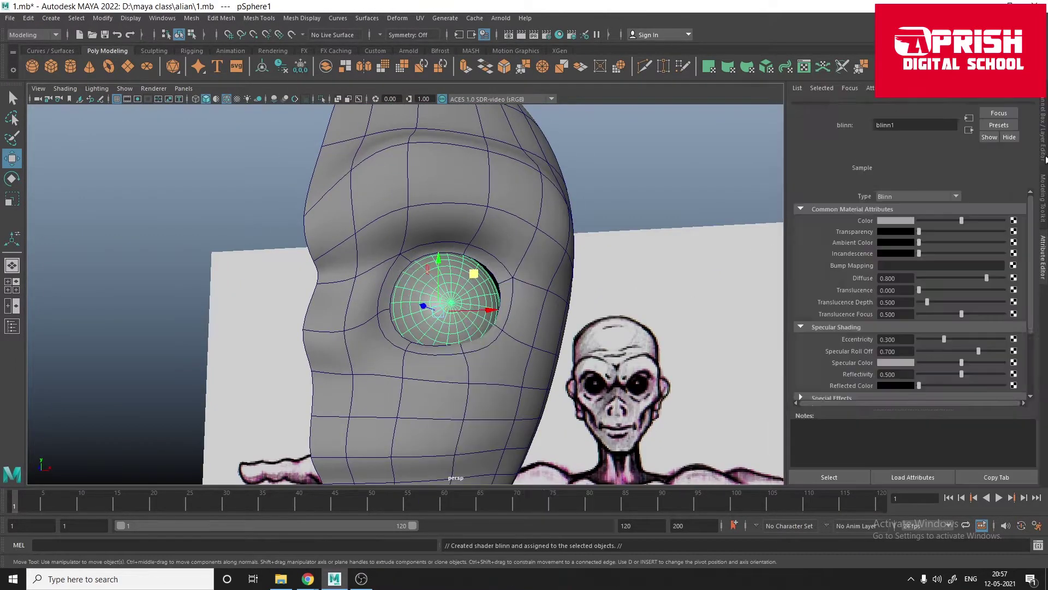
pyautogui.scroll(-3, 409, 246)
pyautogui.scroll(3, 409, 246)
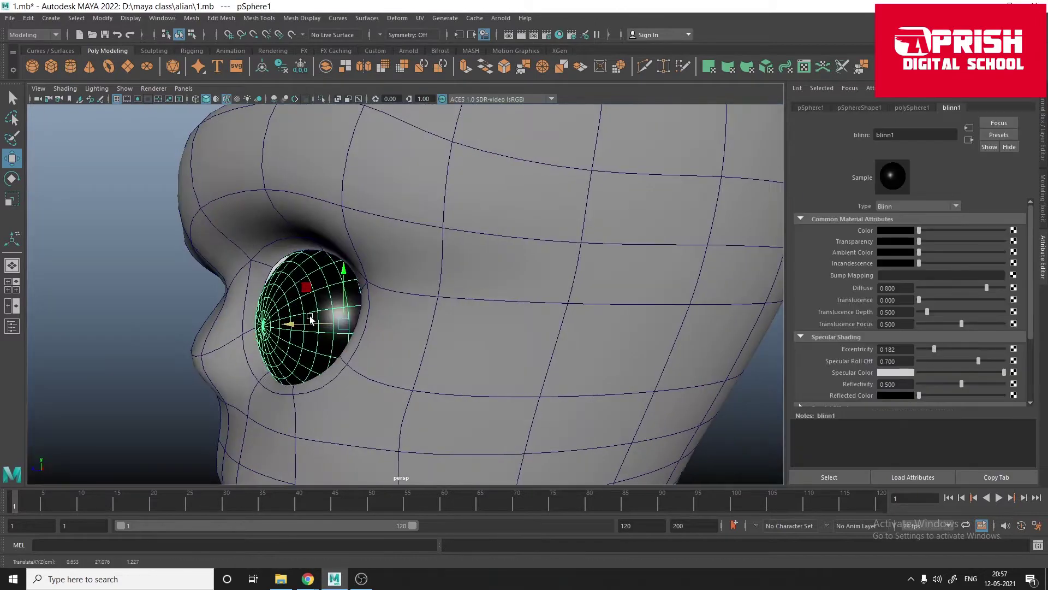
pyautogui.moveTo(409, 215)
pyautogui.mouseDown(button='right')
pyautogui.moveTo(455, 207)
pyautogui.moveTo(481, 181)
pyautogui.mouseUp(button='right')
pyautogui.keyDown('alt'); pyautogui.moveTo(480, 180); pyautogui.dragTo(540, 279); pyautogui.keyUp('alt')
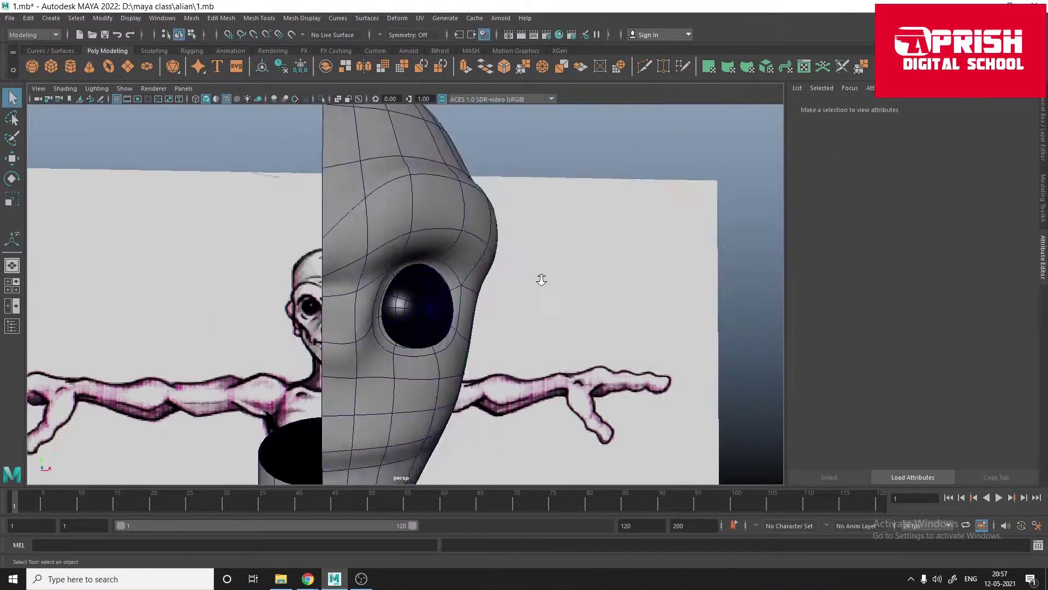
pyautogui.scroll(-3, 540, 278)
# Step: Clear the selection and orbit around the head to inspect the eye socket
pyautogui.press('q')
pyautogui.press('space')
pyautogui.click(297, 400)
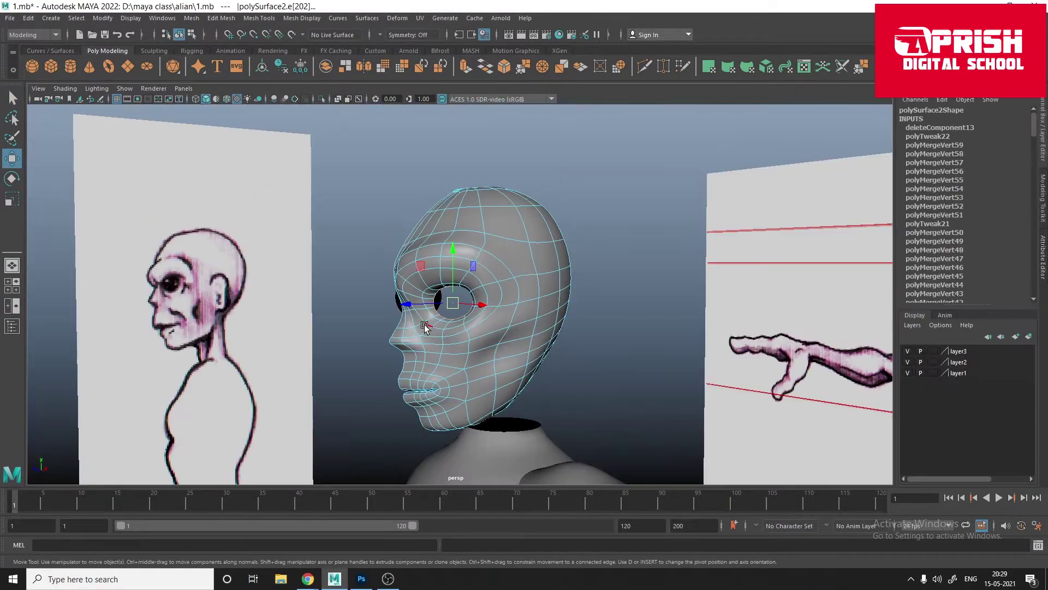
pyautogui.keyDown('alt'); pyautogui.moveTo(424, 327); pyautogui.dragTo(392, 317); pyautogui.keyUp('alt')
pyautogui.scroll(3, 392, 317)
pyautogui.scroll(-5, 446, 234)
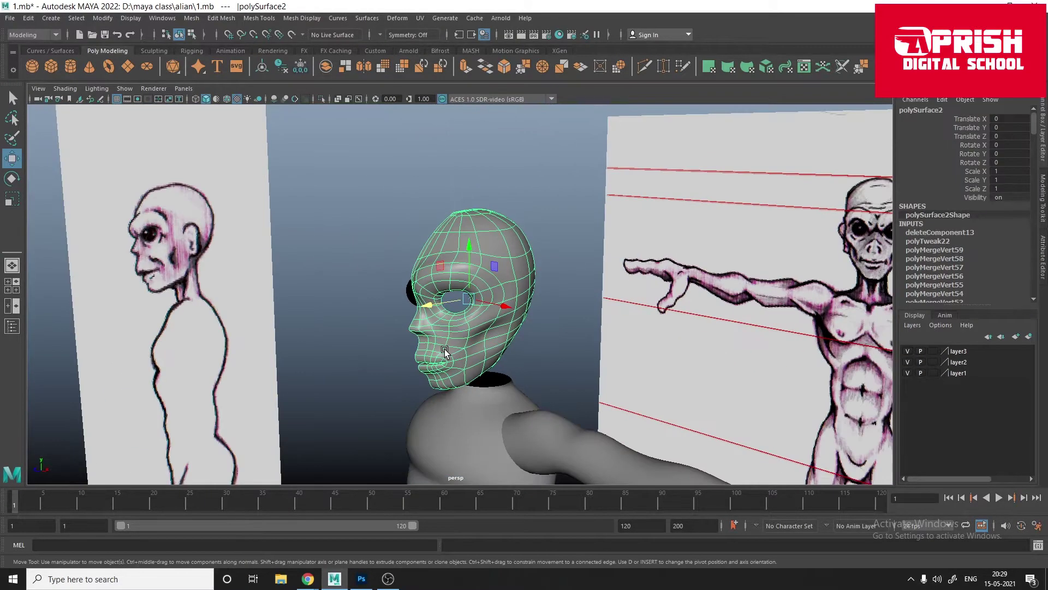
pyautogui.keyDown('alt'); pyautogui.moveTo(446, 235); pyautogui.dragTo(382, 256); pyautogui.keyUp('alt')
pyautogui.click(218, 382)
pyautogui.scroll(5, 435, 320)
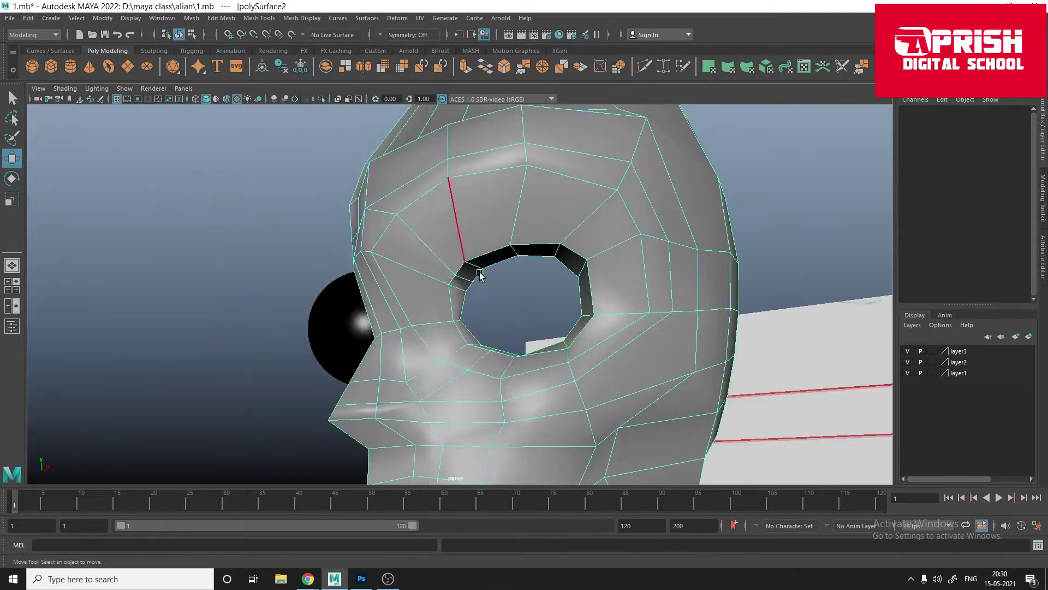
# Step: Insert an edge loop around the eye socket and select edges on its rim
pyautogui.click(294, 18)
pyautogui.click(359, 101)
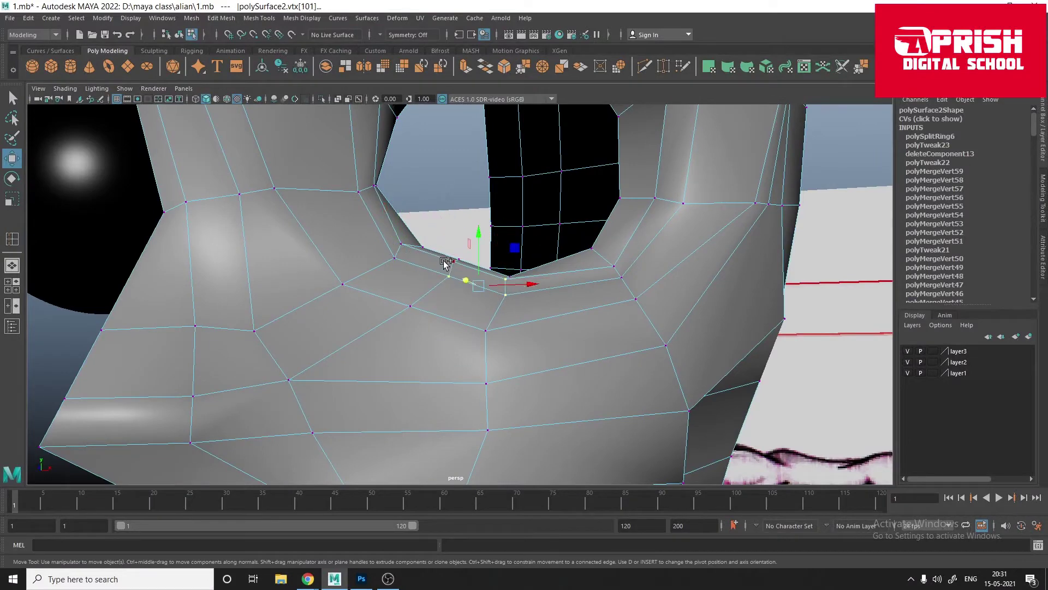
pyautogui.moveTo(600, 304)
pyautogui.keyDown('alt'); pyautogui.mouseDown()
pyautogui.moveTo(491, 329)
pyautogui.moveTo(433, 273)
pyautogui.mouseUp(); pyautogui.keyUp('alt')
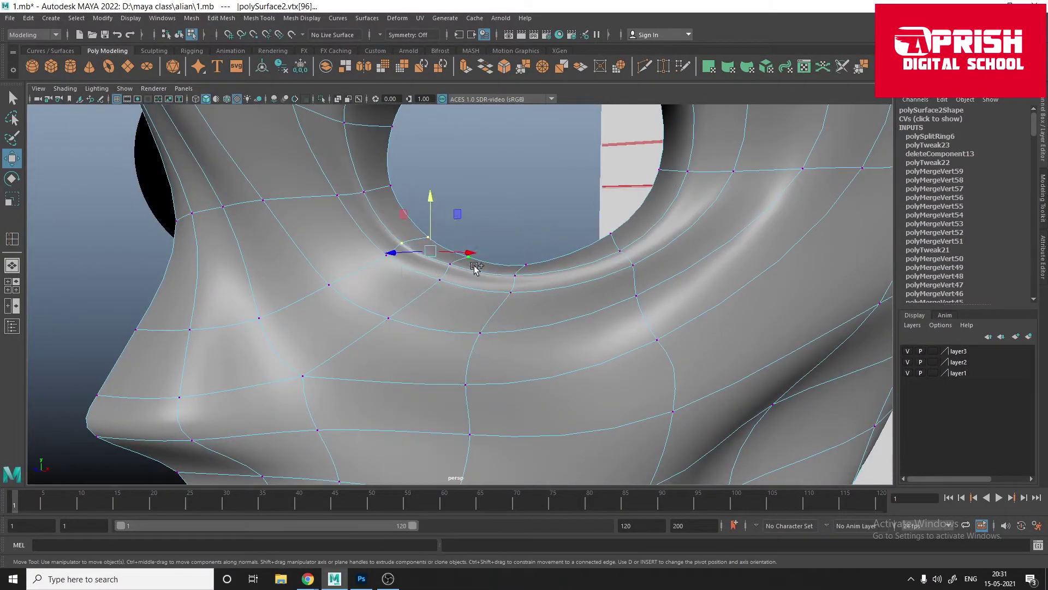
pyautogui.moveTo(272, 349)
pyautogui.keyDown('alt'); pyautogui.mouseDown()
pyautogui.moveTo(428, 281)
pyautogui.moveTo(403, 311)
pyautogui.moveTo(491, 251)
pyautogui.moveTo(504, 304)
pyautogui.moveTo(386, 323)
pyautogui.moveTo(403, 235)
pyautogui.mouseUp(); pyautogui.keyUp('alt')
pyautogui.click(489, 251)
pyautogui.click(381, 277)
# Step: Add an Arnold Skydome Light to the scene
pyautogui.scroll(-10, 381, 277)
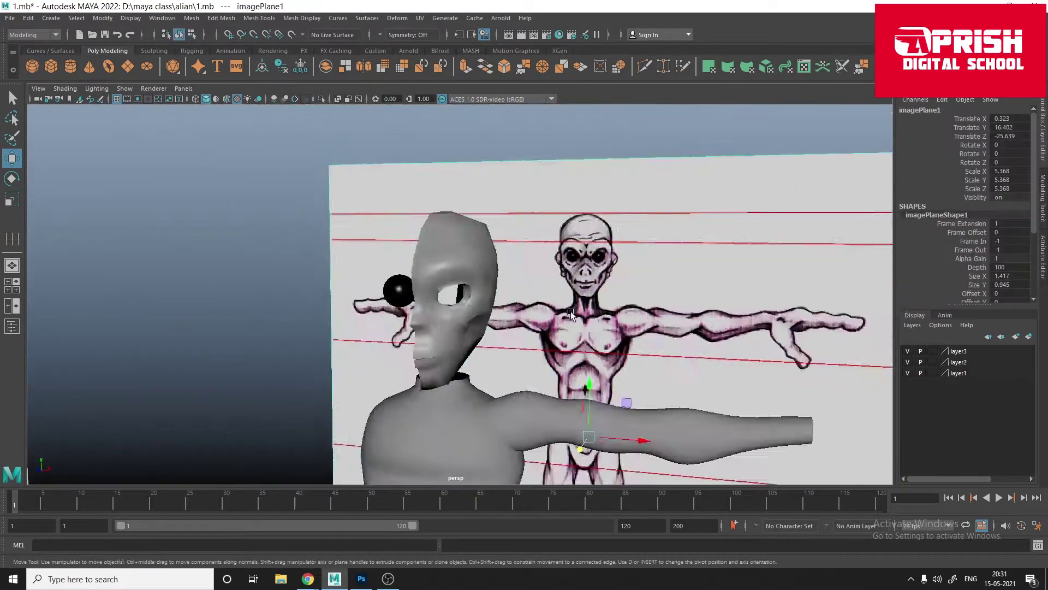
pyautogui.keyDown('alt'); pyautogui.moveTo(397, 292); pyautogui.dragTo(470, 301); pyautogui.keyUp('alt')
pyautogui.press('F8')
pyautogui.click(639, 104)
pyautogui.scroll(-5, 383, 273)
# Step: Test-render the scene in Arnold, close the RenderView and reselect the head
pyautogui.click(501, 18)
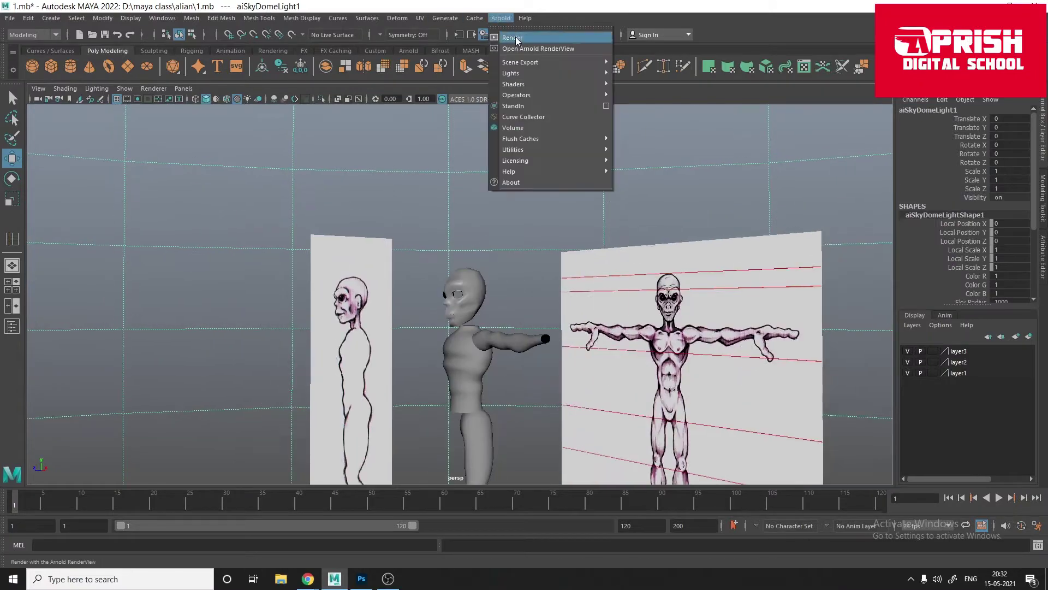
pyautogui.click(512, 37)
pyautogui.scroll(2, 340, 281)
pyautogui.click(621, 73)
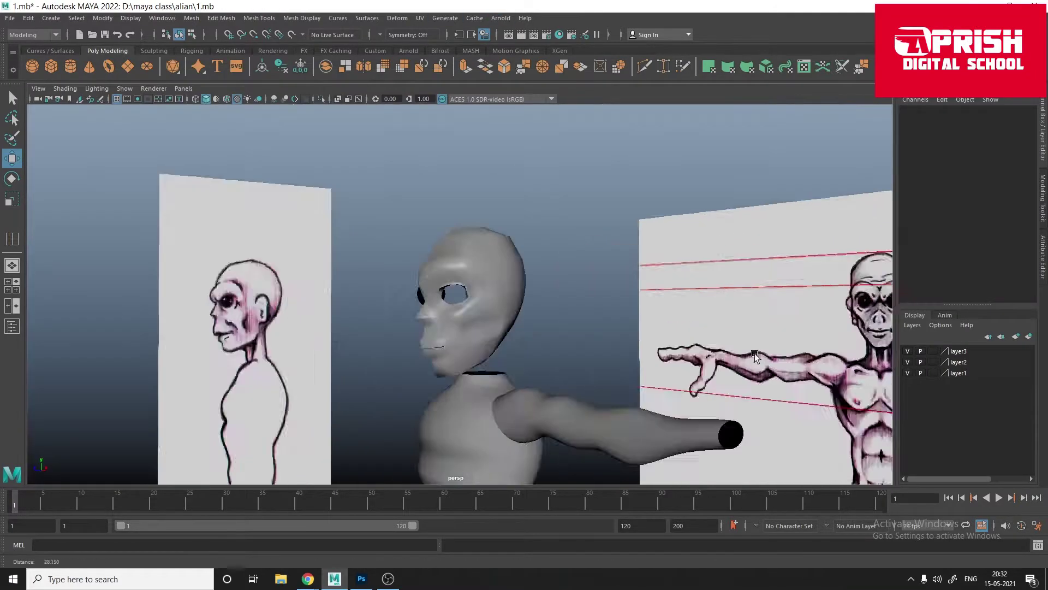
pyautogui.click(481, 262)
pyautogui.scroll(10, 460, 307)
pyautogui.moveTo(455, 299)
pyautogui.keyDown('alt'); pyautogui.mouseDown()
pyautogui.moveTo(475, 288)
pyautogui.moveTo(425, 288)
pyautogui.moveTo(503, 322)
pyautogui.mouseUp(); pyautogui.keyUp('alt')
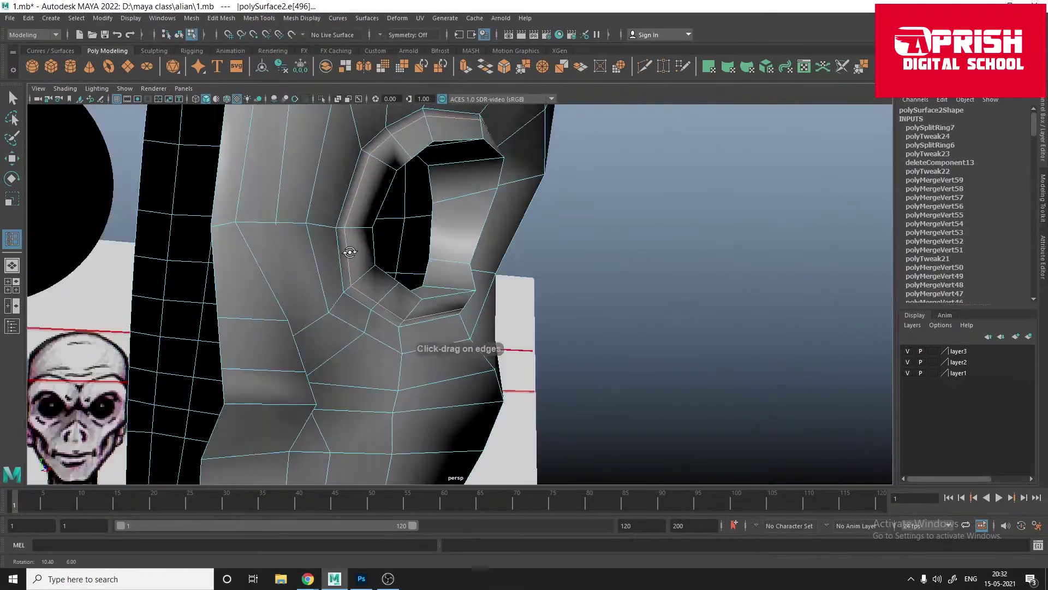
# Step: Insert a second edge loop around the eye socket and pull socket vertices outward
pyautogui.moveTo(277, 104)
pyautogui.keyDown('alt'); pyautogui.mouseDown()
pyautogui.moveTo(500, 344)
pyautogui.moveTo(385, 271)
pyautogui.moveTo(398, 322)
pyautogui.moveTo(483, 328)
pyautogui.moveTo(361, 224)
pyautogui.mouseUp(); pyautogui.keyUp('alt')
pyautogui.click(401, 316)
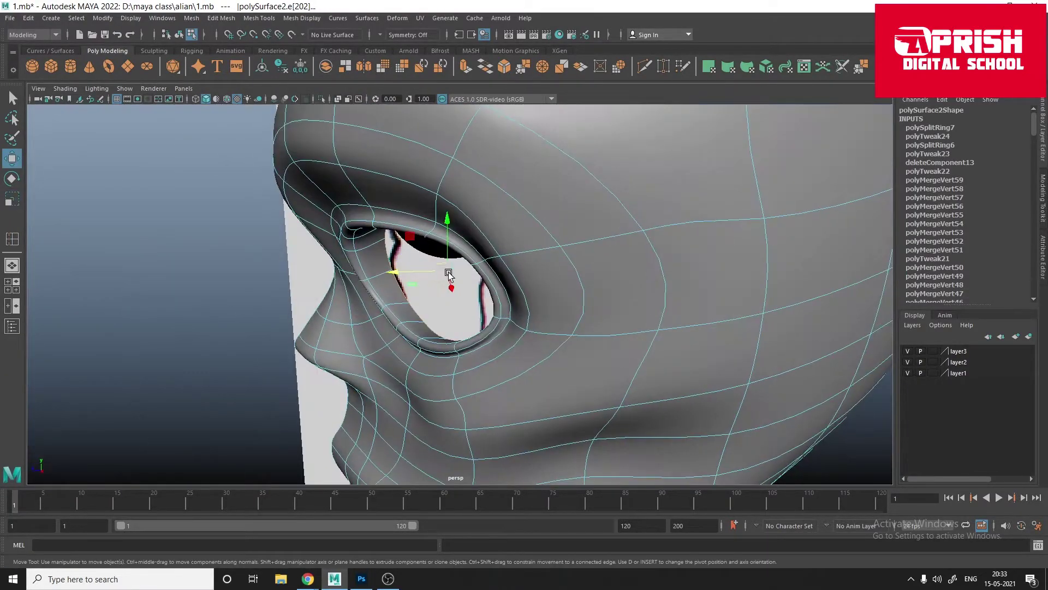
pyautogui.moveTo(428, 297)
pyautogui.keyDown('alt'); pyautogui.mouseDown()
pyautogui.moveTo(291, 235)
pyautogui.moveTo(421, 286)
pyautogui.moveTo(369, 203)
pyautogui.mouseUp(); pyautogui.keyUp('alt')
pyautogui.press('w')
pyautogui.press('1')
pyautogui.click(428, 306)
pyautogui.click(554, 266)
pyautogui.keyDown('alt'); pyautogui.moveTo(555, 266); pyautogui.dragTo(388, 266); pyautogui.keyUp('alt')
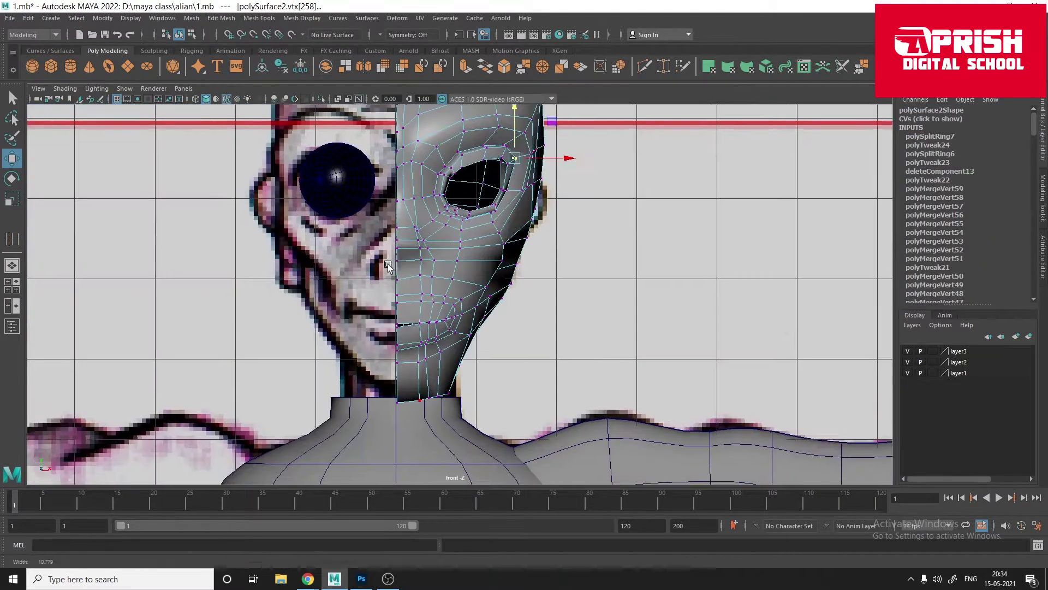
# Step: Move the lower socket rim vertices onto the reference outline
pyautogui.scroll(5, 388, 266)
pyautogui.click(487, 234)
pyautogui.keyDown('alt'); pyautogui.moveTo(426, 77); pyautogui.dragTo(421, 253, button='middle'); pyautogui.keyUp('alt')
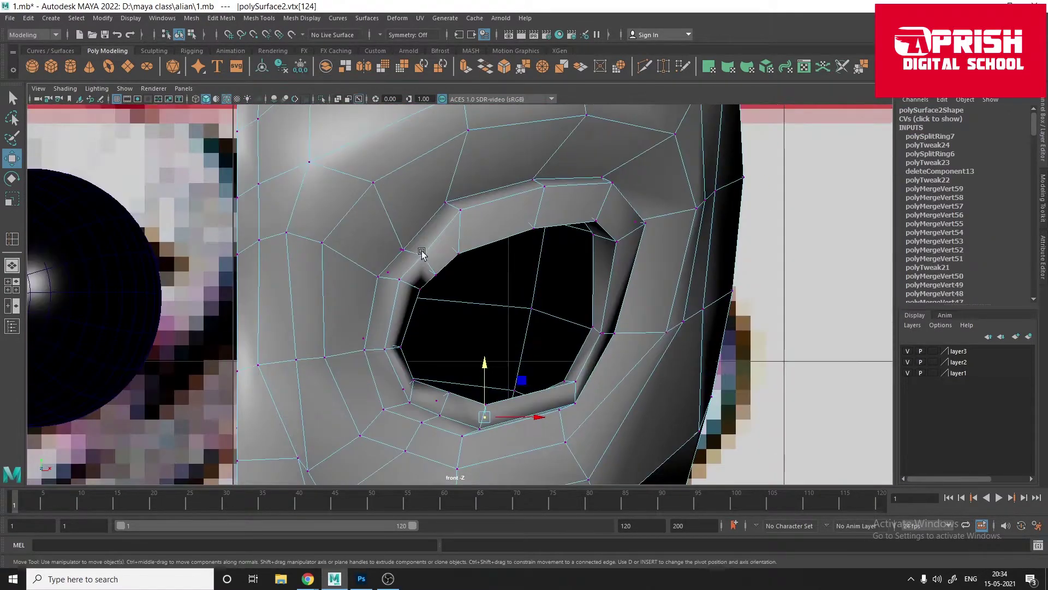
pyautogui.click(386, 407)
pyautogui.keyDown('alt'); pyautogui.moveTo(386, 407); pyautogui.dragTo(373, 298, button='middle'); pyautogui.keyUp('alt')
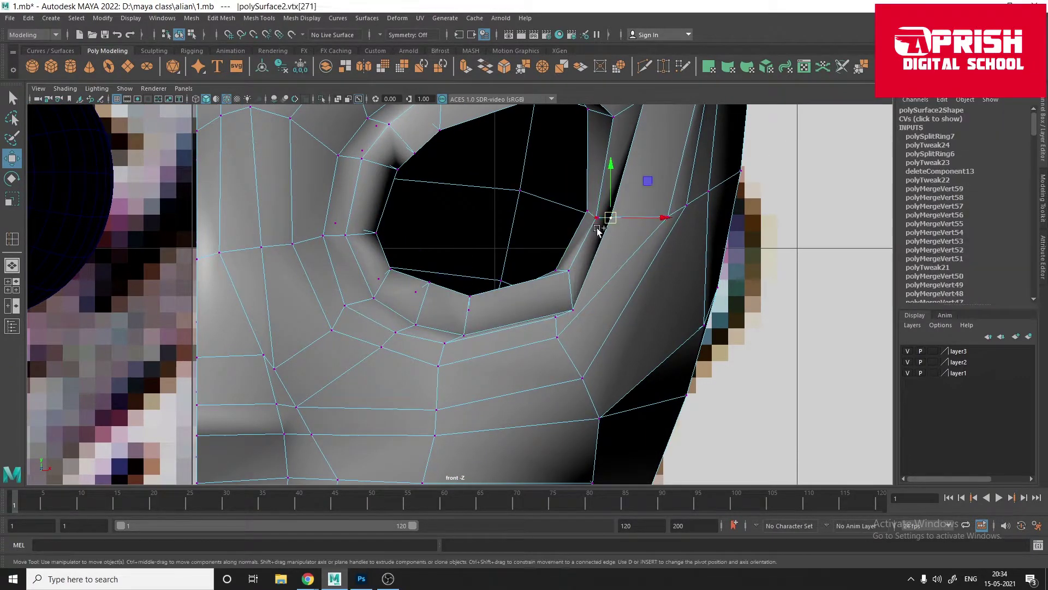
# Step: Switch to the low-poly cage in perspective and adjust the eye-corner vertices
pyautogui.scroll(-5, 640, 219)
pyautogui.press('F8')
pyautogui.scroll(5, 611, 307)
pyautogui.press('space')
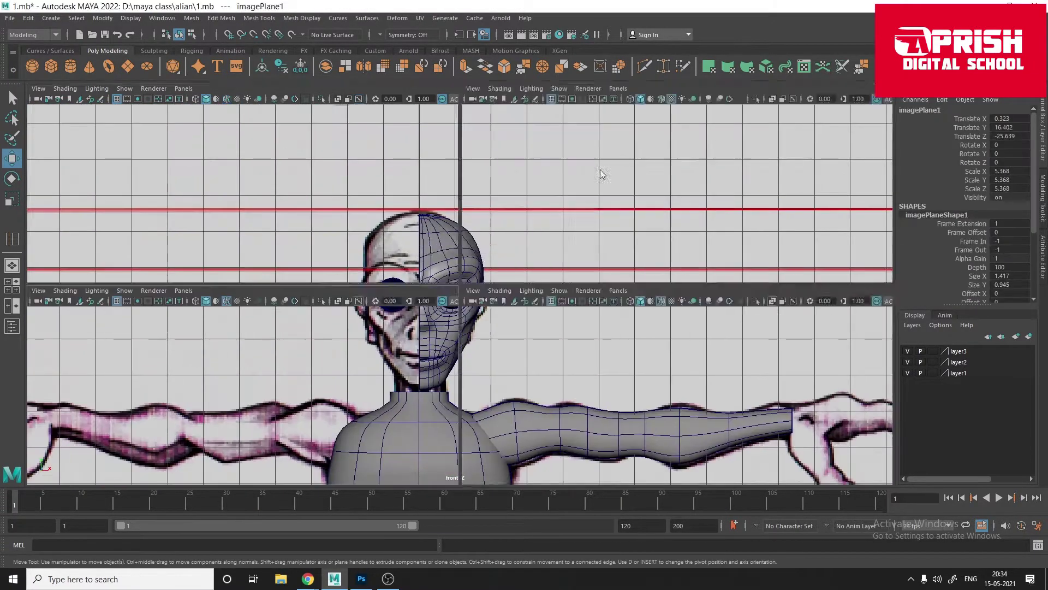
pyautogui.press('space')
pyautogui.press('1')
pyautogui.press('F8')
pyautogui.click(543, 285)
pyautogui.moveTo(543, 285)
pyautogui.keyDown('alt'); pyautogui.mouseDown()
pyautogui.moveTo(512, 339)
pyautogui.moveTo(566, 398)
pyautogui.mouseUp(); pyautogui.keyUp('alt')
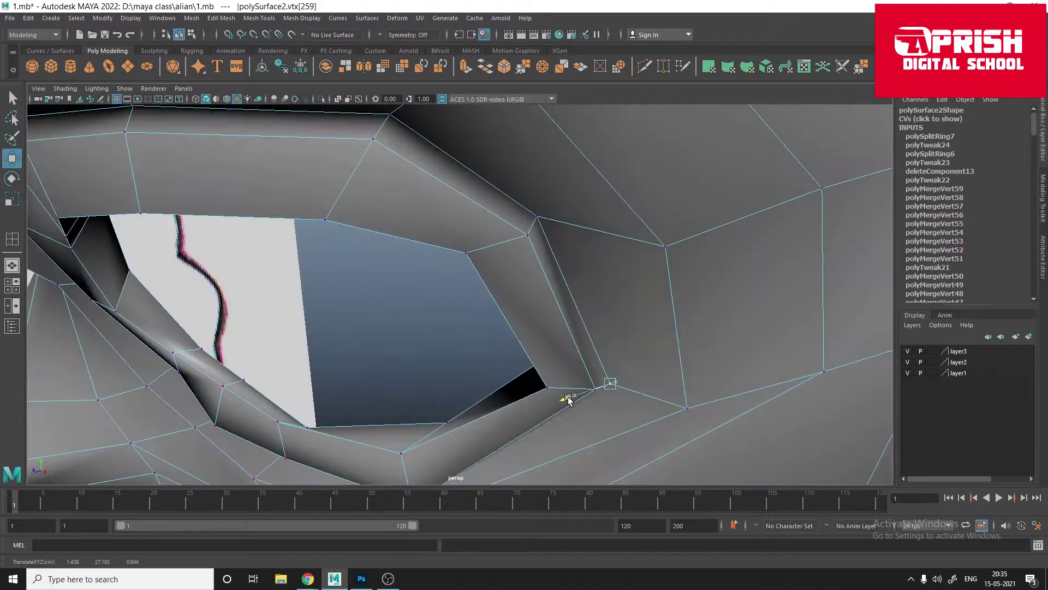
pyautogui.click(671, 260)
pyautogui.scroll(-5, 498, 257)
# Step: Reshape the vertices below the eye from a side view
pyautogui.click(421, 304)
pyautogui.moveTo(421, 304)
pyautogui.keyDown('alt'); pyautogui.mouseDown()
pyautogui.moveTo(533, 403)
pyautogui.moveTo(368, 350)
pyautogui.mouseUp(); pyautogui.keyUp('alt')
pyautogui.scroll(5, 369, 350)
pyautogui.click(498, 286)
pyautogui.keyDown('alt'); pyautogui.moveTo(499, 286); pyautogui.dragTo(491, 382); pyautogui.keyUp('alt')
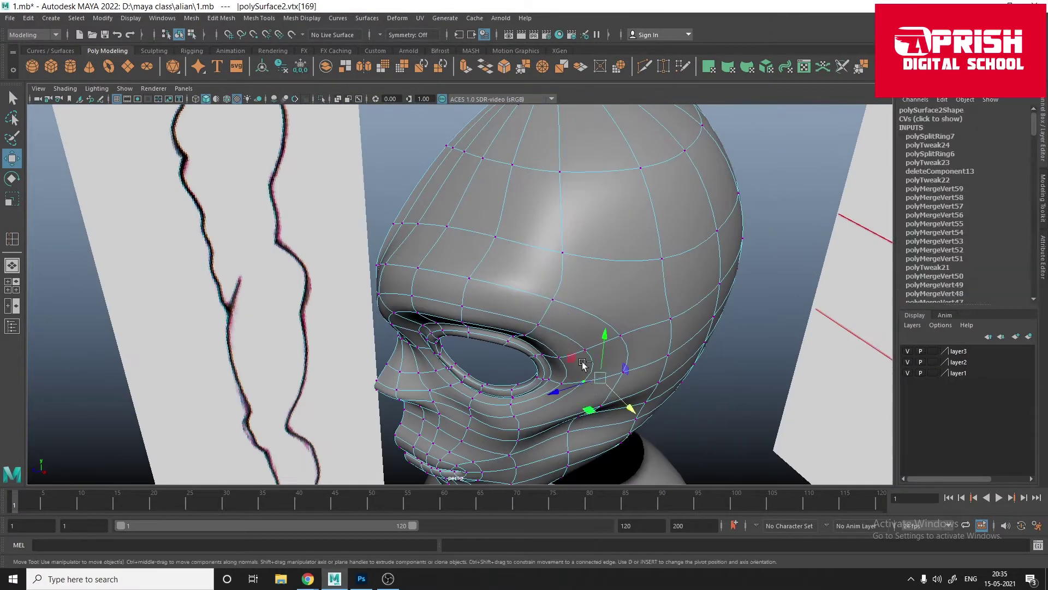
pyautogui.scroll(5, 493, 409)
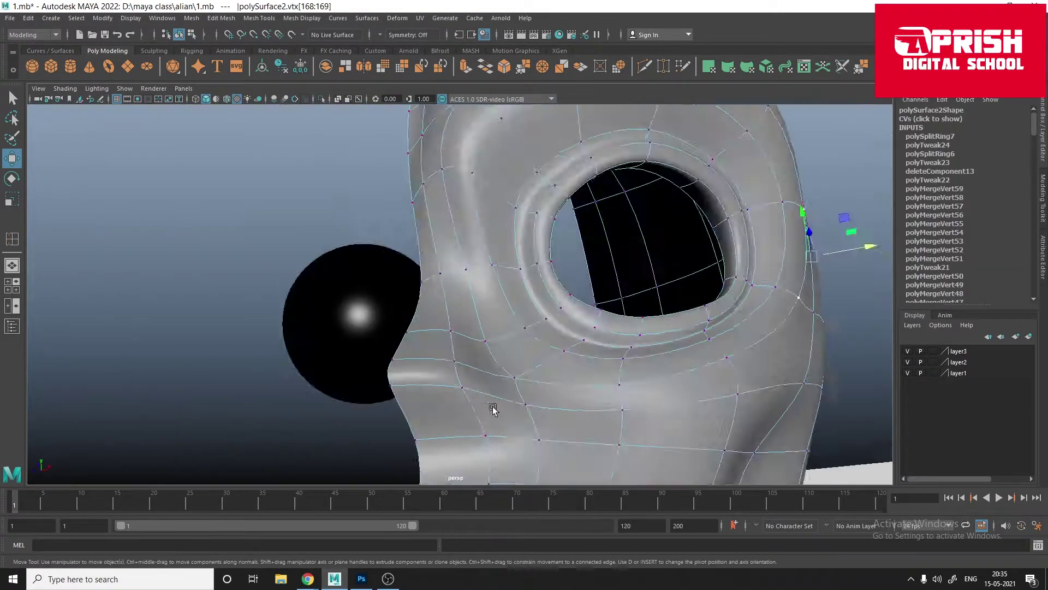
# Step: Extrude a face below the eye, scale it inward, and extrude again for the nostril
pyautogui.press('1')
pyautogui.press('F11')
pyautogui.keyDown('alt'); pyautogui.moveTo(493, 408); pyautogui.dragTo(530, 284, button='middle'); pyautogui.keyUp('alt')
pyautogui.click(530, 279)
pyautogui.keyDown('alt'); pyautogui.moveTo(530, 201); pyautogui.dragTo(480, 262); pyautogui.keyUp('alt')
pyautogui.moveTo(480, 262)
pyautogui.mouseDown()
pyautogui.moveTo(453, 264)
pyautogui.moveTo(404, 351)
pyautogui.moveTo(459, 286)
pyautogui.mouseUp()
pyautogui.hotkey('ctrl', 'e')
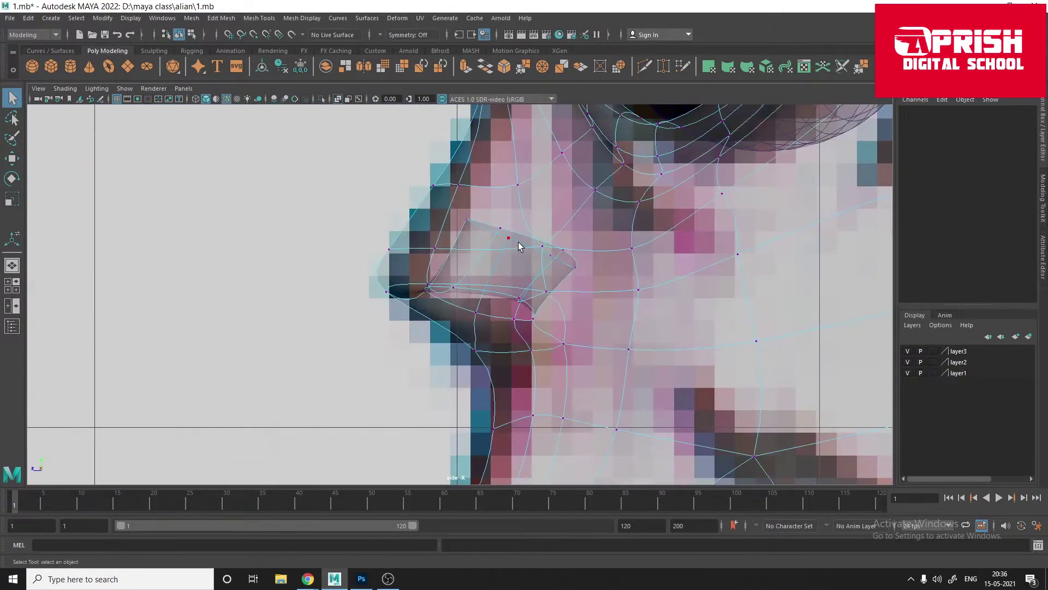
# Step: Select a nose vertex and view the side profile against the reference drawing
pyautogui.click(12, 159)
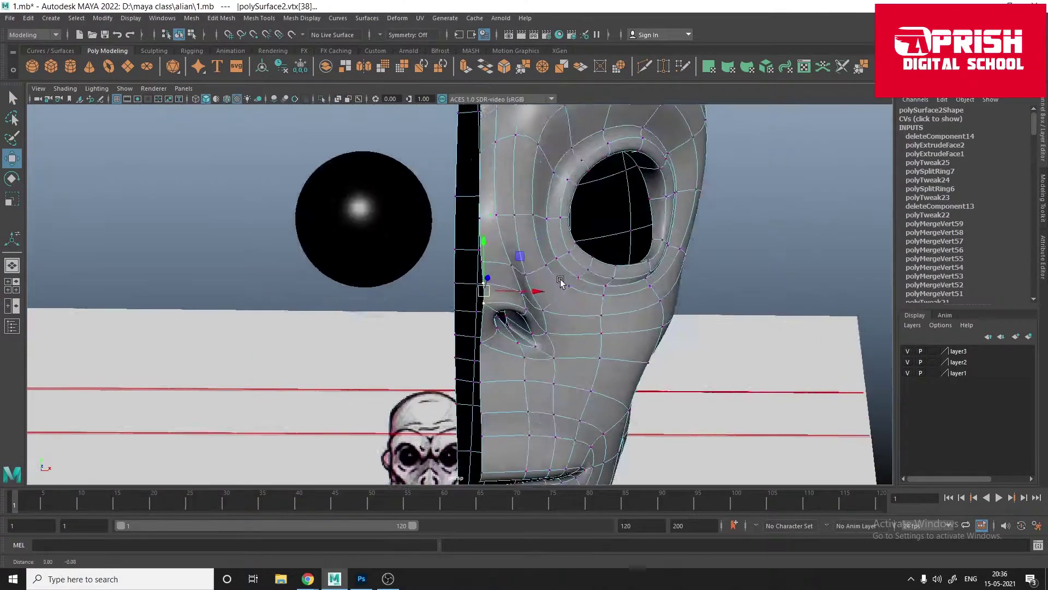
pyautogui.keyDown('alt'); pyautogui.moveTo(544, 220); pyautogui.dragTo(300, 209); pyautogui.keyUp('alt')
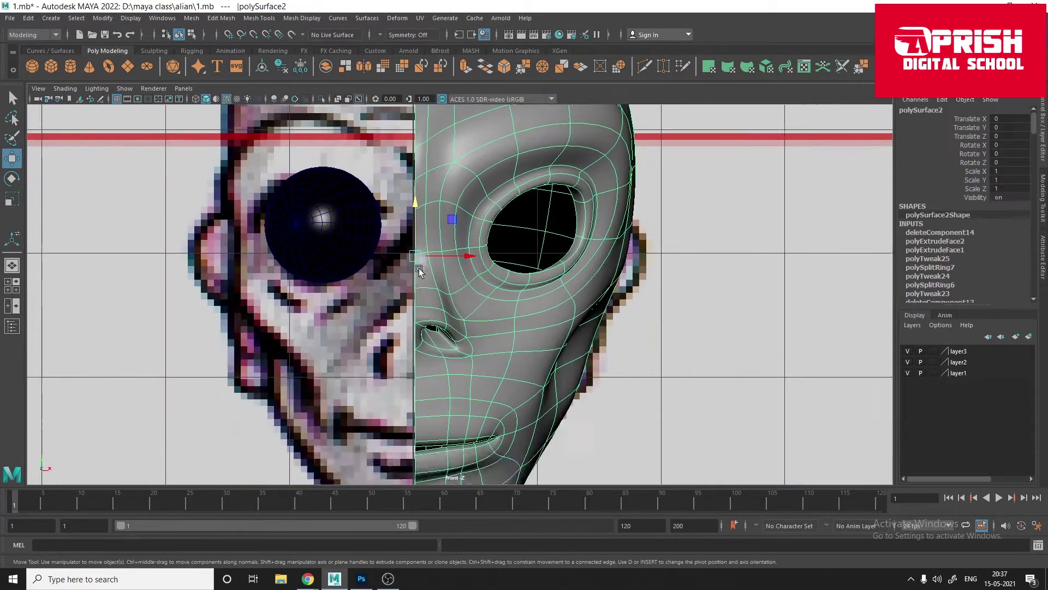
# Step: Follow the centre seam from the lips down to the chin, bringing seam vertices into view
pyautogui.keyDown('alt'); pyautogui.moveTo(419, 269); pyautogui.dragTo(439, 302, button='middle'); pyautogui.keyUp('alt')
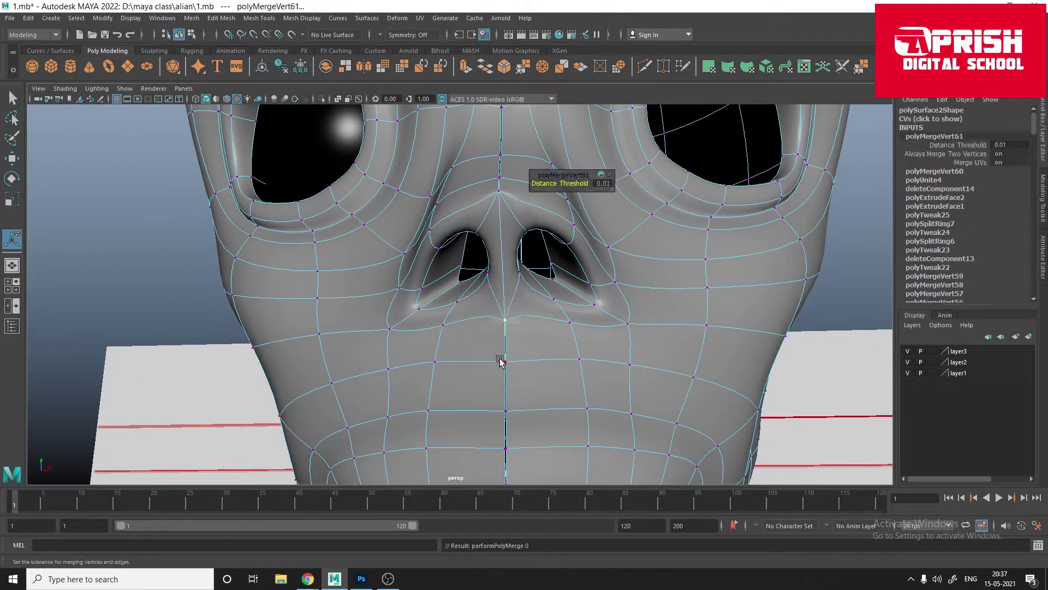
pyautogui.moveTo(500, 362)
pyautogui.keyDown('alt'); pyautogui.mouseDown()
pyautogui.moveTo(524, 325)
pyautogui.moveTo(402, 290)
pyautogui.moveTo(510, 334)
pyautogui.moveTo(512, 377)
pyautogui.mouseUp(); pyautogui.keyUp('alt')
pyautogui.click(507, 366)
pyautogui.moveTo(507, 423)
pyautogui.keyDown('alt'); pyautogui.mouseDown()
pyautogui.moveTo(509, 356)
pyautogui.moveTo(475, 328)
pyautogui.mouseUp(); pyautogui.keyUp('alt')
pyautogui.moveTo(464, 310)
pyautogui.mouseDown()
pyautogui.moveTo(483, 324)
pyautogui.moveTo(456, 351)
pyautogui.moveTo(335, 311)
pyautogui.moveTo(356, 323)
pyautogui.moveTo(378, 288)
pyautogui.mouseUp()
pyautogui.keyDown('alt'); pyautogui.moveTo(378, 288); pyautogui.dragTo(402, 352, button='right'); pyautogui.keyUp('alt')
pyautogui.moveTo(414, 250)
pyautogui.keyDown('alt'); pyautogui.mouseDown()
pyautogui.moveTo(339, 344)
pyautogui.moveTo(377, 344)
pyautogui.mouseUp(); pyautogui.keyUp('alt')
pyautogui.keyDown('alt'); pyautogui.moveTo(376, 344); pyautogui.dragTo(346, 351, button='right'); pyautogui.keyUp('alt')
pyautogui.keyDown('alt'); pyautogui.moveTo(346, 351); pyautogui.dragTo(394, 392); pyautogui.keyUp('alt')
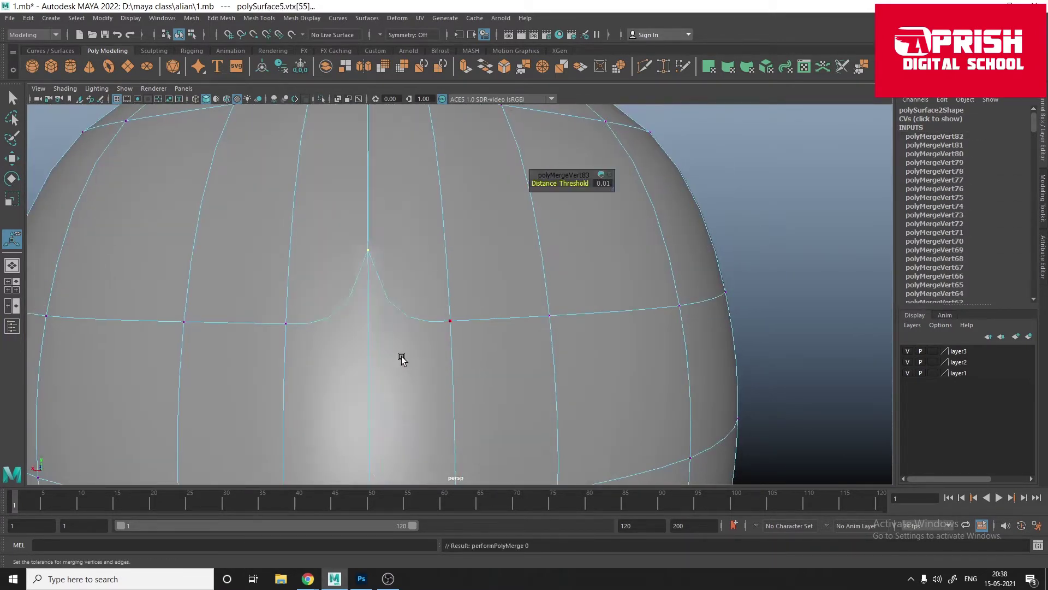
# Step: Merge the overlapping vertices along the seam over the top of the head
pyautogui.keyDown('alt'); pyautogui.moveTo(401, 358); pyautogui.dragTo(393, 345, button='right'); pyautogui.keyUp('alt')
pyautogui.scroll(3, 404, 353)
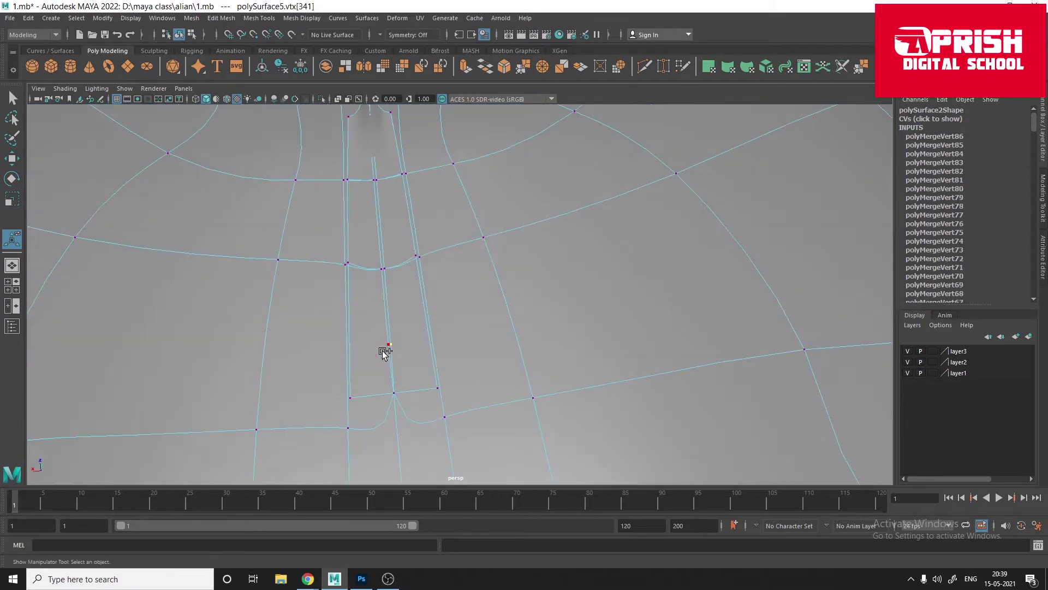
pyautogui.keyDown('alt'); pyautogui.moveTo(351, 277); pyautogui.dragTo(529, 277, button='middle'); pyautogui.keyUp('alt')
pyautogui.scroll(-5, 534, 321)
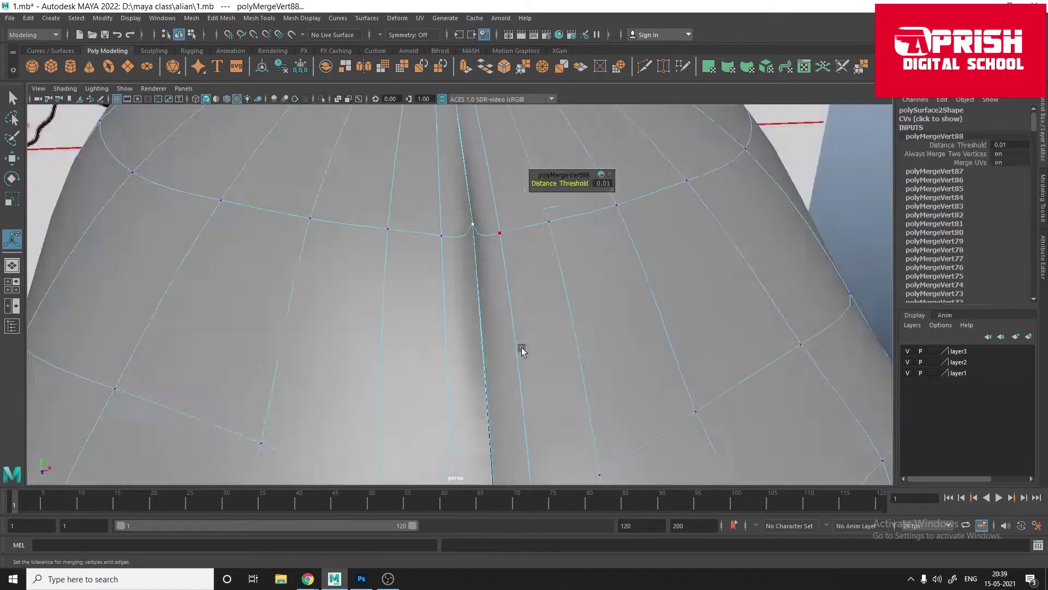
pyautogui.scroll(5, 467, 464)
pyautogui.scroll(-5, 444, 297)
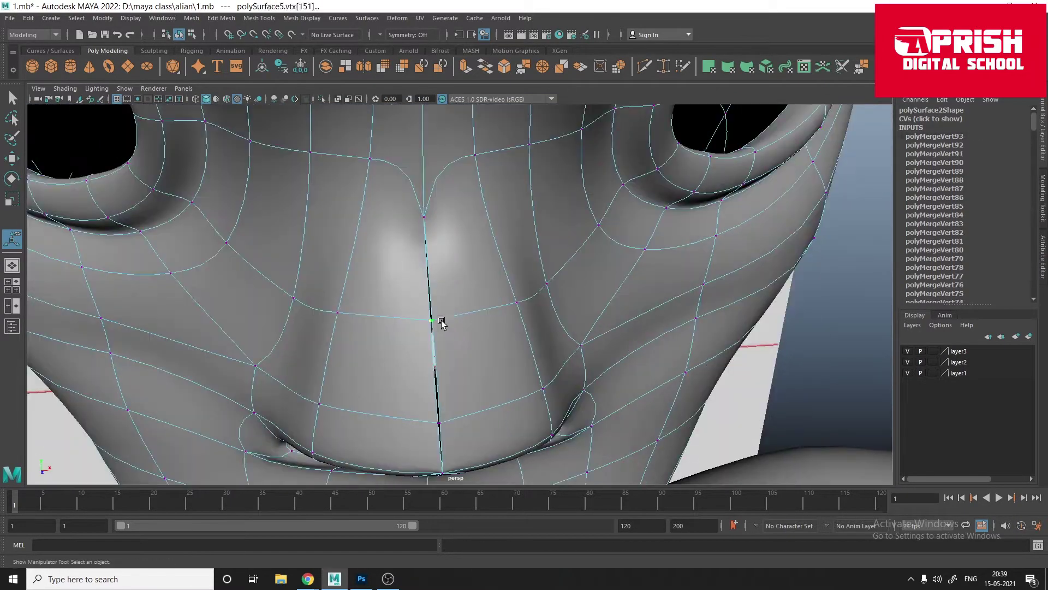
pyautogui.moveTo(410, 323)
pyautogui.mouseDown()
pyautogui.moveTo(450, 366)
pyautogui.moveTo(393, 363)
pyautogui.mouseUp()
# Step: Move a vertex near the nose into place with the Move tool
pyautogui.press('w')
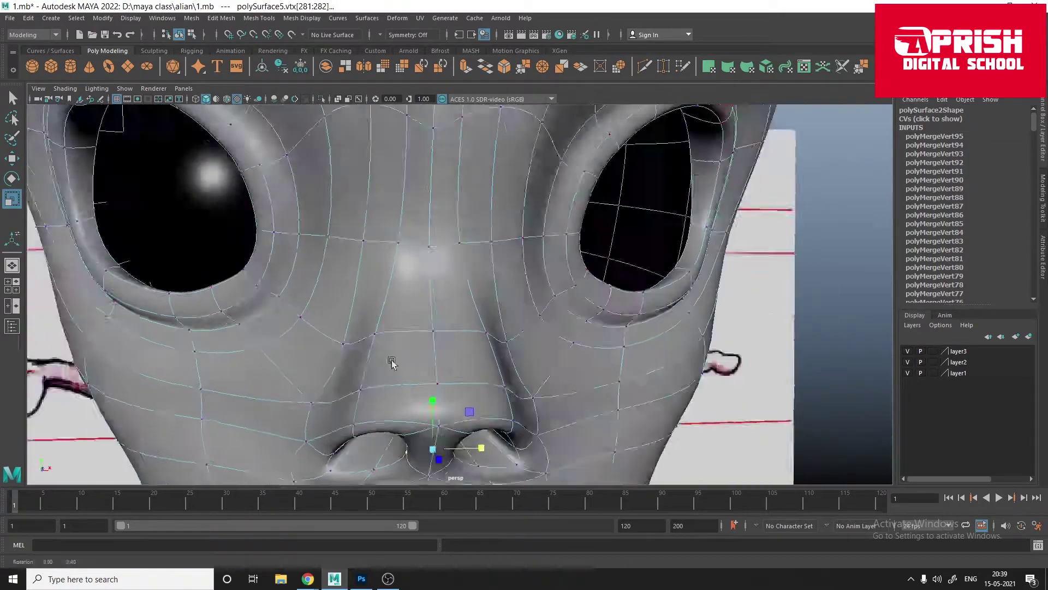
pyautogui.click(393, 363)
pyautogui.moveTo(452, 403)
pyautogui.keyDown('alt'); pyautogui.mouseDown()
pyautogui.moveTo(379, 369)
pyautogui.moveTo(529, 382)
pyautogui.moveTo(405, 391)
pyautogui.moveTo(489, 391)
pyautogui.mouseUp(); pyautogui.keyUp('alt')
pyautogui.scroll(-3, 379, 369)
pyautogui.scroll(-5, 379, 369)
pyautogui.scroll(5, 405, 392)
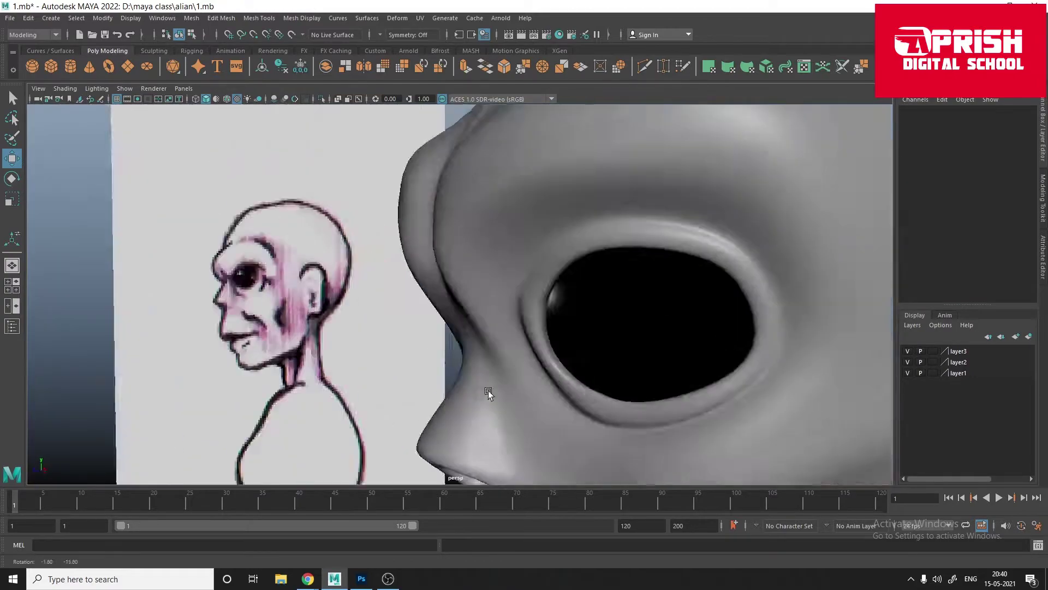
# Step: Shift a nose edge to match the reference profile
pyautogui.click(463, 300)
pyautogui.moveTo(463, 300)
pyautogui.keyDown('alt'); pyautogui.mouseDown()
pyautogui.moveTo(437, 355)
pyautogui.moveTo(444, 370)
pyautogui.moveTo(444, 351)
pyautogui.mouseUp(); pyautogui.keyUp('alt')
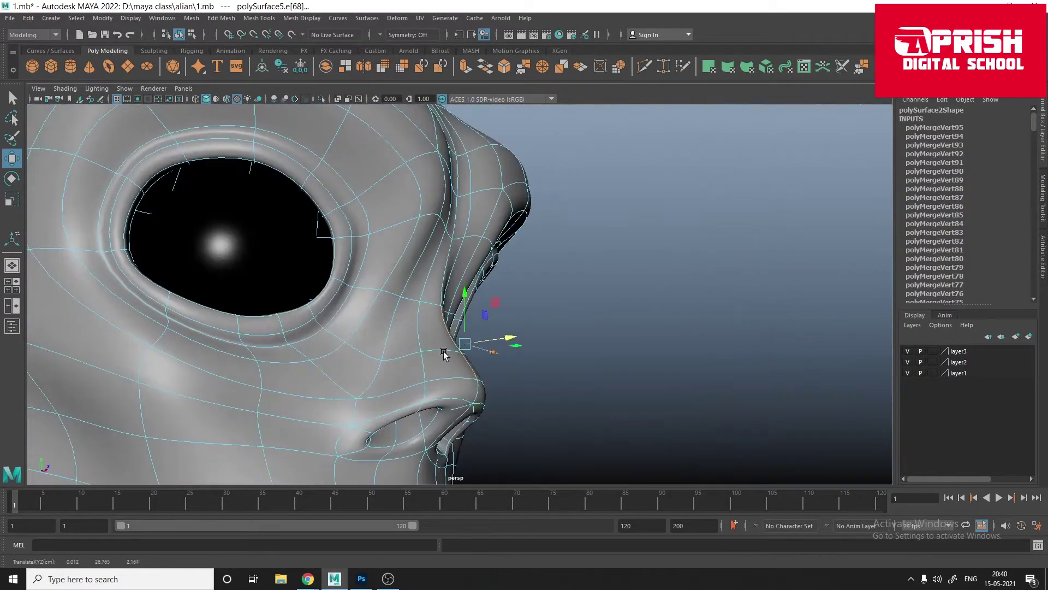
pyautogui.scroll(-5, 445, 351)
pyautogui.moveTo(529, 404)
pyautogui.keyDown('alt'); pyautogui.mouseDown()
pyautogui.moveTo(475, 406)
pyautogui.moveTo(448, 350)
pyautogui.moveTo(469, 350)
pyautogui.mouseUp(); pyautogui.keyUp('alt')
# Step: Scale the pSphere1 eyeball to about 1.038 and rotate it in Y to sit in the socket
pyautogui.click(448, 349)
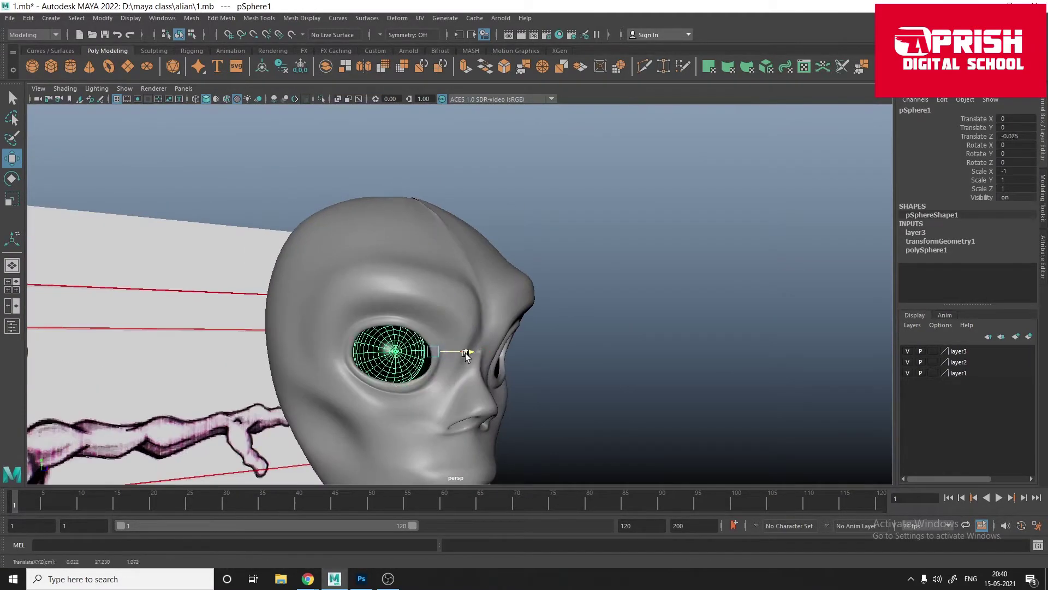
pyautogui.moveTo(525, 298); pyautogui.dragTo(532, 297)
pyautogui.scroll(-3, 480, 300)
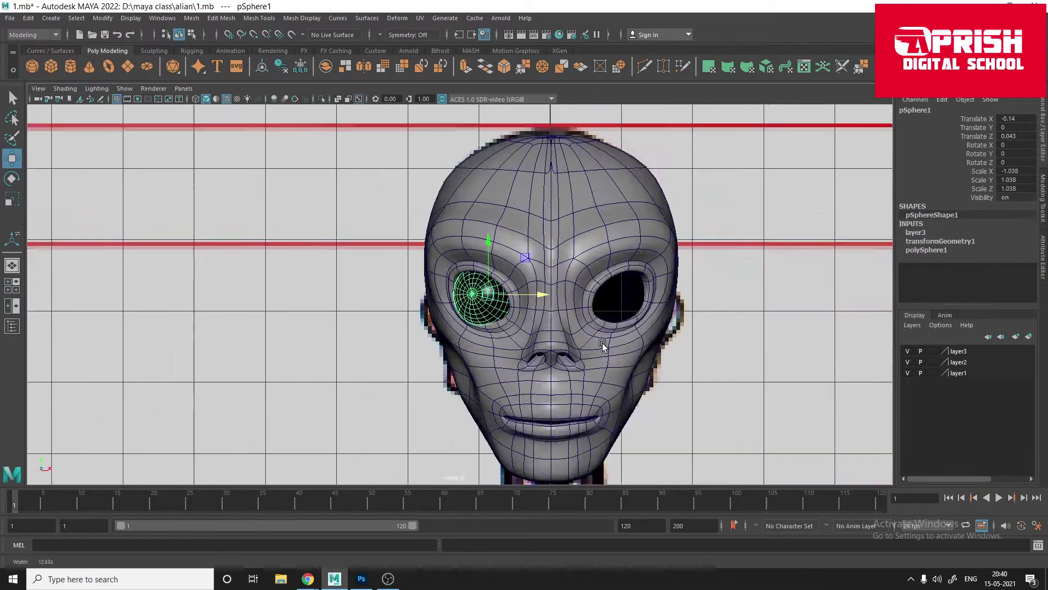
pyautogui.scroll(2, 473, 323)
pyautogui.press('e')
pyautogui.moveTo(459, 323); pyautogui.dragTo(474, 324)
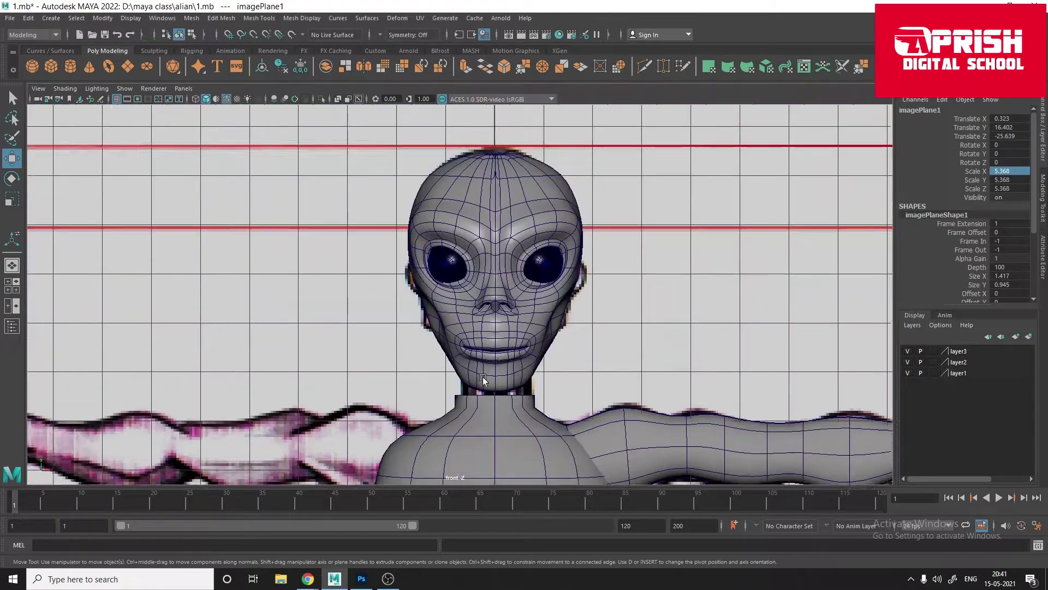
# Step: Select the alien head mesh and zoom to review it
pyautogui.click(483, 381)
pyautogui.scroll(4, 514, 464)
pyautogui.scroll(-3, 519, 245)
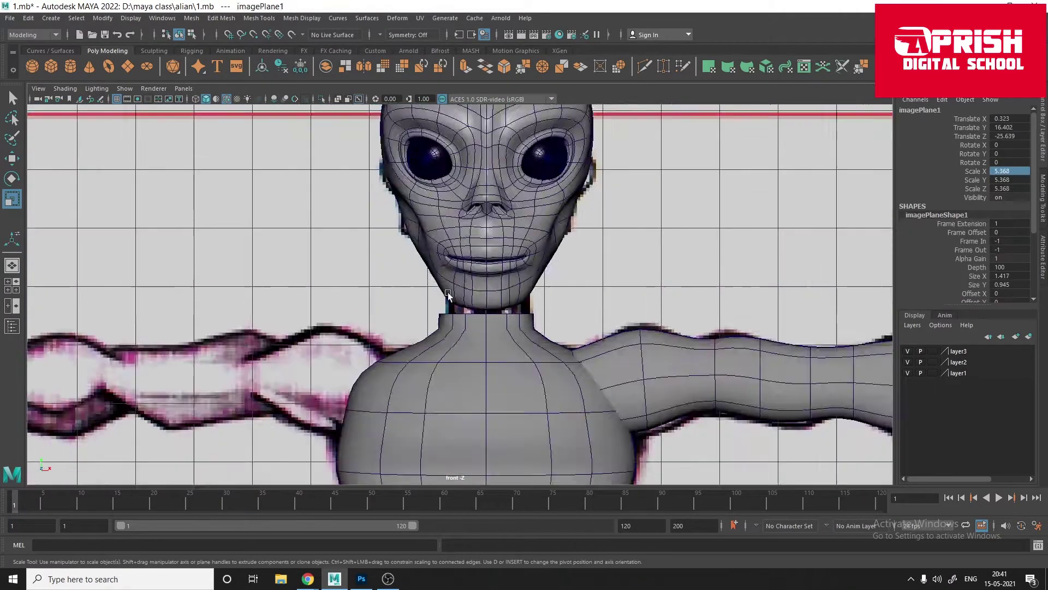
pyautogui.scroll(3, 496, 306)
pyautogui.scroll(-4, 497, 310)
# Step: Switch to the Animation menu set and wrap the head in a Lattice deformer
pyautogui.scroll(-3, 498, 311)
pyautogui.click(33, 34)
pyautogui.click(30, 66)
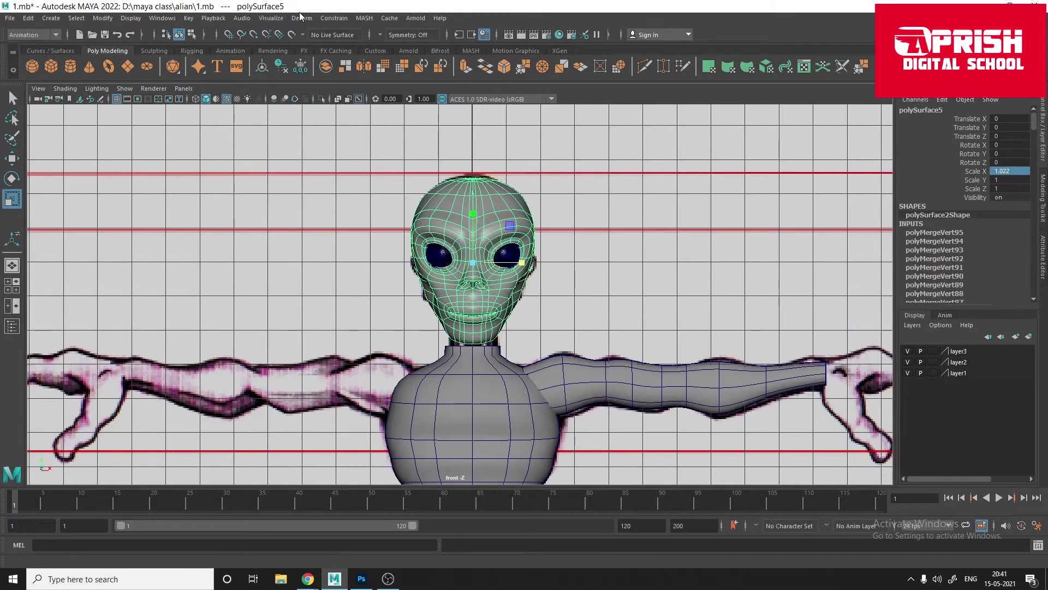
pyautogui.click(302, 18)
pyautogui.click(423, 101)
pyautogui.click(672, 322)
pyautogui.scroll(3, 672, 322)
pyautogui.moveTo(655, 199); pyautogui.dragTo(717, 178, button='right')
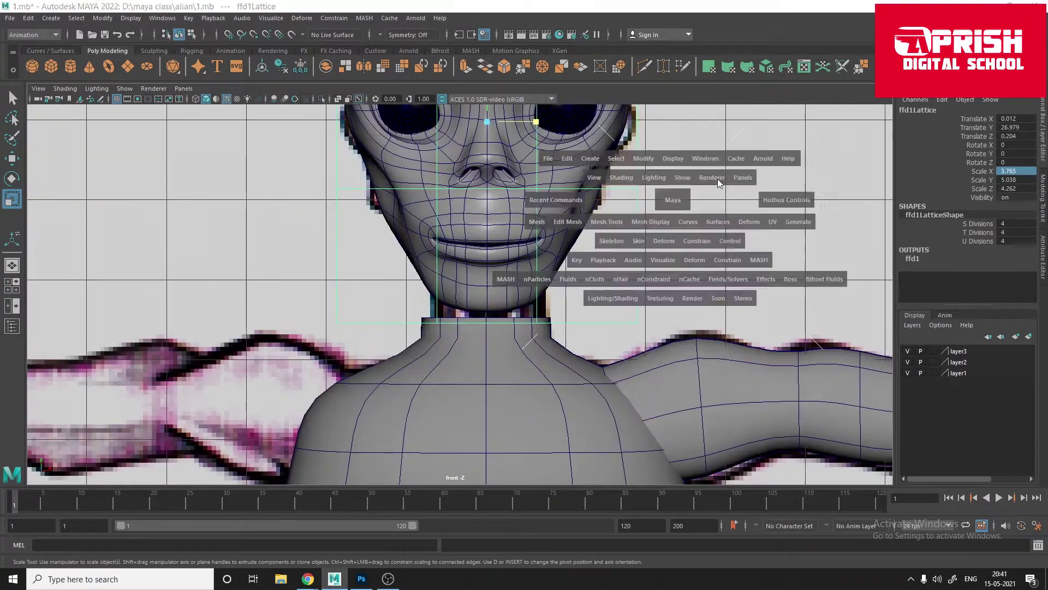
pyautogui.press('space')
pyautogui.press('space')
# Step: Squeeze the bottom row of lattice points and widen the jaw
pyautogui.moveTo(434, 303)
pyautogui.keyDown('alt'); pyautogui.mouseDown()
pyautogui.moveTo(386, 300)
pyautogui.moveTo(546, 322)
pyautogui.moveTo(362, 199)
pyautogui.moveTo(470, 328)
pyautogui.mouseUp(); pyautogui.keyUp('alt')
pyautogui.moveTo(470, 327)
pyautogui.keyDown('alt'); pyautogui.mouseDown()
pyautogui.moveTo(533, 269)
pyautogui.moveTo(544, 388)
pyautogui.mouseUp(); pyautogui.keyUp('alt')
pyautogui.moveTo(696, 159)
pyautogui.keyDown('alt'); pyautogui.mouseDown()
pyautogui.moveTo(546, 245)
pyautogui.moveTo(436, 328)
pyautogui.moveTo(328, 382)
pyautogui.mouseUp(); pyautogui.keyUp('alt')
pyautogui.press('space')
pyautogui.press('space')
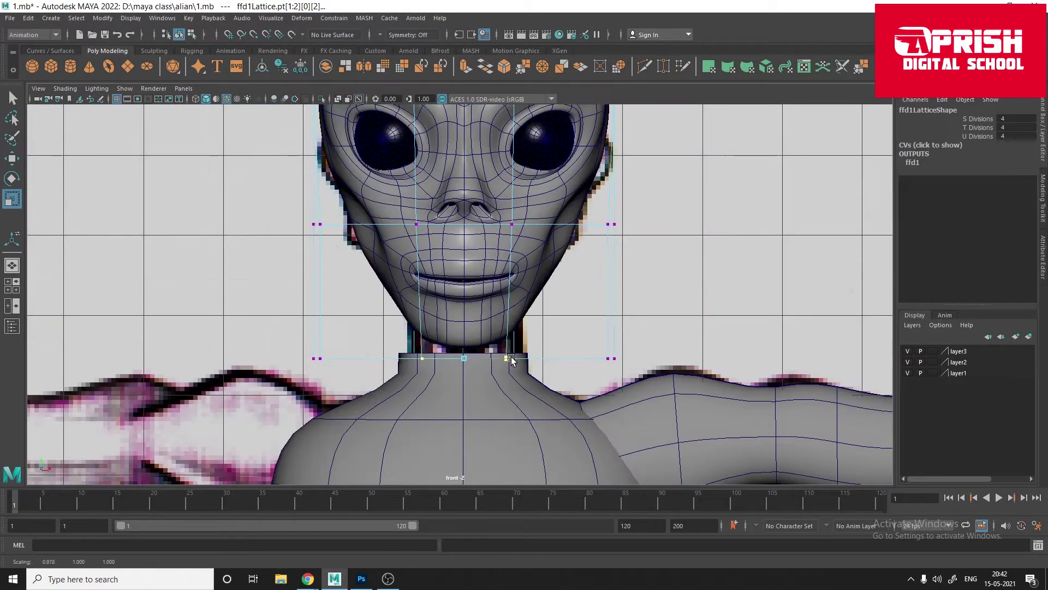
pyautogui.scroll(-5, 485, 361)
pyautogui.scroll(4, 546, 344)
pyautogui.moveTo(485, 361); pyautogui.dragTo(576, 338)
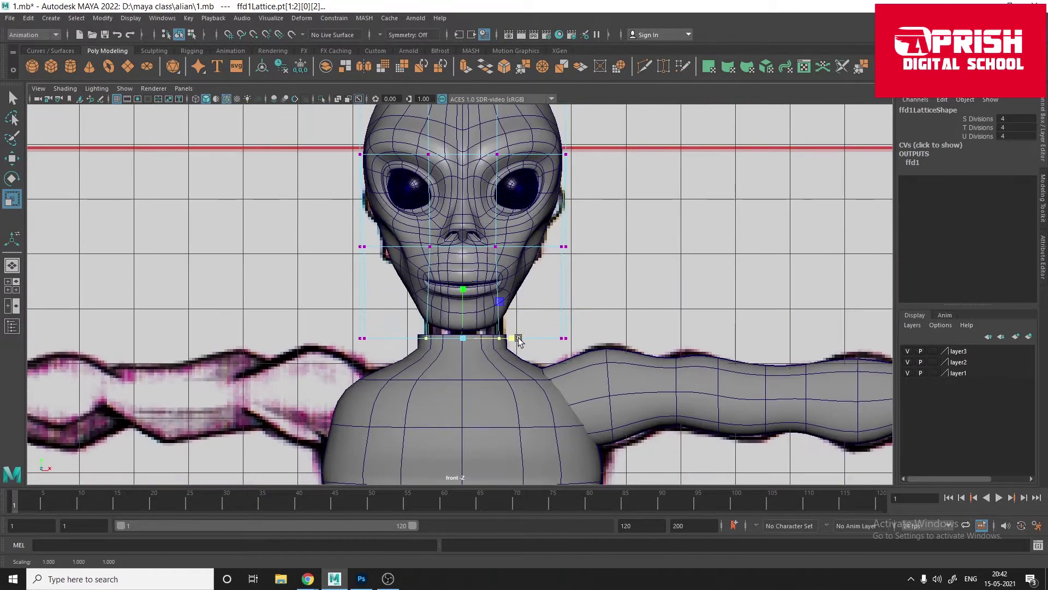
# Step: Select and move lattice points in the side view to reshape the lower face
pyautogui.press('space')
pyautogui.moveTo(609, 375); pyautogui.dragTo(619, 331)
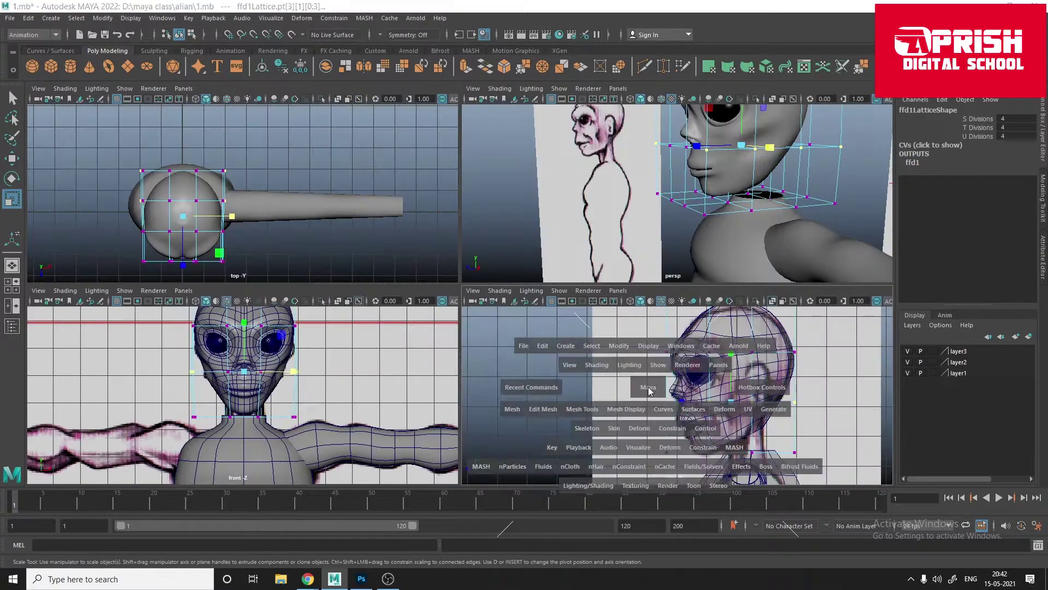
pyautogui.press('w')
pyautogui.scroll(3, 355, 382)
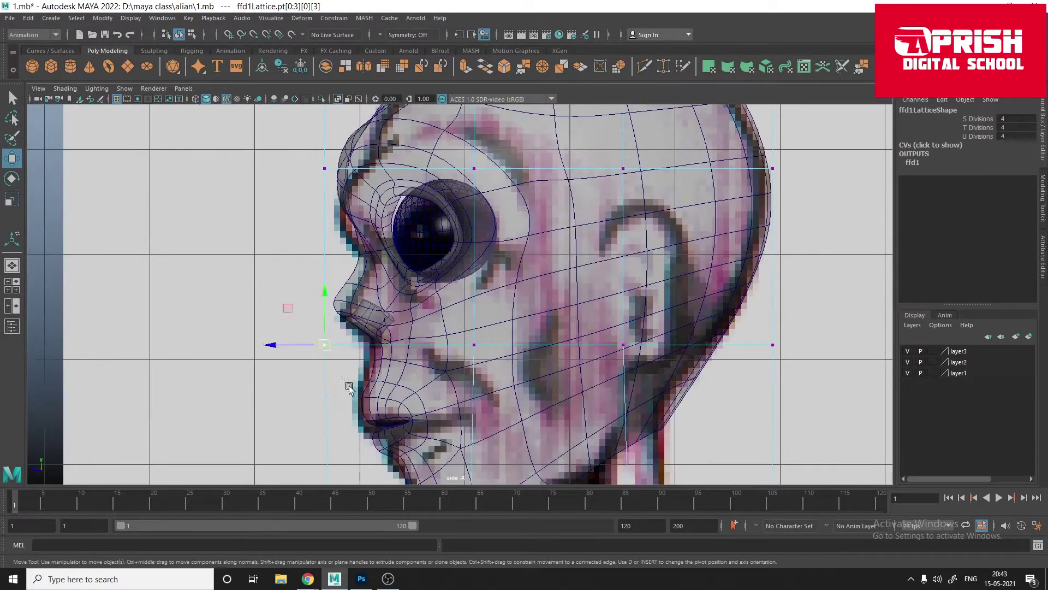
pyautogui.scroll(-3, 437, 328)
pyautogui.click(514, 235)
pyautogui.press('space')
pyautogui.press('space')
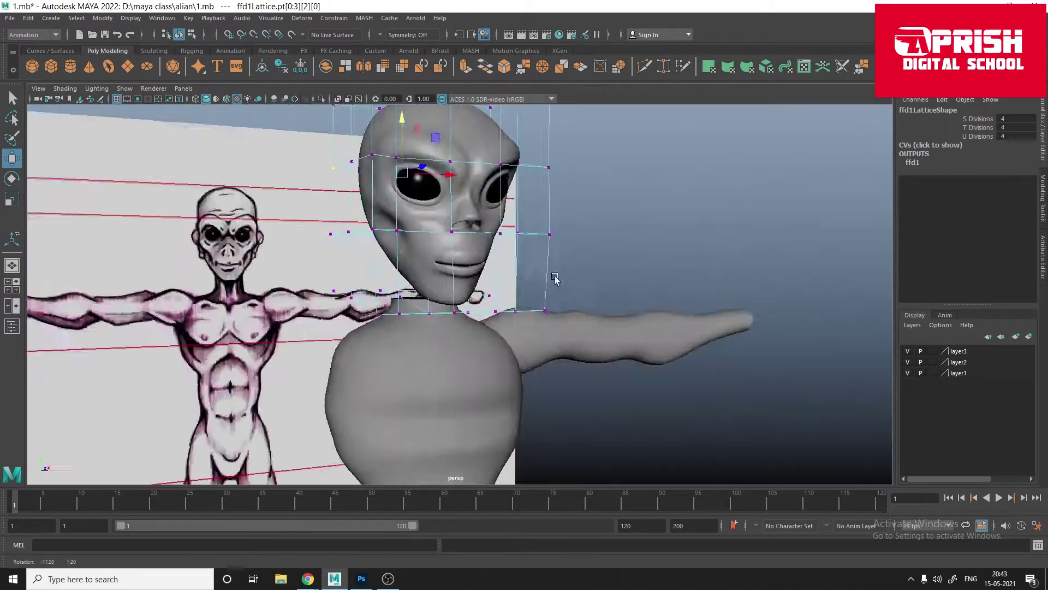
pyautogui.moveTo(382, 273)
pyautogui.keyDown('alt'); pyautogui.mouseDown()
pyautogui.moveTo(491, 327)
pyautogui.moveTo(571, 399)
pyautogui.mouseUp(); pyautogui.keyUp('alt')
# Step: Merge the selected stray vertices on the crown of the head
pyautogui.keyDown('alt'); pyautogui.moveTo(571, 397); pyautogui.dragTo(414, 225, button='middle'); pyautogui.keyUp('alt')
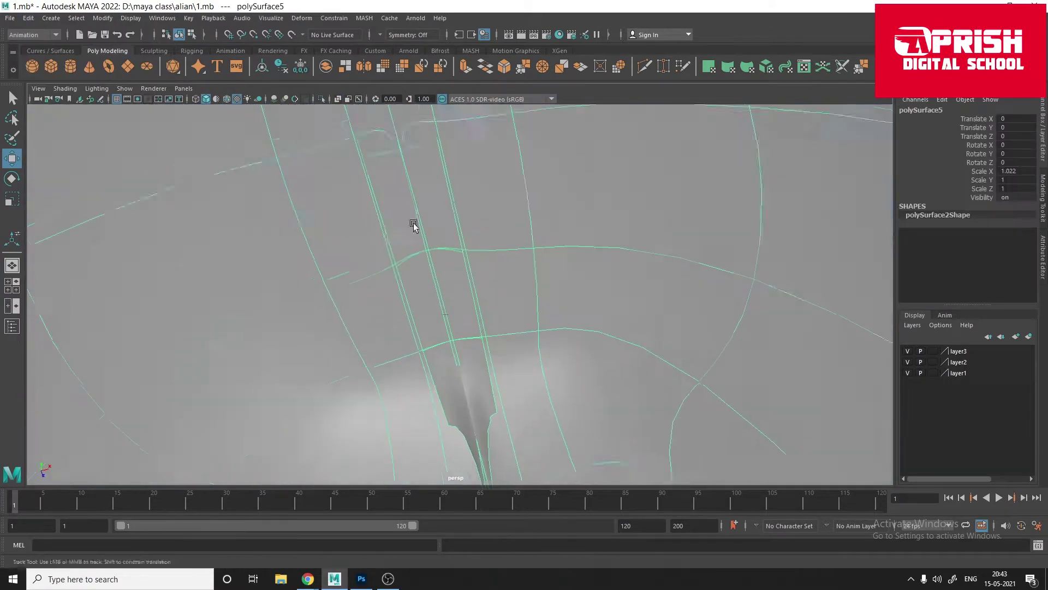
pyautogui.click(867, 65)
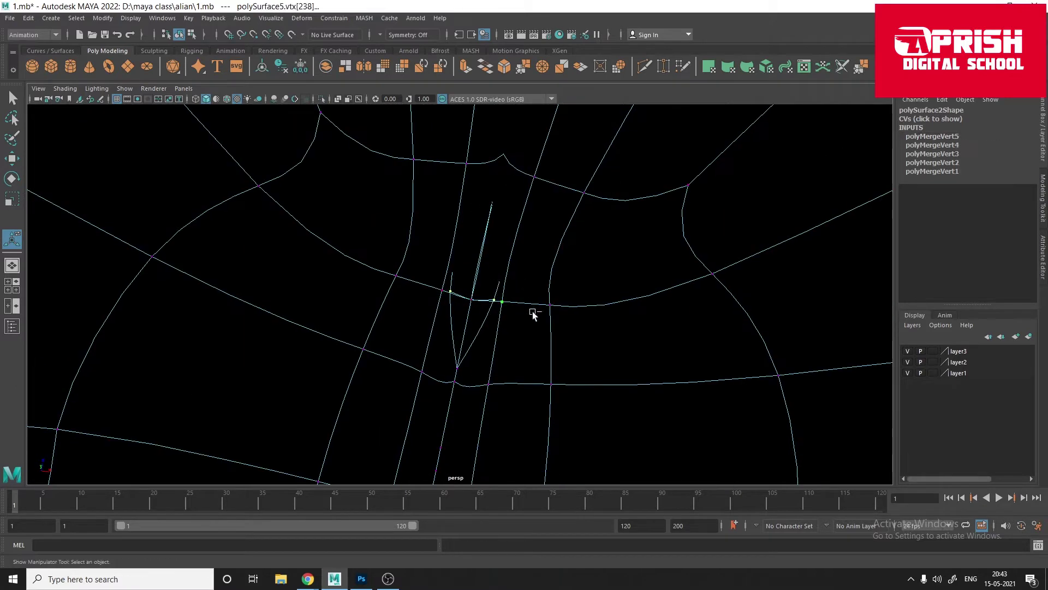
pyautogui.moveTo(487, 267); pyautogui.dragTo(490, 287, button='right')
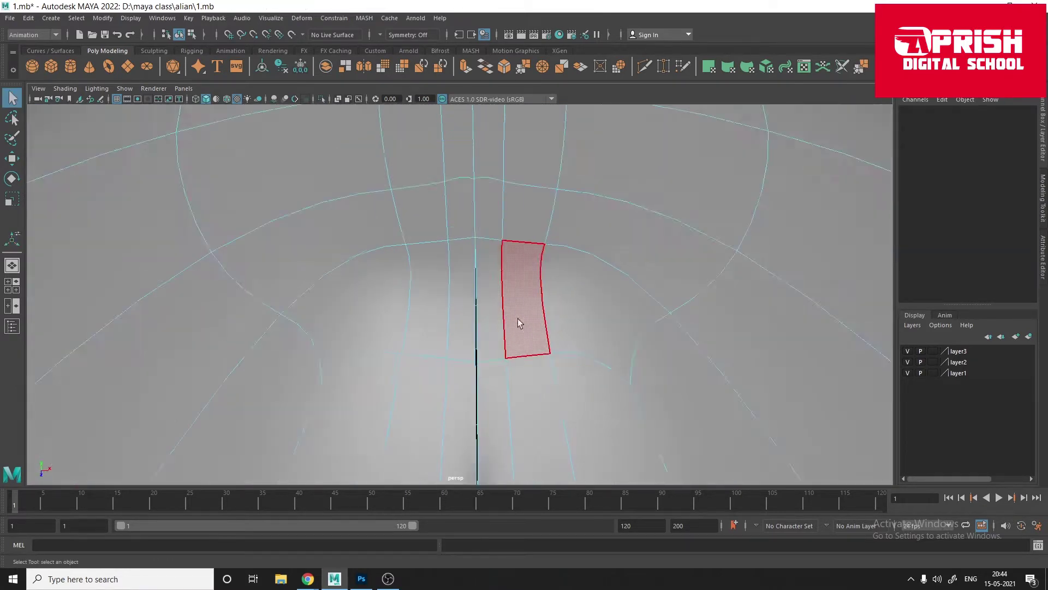
pyautogui.press('F9')
# Step: Merge the last stray crown vertices, check the seam, and pick the Sculpting Smooth brush
pyautogui.keyDown('shift'); pyautogui.moveTo(433, 175); pyautogui.dragTo(440, 195, button='right'); pyautogui.keyUp('shift')
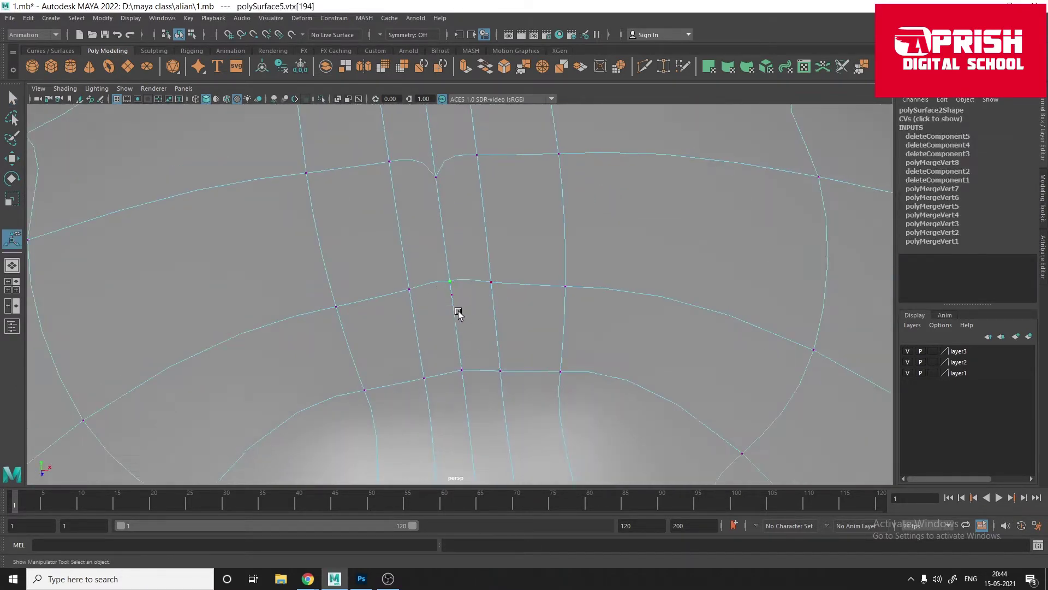
pyautogui.click(861, 66)
pyautogui.moveTo(459, 283)
pyautogui.keyDown('alt'); pyautogui.mouseDown()
pyautogui.moveTo(582, 253)
pyautogui.moveTo(571, 311)
pyautogui.mouseUp(); pyautogui.keyUp('alt')
pyautogui.click(34, 36)
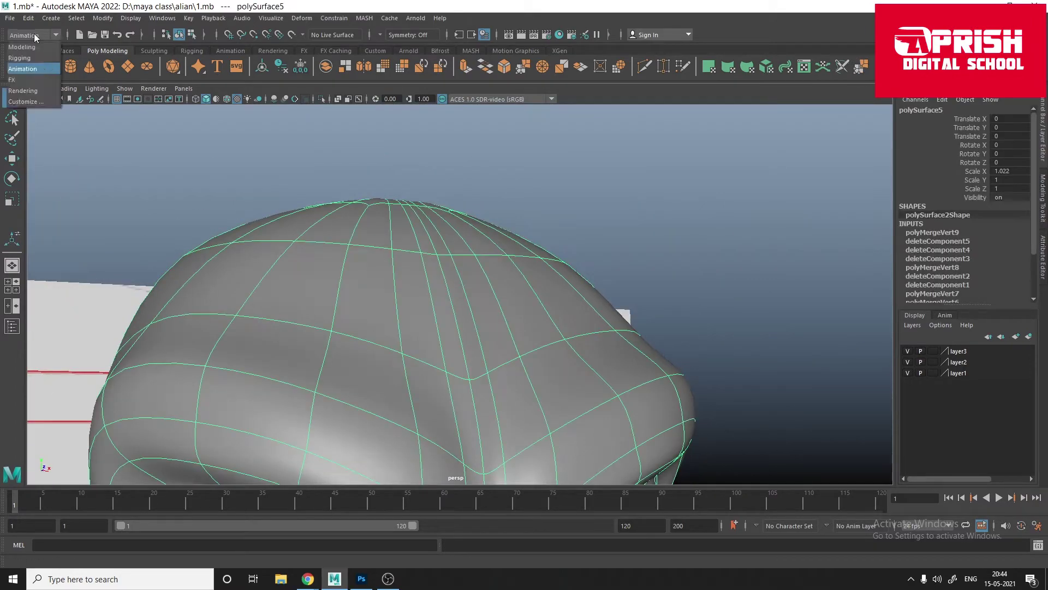
pyautogui.click(404, 190)
# Step: Raise the Strength of the Sculpting Smooth Tool in its tool settings
pyautogui.scroll(5, 446, 302)
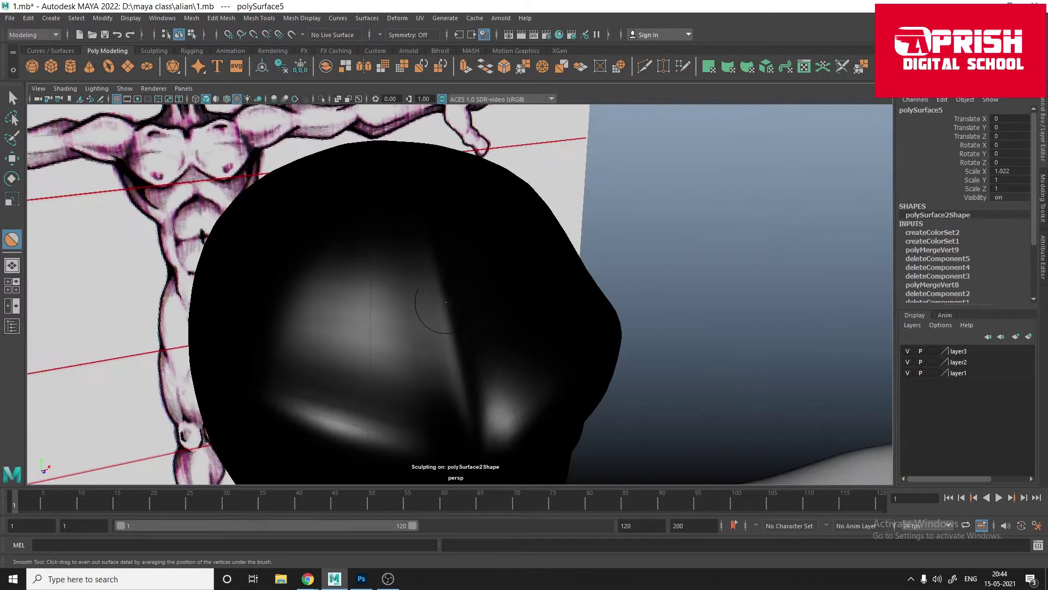
pyautogui.keyDown('alt'); pyautogui.moveTo(534, 355); pyautogui.dragTo(494, 262); pyautogui.keyUp('alt')
pyautogui.click(302, 18)
pyautogui.keyDown('alt'); pyautogui.moveTo(382, 229); pyautogui.dragTo(355, 207); pyautogui.keyUp('alt')
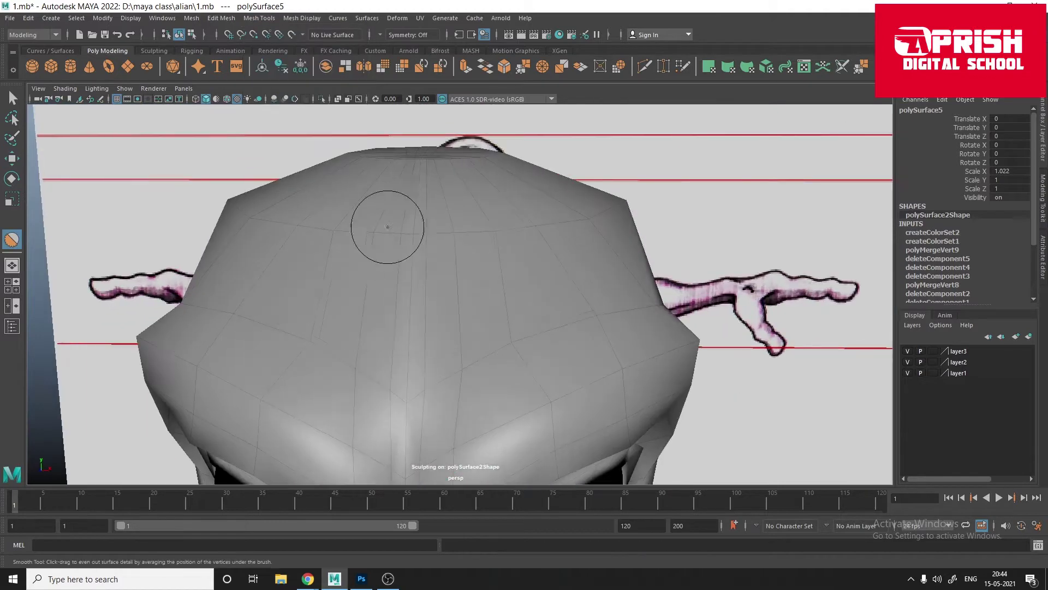
pyautogui.scroll(3, 435, 303)
pyautogui.doubleClick(12, 239)
pyautogui.click(863, 135)
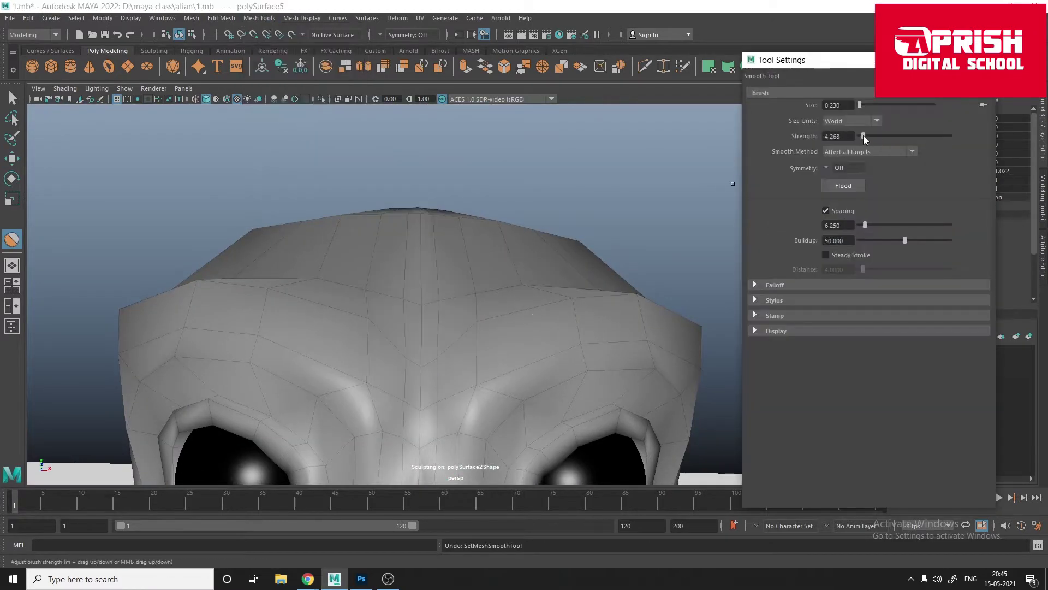
pyautogui.moveTo(415, 306)
pyautogui.keyDown('alt'); pyautogui.mouseDown()
pyautogui.moveTo(427, 321)
pyautogui.moveTo(534, 257)
pyautogui.moveTo(442, 169)
pyautogui.mouseUp(); pyautogui.keyUp('alt')
# Step: Smooth the crown, sides and underside of the alien head with the sculpt brush
pyautogui.keyDown('alt'); pyautogui.moveTo(442, 169); pyautogui.dragTo(59, 264, button='right'); pyautogui.keyUp('alt')
pyautogui.keyDown('alt'); pyautogui.moveTo(59, 264); pyautogui.dragTo(515, 221); pyautogui.keyUp('alt')
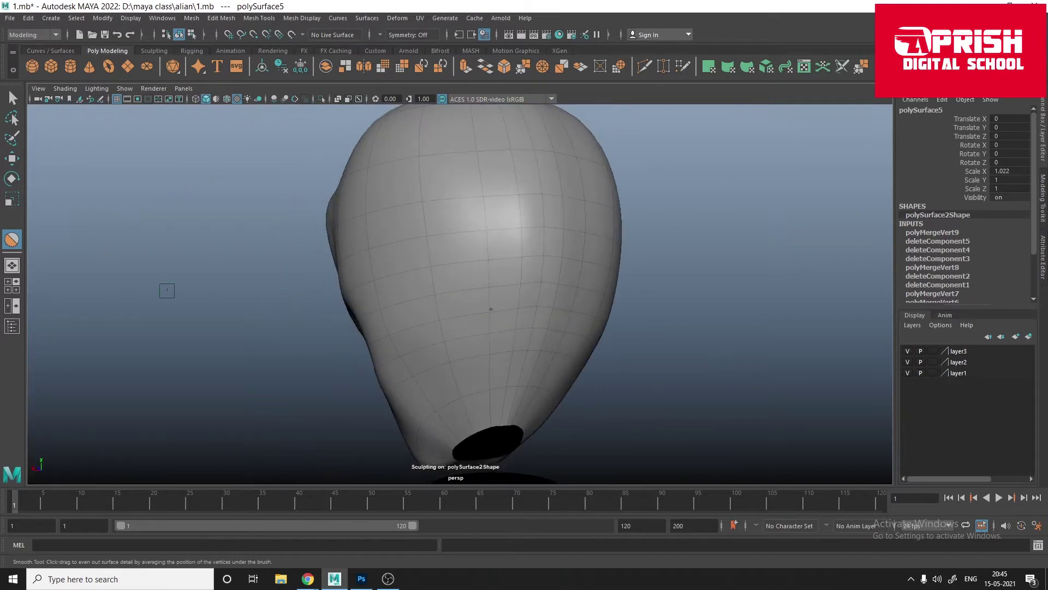
pyautogui.keyDown('alt'); pyautogui.moveTo(491, 309); pyautogui.dragTo(414, 330); pyautogui.keyUp('alt')
pyautogui.moveTo(464, 297)
pyautogui.keyDown('alt'); pyautogui.mouseDown(button='right')
pyautogui.moveTo(346, 292)
pyautogui.moveTo(282, 258)
pyautogui.mouseUp(button='right'); pyautogui.keyUp('alt')
pyautogui.keyDown('alt'); pyautogui.moveTo(361, 315); pyautogui.dragTo(246, 293, button='right'); pyautogui.keyUp('alt')
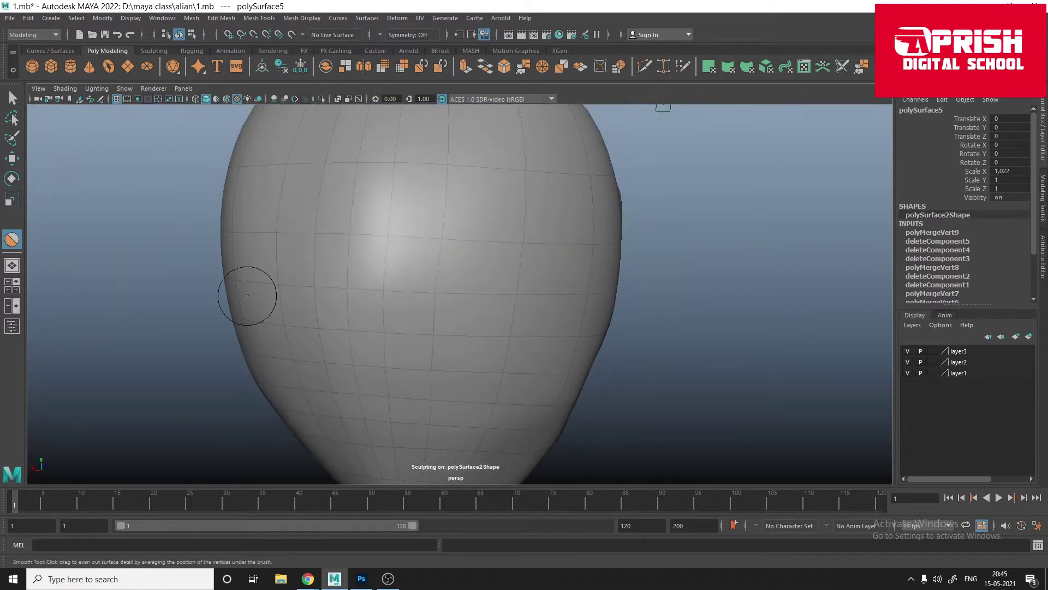
pyautogui.moveTo(245, 292)
pyautogui.keyDown('alt'); pyautogui.mouseDown()
pyautogui.moveTo(421, 344)
pyautogui.moveTo(546, 305)
pyautogui.mouseUp(); pyautogui.keyUp('alt')
pyautogui.keyDown('alt'); pyautogui.moveTo(546, 306); pyautogui.dragTo(628, 290, button='right'); pyautogui.keyUp('alt')
pyautogui.moveTo(627, 290)
pyautogui.keyDown('alt'); pyautogui.mouseDown()
pyautogui.moveTo(339, 339)
pyautogui.moveTo(353, 311)
pyautogui.mouseUp(); pyautogui.keyUp('alt')
pyautogui.press('w')
pyautogui.moveTo(353, 311)
pyautogui.keyDown('alt'); pyautogui.mouseDown(button='right')
pyautogui.moveTo(477, 367)
pyautogui.moveTo(577, 313)
pyautogui.mouseUp(button='right'); pyautogui.keyUp('alt')
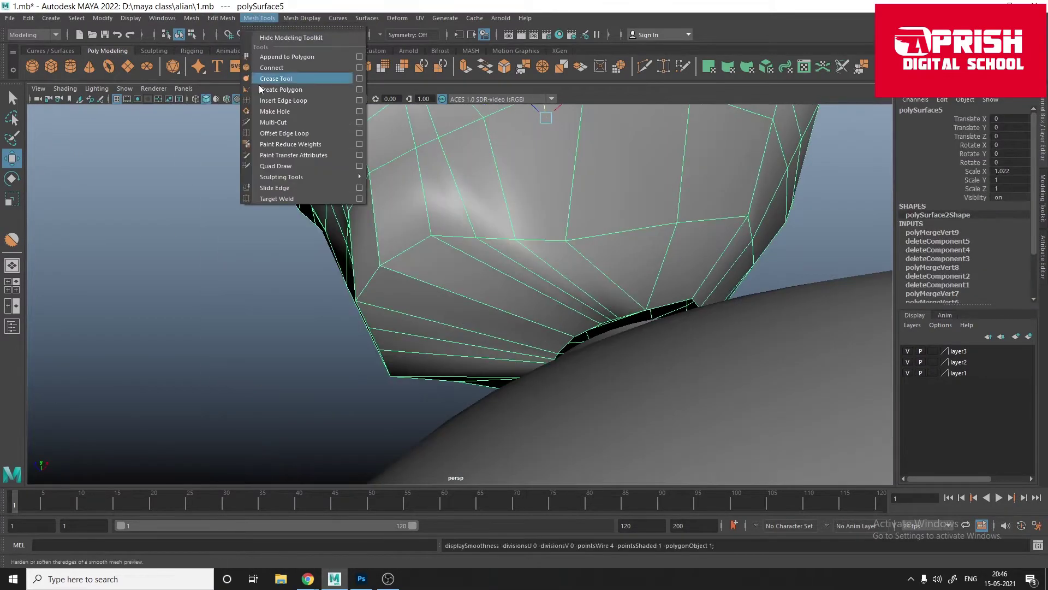
# Step: Select the alien head mesh and isolate it on its own for vertex editing
pyautogui.click(284, 100)
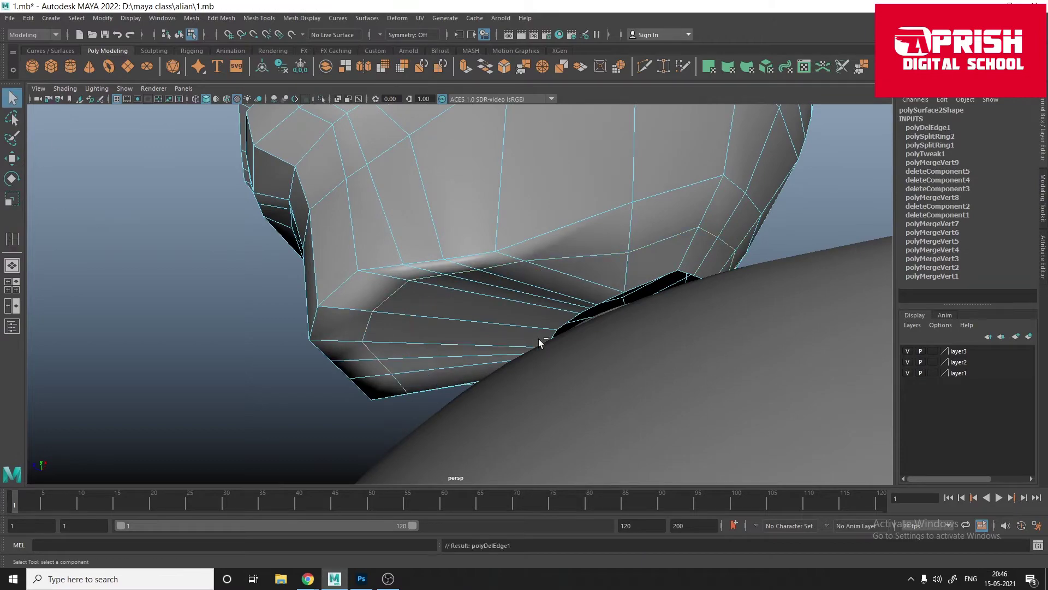
pyautogui.moveTo(538, 338)
pyautogui.keyDown('alt'); pyautogui.mouseDown()
pyautogui.moveTo(444, 311)
pyautogui.moveTo(466, 282)
pyautogui.mouseUp(); pyautogui.keyUp('alt')
pyautogui.press('w')
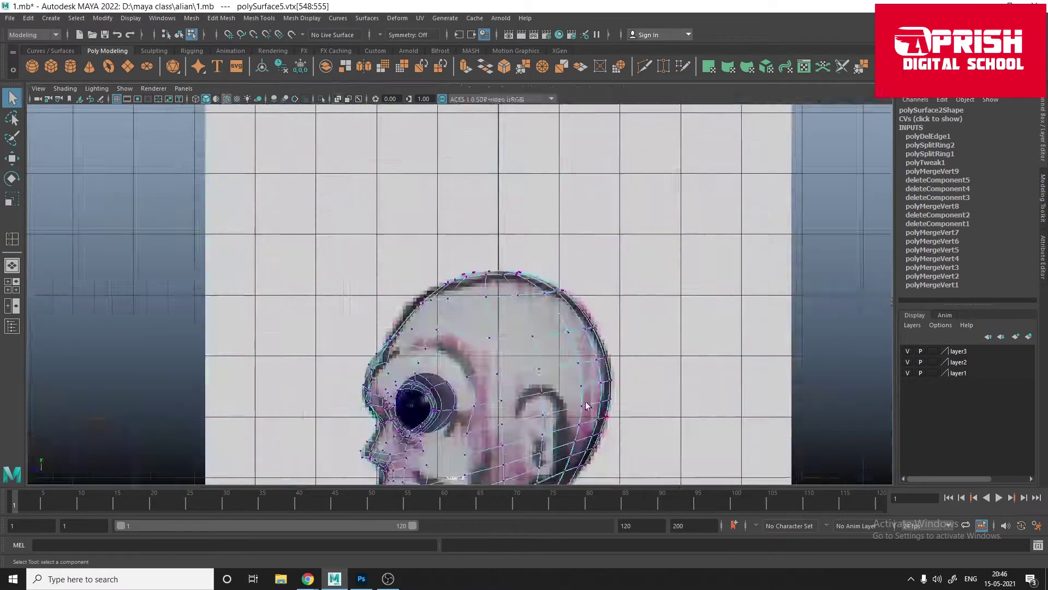
pyautogui.scroll(5, 415, 321)
pyautogui.scroll(2, 414, 321)
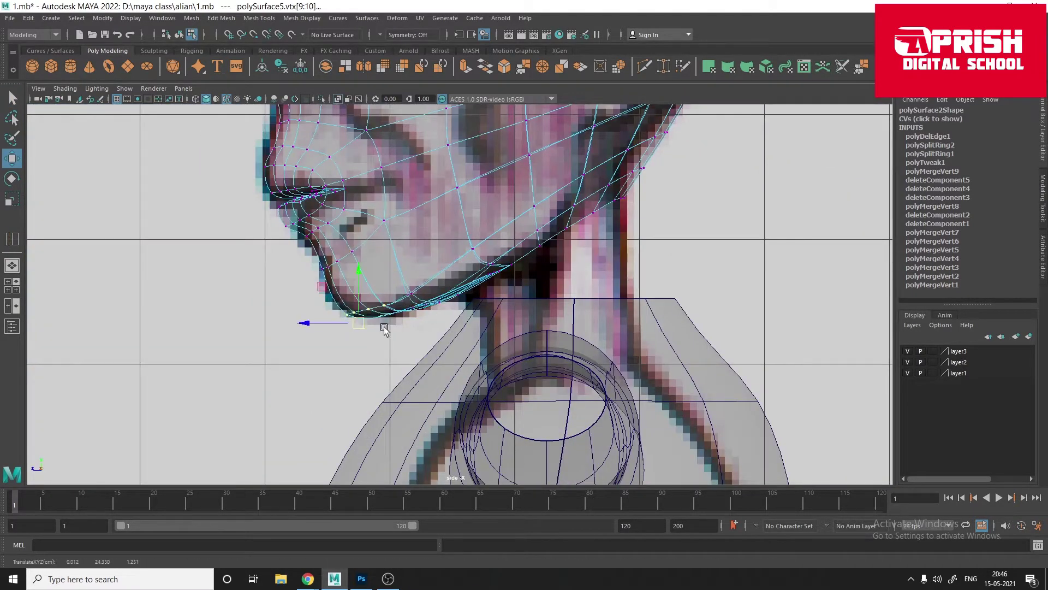
pyautogui.hotkey('ctrl', 'z')
pyautogui.hotkey('ctrl', 'z')
pyautogui.hotkey('ctrl', 'z')
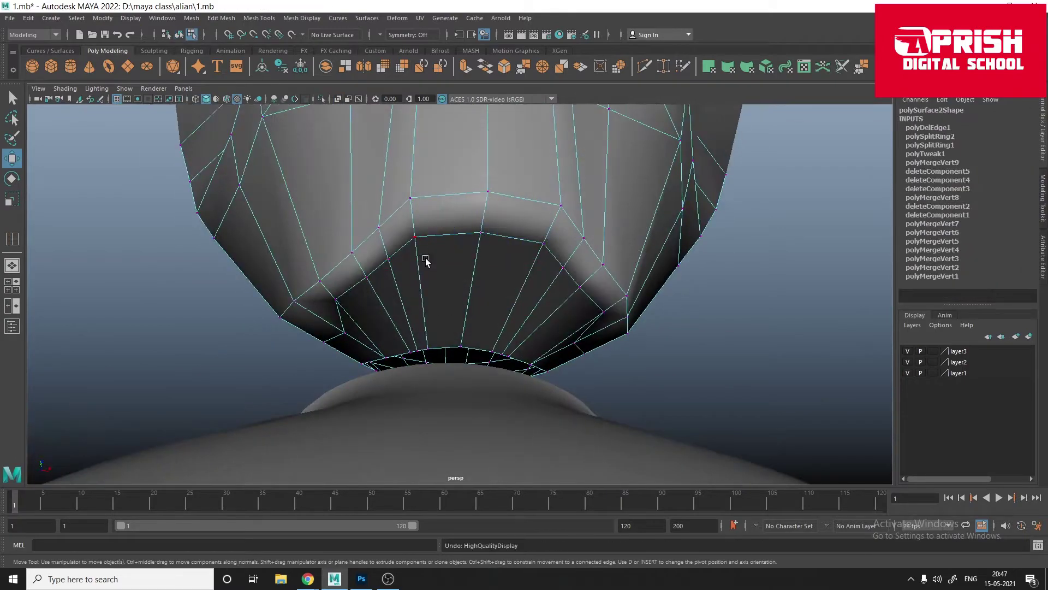
pyautogui.click(425, 261)
pyautogui.hotkey('ctrl', '1')
pyautogui.moveTo(426, 261)
pyautogui.keyDown('alt'); pyautogui.mouseDown()
pyautogui.moveTo(498, 250)
pyautogui.moveTo(367, 258)
pyautogui.moveTo(576, 203)
pyautogui.mouseUp(); pyautogui.keyUp('alt')
# Step: Push the vertices above and beside the eye opening along their normals
pyautogui.click(1017, 34)
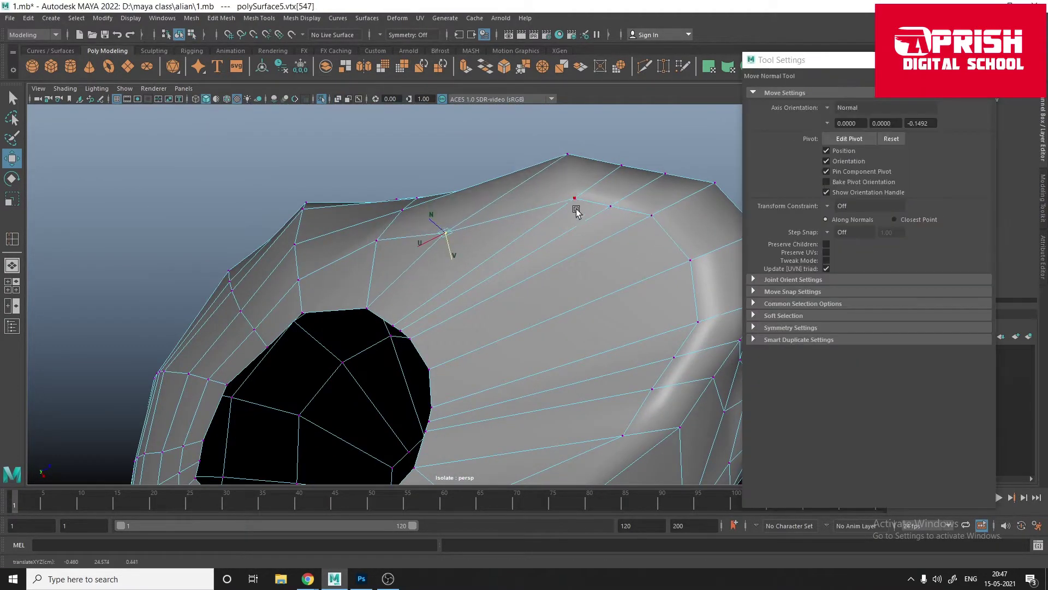
pyautogui.click(665, 268)
pyautogui.keyDown('alt'); pyautogui.moveTo(665, 268); pyautogui.dragTo(511, 254); pyautogui.keyUp('alt')
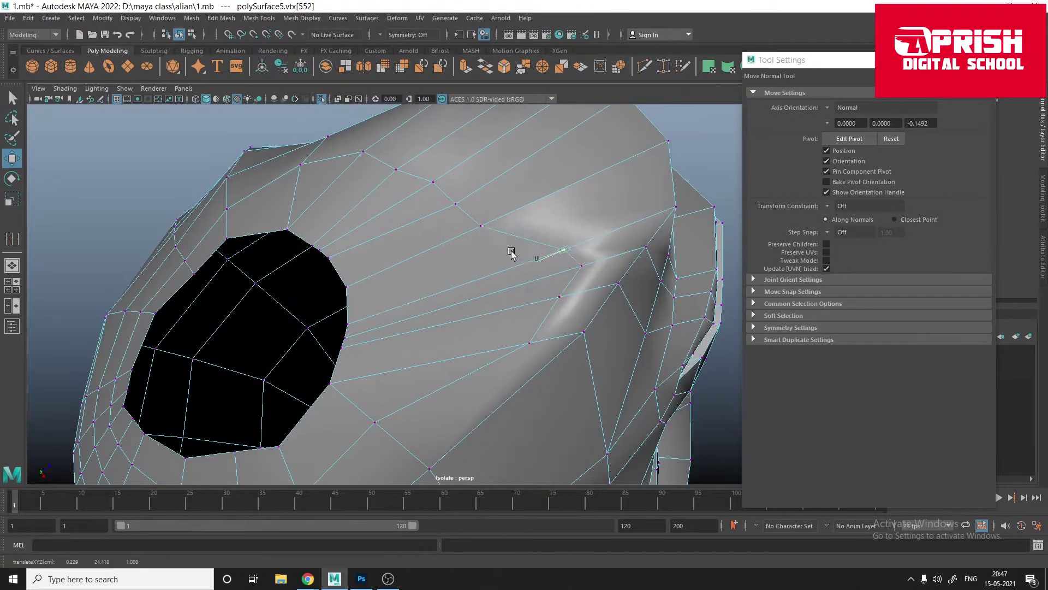
pyautogui.click(472, 288)
pyautogui.keyDown('alt'); pyautogui.moveTo(472, 288); pyautogui.dragTo(506, 288); pyautogui.keyUp('alt')
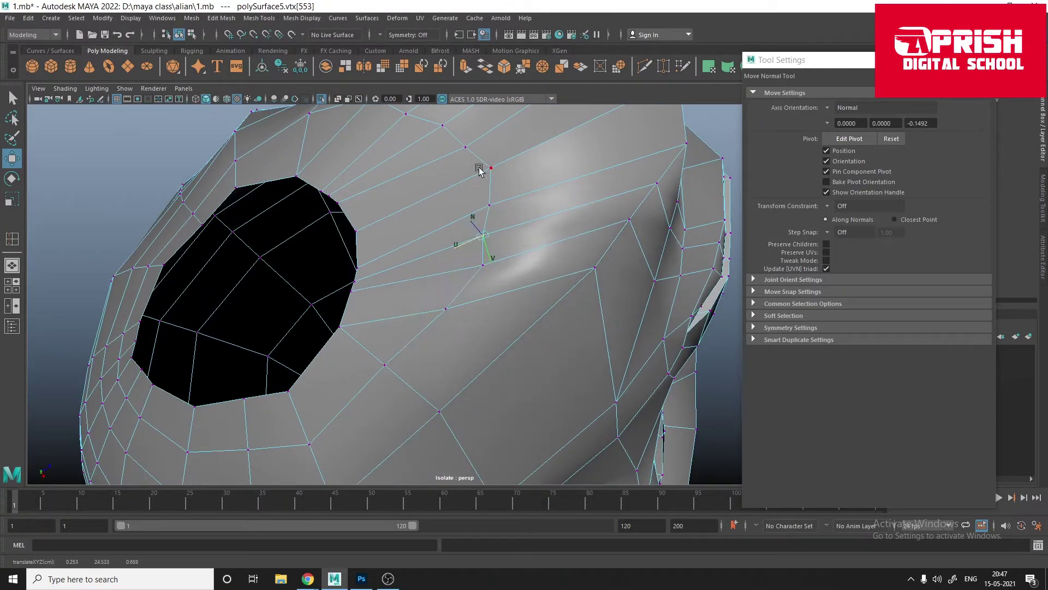
pyautogui.keyDown('alt'); pyautogui.moveTo(479, 244); pyautogui.dragTo(402, 299); pyautogui.keyUp('alt')
pyautogui.moveTo(402, 300); pyautogui.dragTo(415, 196, button='right')
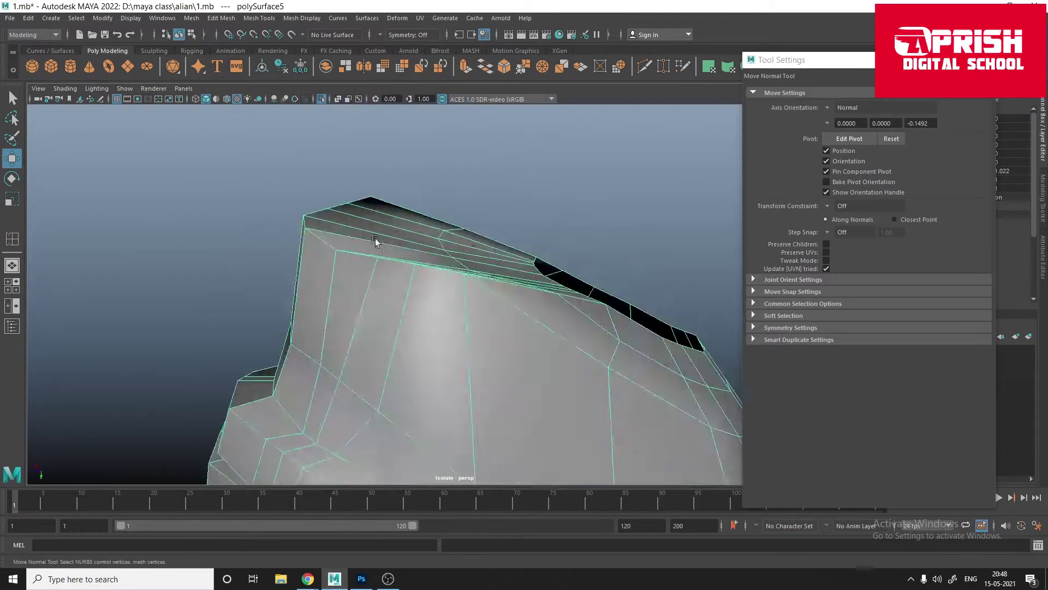
pyautogui.keyDown('alt'); pyautogui.moveTo(379, 234); pyautogui.dragTo(327, 164); pyautogui.keyUp('alt')
# Step: Smooth the whole head with the Sculpting Smooth Tool, down to the chin, in smooth preview
pyautogui.click(259, 18)
pyautogui.moveTo(264, 133)
pyautogui.click(410, 190)
pyautogui.keyDown('alt'); pyautogui.moveTo(415, 218); pyautogui.dragTo(382, 267); pyautogui.keyUp('alt')
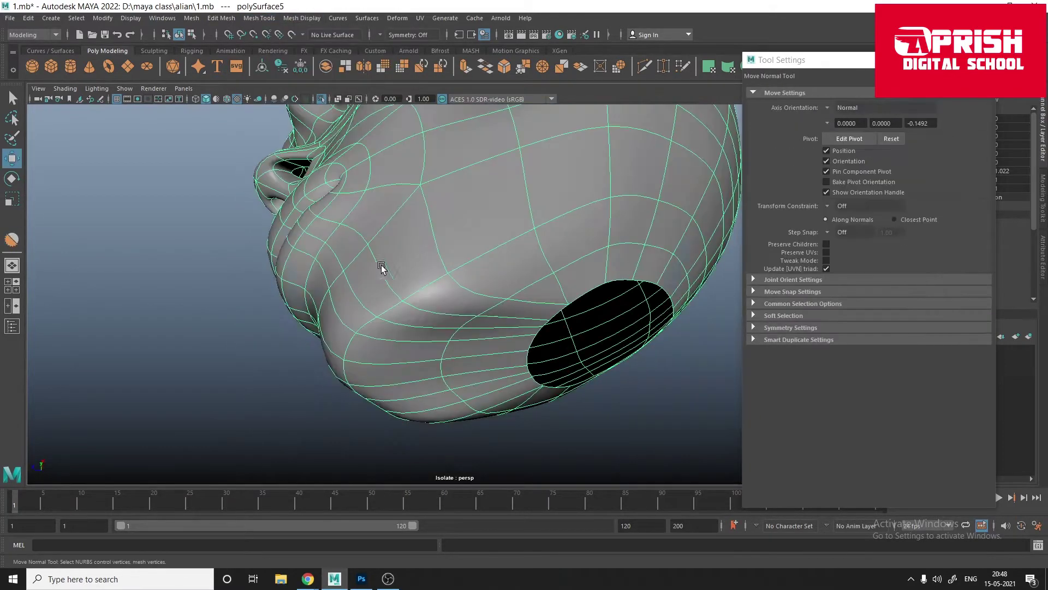
pyautogui.click(392, 188)
pyautogui.press('3')
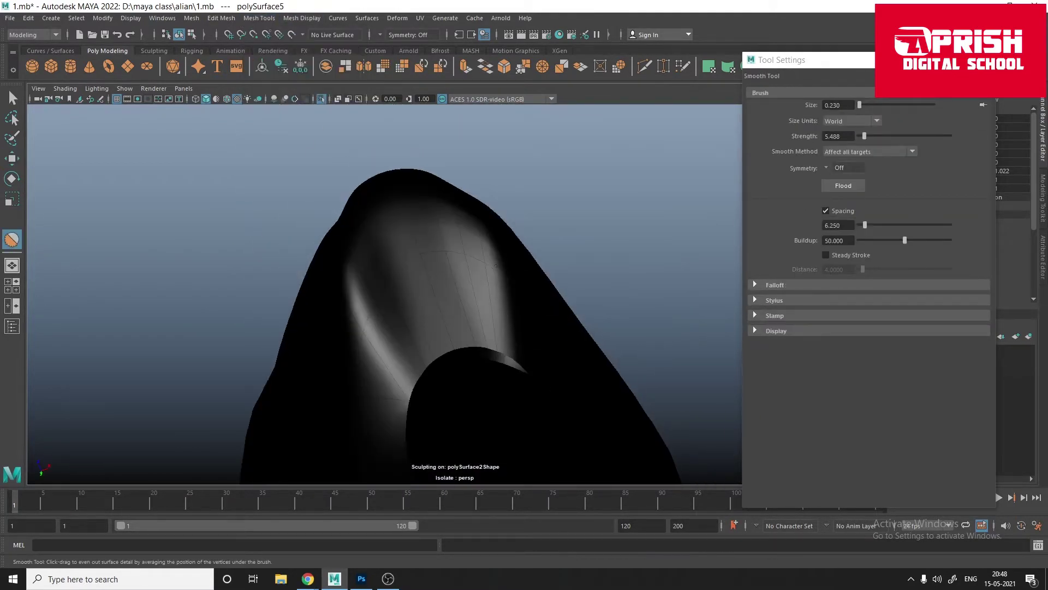
pyautogui.keyDown('alt'); pyautogui.moveTo(496, 266); pyautogui.dragTo(393, 306); pyautogui.keyUp('alt')
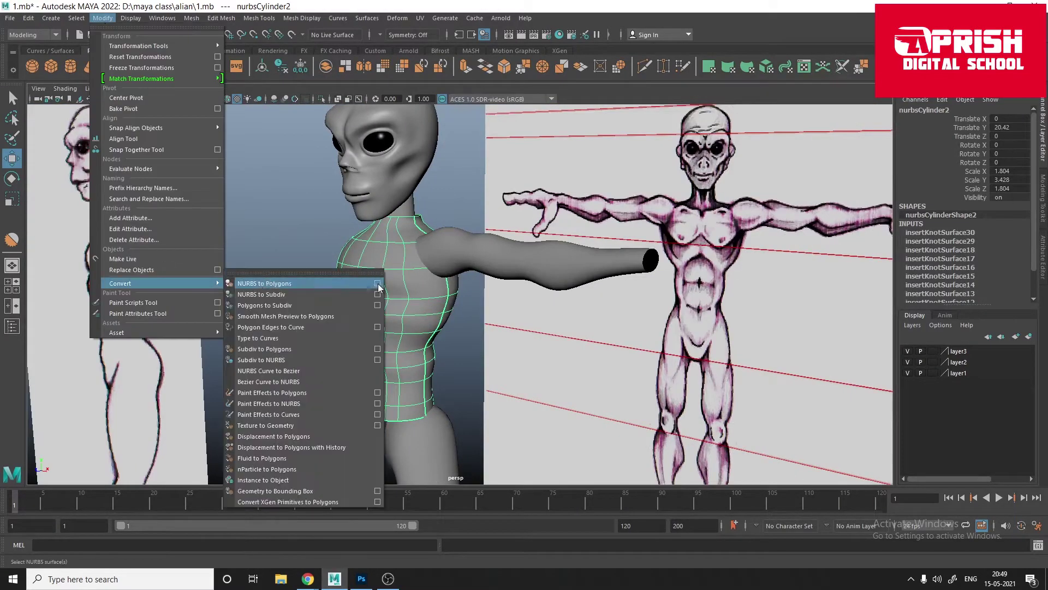
# Step: Tessellate the NURBS torso cylinder into a quad polygon mesh using control points
pyautogui.click(378, 283)
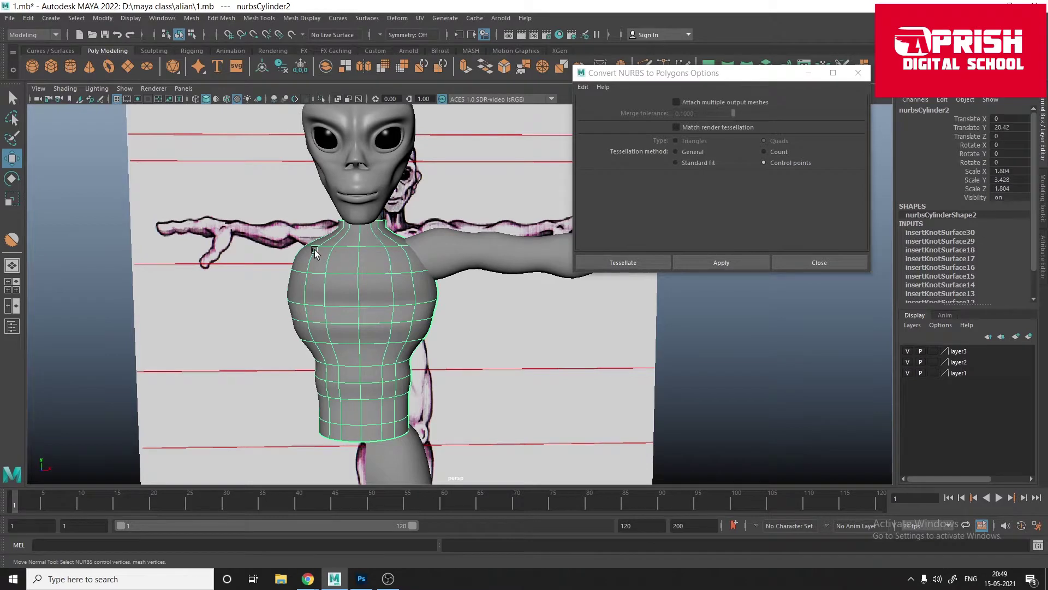
pyautogui.keyDown('alt'); pyautogui.moveTo(315, 251); pyautogui.dragTo(407, 258); pyautogui.keyUp('alt')
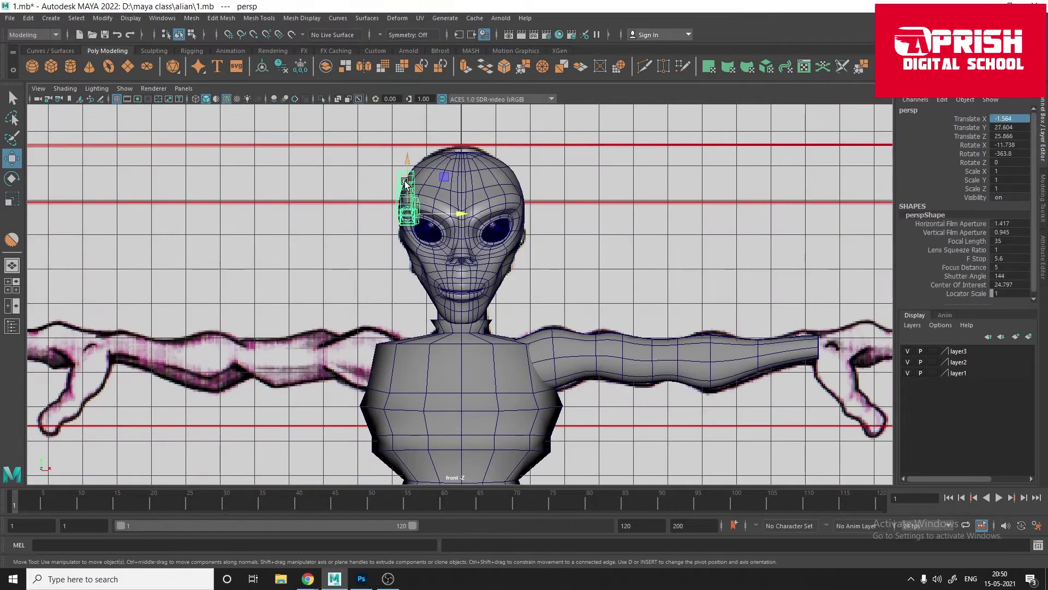
# Step: Hide the original NURBS torso and switch to the four-view layout
pyautogui.scroll(3, 597, 339)
pyautogui.hotkey('ctrl', 'h')
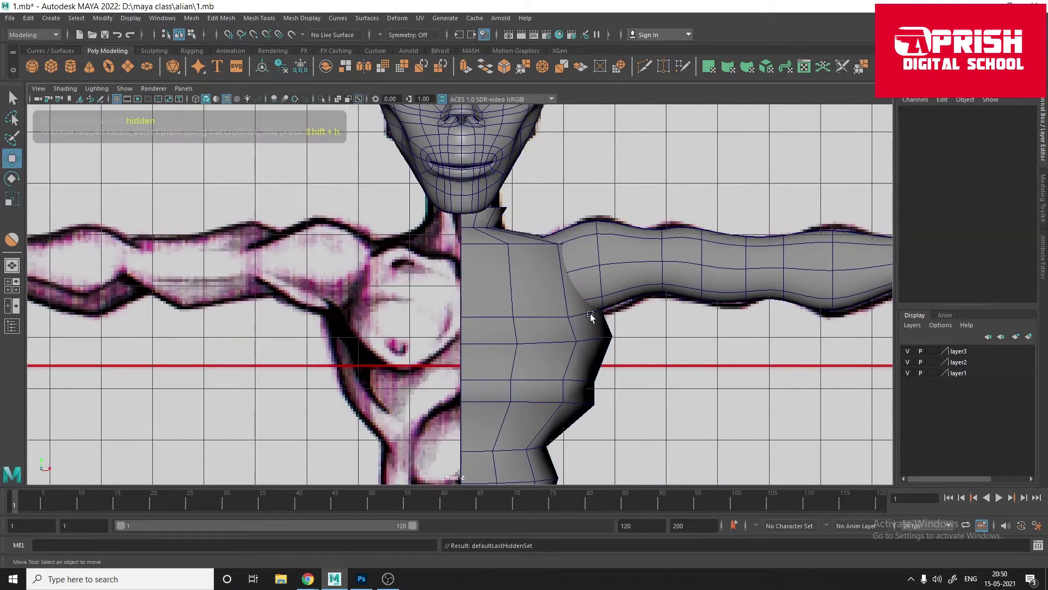
pyautogui.scroll(2, 544, 320)
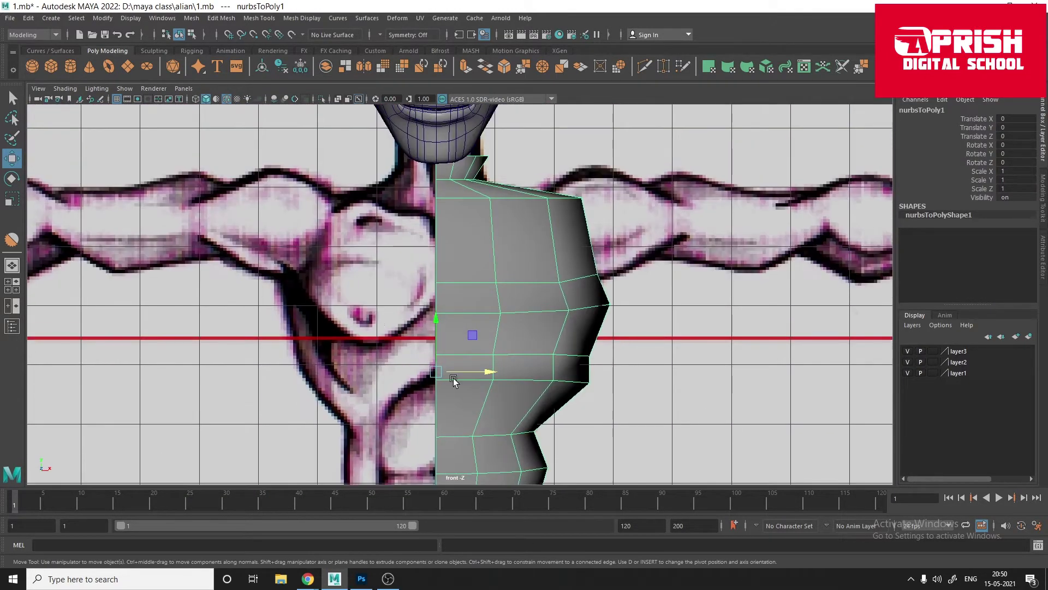
pyautogui.scroll(-2, 453, 380)
pyautogui.keyDown('alt'); pyautogui.moveTo(633, 327); pyautogui.dragTo(566, 379, button='middle'); pyautogui.keyUp('alt')
pyautogui.scroll(4, 507, 273)
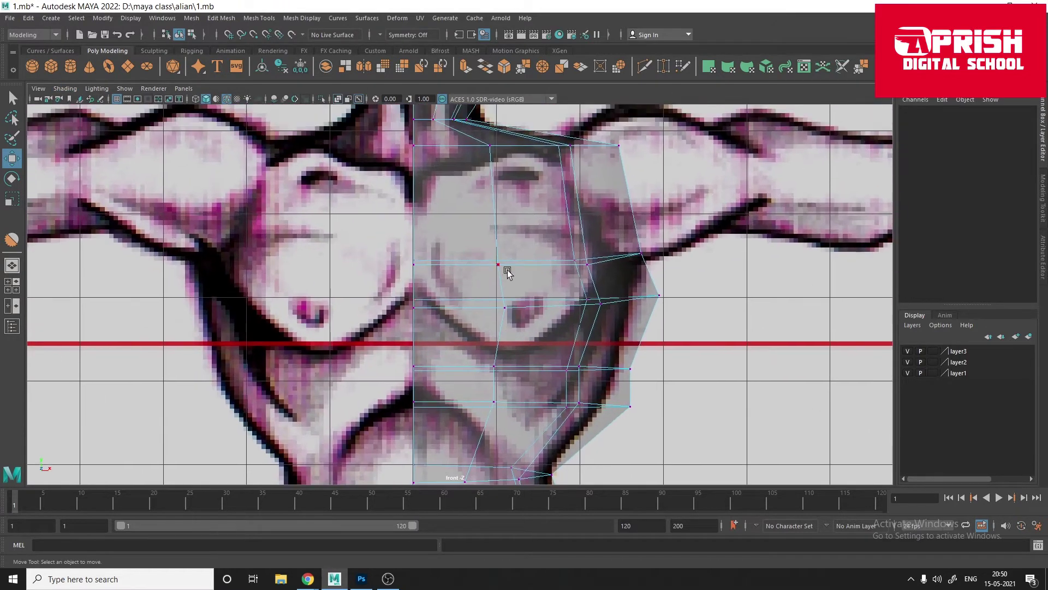
pyautogui.hotkey('ctrl', 'z')
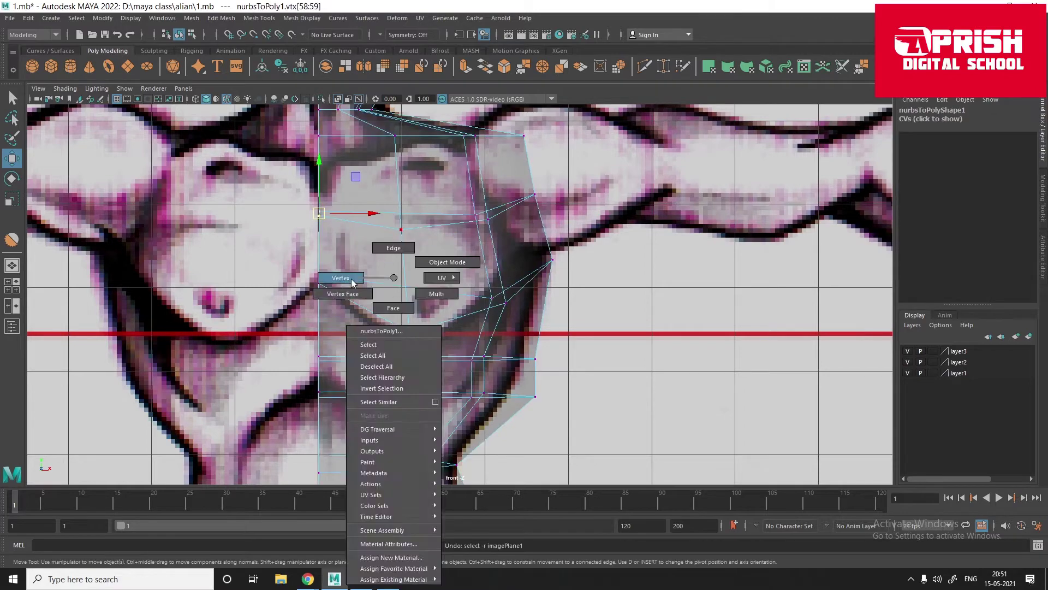
pyautogui.hotkey('ctrl', 'z')
pyautogui.press('space')
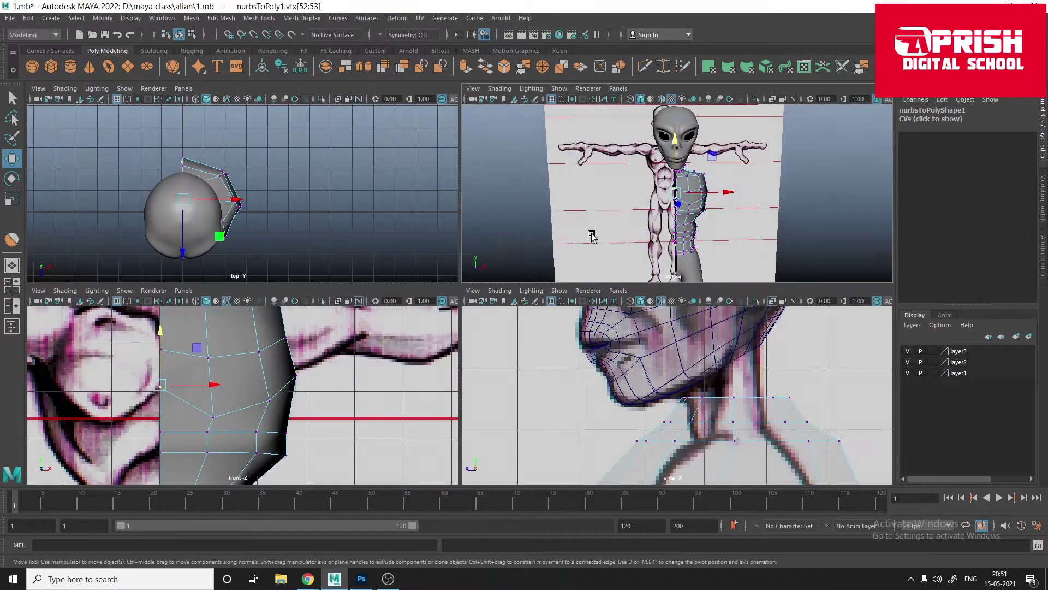
pyautogui.press('space')
pyautogui.keyDown('alt'); pyautogui.moveTo(697, 327); pyautogui.dragTo(532, 339); pyautogui.keyUp('alt')
pyautogui.press('space')
pyautogui.press('space')
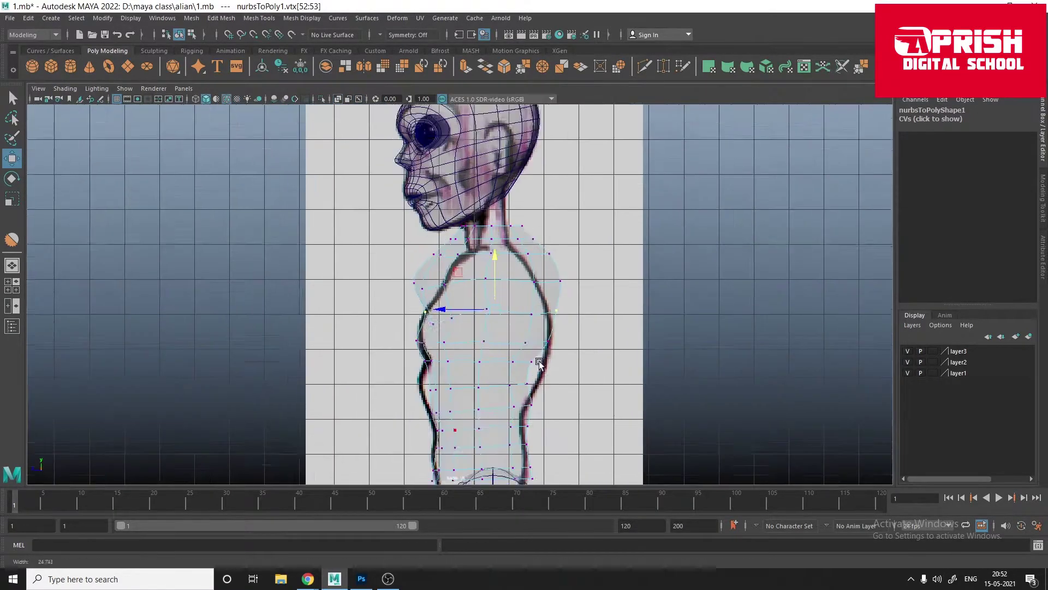
# Step: Pull chest and belly vertices in the side view to follow the sketch outline
pyautogui.scroll(-2, 491, 305)
pyautogui.scroll(5, 506, 322)
pyautogui.scroll(3, 546, 311)
pyautogui.scroll(-2, 422, 356)
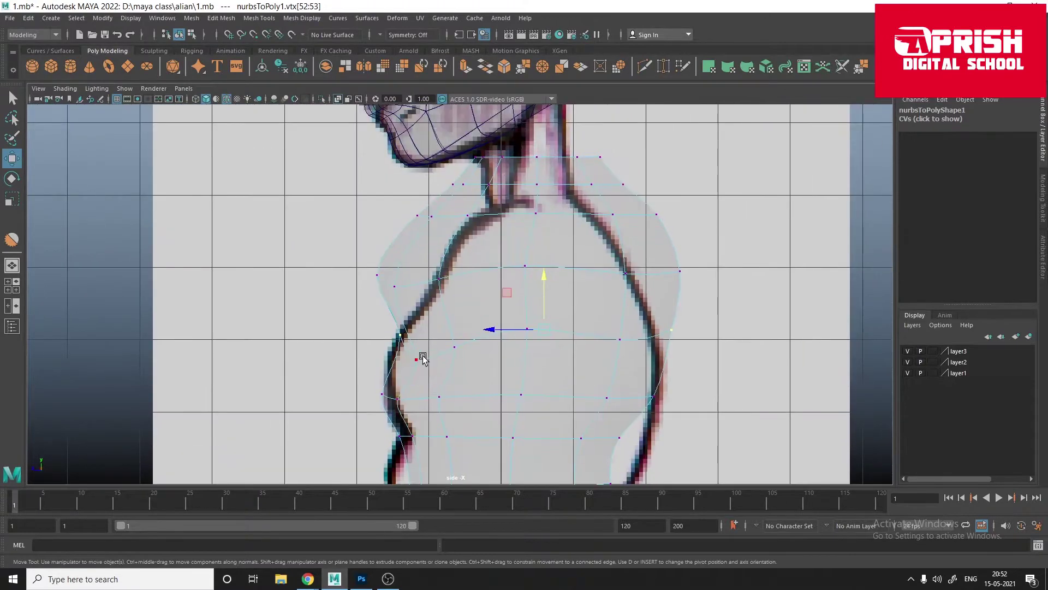
pyautogui.moveTo(421, 356)
pyautogui.keyDown('alt'); pyautogui.mouseDown(button='middle')
pyautogui.moveTo(403, 227)
pyautogui.moveTo(441, 312)
pyautogui.mouseUp(button='middle'); pyautogui.keyUp('alt')
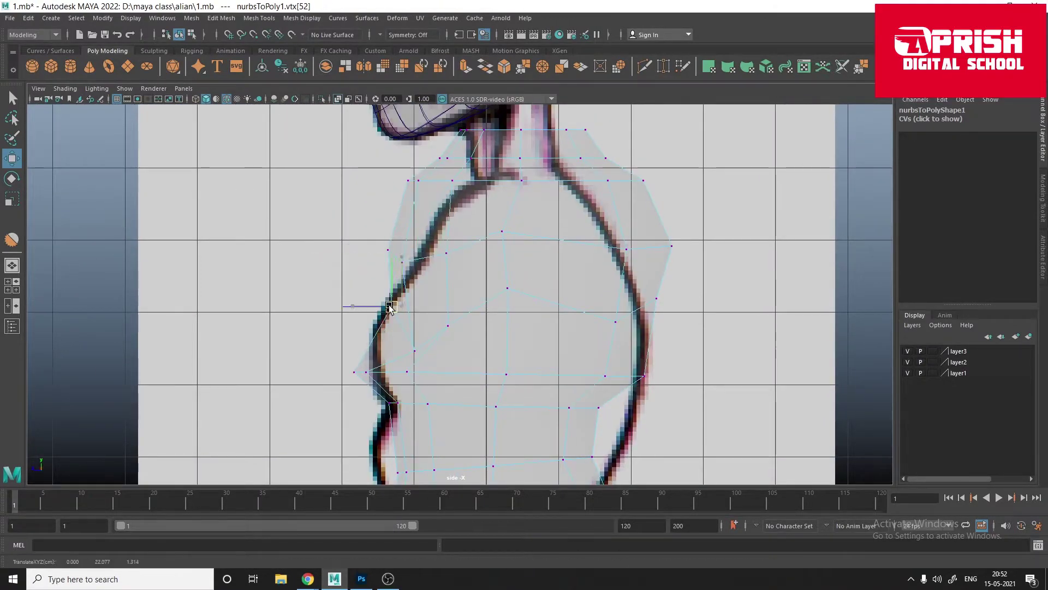
pyautogui.scroll(-3, 389, 307)
pyautogui.scroll(-1, 330, 327)
pyautogui.click(331, 327)
pyautogui.moveTo(459, 387); pyautogui.dragTo(431, 385, button='right')
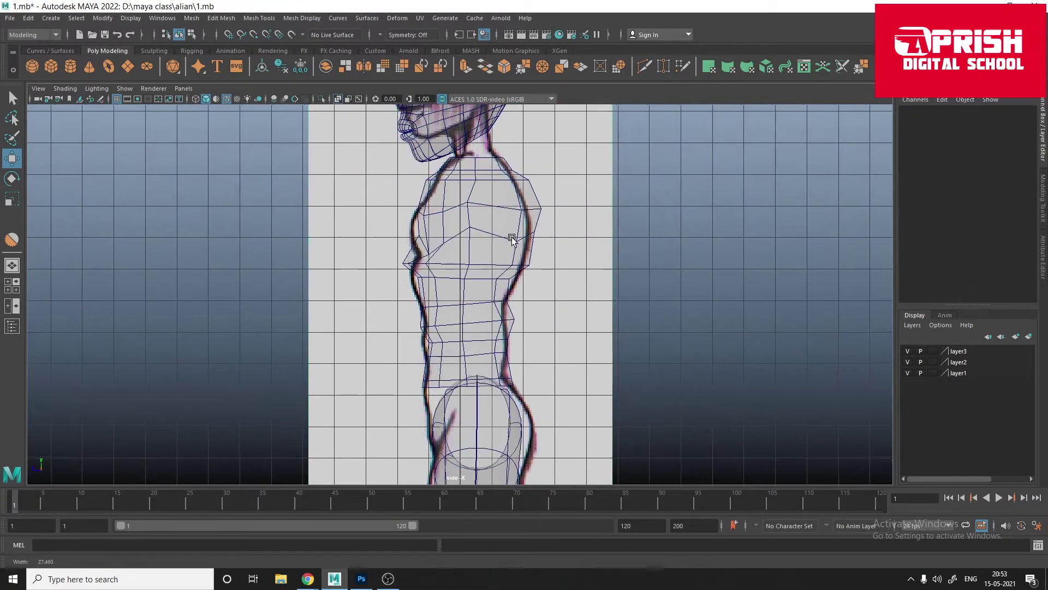
pyautogui.scroll(3, 407, 208)
pyautogui.click(419, 342)
pyautogui.click(498, 216)
pyautogui.scroll(2, 467, 266)
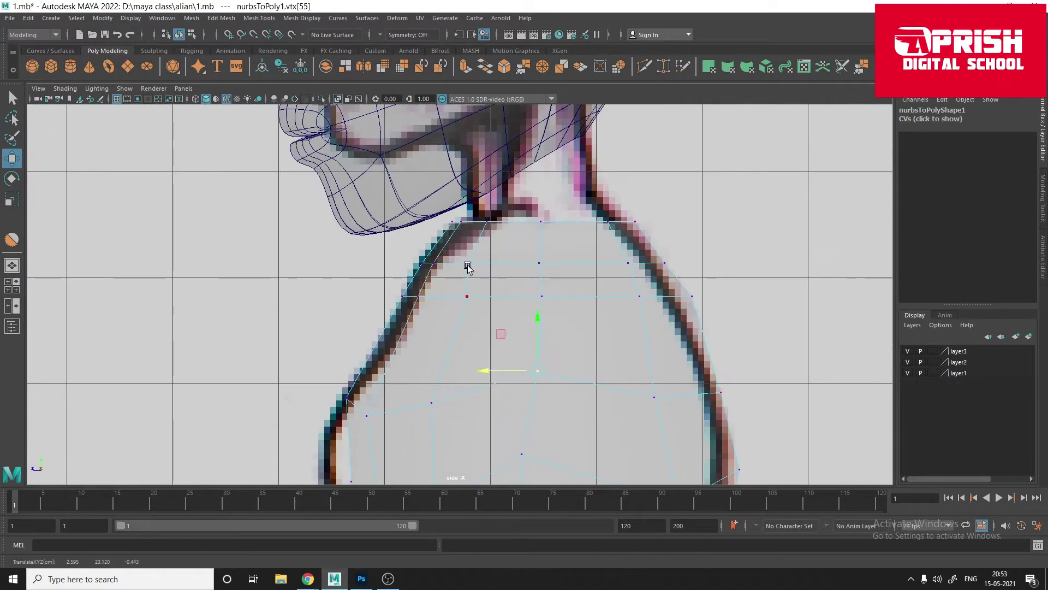
pyautogui.keyDown('alt'); pyautogui.moveTo(673, 313); pyautogui.dragTo(550, 343, button='middle'); pyautogui.keyUp('alt')
pyautogui.scroll(-3, 437, 322)
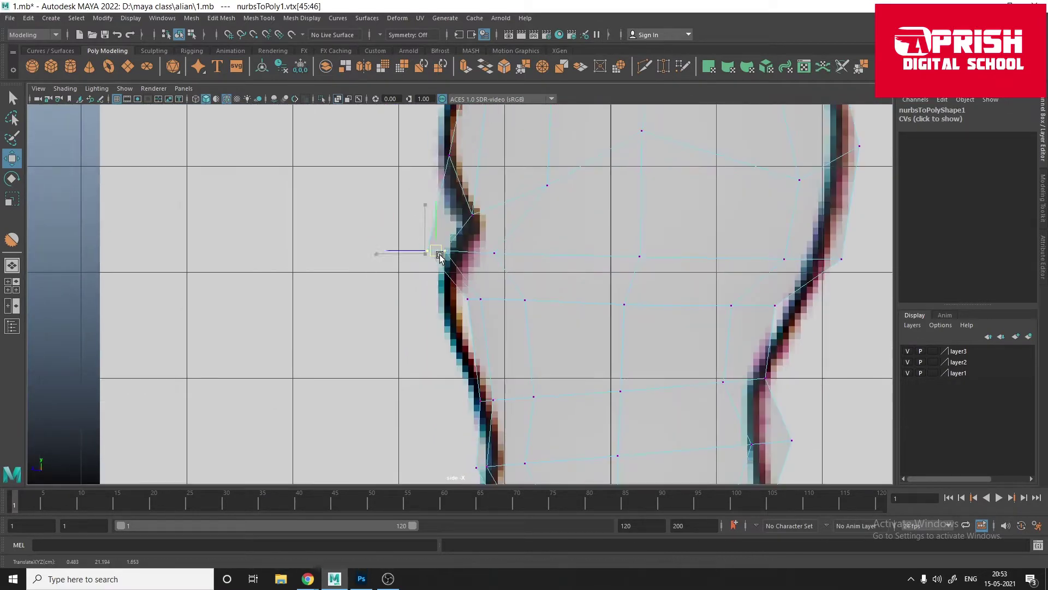
pyautogui.press('space')
# Step: Move the side and waist vertices in the front view to fit the reference waist
pyautogui.keyDown('alt'); pyautogui.moveTo(437, 322); pyautogui.dragTo(491, 327); pyautogui.keyUp('alt')
pyautogui.scroll(4, 498, 358)
pyautogui.press('space')
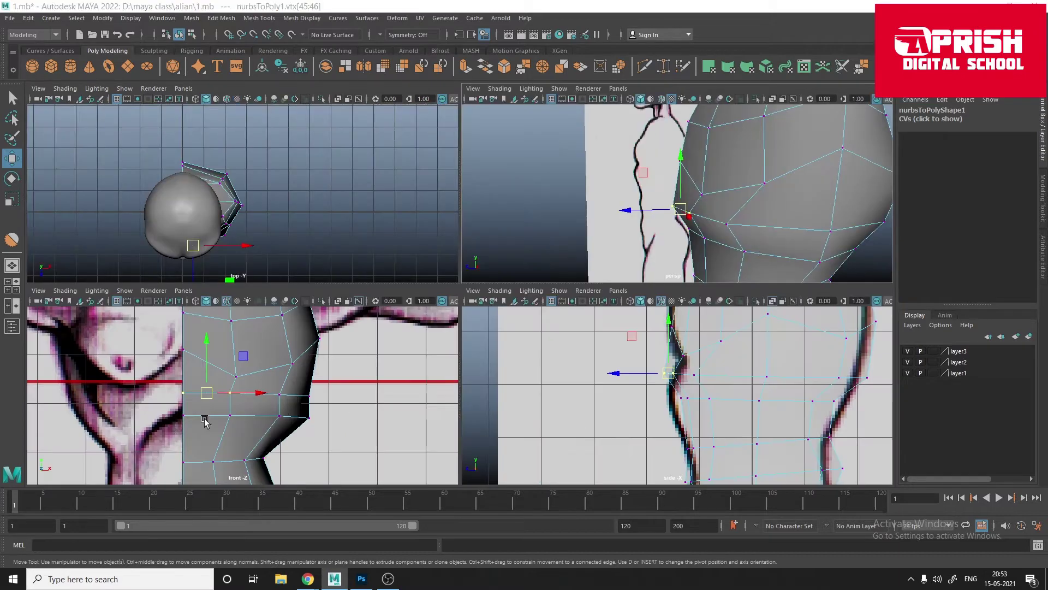
pyautogui.press('space')
pyautogui.click(38, 88)
pyautogui.click(82, 180)
pyautogui.click(409, 270)
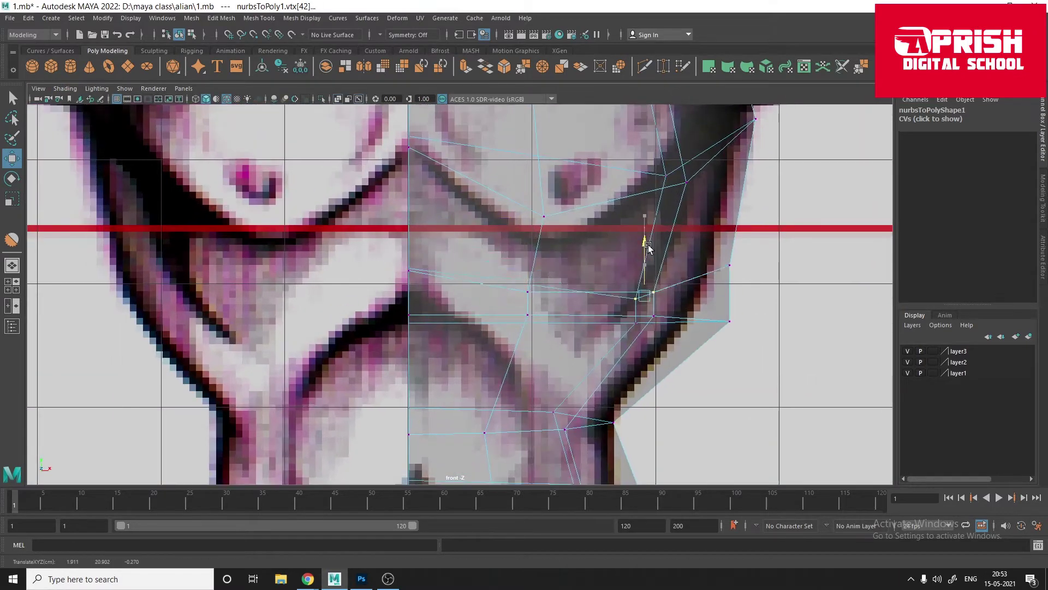
pyautogui.keyDown('alt'); pyautogui.moveTo(648, 246); pyautogui.dragTo(685, 208, button='middle'); pyautogui.keyUp('alt')
pyautogui.moveTo(426, 207); pyautogui.dragTo(464, 339)
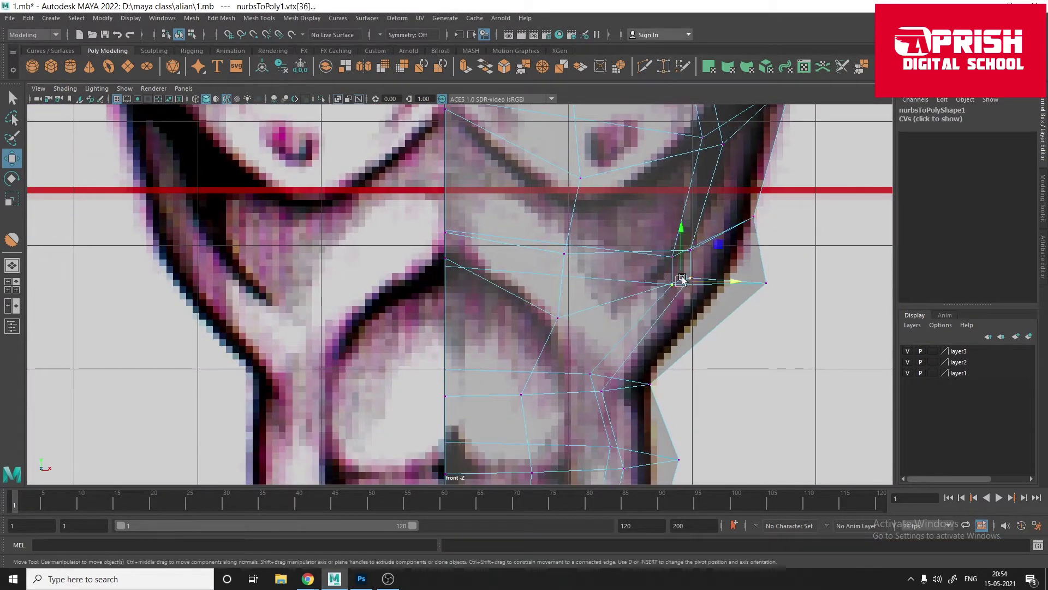
pyautogui.press('5')
pyautogui.scroll(-3, 669, 323)
pyautogui.scroll(-2, 517, 272)
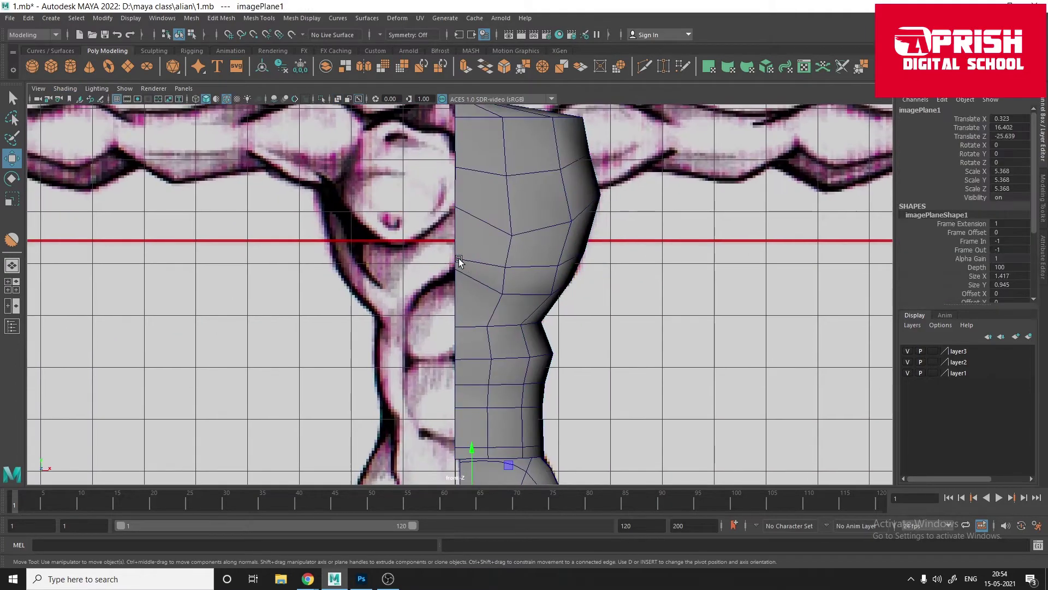
pyautogui.keyDown('alt'); pyautogui.moveTo(457, 215); pyautogui.dragTo(479, 230, button='middle'); pyautogui.keyUp('alt')
# Step: Tilt the extruded shoulder faces out from the torso
pyautogui.press('space')
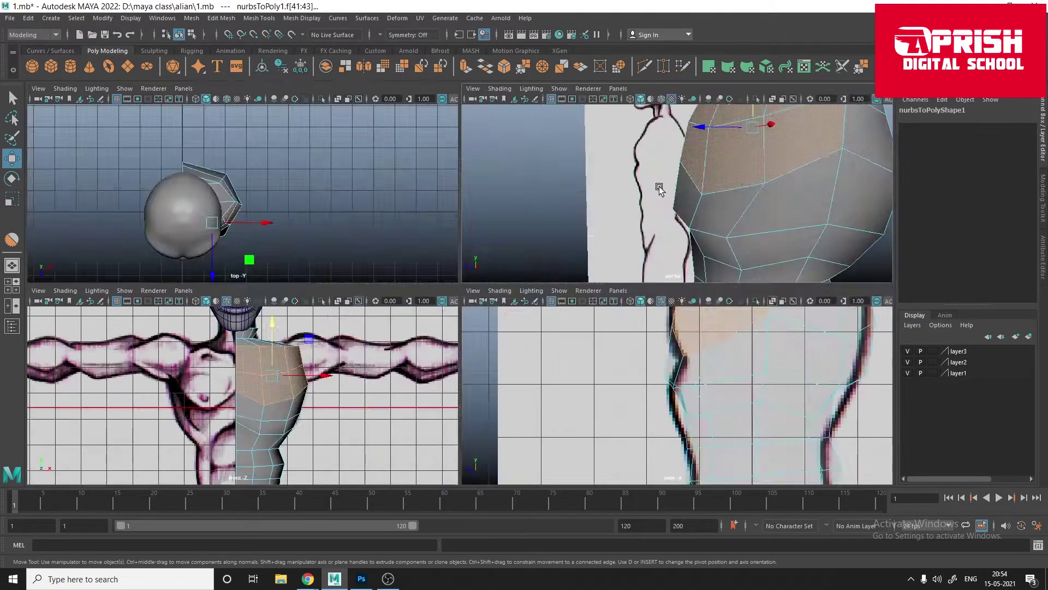
pyautogui.press('space')
pyautogui.moveTo(627, 304)
pyautogui.keyDown('alt'); pyautogui.mouseDown()
pyautogui.moveTo(533, 285)
pyautogui.moveTo(667, 278)
pyautogui.moveTo(546, 218)
pyautogui.mouseUp(); pyautogui.keyUp('alt')
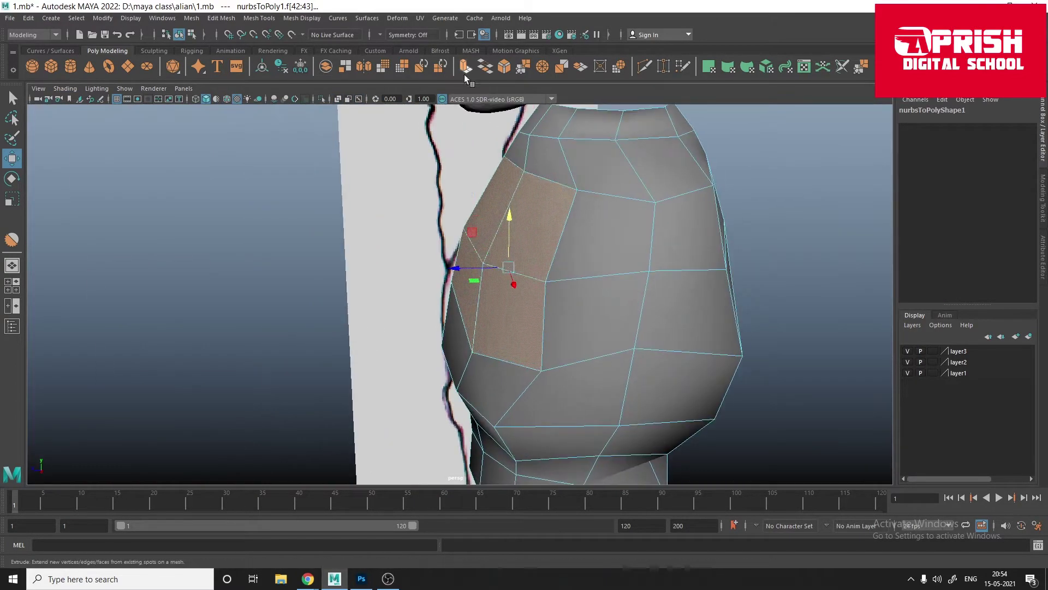
pyautogui.moveTo(443, 254)
pyautogui.keyDown('alt'); pyautogui.mouseDown()
pyautogui.moveTo(428, 315)
pyautogui.moveTo(393, 253)
pyautogui.mouseUp(); pyautogui.keyUp('alt')
pyautogui.moveTo(393, 253); pyautogui.dragTo(433, 244, button='right')
pyautogui.keyDown('alt'); pyautogui.moveTo(433, 244); pyautogui.dragTo(398, 295); pyautogui.keyUp('alt')
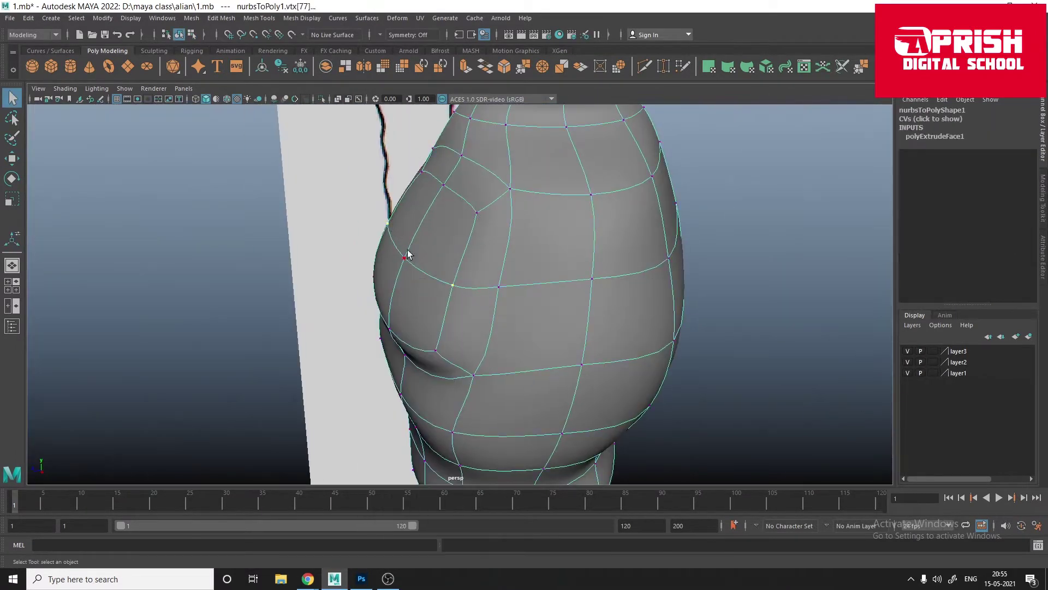
pyautogui.scroll(-5, 440, 201)
pyautogui.keyDown('alt'); pyautogui.moveTo(440, 201); pyautogui.dragTo(485, 298); pyautogui.keyUp('alt')
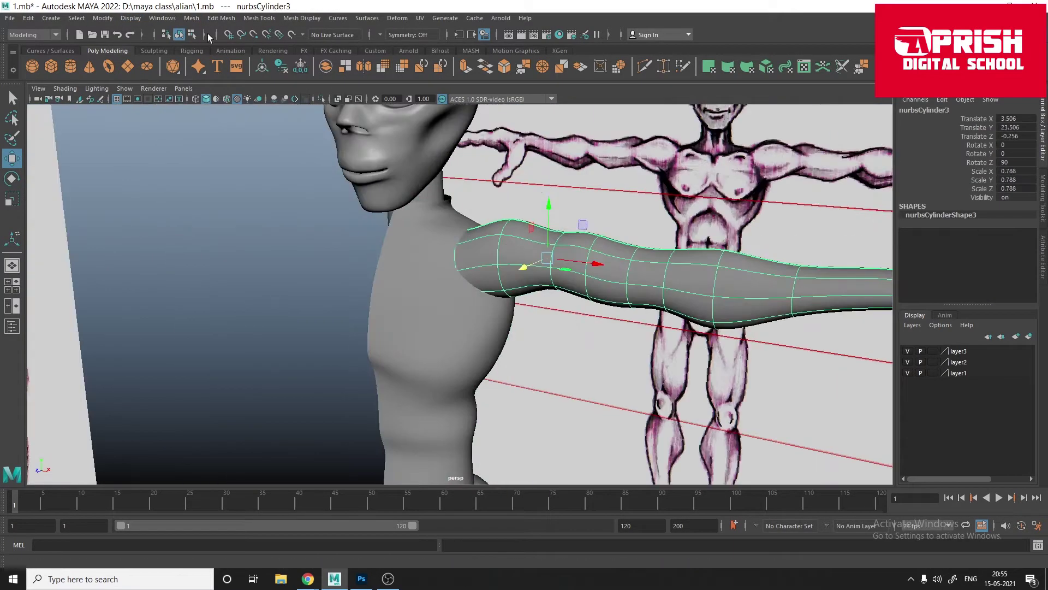
# Step: Convert the NURBS arm cylinder into a low-poly polygon mesh
pyautogui.click(103, 18)
pyautogui.click(436, 290)
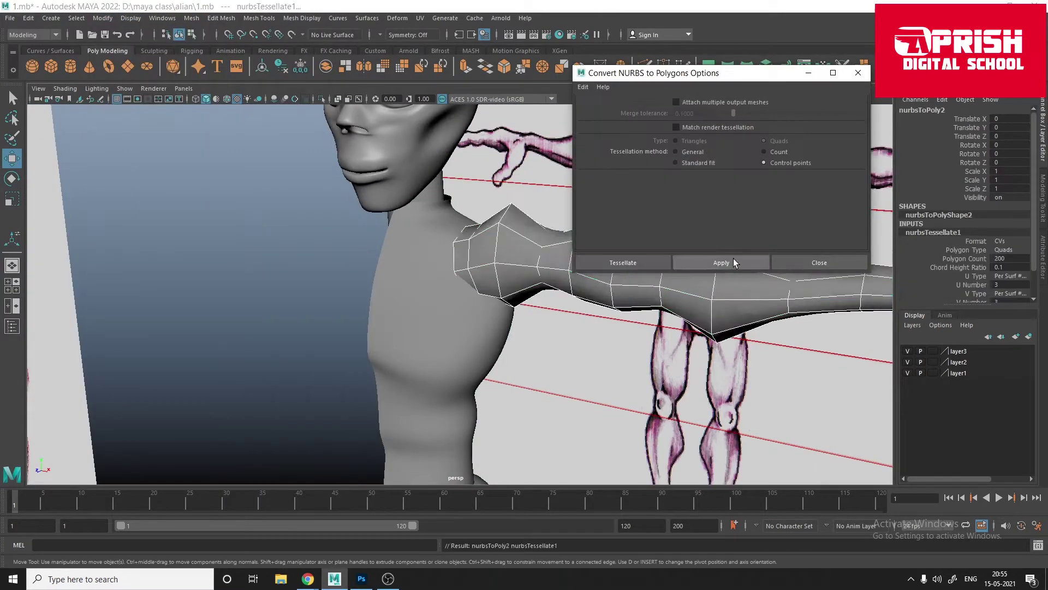
pyautogui.click(627, 262)
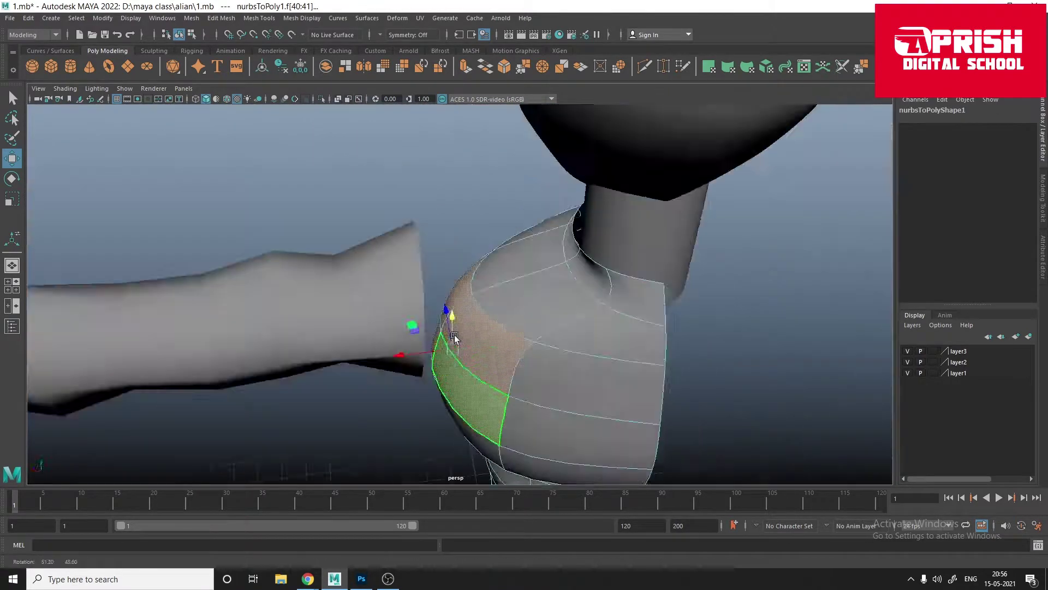
pyautogui.keyDown('alt'); pyautogui.moveTo(454, 337); pyautogui.dragTo(492, 305); pyautogui.keyUp('alt')
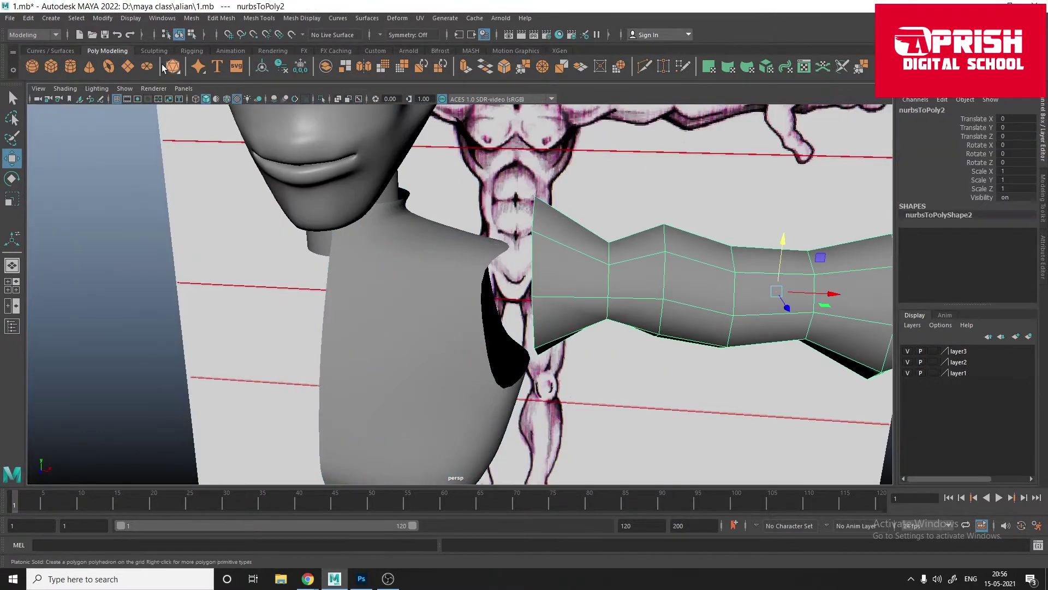
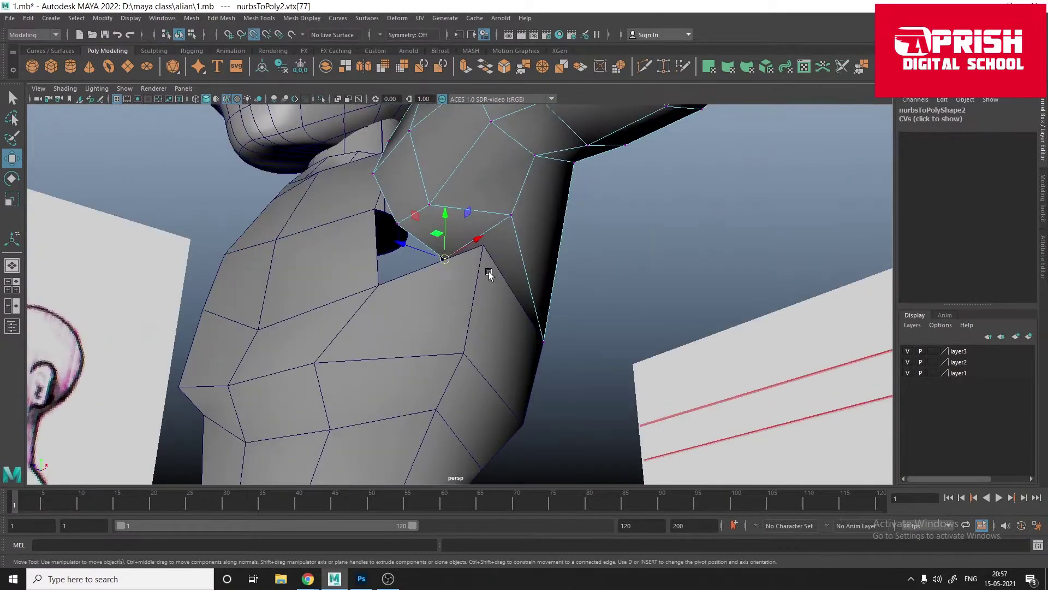
# Step: Tweak the vertices along the shoulder seam where the arm meets the chest
pyautogui.keyDown('alt'); pyautogui.moveTo(489, 275); pyautogui.dragTo(385, 345); pyautogui.keyUp('alt')
pyautogui.keyDown('alt'); pyautogui.moveTo(473, 280); pyautogui.dragTo(446, 242); pyautogui.keyUp('alt')
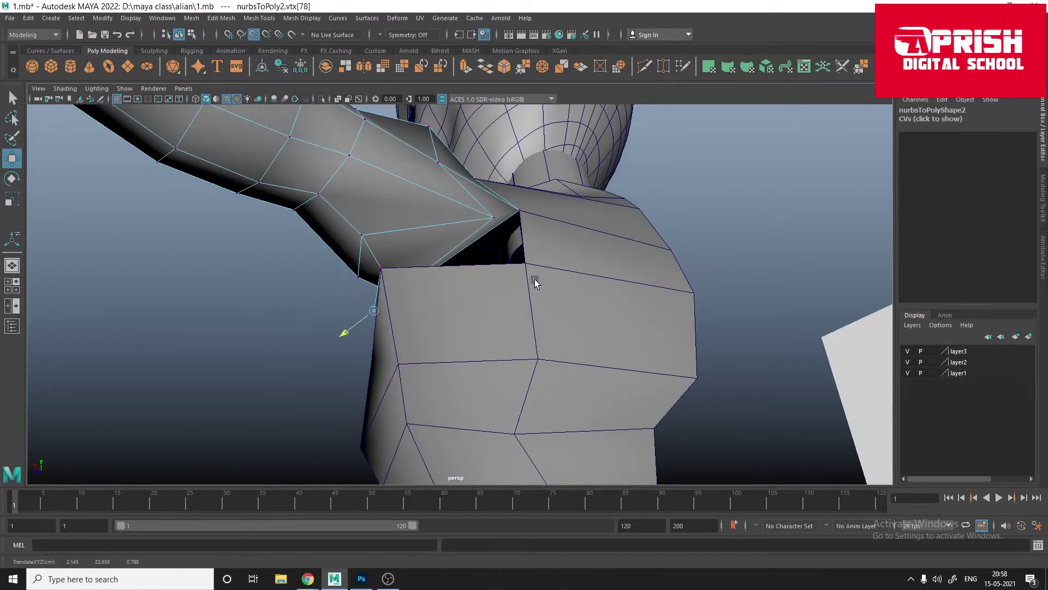
pyautogui.keyDown('alt'); pyautogui.moveTo(529, 321); pyautogui.dragTo(475, 274); pyautogui.keyUp('alt')
pyautogui.click(389, 266)
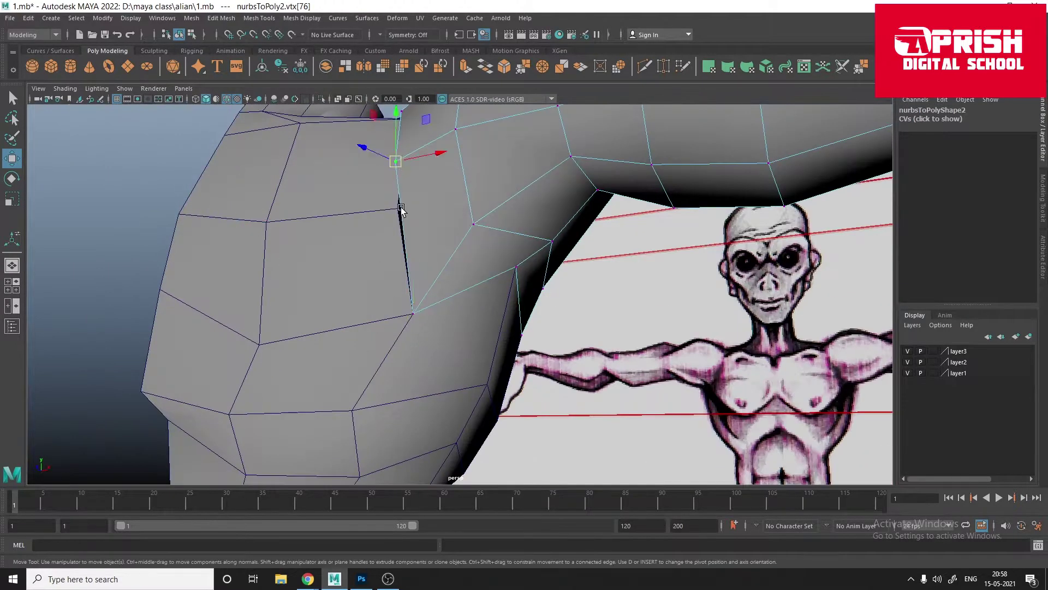
pyautogui.moveTo(401, 209)
pyautogui.keyDown('alt'); pyautogui.mouseDown()
pyautogui.moveTo(491, 224)
pyautogui.moveTo(440, 300)
pyautogui.moveTo(546, 246)
pyautogui.moveTo(464, 273)
pyautogui.mouseUp(); pyautogui.keyUp('alt')
pyautogui.press('F8')
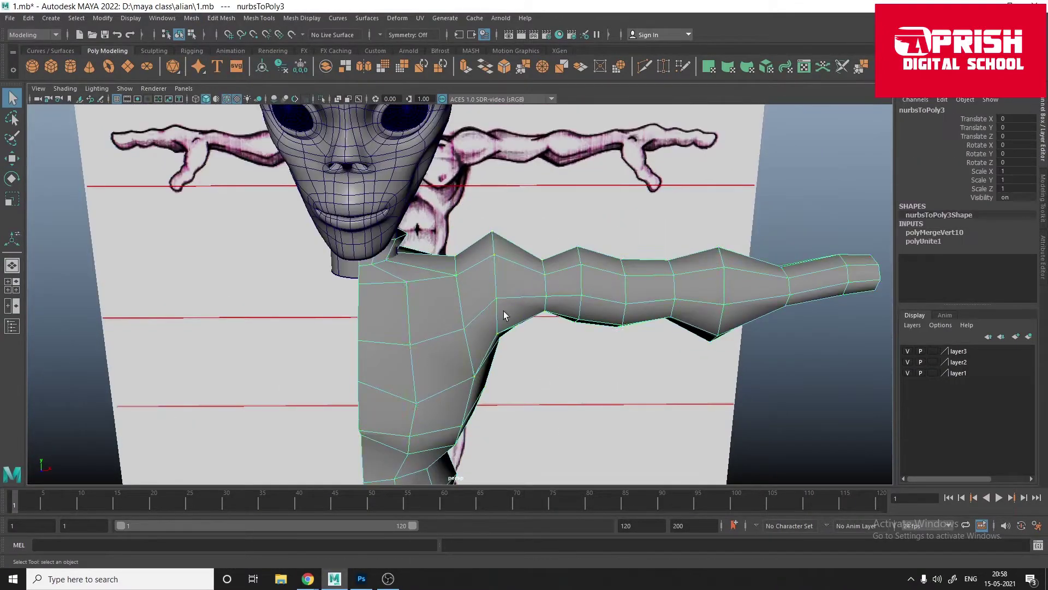
pyautogui.moveTo(503, 310)
pyautogui.keyDown('alt'); pyautogui.mouseDown()
pyautogui.moveTo(470, 323)
pyautogui.moveTo(486, 310)
pyautogui.mouseUp(); pyautogui.keyUp('alt')
pyautogui.press('F9')
pyautogui.click(468, 295)
# Step: Set the Move tool axis orientation to Normal and adjust the neighbouring shoulder vertex
pyautogui.click(847, 107)
pyautogui.click(848, 142)
pyautogui.keyDown('alt'); pyautogui.moveTo(490, 297); pyautogui.dragTo(559, 298, button='middle'); pyautogui.keyUp('alt')
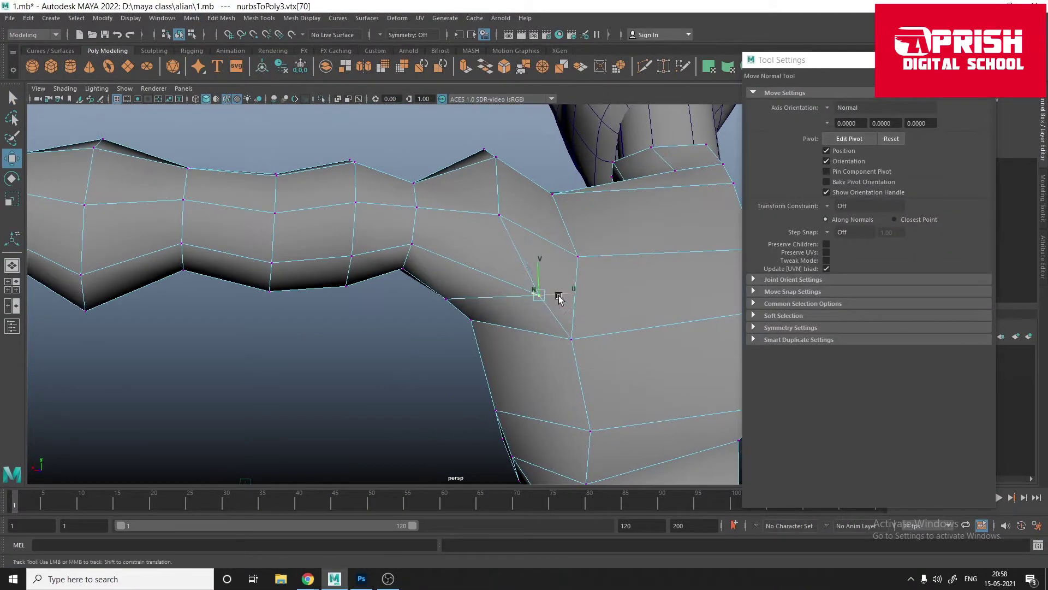
pyautogui.moveTo(487, 252)
pyautogui.keyDown('alt'); pyautogui.mouseDown()
pyautogui.moveTo(468, 334)
pyautogui.moveTo(534, 293)
pyautogui.moveTo(510, 346)
pyautogui.moveTo(464, 294)
pyautogui.moveTo(503, 356)
pyautogui.mouseUp(); pyautogui.keyUp('alt')
pyautogui.click(457, 288)
# Step: Extrude two chest faces below the shoulder, then select a front shoulder vertex
pyautogui.press('F11')
pyautogui.click(456, 290)
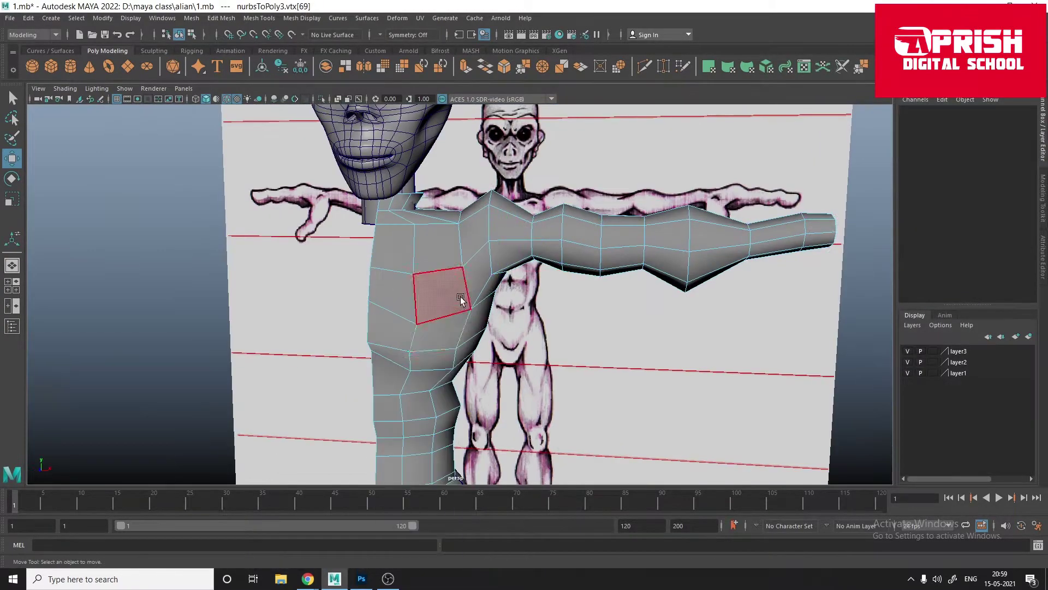
pyautogui.moveTo(461, 295)
pyautogui.keyDown('alt'); pyautogui.mouseDown()
pyautogui.moveTo(412, 240)
pyautogui.moveTo(421, 344)
pyautogui.moveTo(468, 270)
pyautogui.moveTo(558, 334)
pyautogui.moveTo(317, 270)
pyautogui.moveTo(473, 391)
pyautogui.moveTo(403, 313)
pyautogui.mouseUp(); pyautogui.keyUp('alt')
pyautogui.keyDown('shift'); pyautogui.click(412, 240); pyautogui.keyUp('shift')
pyautogui.hotkey('ctrl', 'e')
pyautogui.click(386, 300)
pyautogui.keyDown('alt'); pyautogui.moveTo(382, 368); pyautogui.dragTo(489, 404); pyautogui.keyUp('alt')
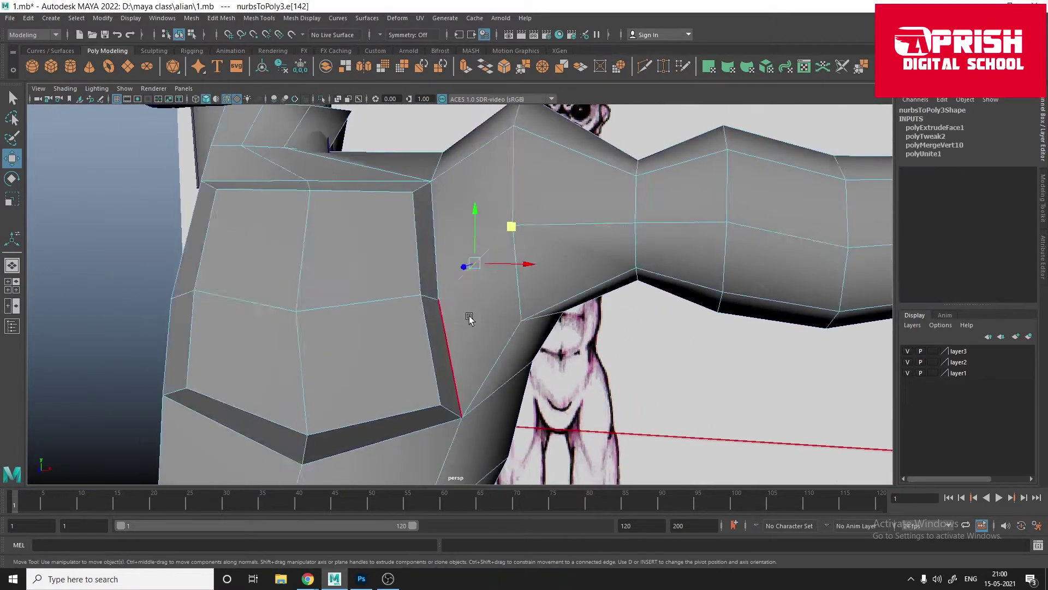
# Step: Delete the unwanted vertical edge beside the chest
pyautogui.click(419, 281)
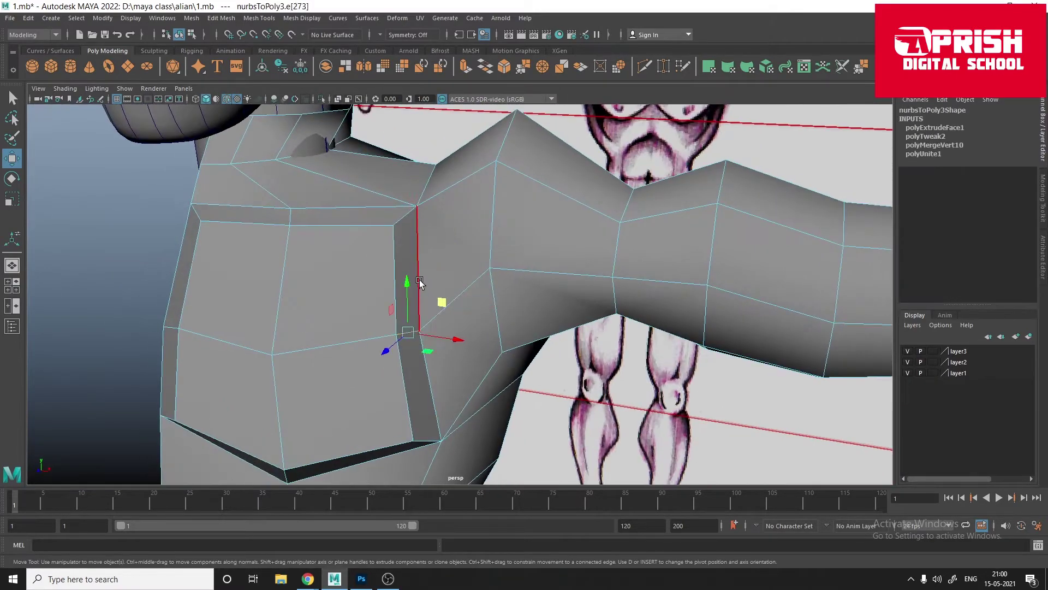
pyautogui.moveTo(399, 338)
pyautogui.keyDown('alt'); pyautogui.mouseDown()
pyautogui.moveTo(432, 238)
pyautogui.moveTo(415, 338)
pyautogui.mouseUp(); pyautogui.keyUp('alt')
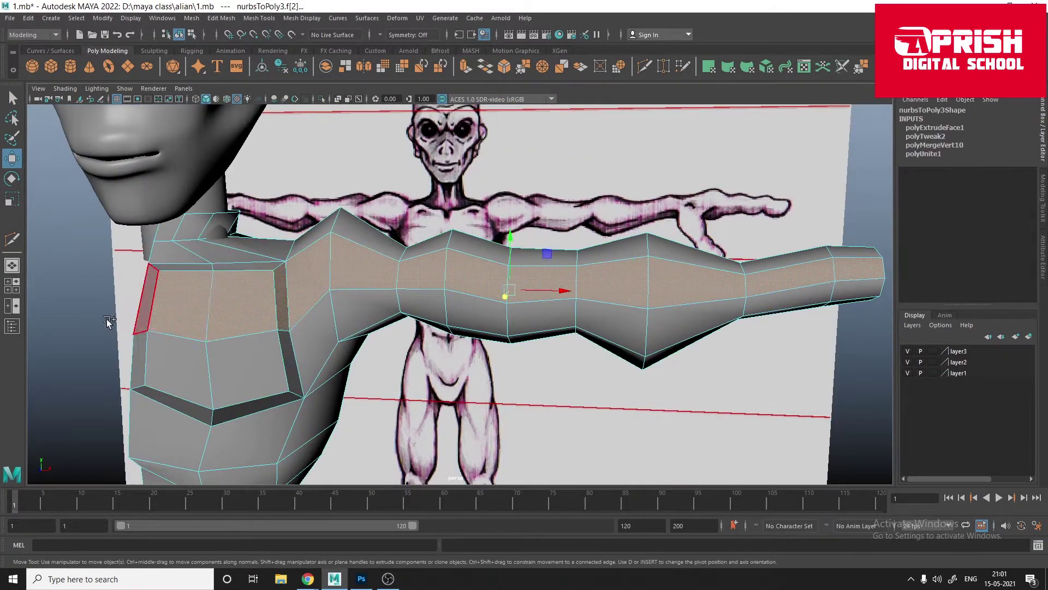
pyautogui.click(293, 398)
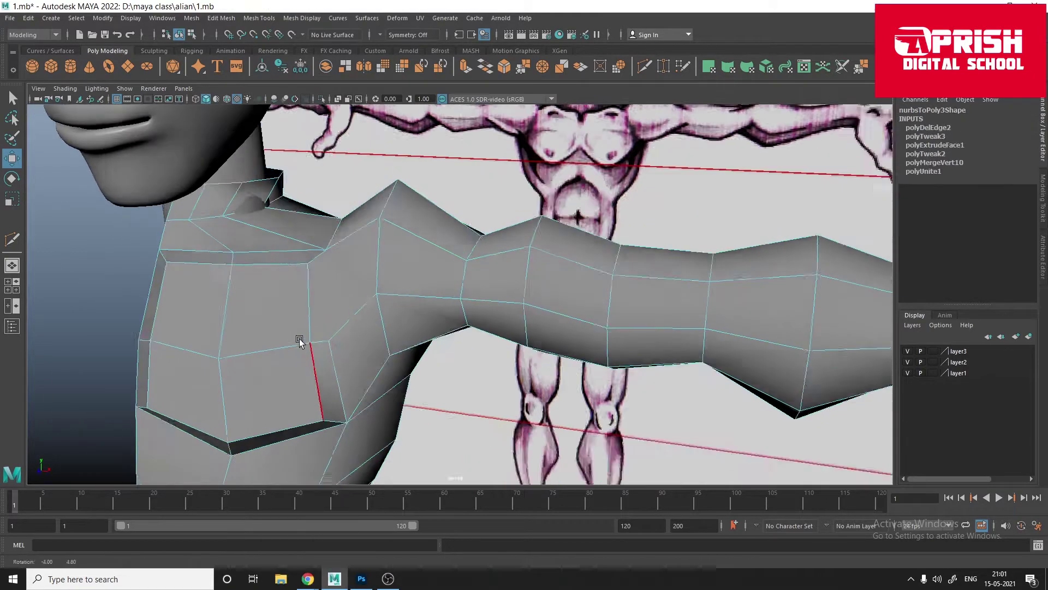
pyautogui.click(259, 18)
# Step: Select an edge across the shoulder and preview the torso smoothed
pyautogui.moveTo(296, 261); pyautogui.dragTo(302, 278, button='right')
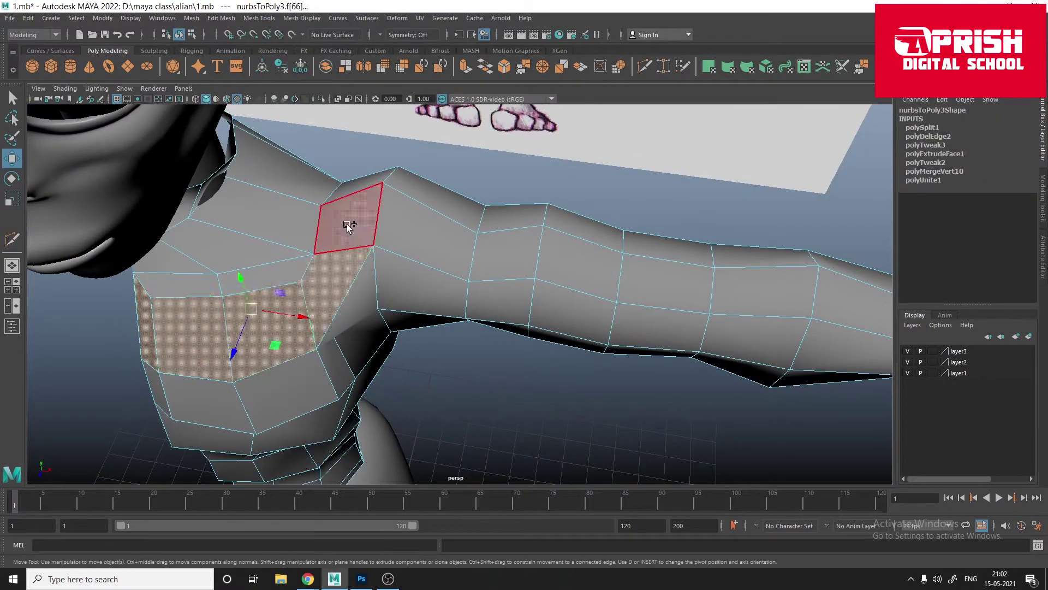
pyautogui.keyDown('alt'); pyautogui.moveTo(350, 226); pyautogui.dragTo(702, 386); pyautogui.keyUp('alt')
pyautogui.moveTo(468, 269); pyautogui.dragTo(468, 246, button='right')
pyautogui.click(463, 350)
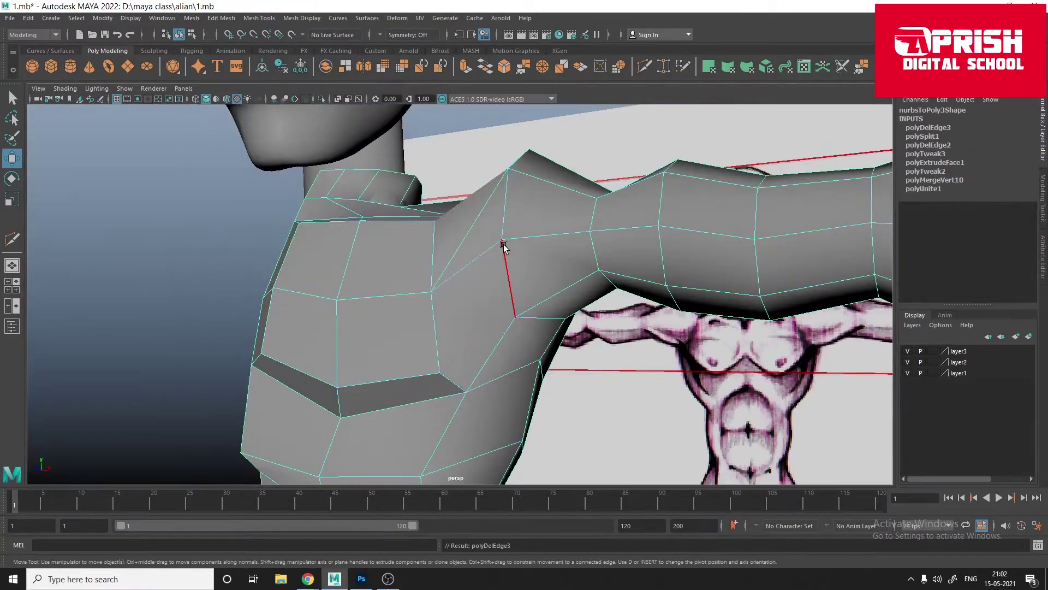
pyautogui.keyDown('alt'); pyautogui.moveTo(429, 248); pyautogui.dragTo(368, 326); pyautogui.keyUp('alt')
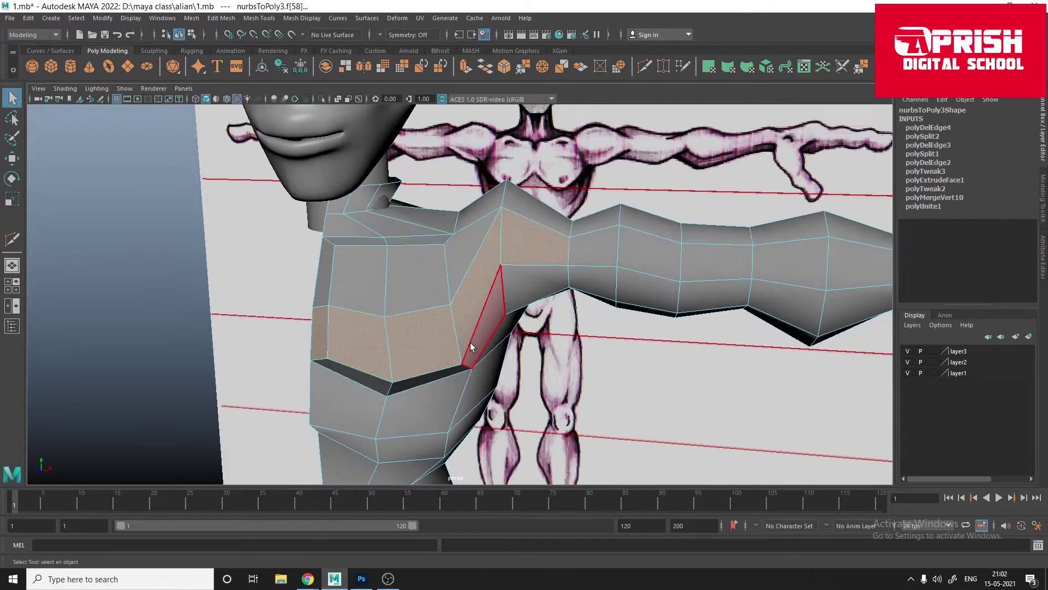
pyautogui.press('3')
pyautogui.moveTo(434, 342)
pyautogui.keyDown('alt'); pyautogui.mouseDown()
pyautogui.moveTo(382, 327)
pyautogui.moveTo(437, 328)
pyautogui.moveTo(470, 266)
pyautogui.moveTo(660, 378)
pyautogui.moveTo(685, 315)
pyautogui.mouseUp(); pyautogui.keyUp('alt')
# Step: Select and move a torso edge loop, then pick a shoulder vertex
pyautogui.doubleClick(360, 342)
pyautogui.press('w')
pyautogui.click(205, 304)
pyautogui.scroll(-5, 480, 349)
pyautogui.scroll(10, 481, 350)
pyautogui.click(514, 261)
pyautogui.press('F8')
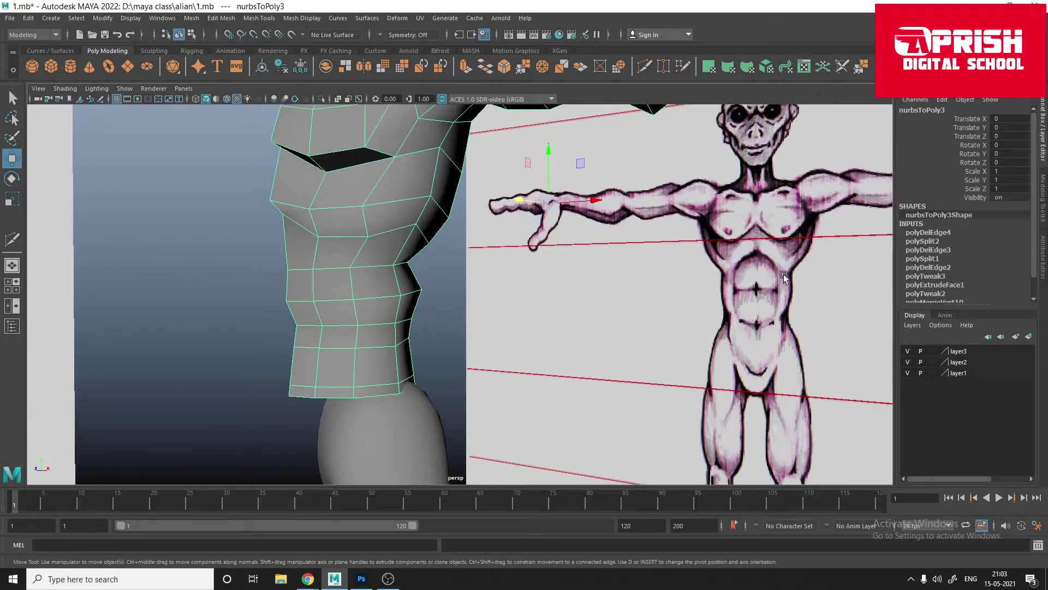
# Step: Pull the torso side vertices outward in the front view to match the reference drawing
pyautogui.keyDown('alt'); pyautogui.moveTo(784, 274); pyautogui.dragTo(409, 297); pyautogui.keyUp('alt')
pyautogui.press('F8')
pyautogui.click(386, 245)
pyautogui.keyDown('alt'); pyautogui.moveTo(398, 227); pyautogui.dragTo(565, 274); pyautogui.keyUp('alt')
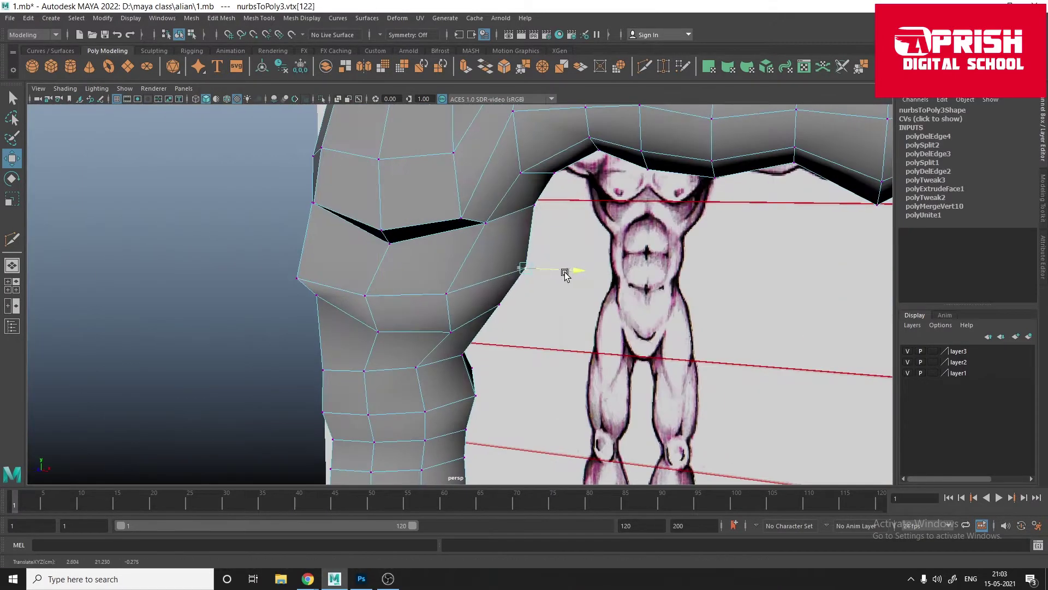
pyautogui.press('space')
pyautogui.scroll(5, 533, 254)
pyautogui.click(538, 276)
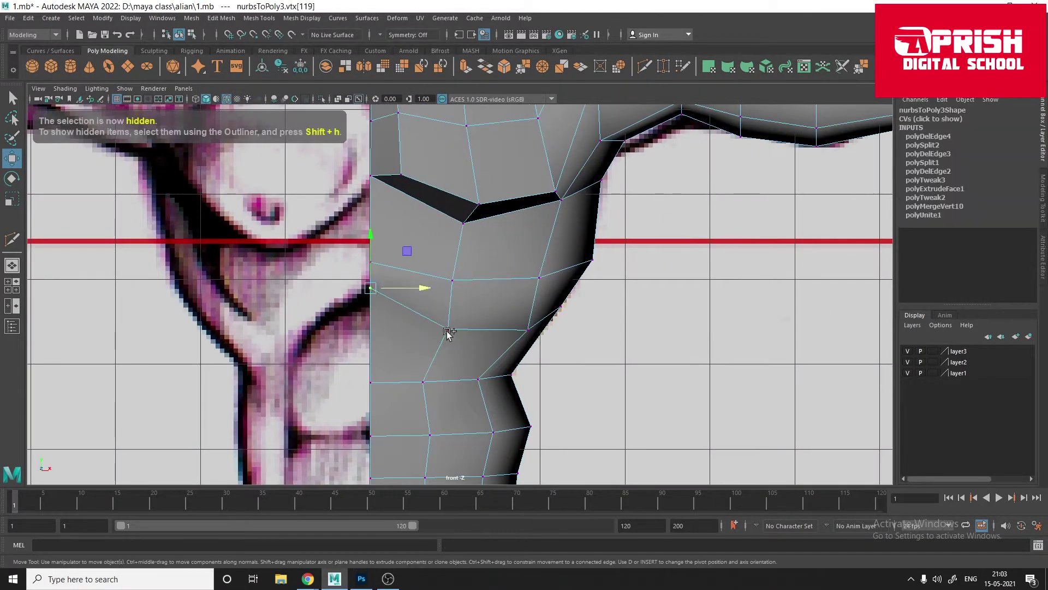
pyautogui.click(528, 328)
pyautogui.press('space')
# Step: Adjust the waist vertices so the silhouette matches the reference figure
pyautogui.moveTo(498, 276)
pyautogui.keyDown('alt'); pyautogui.mouseDown()
pyautogui.moveTo(569, 288)
pyautogui.moveTo(503, 281)
pyautogui.moveTo(601, 266)
pyautogui.moveTo(514, 316)
pyautogui.moveTo(402, 262)
pyautogui.mouseUp(); pyautogui.keyUp('alt')
pyautogui.click(503, 280)
pyautogui.scroll(5, 400, 298)
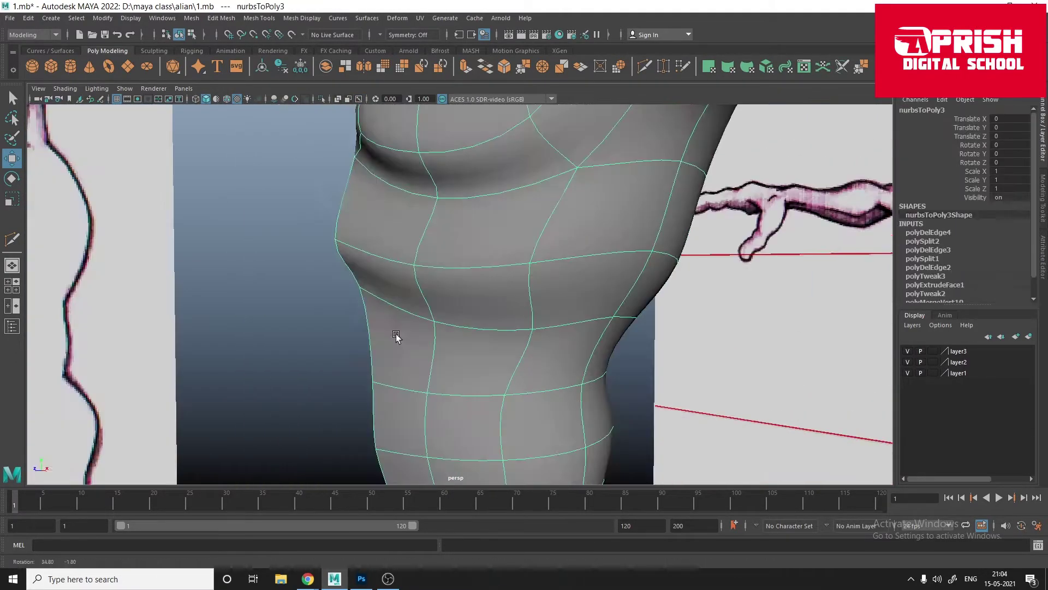
pyautogui.keyDown('shift'); pyautogui.click(398, 335); pyautogui.keyUp('shift')
pyautogui.keyDown('alt'); pyautogui.moveTo(398, 335); pyautogui.dragTo(338, 302); pyautogui.keyUp('alt')
pyautogui.moveTo(296, 271)
pyautogui.keyDown('alt'); pyautogui.mouseDown()
pyautogui.moveTo(601, 295)
pyautogui.moveTo(491, 283)
pyautogui.moveTo(437, 306)
pyautogui.mouseUp(); pyautogui.keyUp('alt')
pyautogui.click(613, 303)
pyautogui.press('space')
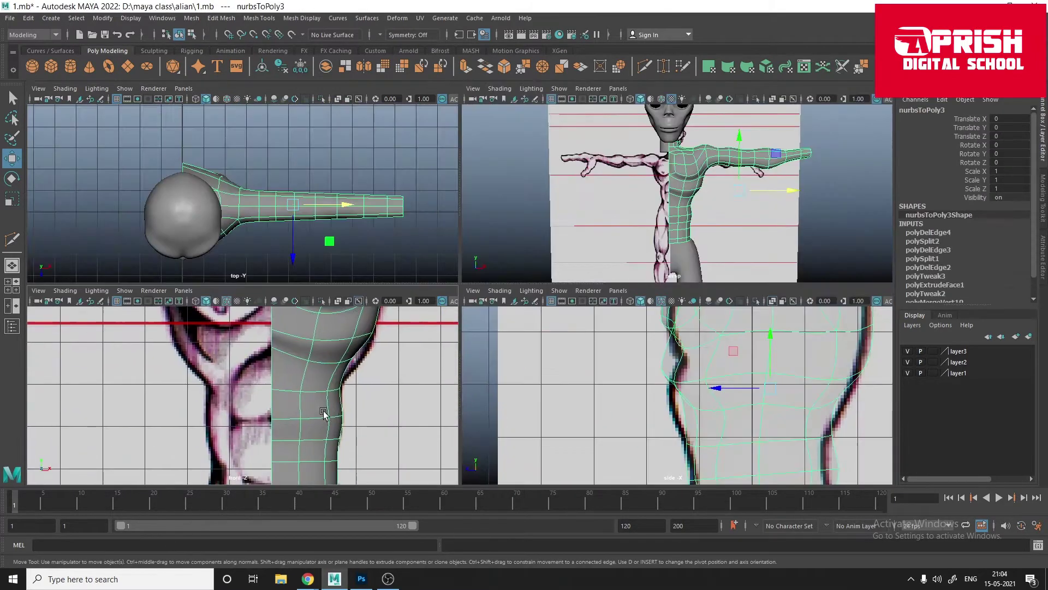
pyautogui.press('space')
pyautogui.scroll(-3, 377, 363)
# Step: Select the abdomen faces on the front of the torso
pyautogui.press('F11')
pyautogui.click(433, 276)
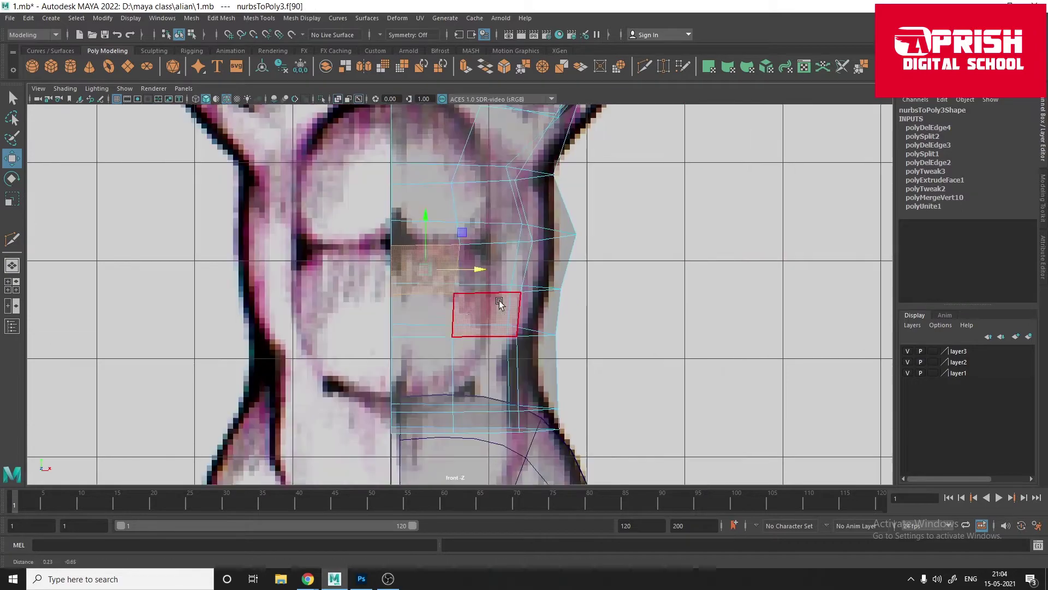
pyautogui.scroll(2, 473, 369)
pyautogui.press('space')
pyautogui.press('space')
pyautogui.moveTo(482, 259)
pyautogui.keyDown('alt'); pyautogui.mouseDown()
pyautogui.moveTo(382, 262)
pyautogui.moveTo(518, 262)
pyautogui.moveTo(226, 120)
pyautogui.mouseUp(); pyautogui.keyUp('alt')
pyautogui.scroll(3, 496, 262)
pyautogui.keyDown('shift'); pyautogui.click(495, 263); pyautogui.keyUp('shift')
pyautogui.press('space')
pyautogui.press('space')
pyautogui.press('space')
pyautogui.press('space')
# Step: Extrude the block of abdomen faces below the chest
pyautogui.press('F8')
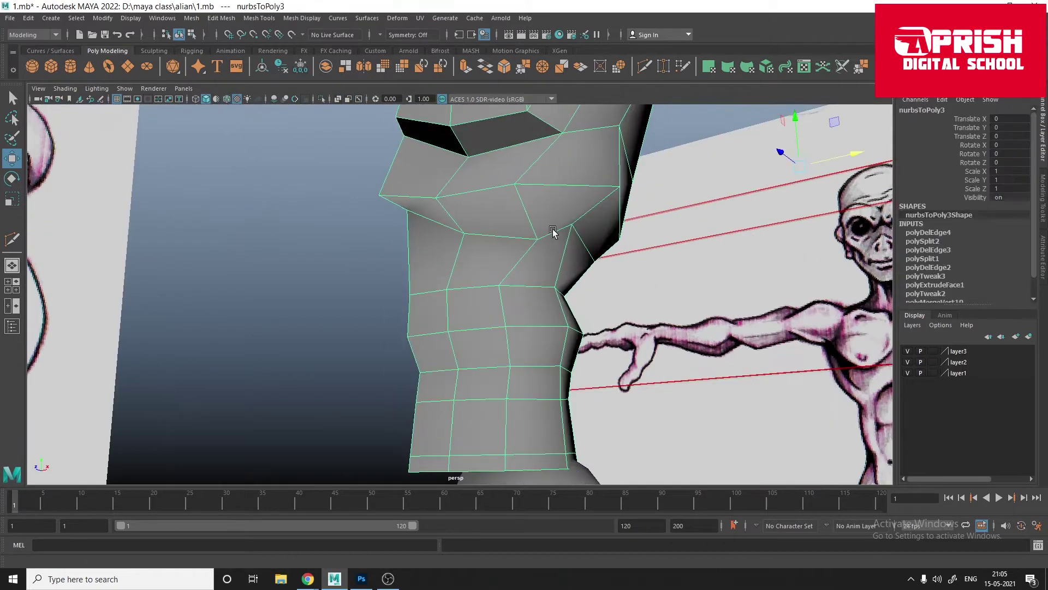
pyautogui.keyDown('alt'); pyautogui.moveTo(552, 231); pyautogui.dragTo(415, 153); pyautogui.keyUp('alt')
pyautogui.moveTo(435, 274)
pyautogui.keyDown('alt'); pyautogui.mouseDown()
pyautogui.moveTo(444, 280)
pyautogui.moveTo(415, 323)
pyautogui.mouseUp(); pyautogui.keyUp('alt')
pyautogui.hotkey('ctrl', 'e')
pyautogui.press('f')
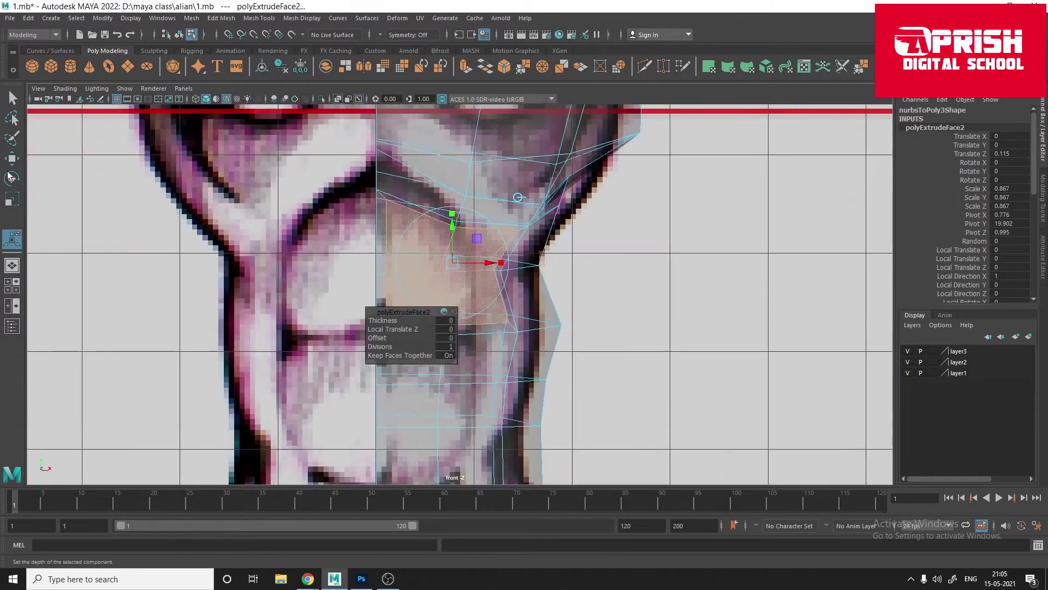
pyautogui.click(12, 98)
pyautogui.press('F9')
pyautogui.scroll(-2, 389, 249)
pyautogui.hotkey('ctrl', 'z')
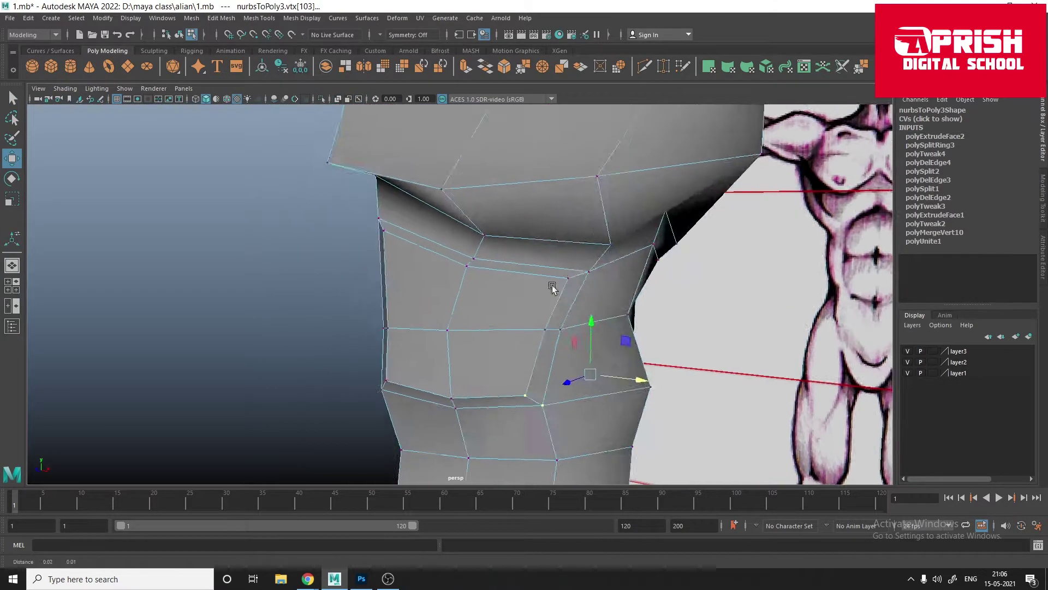
# Step: Inspect the extruded abdomen and select a vertex on the lower torso edge
pyautogui.moveTo(554, 288)
pyautogui.keyDown('alt'); pyautogui.mouseDown()
pyautogui.moveTo(379, 313)
pyautogui.moveTo(430, 322)
pyautogui.mouseUp(); pyautogui.keyUp('alt')
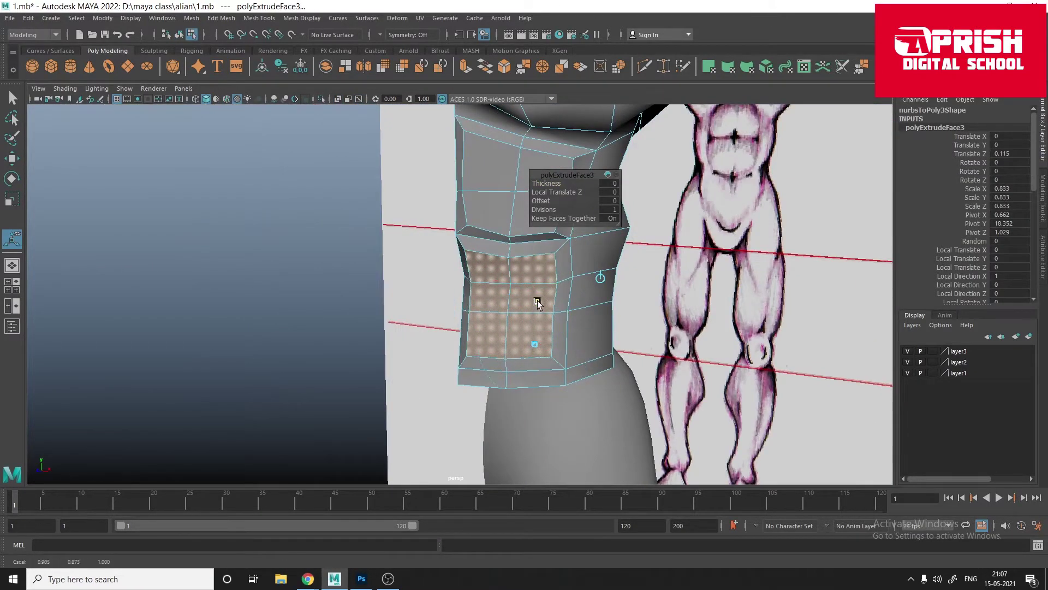
pyautogui.keyDown('alt'); pyautogui.moveTo(538, 303); pyautogui.dragTo(411, 321); pyautogui.keyUp('alt')
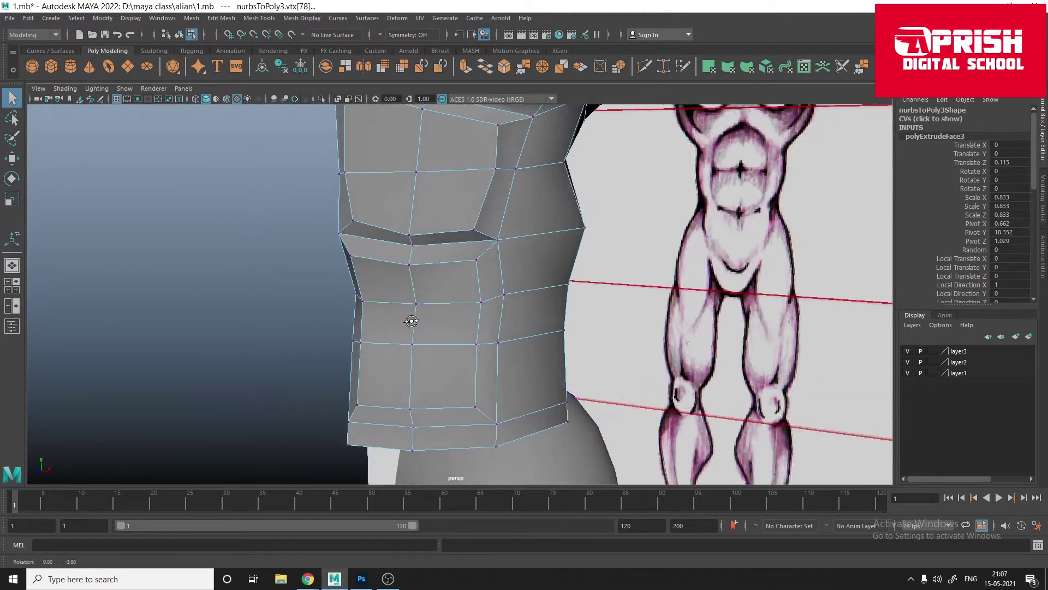
pyautogui.rightClick(371, 279)
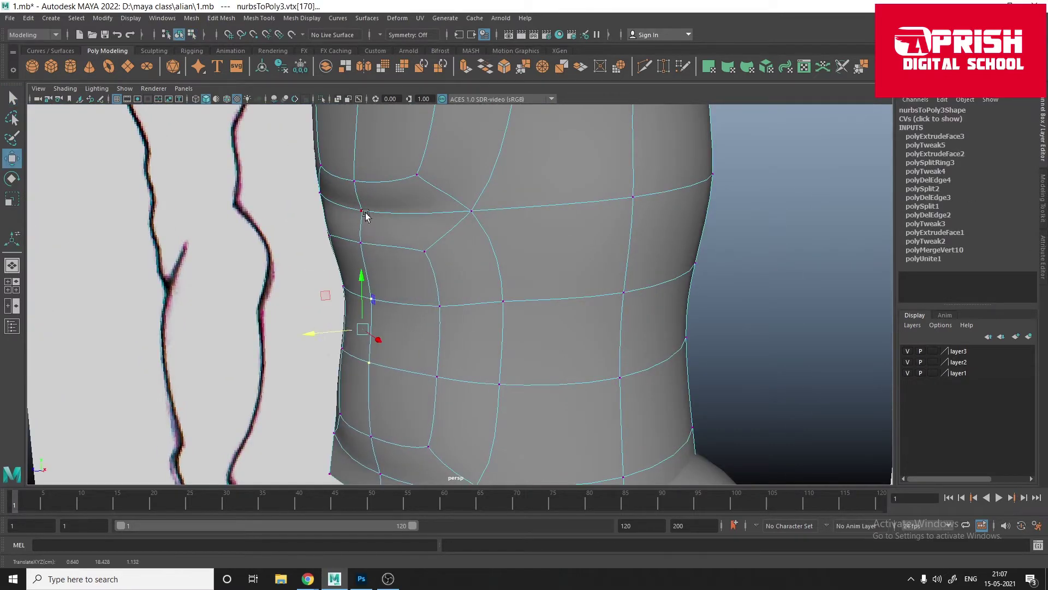
pyautogui.moveTo(365, 215)
pyautogui.keyDown('alt'); pyautogui.mouseDown()
pyautogui.moveTo(462, 323)
pyautogui.moveTo(409, 433)
pyautogui.mouseUp(); pyautogui.keyUp('alt')
pyautogui.scroll(3, 461, 323)
pyautogui.click(382, 395)
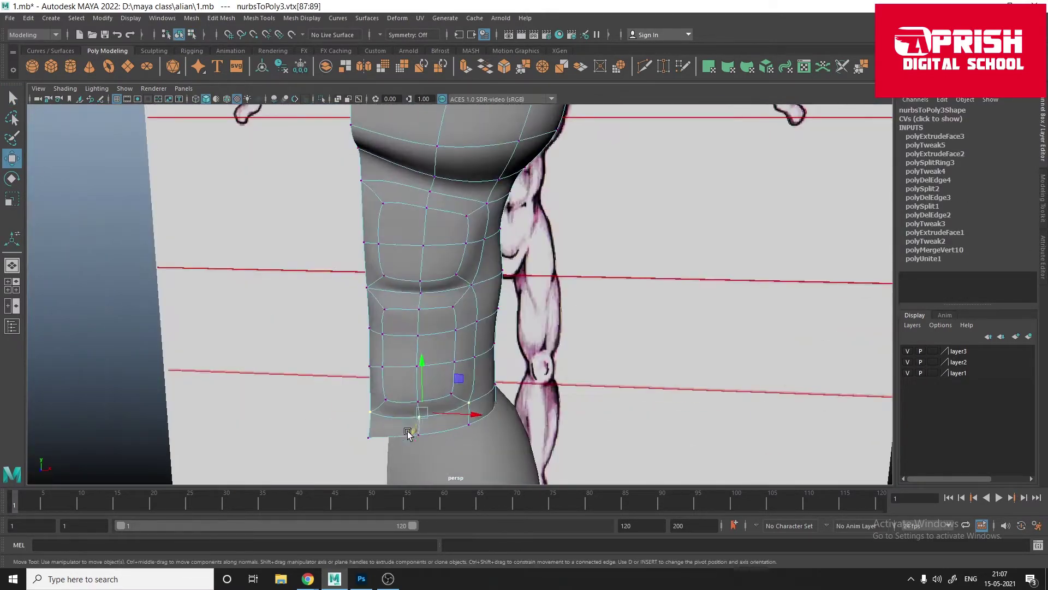
# Step: Scale the selection, check the torso in the front view, and save the scene
pyautogui.scroll(-5, 510, 247)
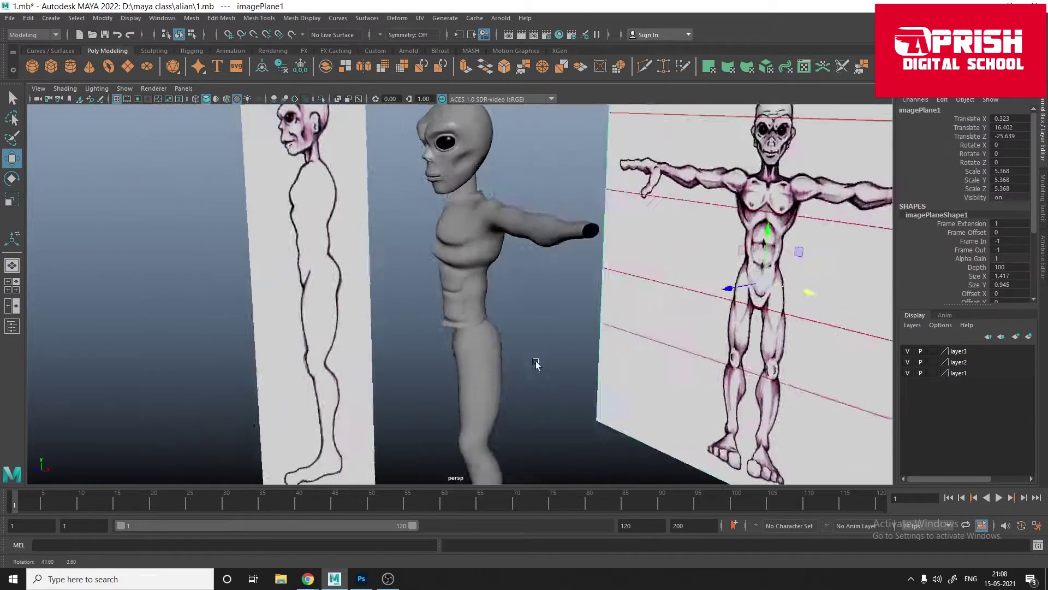
pyautogui.scroll(5, 465, 320)
pyautogui.press('r')
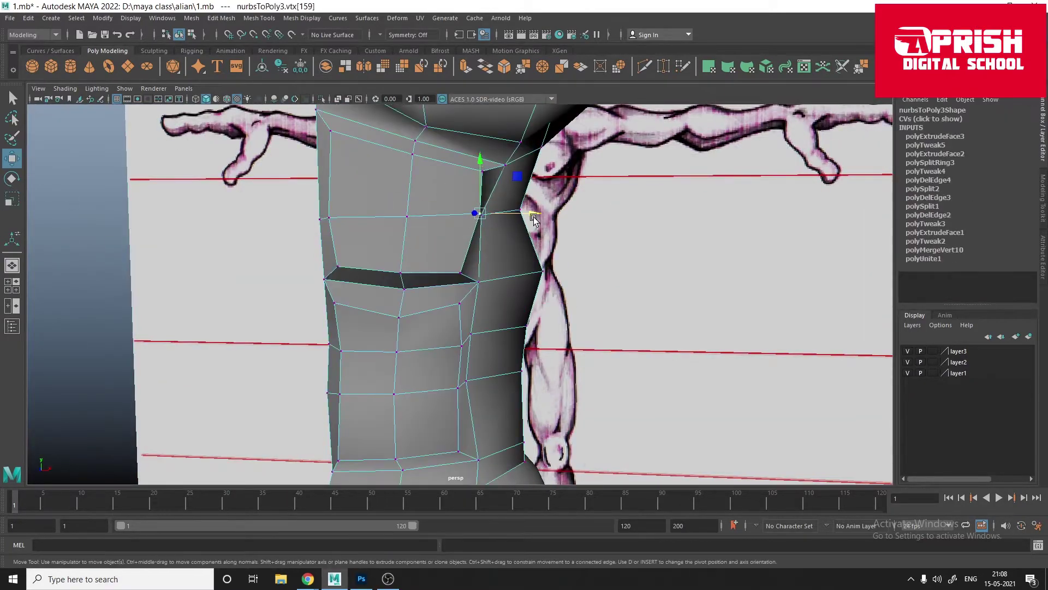
pyautogui.keyDown('alt'); pyautogui.moveTo(533, 218); pyautogui.dragTo(554, 262); pyautogui.keyUp('alt')
pyautogui.press('F8')
pyautogui.press('space')
pyautogui.press('space')
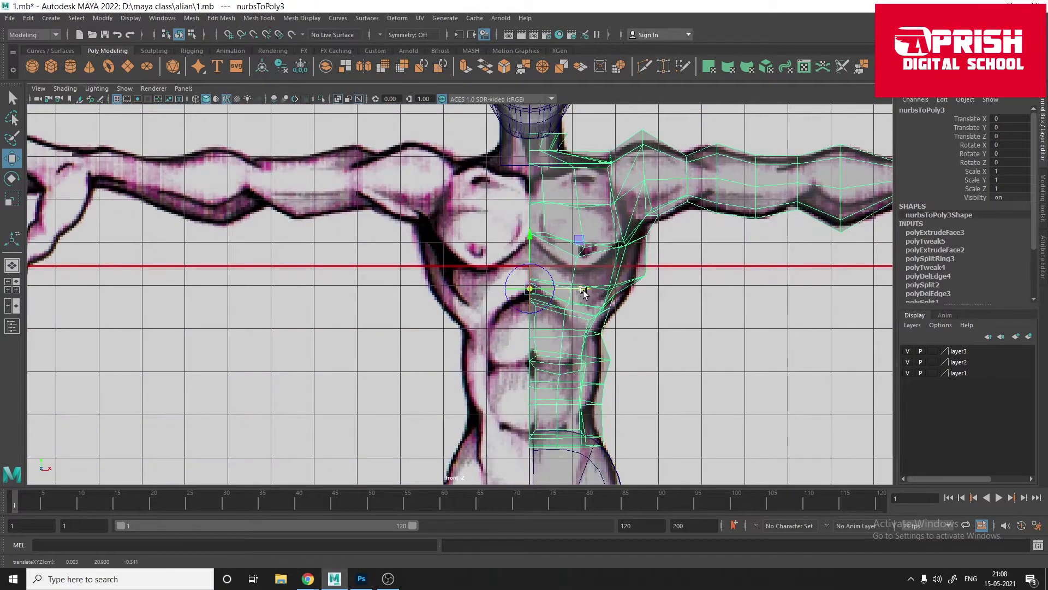
pyautogui.scroll(-3, 492, 273)
pyautogui.press('space')
pyautogui.press('space')
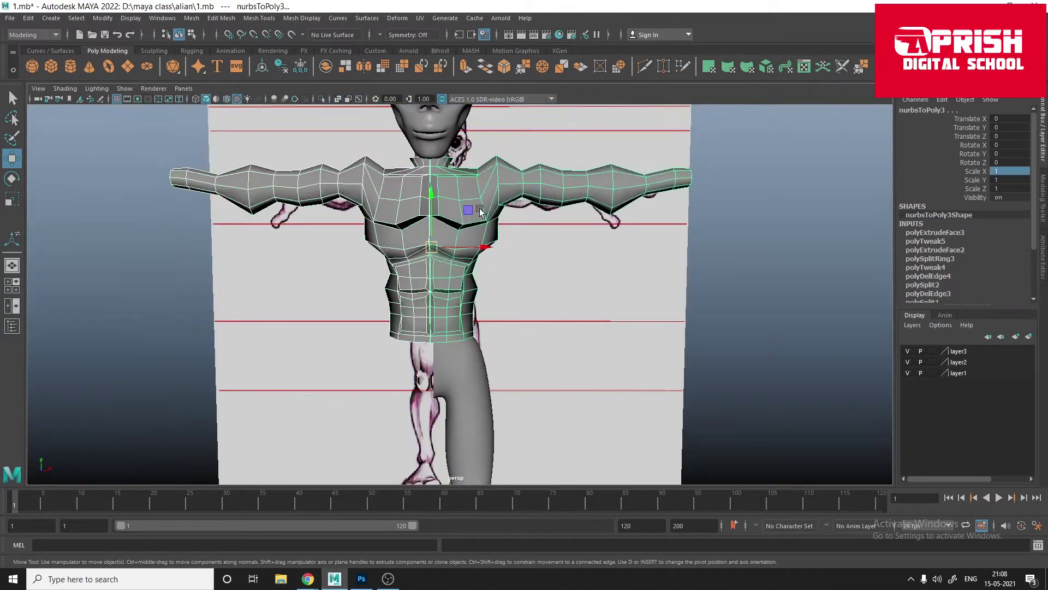
pyautogui.keyDown('alt'); pyautogui.moveTo(491, 246); pyautogui.dragTo(426, 320); pyautogui.keyUp('alt')
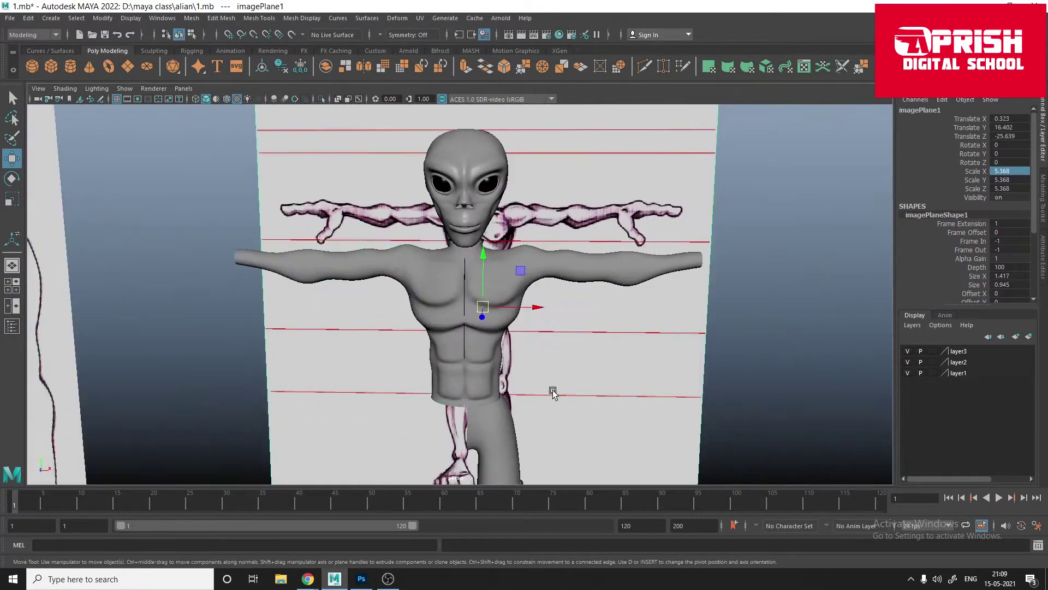
pyautogui.hotkey('ctrl', 's')
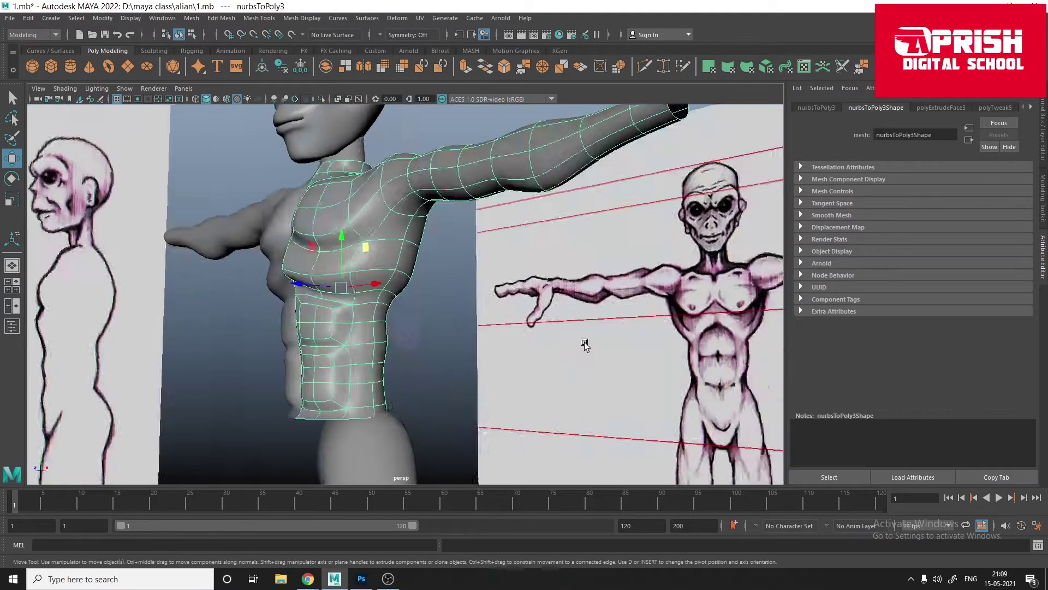
# Step: Insert a new edge loop across the shoulder
pyautogui.scroll(5, 392, 372)
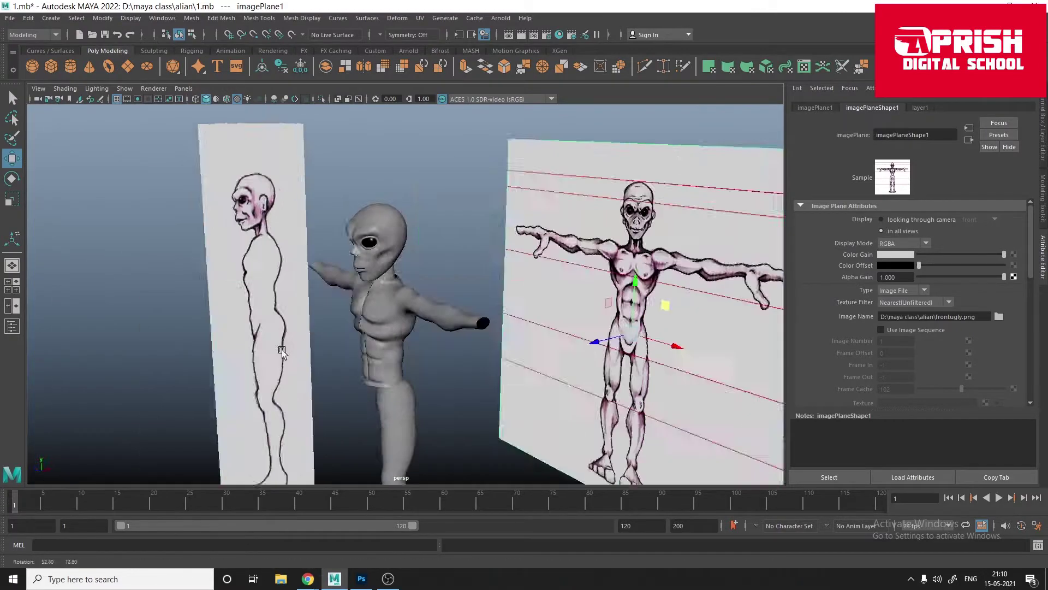
pyautogui.keyDown('alt'); pyautogui.moveTo(546, 345); pyautogui.dragTo(363, 387); pyautogui.keyUp('alt')
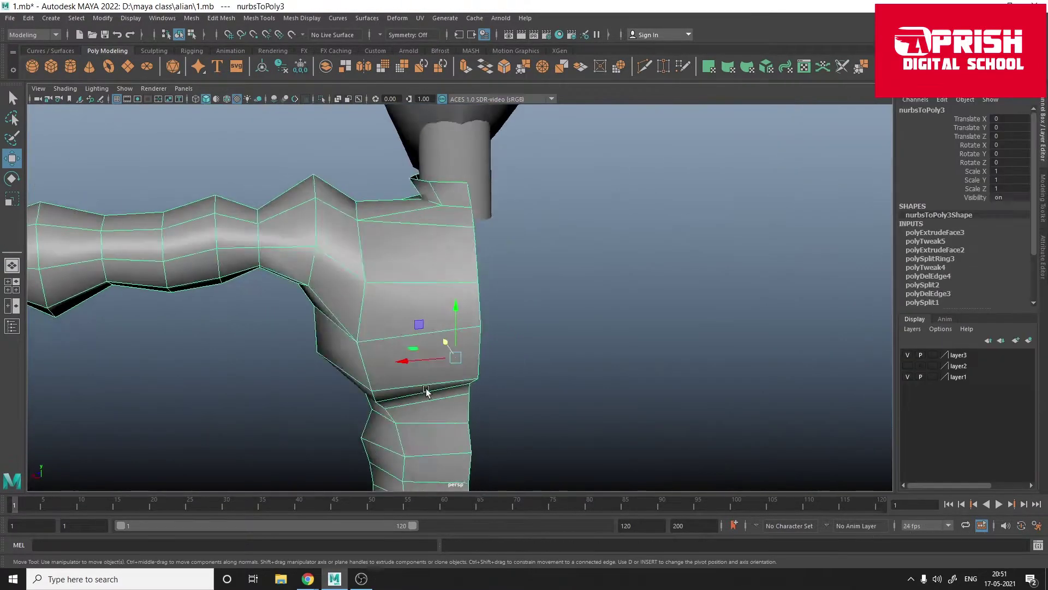
pyautogui.moveTo(427, 391)
pyautogui.keyDown('alt'); pyautogui.mouseDown()
pyautogui.moveTo(382, 328)
pyautogui.moveTo(453, 293)
pyautogui.mouseUp(); pyautogui.keyUp('alt')
pyautogui.click(510, 227)
# Step: Select and move a vertex on the shoulder
pyautogui.click(12, 158)
pyautogui.press('F9')
pyautogui.click(398, 313)
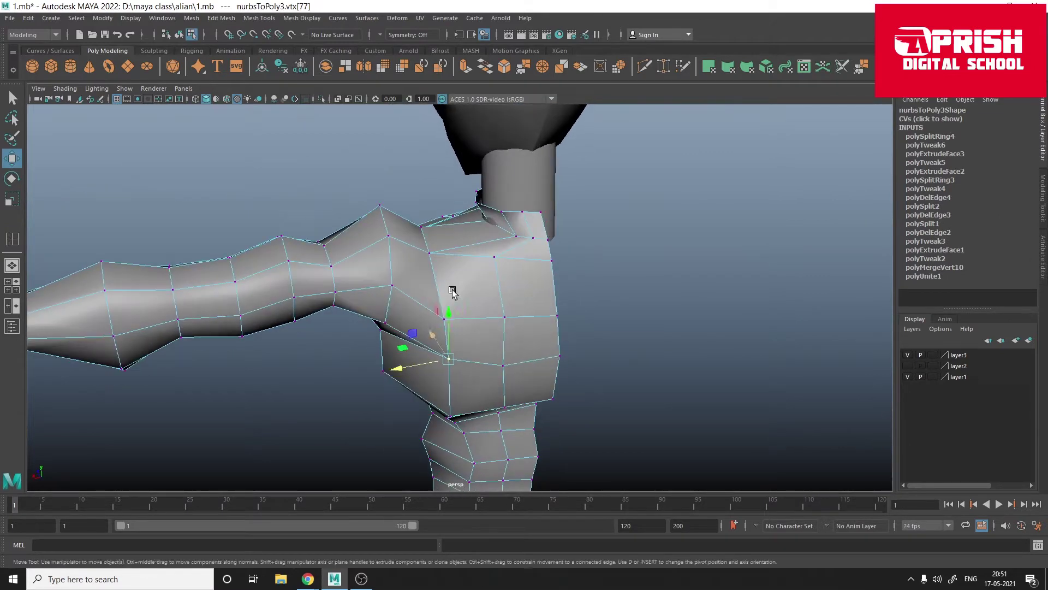
pyautogui.moveTo(557, 313)
pyautogui.keyDown('alt'); pyautogui.mouseDown()
pyautogui.moveTo(494, 346)
pyautogui.moveTo(552, 327)
pyautogui.mouseUp(); pyautogui.keyUp('alt')
# Step: Reshape the waist outline by moving vertices on the lower torso side
pyautogui.press('F11')
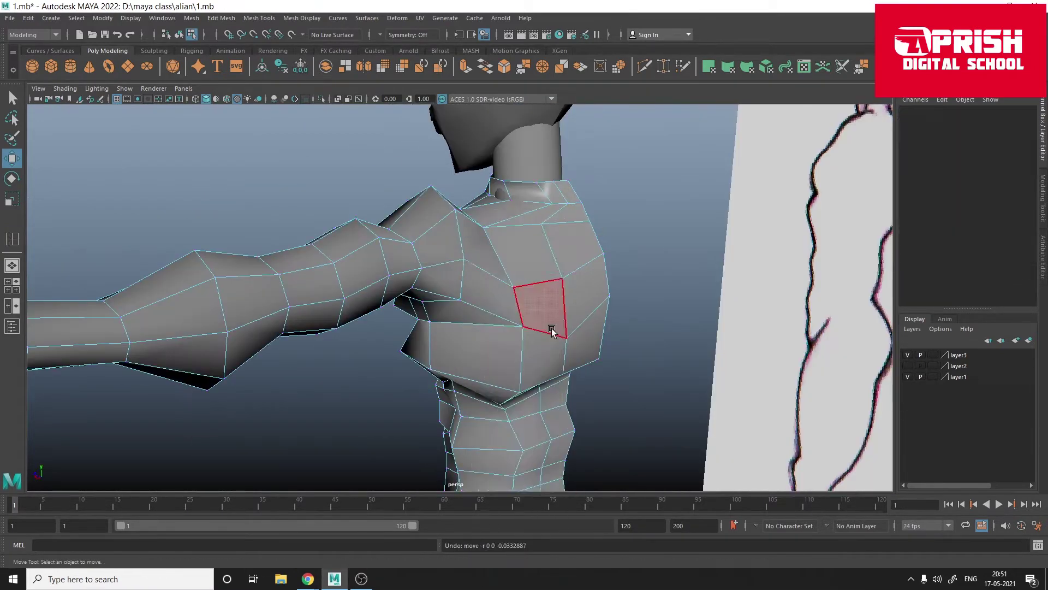
pyautogui.click(541, 379)
pyautogui.press('F9')
pyautogui.keyDown('alt'); pyautogui.moveTo(540, 380); pyautogui.dragTo(519, 384); pyautogui.keyUp('alt')
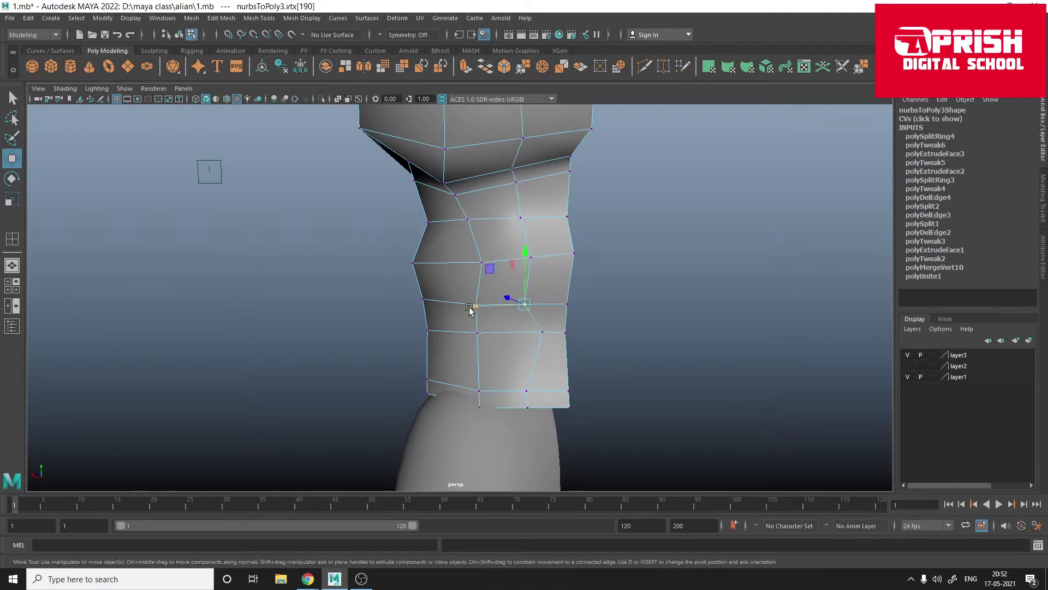
pyautogui.keyDown('alt'); pyautogui.moveTo(516, 433); pyautogui.dragTo(622, 416); pyautogui.keyUp('alt')
pyautogui.click(582, 362)
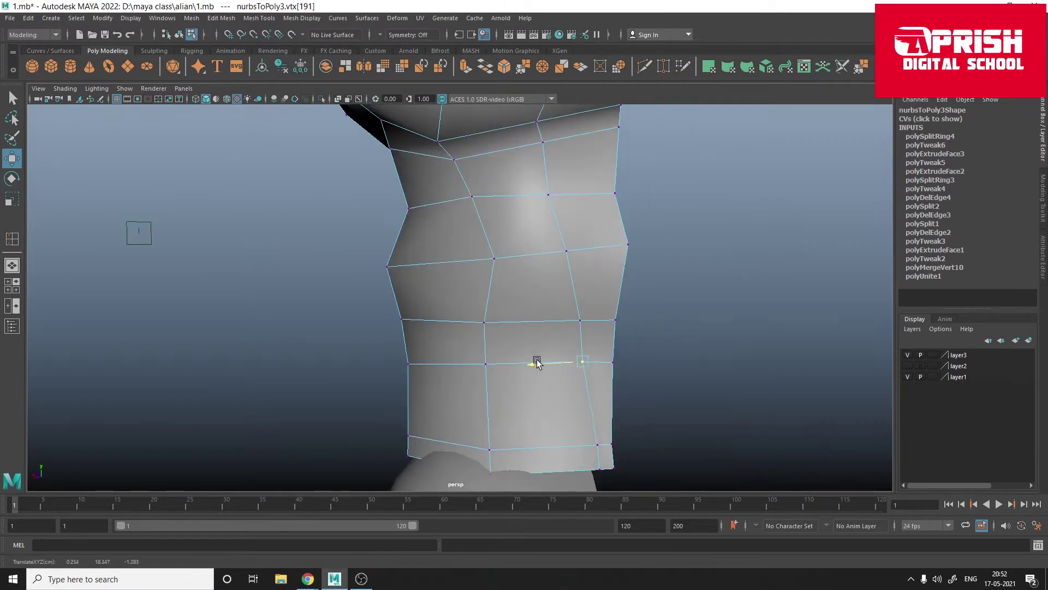
pyautogui.moveTo(555, 400)
pyautogui.keyDown('alt'); pyautogui.mouseDown()
pyautogui.moveTo(503, 402)
pyautogui.moveTo(452, 304)
pyautogui.moveTo(491, 394)
pyautogui.moveTo(487, 309)
pyautogui.moveTo(565, 409)
pyautogui.moveTo(475, 285)
pyautogui.moveTo(526, 405)
pyautogui.moveTo(470, 400)
pyautogui.moveTo(511, 393)
pyautogui.moveTo(519, 280)
pyautogui.moveTo(459, 398)
pyautogui.moveTo(431, 383)
pyautogui.moveTo(489, 397)
pyautogui.moveTo(416, 222)
pyautogui.moveTo(444, 306)
pyautogui.moveTo(389, 300)
pyautogui.moveTo(382, 431)
pyautogui.moveTo(437, 387)
pyautogui.moveTo(475, 431)
pyautogui.moveTo(501, 297)
pyautogui.moveTo(486, 296)
pyautogui.mouseUp(); pyautogui.keyUp('alt')
pyautogui.keyDown('shift'); pyautogui.click(503, 401); pyautogui.keyUp('shift')
# Step: Extrude the shoulder face outward and check it in smooth preview
pyautogui.hotkey('ctrl', 'e')
pyautogui.press('F8')
pyautogui.press('3')
pyautogui.scroll(3, 498, 375)
pyautogui.click(497, 375)
pyautogui.press('1')
pyautogui.scroll(-3, 448, 309)
# Step: Adjust arm vertices and box-select vertices on the body outline in orthographic view
pyautogui.click(386, 428)
pyautogui.click(509, 299)
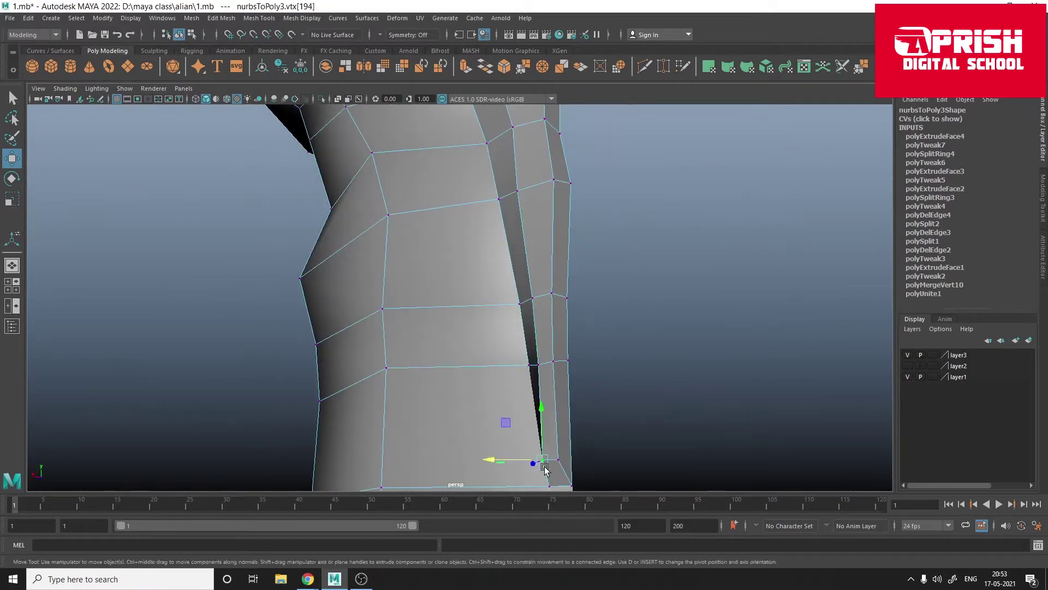
pyautogui.keyDown('alt'); pyautogui.moveTo(491, 362); pyautogui.dragTo(456, 301); pyautogui.keyUp('alt')
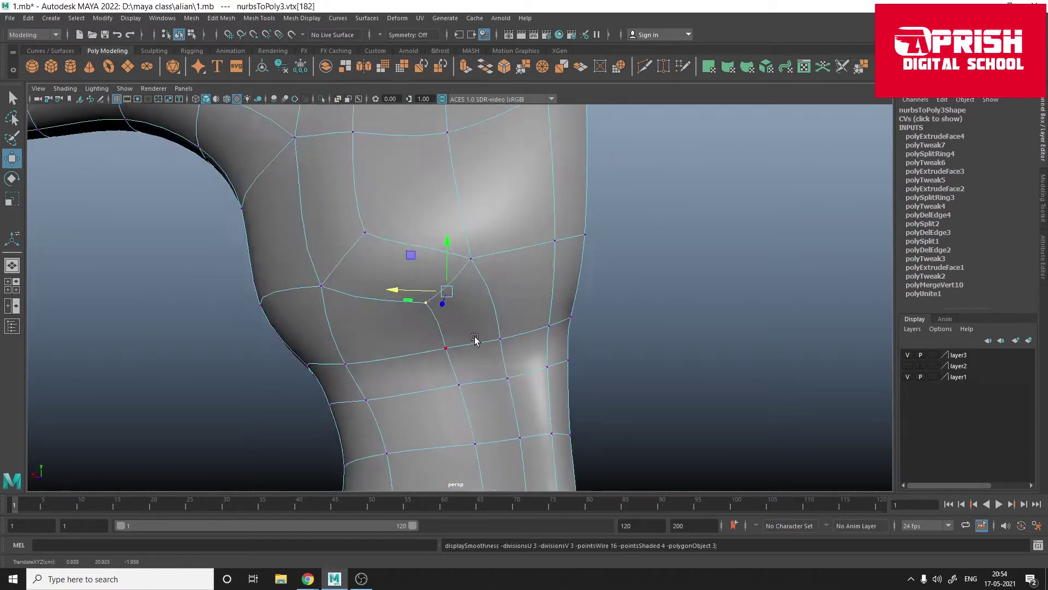
pyautogui.press('F8')
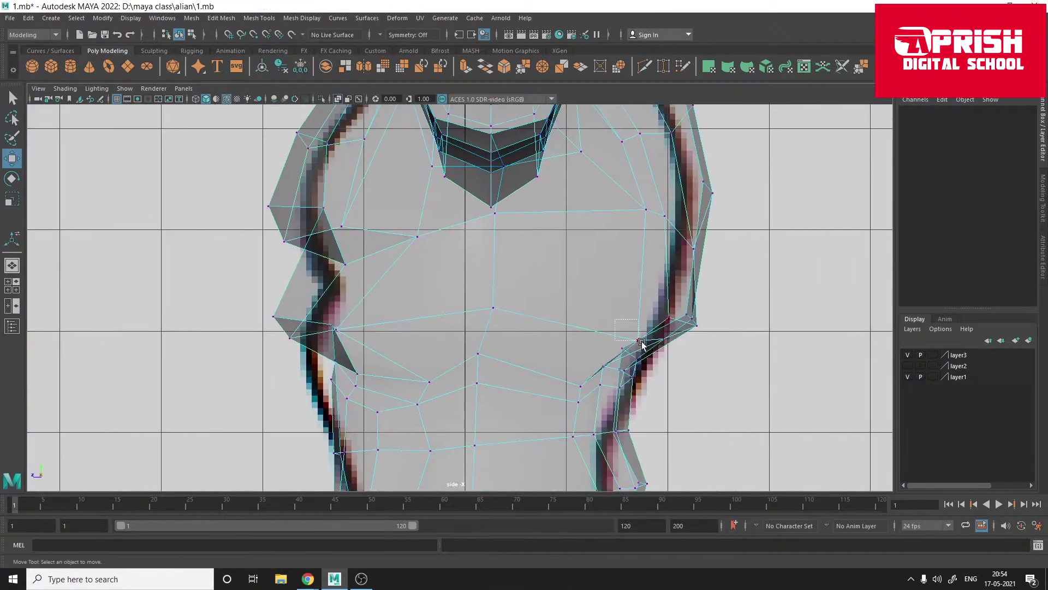
pyautogui.moveTo(677, 225); pyautogui.dragTo(716, 258)
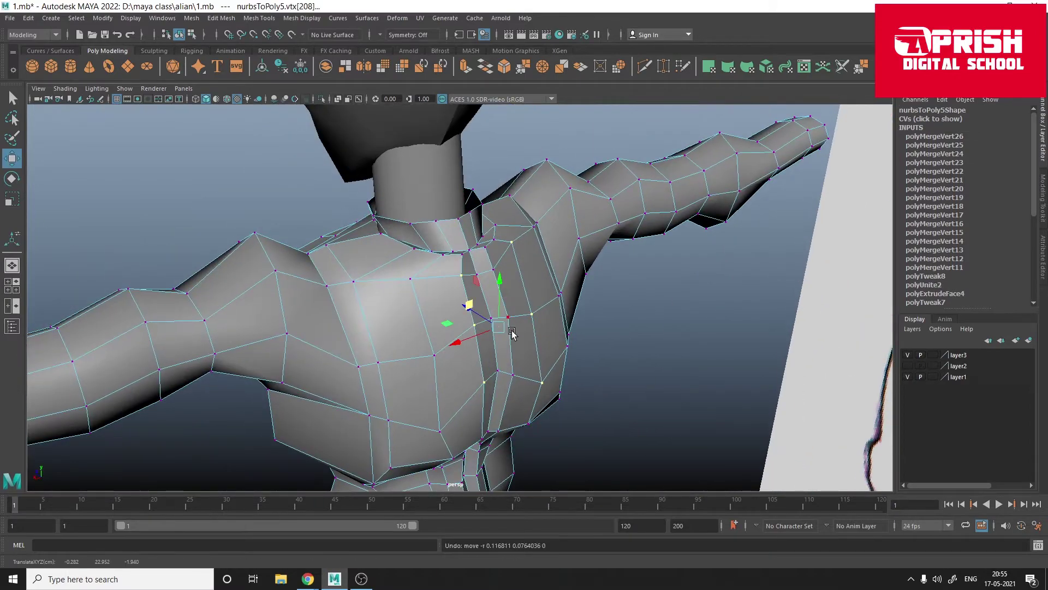
# Step: Preview the merged torso smoothed and select chest vertices in vertex mode
pyautogui.moveTo(512, 333)
pyautogui.keyDown('alt'); pyautogui.mouseDown()
pyautogui.moveTo(392, 304)
pyautogui.moveTo(499, 352)
pyautogui.mouseUp(); pyautogui.keyUp('alt')
pyautogui.click(435, 279)
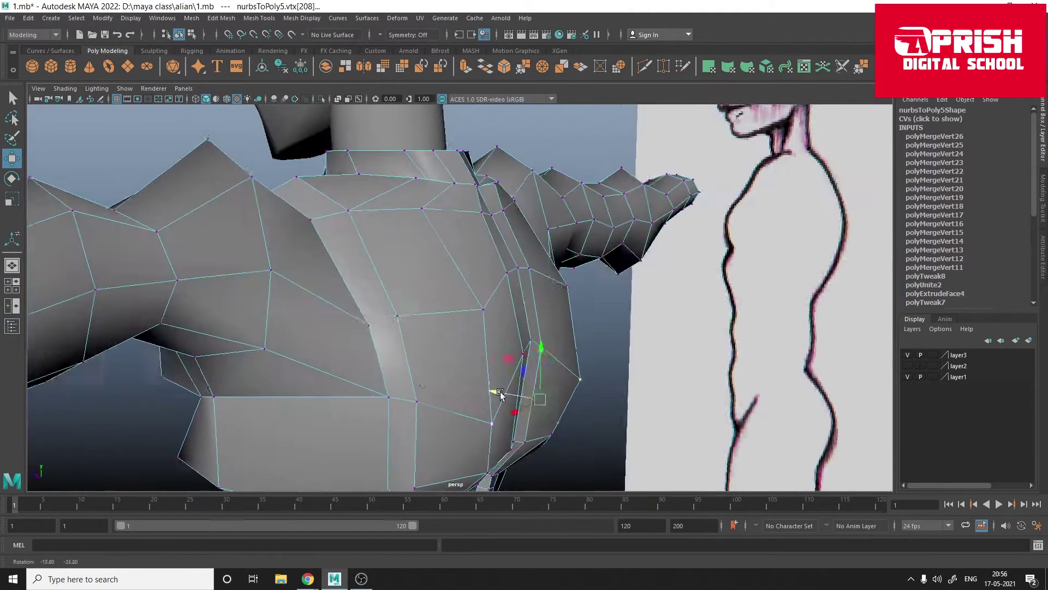
pyautogui.moveTo(544, 404)
pyautogui.keyDown('alt'); pyautogui.mouseDown()
pyautogui.moveTo(437, 340)
pyautogui.moveTo(292, 290)
pyautogui.moveTo(491, 342)
pyautogui.mouseUp(); pyautogui.keyUp('alt')
pyautogui.press('3')
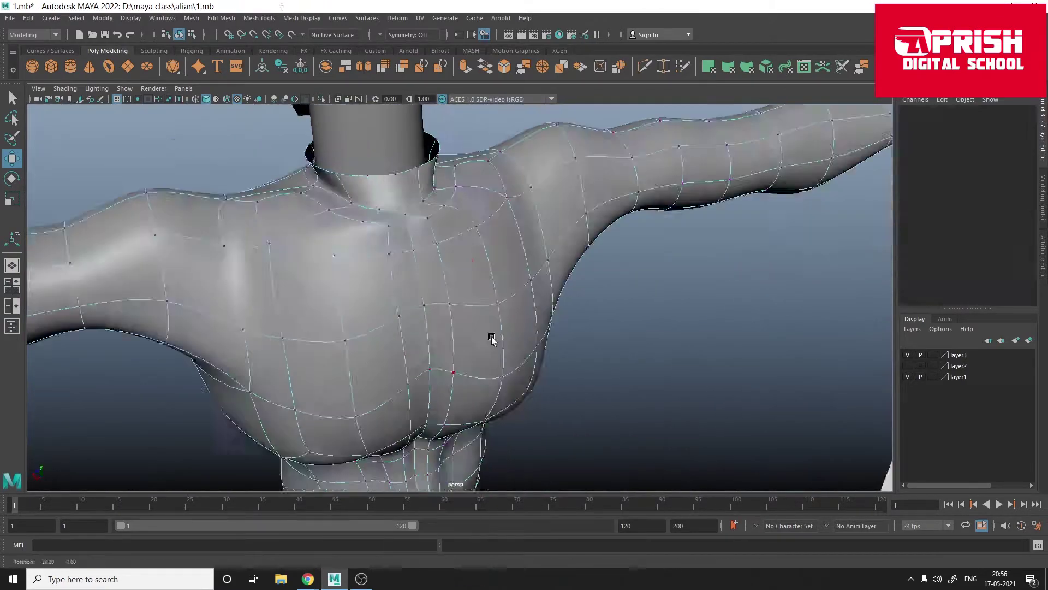
pyautogui.press('F9')
pyautogui.click(453, 335)
# Step: Raise the neck vertex pair with Object X symmetry enabled on the Move tool
pyautogui.moveTo(308, 358)
pyautogui.keyDown('alt'); pyautogui.mouseDown()
pyautogui.moveTo(463, 362)
pyautogui.moveTo(407, 358)
pyautogui.mouseUp(); pyautogui.keyUp('alt')
pyautogui.moveTo(491, 436)
pyautogui.keyDown('alt'); pyautogui.mouseDown()
pyautogui.moveTo(383, 338)
pyautogui.moveTo(415, 327)
pyautogui.moveTo(377, 306)
pyautogui.moveTo(477, 360)
pyautogui.moveTo(349, 276)
pyautogui.moveTo(402, 313)
pyautogui.moveTo(374, 297)
pyautogui.moveTo(436, 254)
pyautogui.mouseUp(); pyautogui.keyUp('alt')
pyautogui.click(477, 359)
pyautogui.click(435, 292)
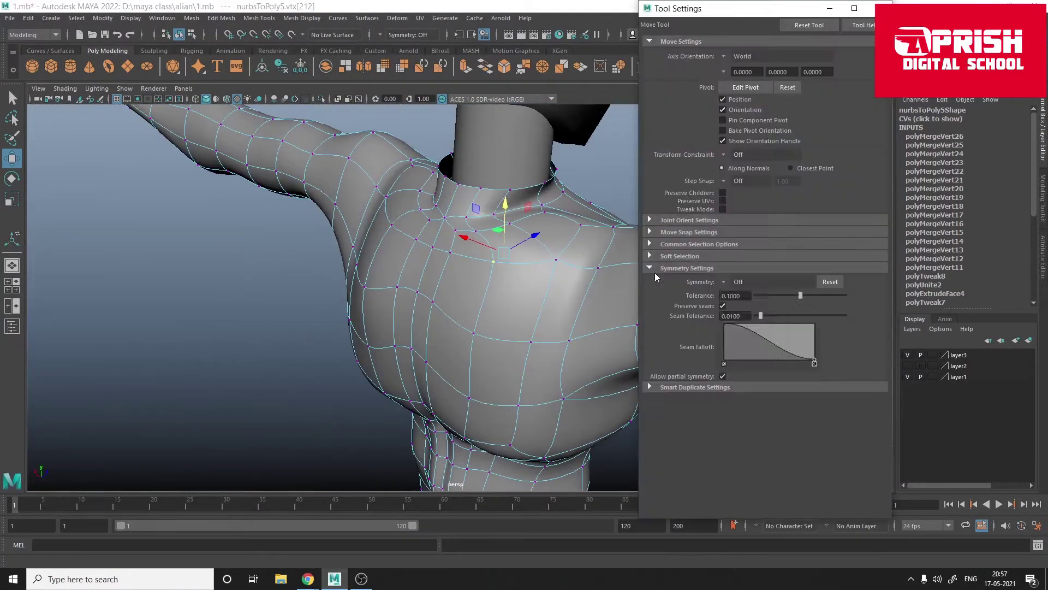
pyautogui.click(880, 8)
pyautogui.moveTo(382, 273)
pyautogui.keyDown('alt'); pyautogui.mouseDown()
pyautogui.moveTo(415, 284)
pyautogui.moveTo(422, 403)
pyautogui.moveTo(431, 306)
pyautogui.moveTo(421, 339)
pyautogui.moveTo(608, 328)
pyautogui.mouseUp(); pyautogui.keyUp('alt')
pyautogui.click(421, 269)
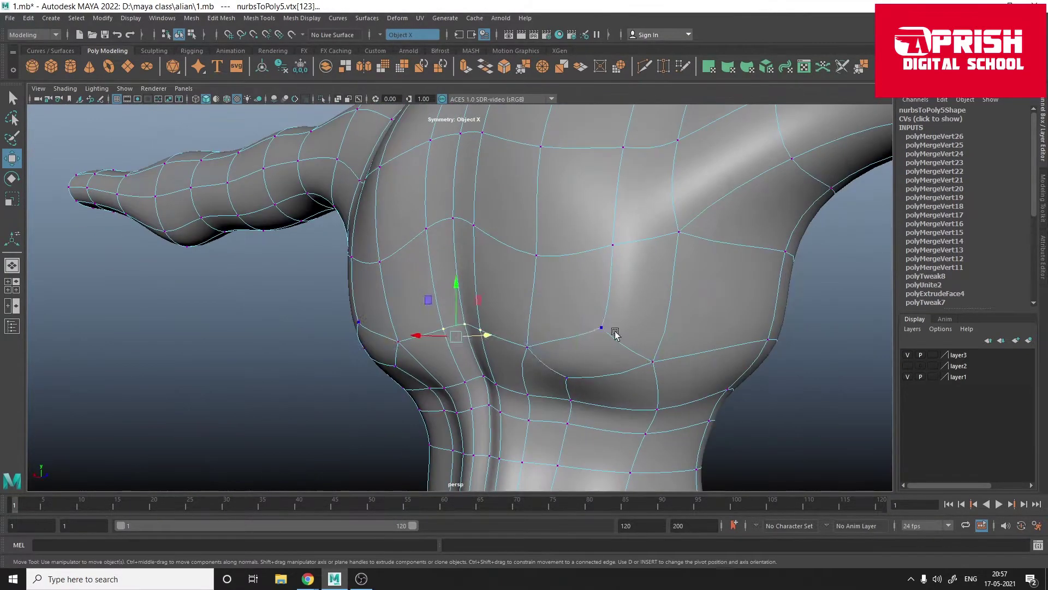
# Step: Adjust and scale the shoulder, neck-bulge and chest vertices
pyautogui.scroll(3, 583, 388)
pyautogui.click(545, 401)
pyautogui.scroll(-3, 583, 388)
pyautogui.moveTo(583, 389)
pyautogui.keyDown('alt'); pyautogui.mouseDown()
pyautogui.moveTo(492, 328)
pyautogui.moveTo(409, 300)
pyautogui.moveTo(492, 273)
pyautogui.moveTo(660, 292)
pyautogui.moveTo(541, 295)
pyautogui.moveTo(449, 253)
pyautogui.moveTo(580, 363)
pyautogui.mouseUp(); pyautogui.keyUp('alt')
pyautogui.scroll(3, 491, 273)
pyautogui.click(449, 252)
pyautogui.click(541, 292)
pyautogui.press('r')
pyautogui.press('F8')
# Step: Show the body mesh as its low-poly cage and check the Move tool options
pyautogui.click(458, 285)
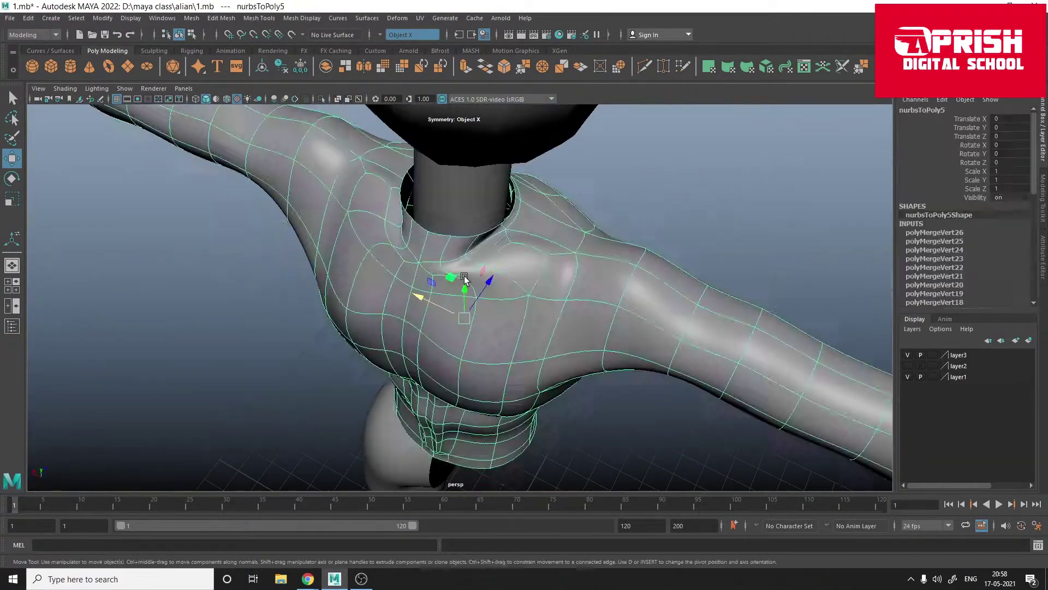
pyautogui.press('1')
pyautogui.scroll(5, 544, 302)
pyautogui.hotkey('ctrl', 'shift', 't')
pyautogui.click(879, 8)
pyautogui.rightClick(527, 277)
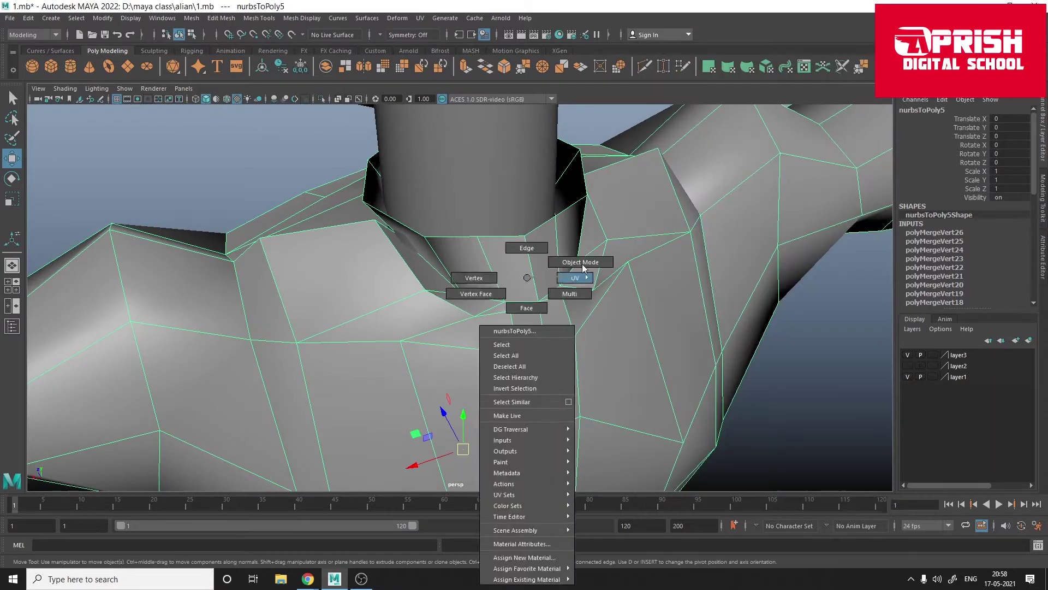
pyautogui.moveTo(573, 285)
pyautogui.keyDown('alt'); pyautogui.mouseDown()
pyautogui.moveTo(398, 211)
pyautogui.moveTo(510, 241)
pyautogui.moveTo(379, 246)
pyautogui.moveTo(483, 277)
pyautogui.moveTo(442, 464)
pyautogui.mouseUp(); pyautogui.keyUp('alt')
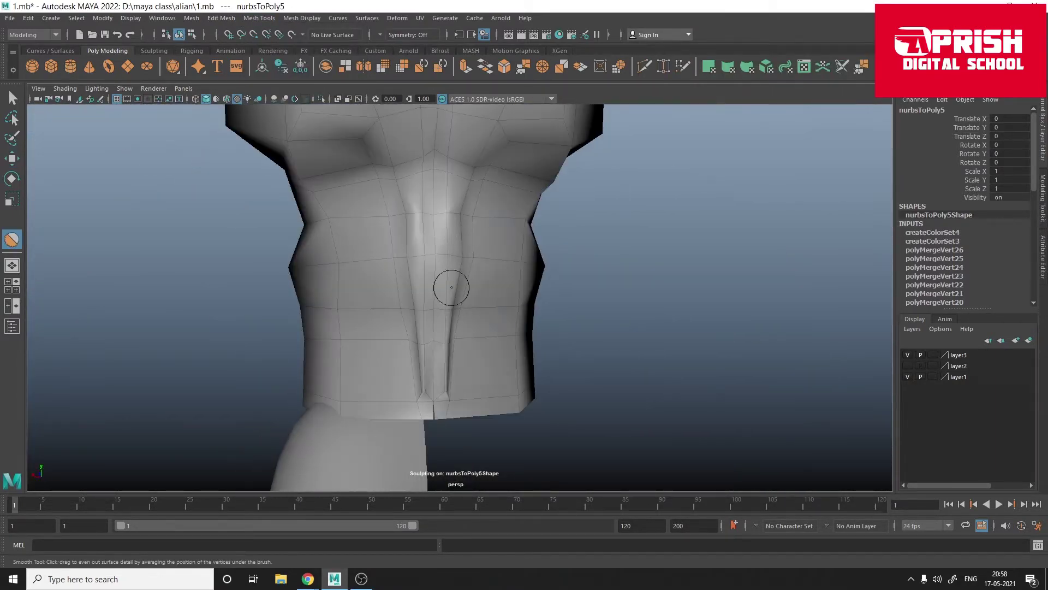
pyautogui.scroll(-5, 615, 330)
# Step: Pull the shoulder vertices into shape
pyautogui.click(562, 332)
pyautogui.keyDown('alt'); pyautogui.moveTo(562, 332); pyautogui.dragTo(655, 328); pyautogui.keyUp('alt')
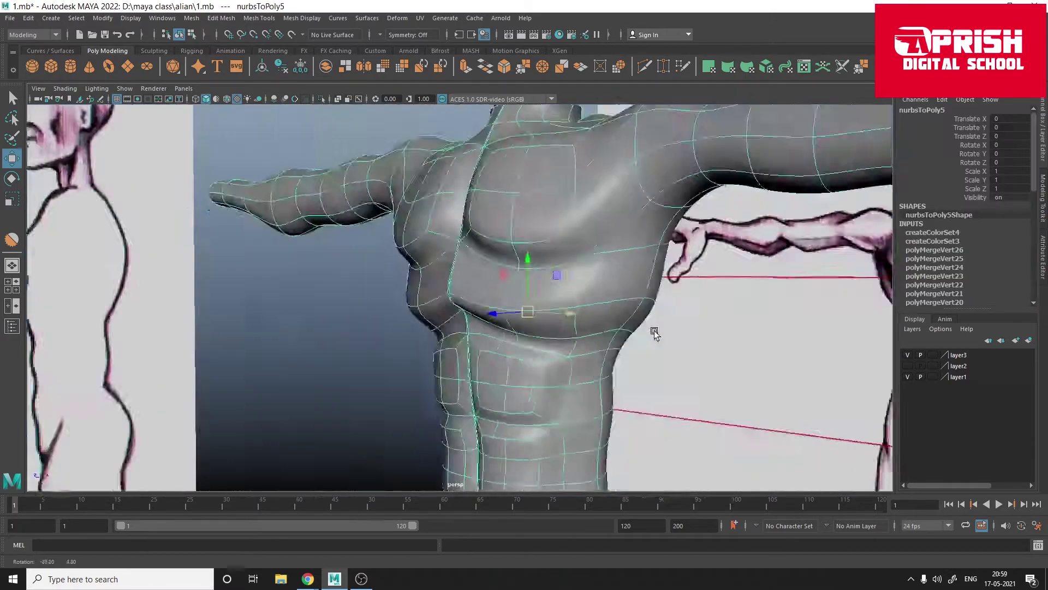
pyautogui.scroll(4, 472, 292)
pyautogui.keyDown('alt'); pyautogui.moveTo(425, 323); pyautogui.dragTo(480, 283); pyautogui.keyUp('alt')
pyautogui.moveTo(479, 283); pyautogui.dragTo(479, 257, button='right')
pyautogui.click(521, 352)
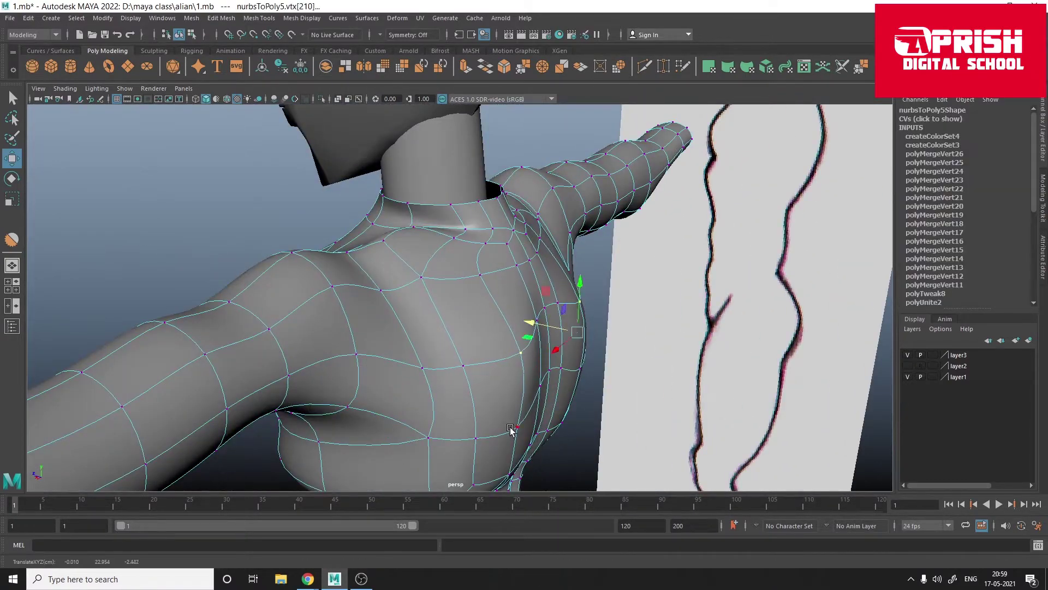
pyautogui.keyDown('alt'); pyautogui.moveTo(474, 238); pyautogui.dragTo(405, 334); pyautogui.keyUp('alt')
# Step: Align torso vertices to the side reference outline in the side view
pyautogui.press('space')
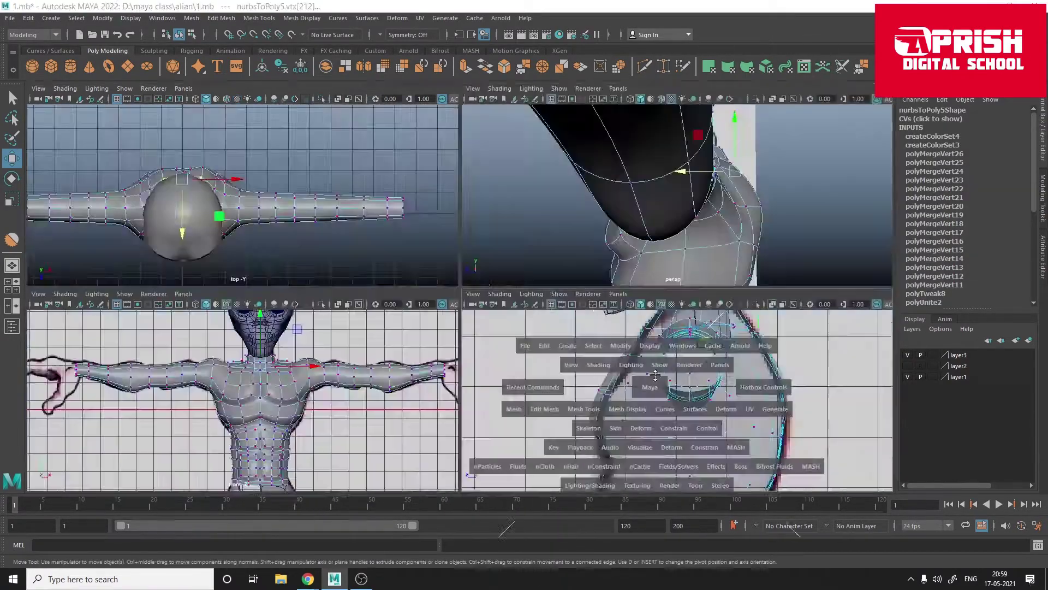
pyautogui.press('space')
pyautogui.scroll(5, 581, 246)
pyautogui.keyDown('alt'); pyautogui.moveTo(637, 299); pyautogui.dragTo(646, 283, button='middle'); pyautogui.keyUp('alt')
pyautogui.click(558, 280)
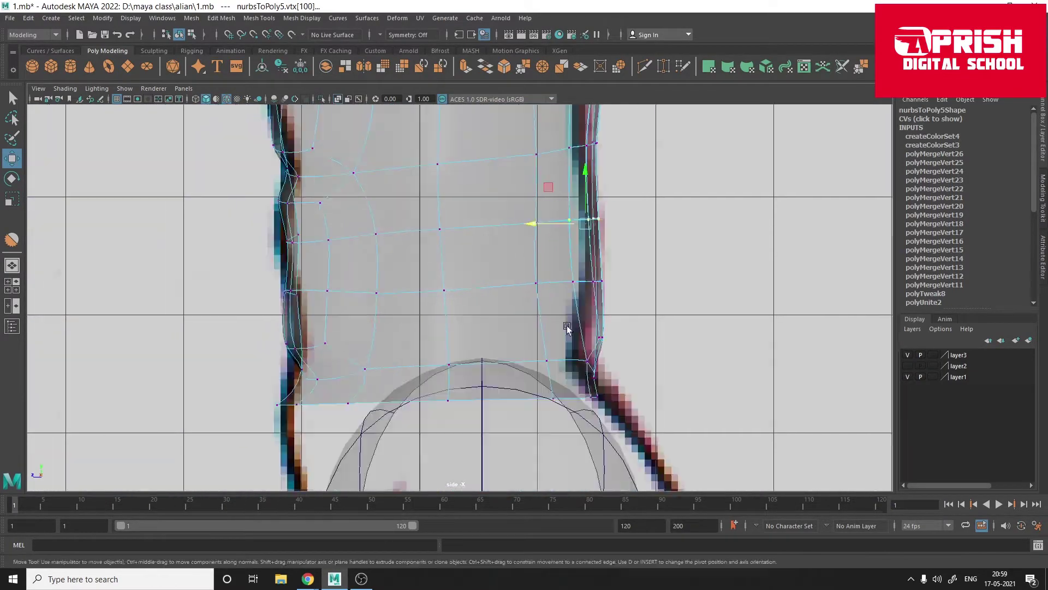
pyautogui.press('space')
pyautogui.press('space')
# Step: Reshape the chest by dragging a chest vertex, then show the low-poly cage
pyautogui.keyDown('alt'); pyautogui.moveTo(634, 253); pyautogui.dragTo(624, 304); pyautogui.keyUp('alt')
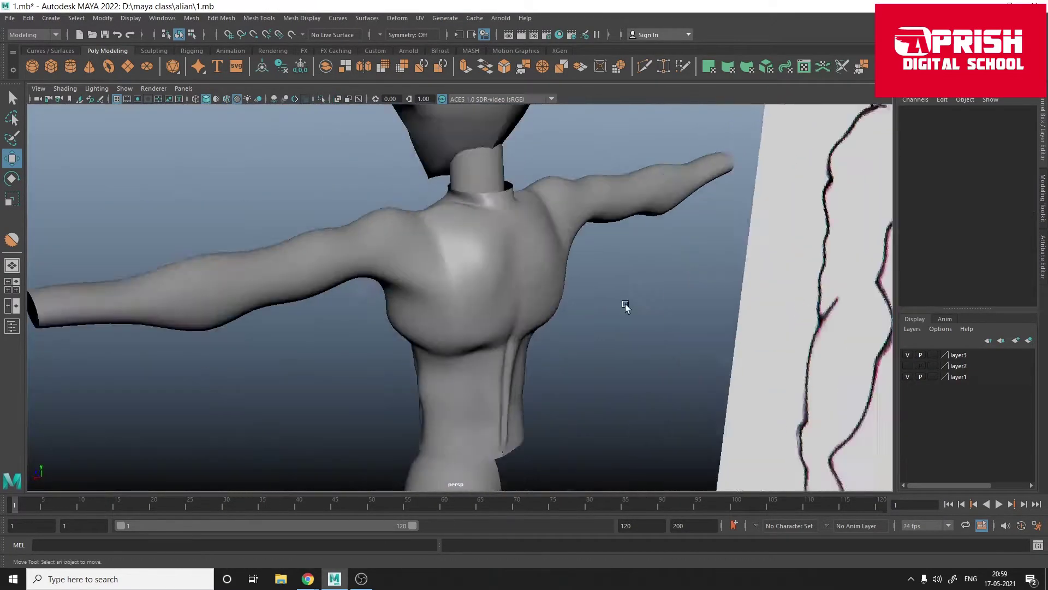
pyautogui.click(440, 311)
pyautogui.keyDown('alt'); pyautogui.moveTo(440, 311); pyautogui.dragTo(555, 241); pyautogui.keyUp('alt')
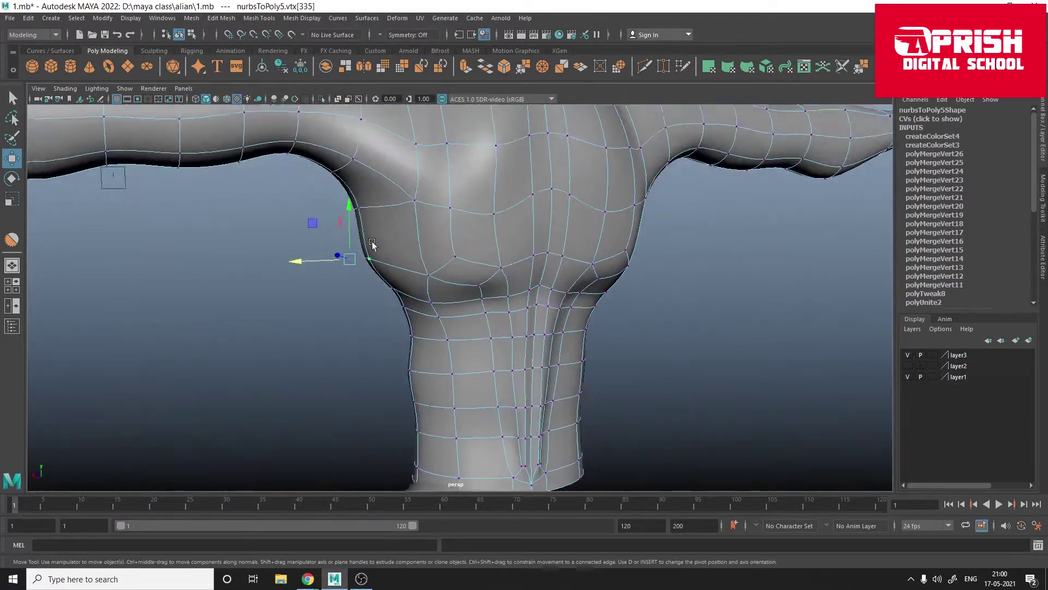
pyautogui.press('F8')
pyautogui.moveTo(347, 243)
pyautogui.keyDown('alt'); pyautogui.mouseDown()
pyautogui.moveTo(457, 250)
pyautogui.moveTo(519, 211)
pyautogui.moveTo(447, 274)
pyautogui.moveTo(485, 323)
pyautogui.moveTo(416, 297)
pyautogui.moveTo(354, 231)
pyautogui.mouseUp(); pyautogui.keyUp('alt')
pyautogui.click(416, 296)
pyautogui.press('1')
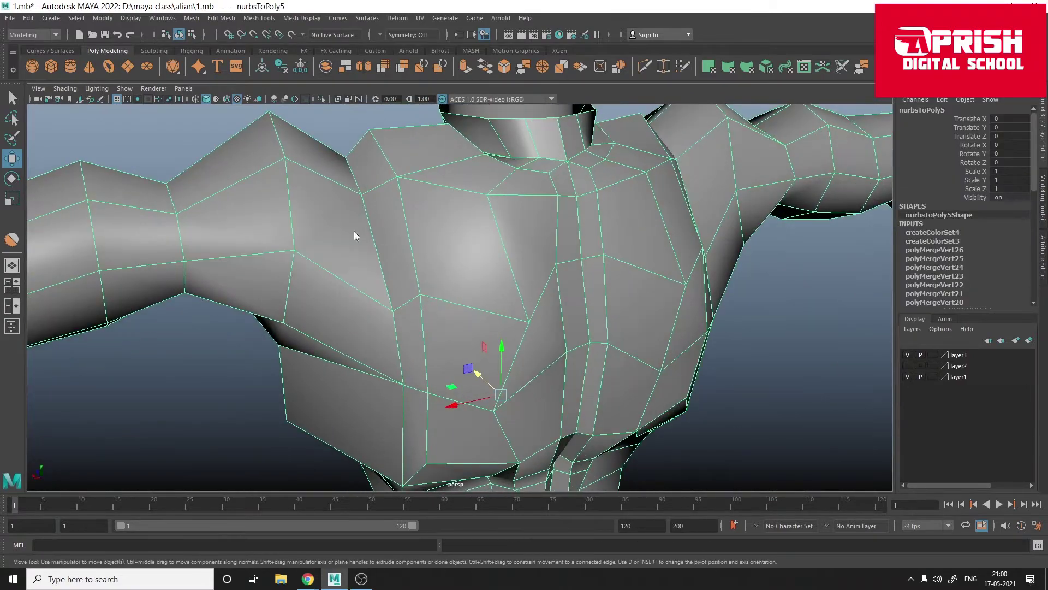
# Step: Cut a new edge across the chest, position its vertex, and maximize the front view
pyautogui.click(285, 159)
pyautogui.press('w')
pyautogui.moveTo(285, 158)
pyautogui.keyDown('alt'); pyautogui.mouseDown()
pyautogui.moveTo(355, 285)
pyautogui.moveTo(389, 245)
pyautogui.moveTo(382, 223)
pyautogui.mouseUp(); pyautogui.keyUp('alt')
pyautogui.moveTo(386, 269)
pyautogui.keyDown('alt'); pyautogui.mouseDown()
pyautogui.moveTo(306, 328)
pyautogui.moveTo(272, 411)
pyautogui.moveTo(326, 403)
pyautogui.mouseUp(); pyautogui.keyUp('alt')
pyautogui.press('F8')
pyautogui.press('space')
pyautogui.press('space')
pyautogui.hotkey('ctrl', 'F11')
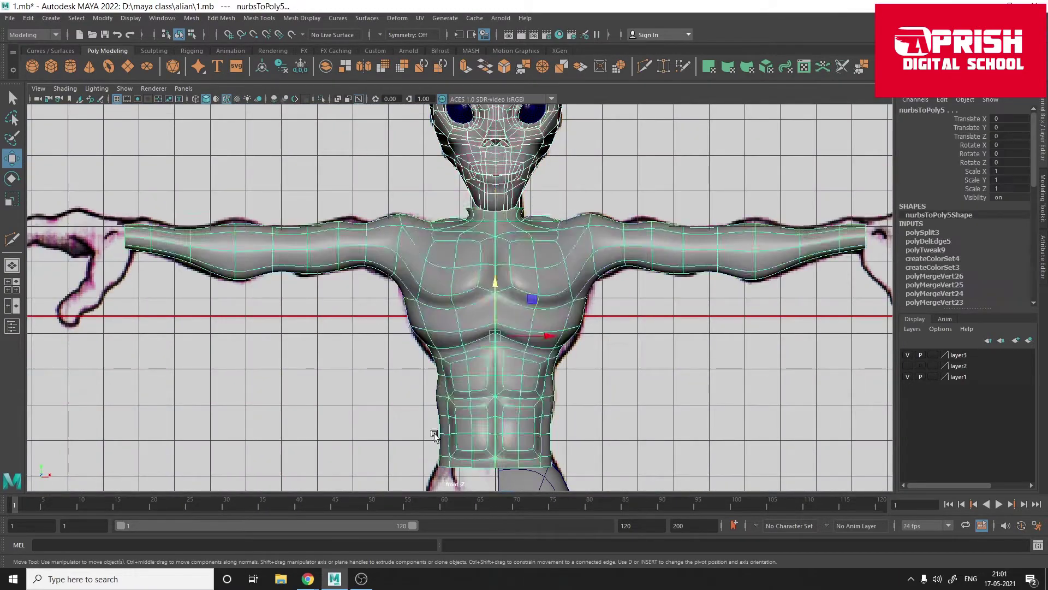
# Step: Adjust the shoulder vertices near the neck
pyautogui.scroll(-2, 434, 435)
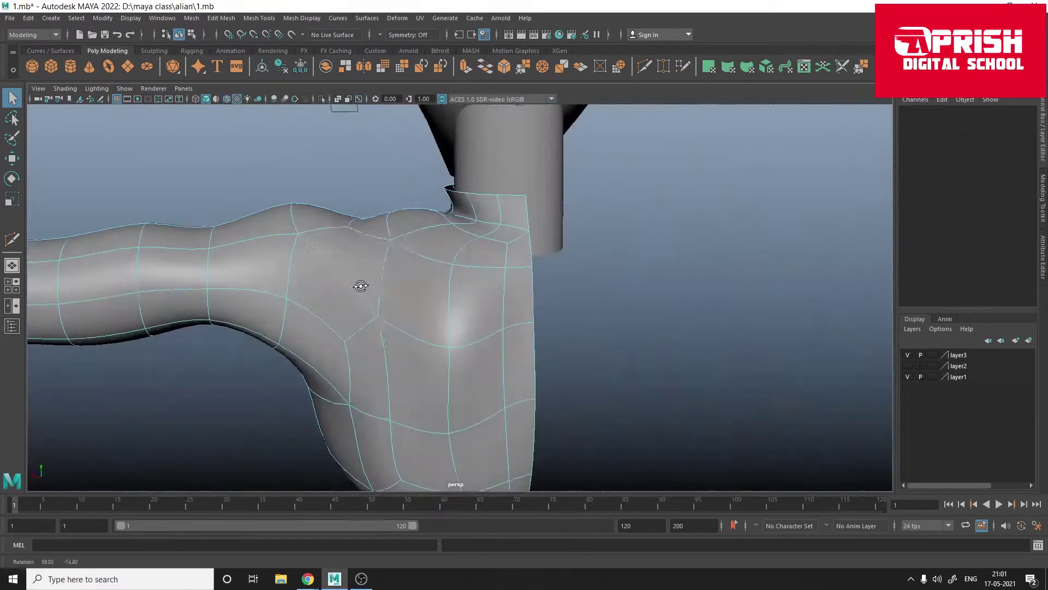
pyautogui.moveTo(363, 288)
pyautogui.keyDown('alt'); pyautogui.mouseDown()
pyautogui.moveTo(375, 318)
pyautogui.moveTo(442, 277)
pyautogui.mouseUp(); pyautogui.keyUp('alt')
pyautogui.click(442, 278)
pyautogui.moveTo(380, 289)
pyautogui.keyDown('alt'); pyautogui.mouseDown()
pyautogui.moveTo(495, 346)
pyautogui.moveTo(543, 281)
pyautogui.moveTo(592, 300)
pyautogui.moveTo(527, 320)
pyautogui.moveTo(539, 416)
pyautogui.mouseUp(); pyautogui.keyUp('alt')
pyautogui.click(528, 321)
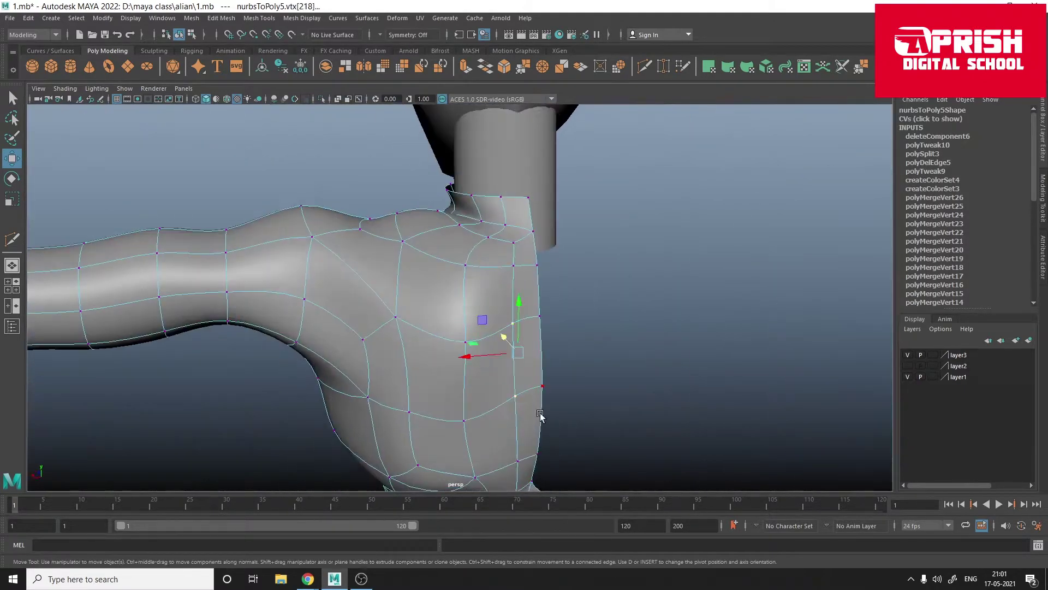
pyautogui.moveTo(370, 348)
pyautogui.keyDown('alt'); pyautogui.mouseDown()
pyautogui.moveTo(479, 347)
pyautogui.moveTo(300, 304)
pyautogui.moveTo(470, 415)
pyautogui.moveTo(371, 333)
pyautogui.mouseUp(); pyautogui.keyUp('alt')
# Step: Select the armpit vertex pair, then clear the selection
pyautogui.click(371, 333)
pyautogui.keyDown('shift'); pyautogui.click(390, 387); pyautogui.keyUp('shift')
pyautogui.moveTo(411, 261)
pyautogui.keyDown('alt'); pyautogui.mouseDown()
pyautogui.moveTo(601, 368)
pyautogui.moveTo(503, 346)
pyautogui.moveTo(491, 328)
pyautogui.mouseUp(); pyautogui.keyUp('alt')
pyautogui.click(601, 368)
pyautogui.click(473, 354)
pyautogui.scroll(-5, 608, 410)
pyautogui.scroll(5, 629, 411)
# Step: Tweak two torso vertices and sculpt-smooth the torso surface
pyautogui.press('F9')
pyautogui.moveTo(629, 410)
pyautogui.keyDown('alt'); pyautogui.mouseDown()
pyautogui.moveTo(569, 356)
pyautogui.moveTo(526, 346)
pyautogui.moveTo(499, 315)
pyautogui.mouseUp(); pyautogui.keyUp('alt')
pyautogui.click(516, 379)
pyautogui.moveTo(516, 379)
pyautogui.keyDown('alt'); pyautogui.mouseDown()
pyautogui.moveTo(481, 382)
pyautogui.moveTo(534, 297)
pyautogui.moveTo(538, 269)
pyautogui.moveTo(517, 337)
pyautogui.moveTo(549, 356)
pyautogui.moveTo(555, 304)
pyautogui.moveTo(456, 321)
pyautogui.mouseUp(); pyautogui.keyUp('alt')
pyautogui.click(517, 337)
pyautogui.press('F8')
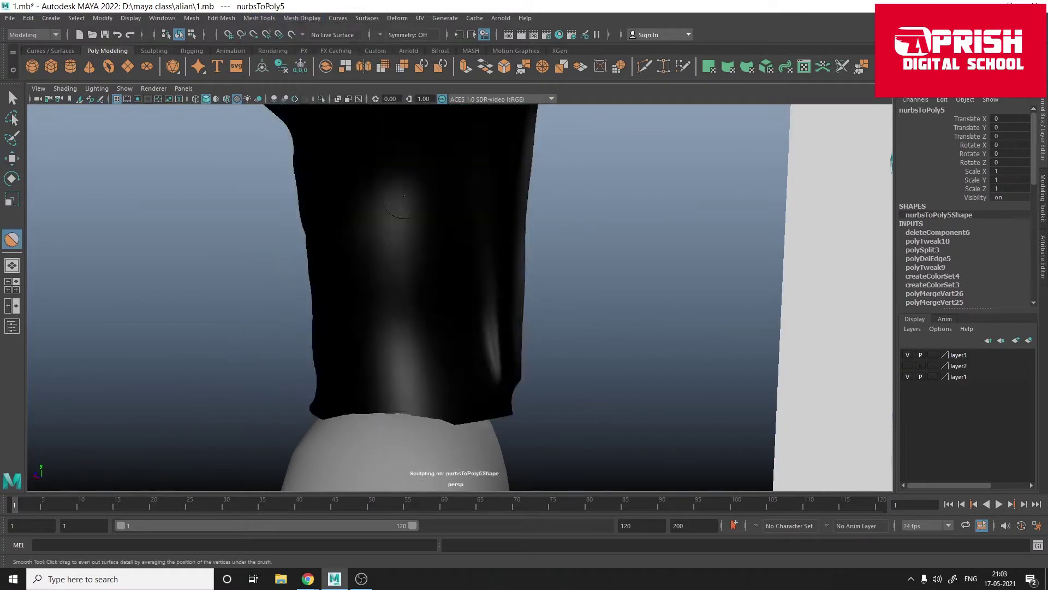
pyautogui.keyDown('alt'); pyautogui.moveTo(404, 196); pyautogui.dragTo(499, 304); pyautogui.keyUp('alt')
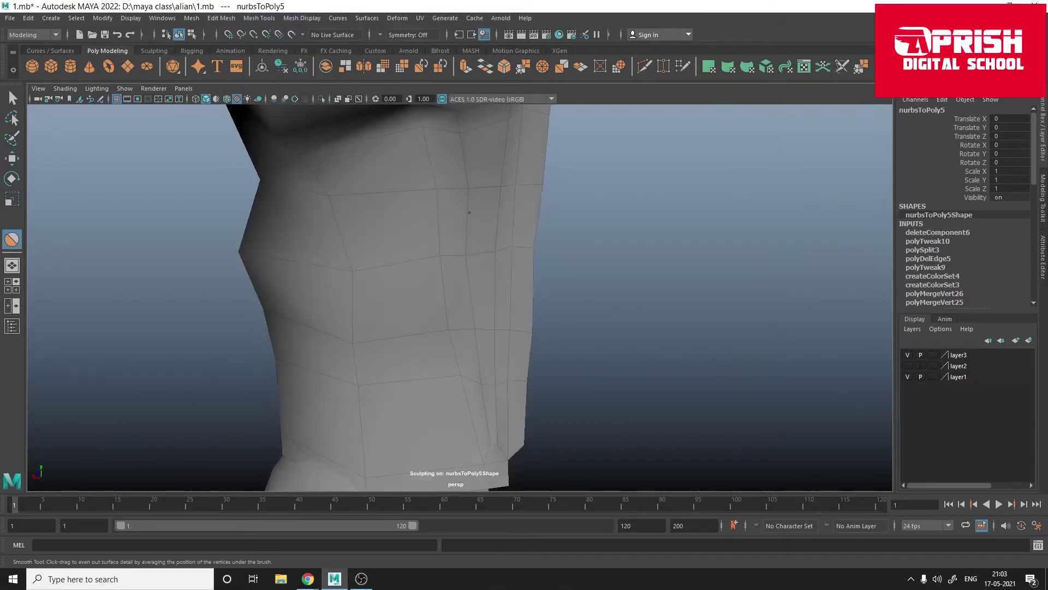
pyautogui.scroll(-5, 469, 213)
# Step: Select a torso face, then undo recent changes while checking against the reference
pyautogui.press('w')
pyautogui.press('F11')
pyautogui.click(433, 334)
pyautogui.keyDown('alt'); pyautogui.moveTo(433, 334); pyautogui.dragTo(532, 323); pyautogui.keyUp('alt')
pyautogui.click(519, 328)
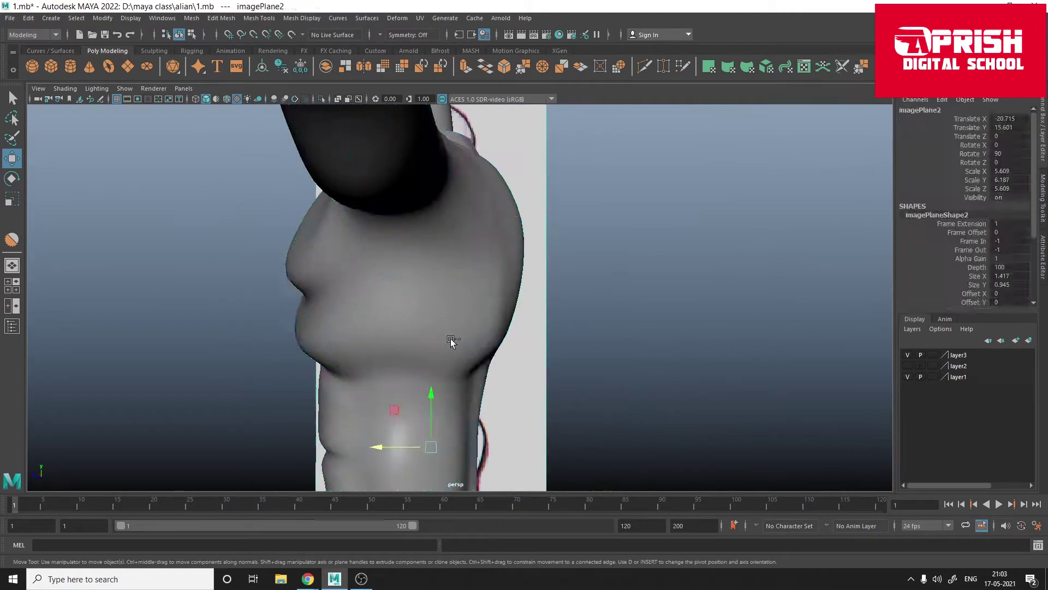
pyautogui.hotkey('ctrl', 'z')
pyautogui.moveTo(533, 224)
pyautogui.keyDown('alt'); pyautogui.mouseDown()
pyautogui.moveTo(455, 344)
pyautogui.moveTo(568, 343)
pyautogui.mouseUp(); pyautogui.keyUp('alt')
pyautogui.press('F8')
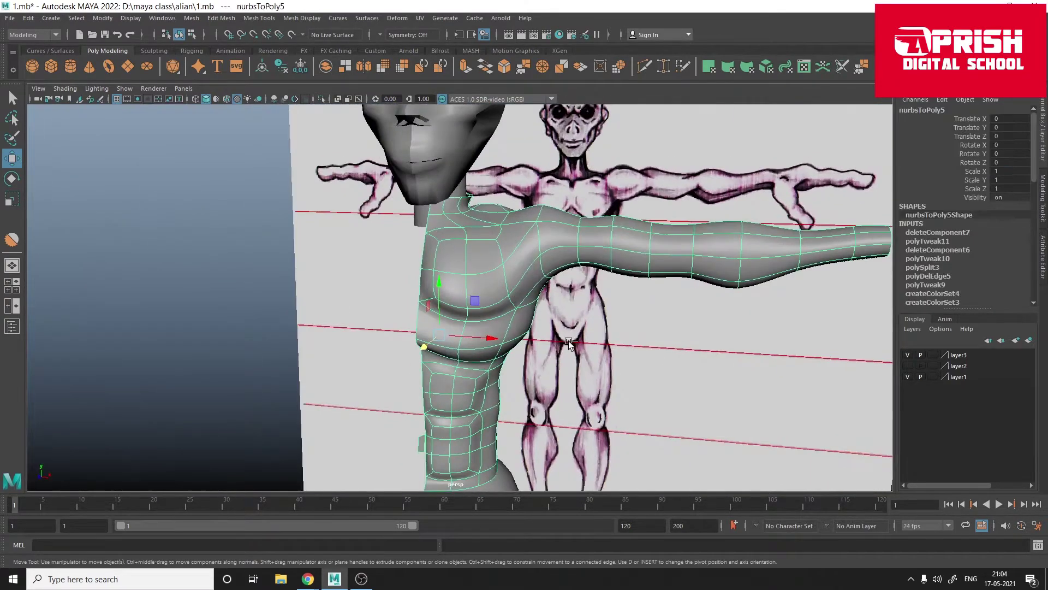
pyautogui.hotkey('ctrl', 'z')
pyautogui.hotkey('ctrl', 'z')
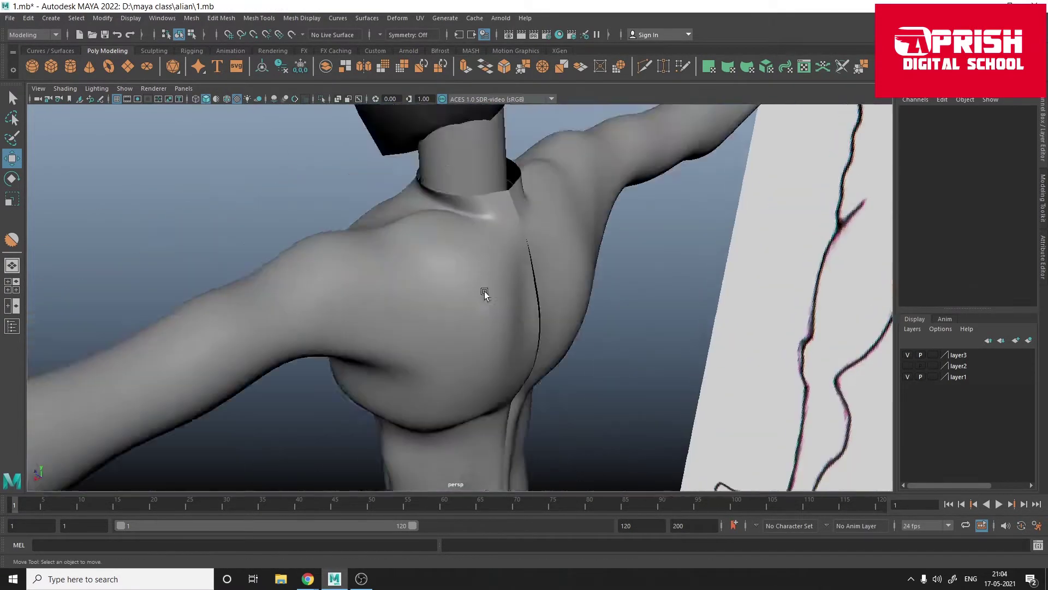
pyautogui.hotkey('ctrl', 'z')
# Step: Commit the new edge cut across the torso and select the combined mesh
pyautogui.hotkey('ctrl', 'z')
pyautogui.hotkey('ctrl', 'z')
pyautogui.hotkey('ctrl', 'z')
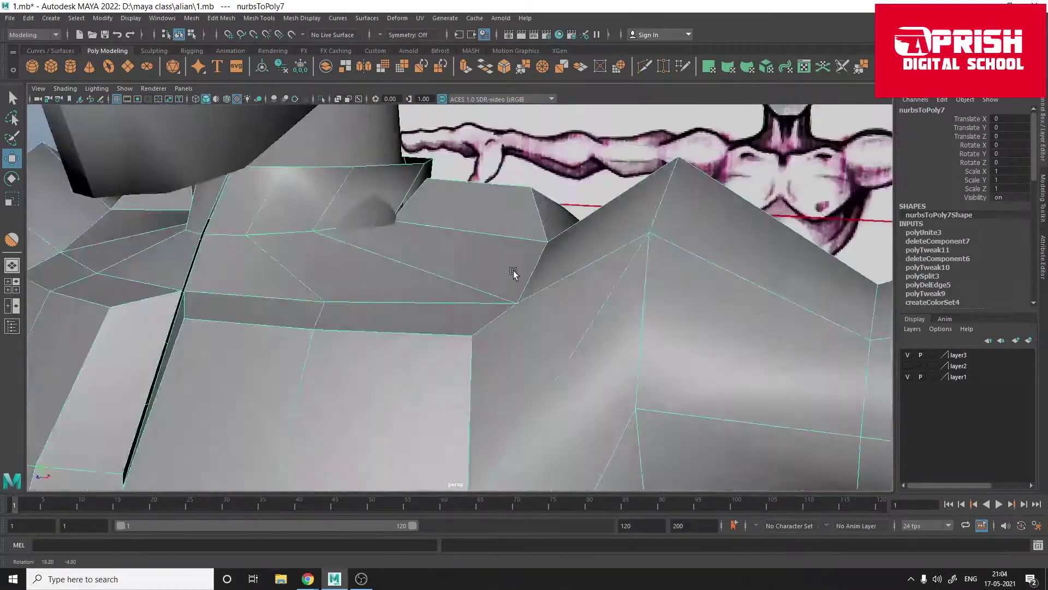
pyautogui.hotkey('ctrl', 'z')
pyautogui.hotkey('ctrl', 'z')
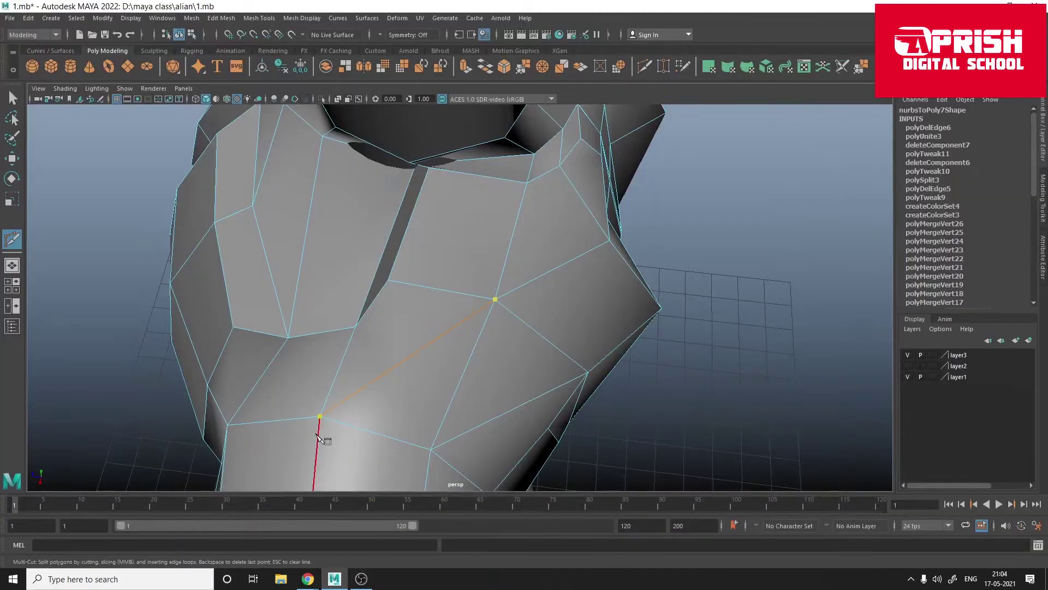
pyautogui.press('Return')
pyautogui.press('w')
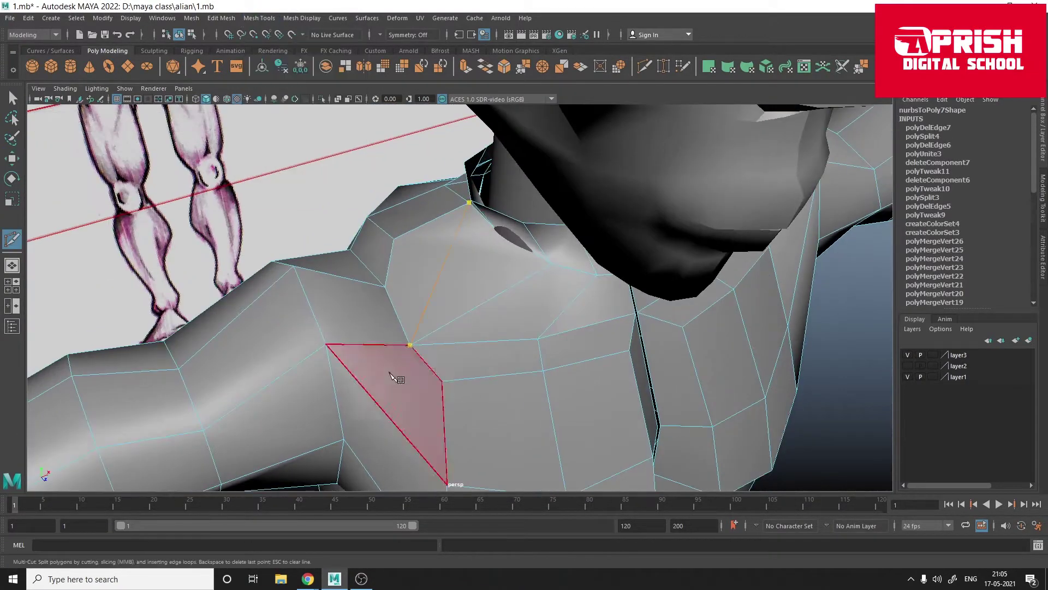
pyautogui.press('w')
pyautogui.moveTo(393, 377)
pyautogui.keyDown('alt'); pyautogui.mouseDown()
pyautogui.moveTo(461, 304)
pyautogui.moveTo(328, 128)
pyautogui.moveTo(369, 271)
pyautogui.moveTo(417, 257)
pyautogui.mouseUp(); pyautogui.keyUp('alt')
pyautogui.click(485, 276)
pyautogui.scroll(5, 485, 276)
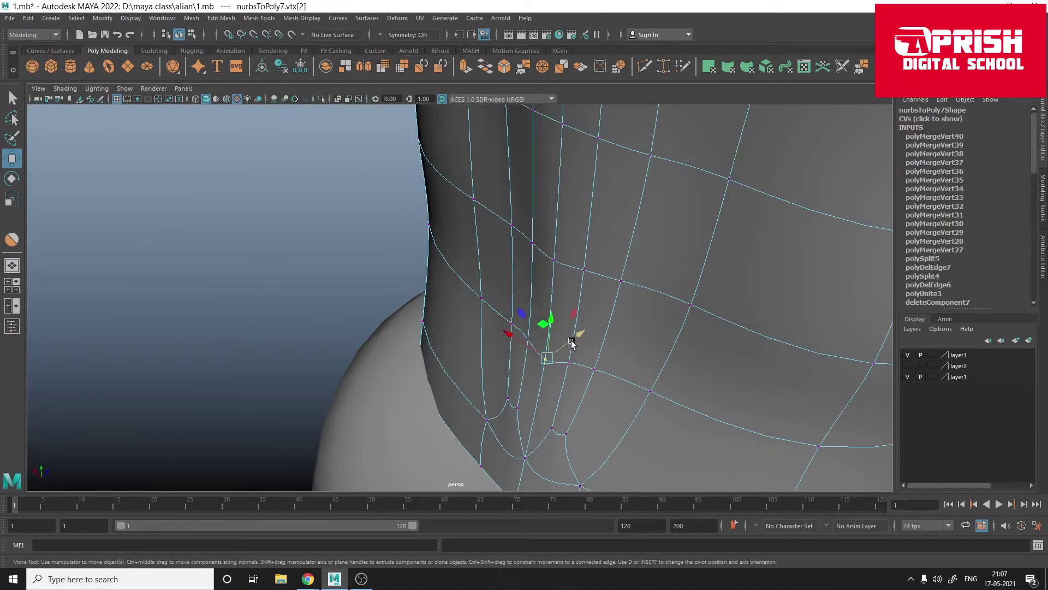
# Step: Adjust two vertices on the torso
pyautogui.keyDown('alt'); pyautogui.moveTo(589, 242); pyautogui.dragTo(486, 309); pyautogui.keyUp('alt')
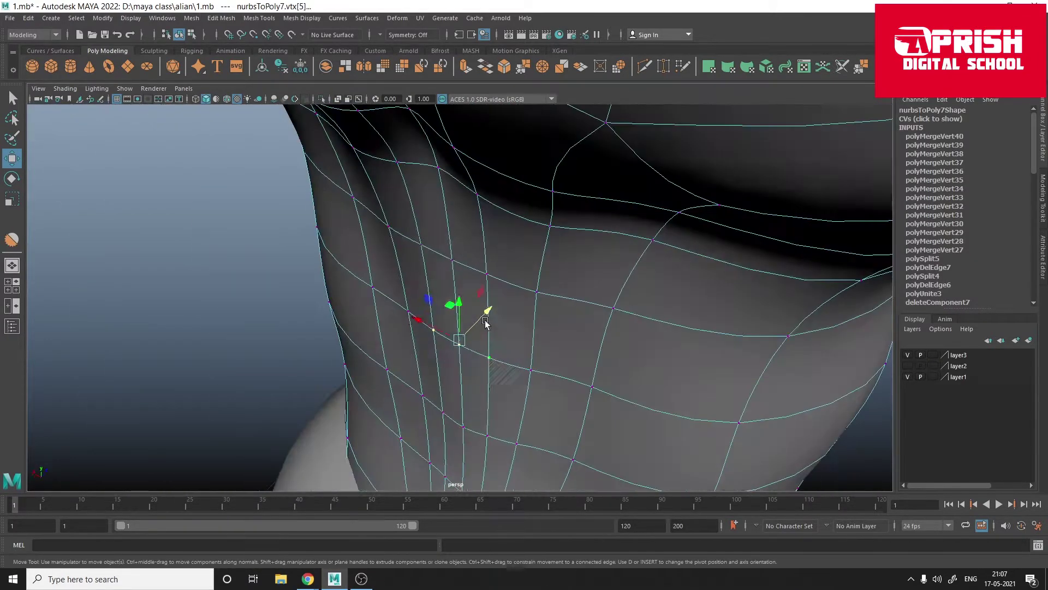
pyautogui.click(330, 322)
pyautogui.scroll(-5, 331, 322)
pyautogui.scroll(5, 535, 311)
pyautogui.click(472, 326)
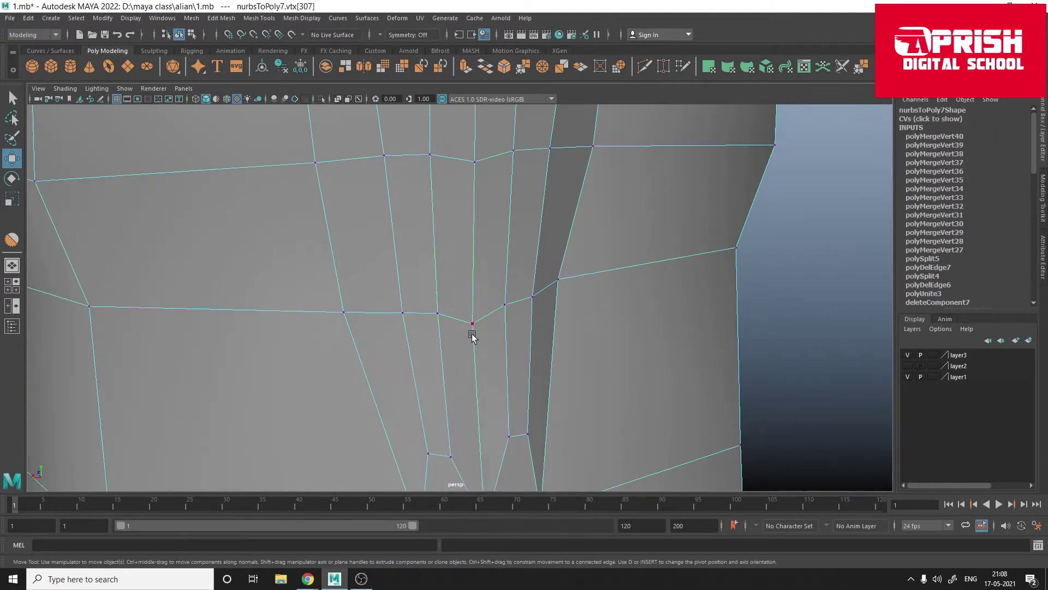
pyautogui.moveTo(468, 177)
pyautogui.keyDown('alt'); pyautogui.mouseDown()
pyautogui.moveTo(367, 304)
pyautogui.moveTo(417, 279)
pyautogui.moveTo(442, 385)
pyautogui.moveTo(472, 321)
pyautogui.moveTo(450, 377)
pyautogui.moveTo(490, 318)
pyautogui.moveTo(497, 333)
pyautogui.moveTo(411, 307)
pyautogui.mouseUp(); pyautogui.keyUp('alt')
pyautogui.click(490, 319)
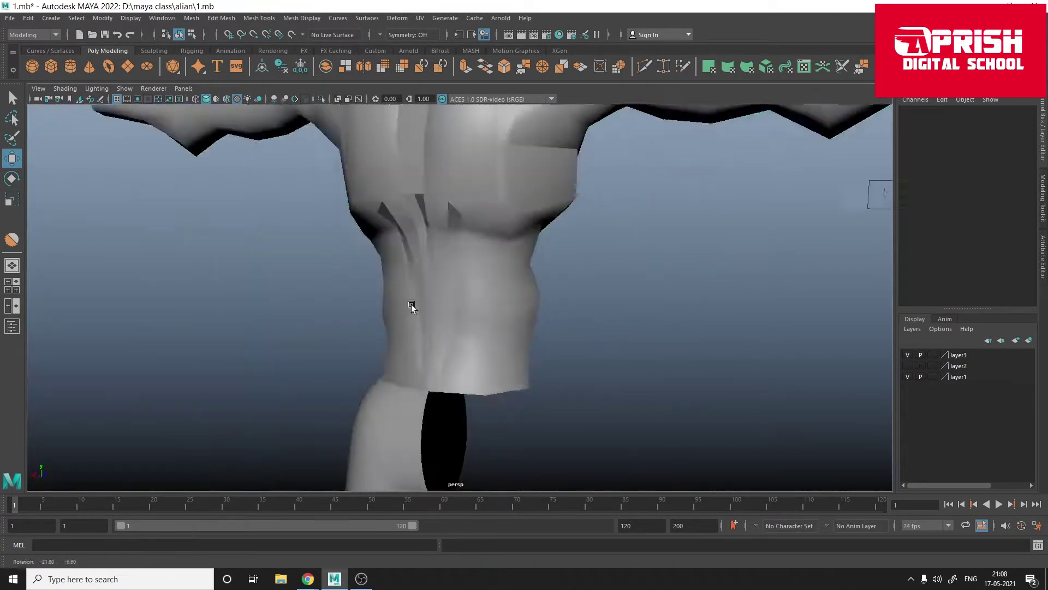
# Step: Frame and smooth the lower torso, then reposition a vertex on its side
pyautogui.click(457, 404)
pyautogui.press('f')
pyautogui.click(393, 188)
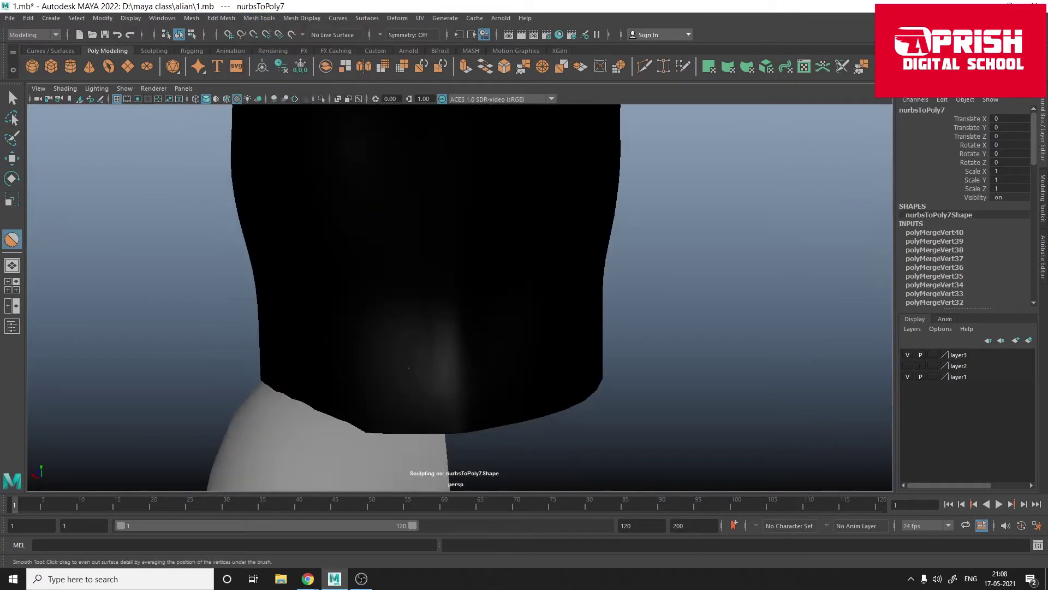
pyautogui.press('w')
pyautogui.moveTo(438, 310); pyautogui.dragTo(438, 273, button='right')
pyautogui.click(375, 294)
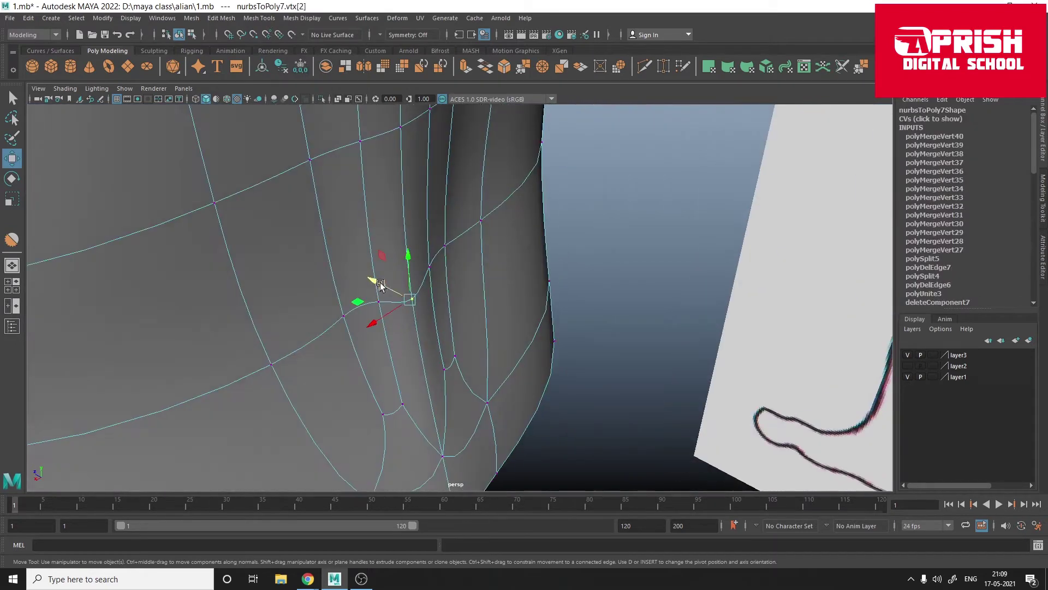
pyautogui.scroll(3, 371, 272)
# Step: Check the body's side edge and adjust a vertex below the neck
pyautogui.moveTo(350, 303)
pyautogui.keyDown('alt'); pyautogui.mouseDown()
pyautogui.moveTo(421, 346)
pyautogui.moveTo(429, 306)
pyautogui.mouseUp(); pyautogui.keyUp('alt')
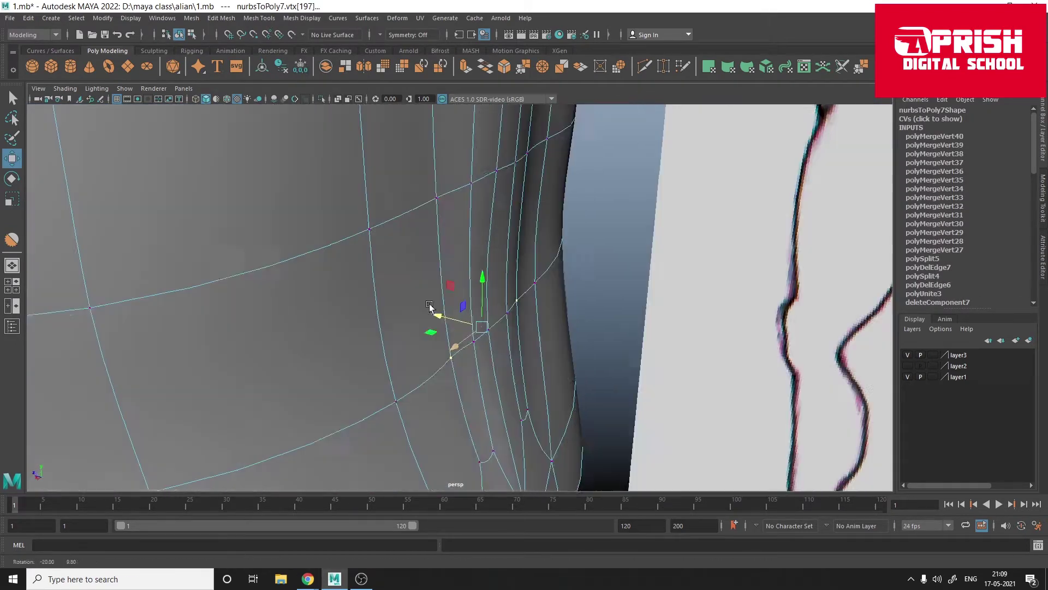
pyautogui.scroll(-5, 438, 308)
pyautogui.moveTo(572, 335)
pyautogui.keyDown('alt'); pyautogui.mouseDown()
pyautogui.moveTo(504, 340)
pyautogui.moveTo(525, 320)
pyautogui.moveTo(545, 388)
pyautogui.moveTo(416, 283)
pyautogui.mouseUp(); pyautogui.keyUp('alt')
pyautogui.scroll(3, 525, 320)
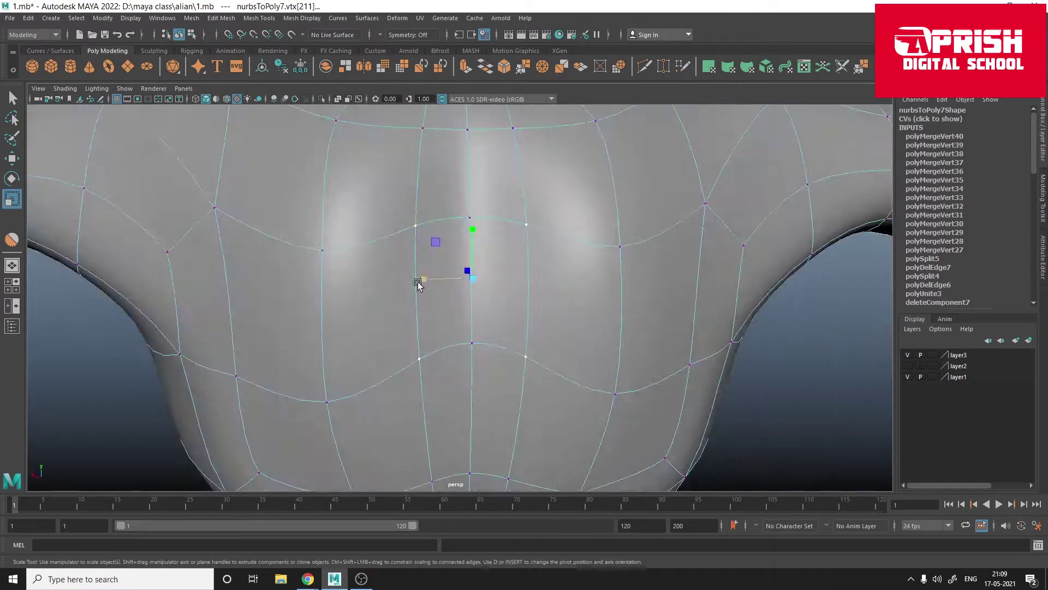
pyautogui.click(542, 304)
pyautogui.moveTo(542, 304)
pyautogui.keyDown('alt'); pyautogui.mouseDown()
pyautogui.moveTo(431, 331)
pyautogui.moveTo(526, 280)
pyautogui.moveTo(510, 253)
pyautogui.mouseUp(); pyautogui.keyUp('alt')
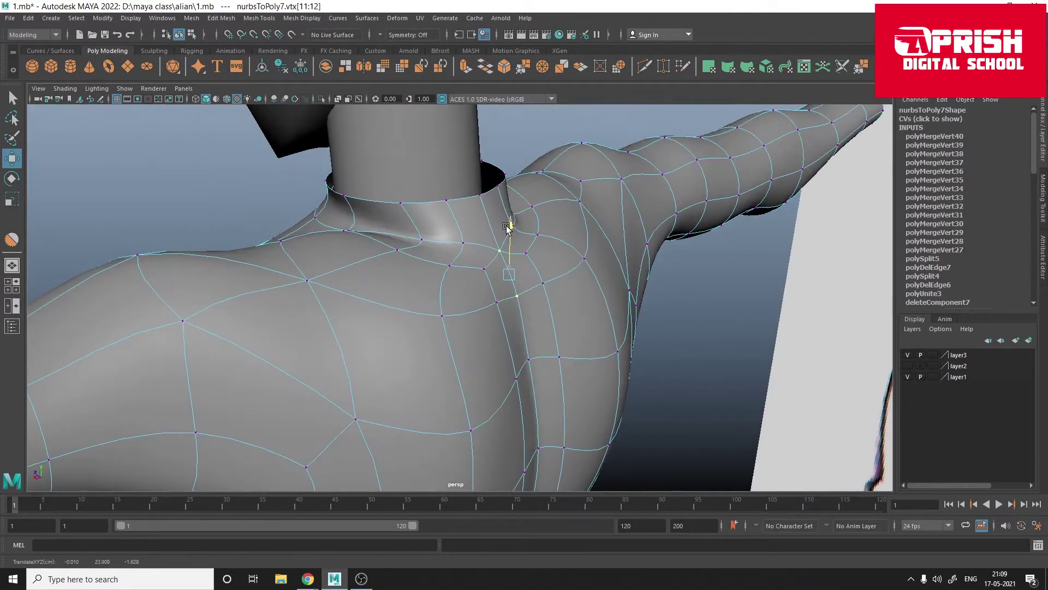
pyautogui.click(571, 386)
# Step: Convert the NURBS leg into a polygon mesh
pyautogui.keyDown('alt'); pyautogui.moveTo(571, 386); pyautogui.dragTo(427, 383); pyautogui.keyUp('alt')
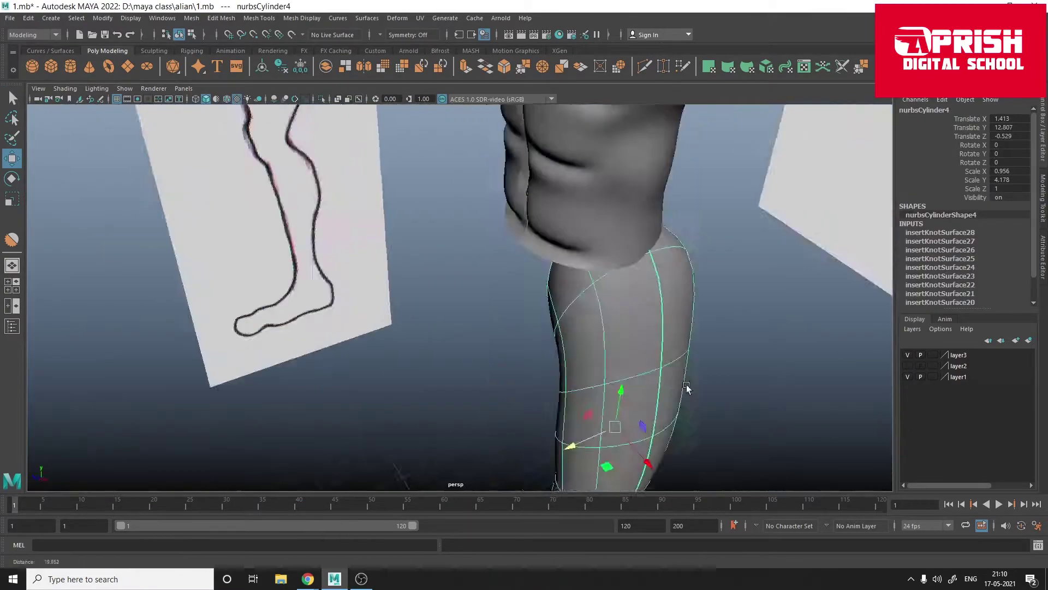
pyautogui.rightClick(527, 241)
pyautogui.moveTo(686, 387)
pyautogui.keyDown('alt'); pyautogui.mouseDown()
pyautogui.moveTo(526, 241)
pyautogui.moveTo(479, 375)
pyautogui.mouseUp(); pyautogui.keyUp('alt')
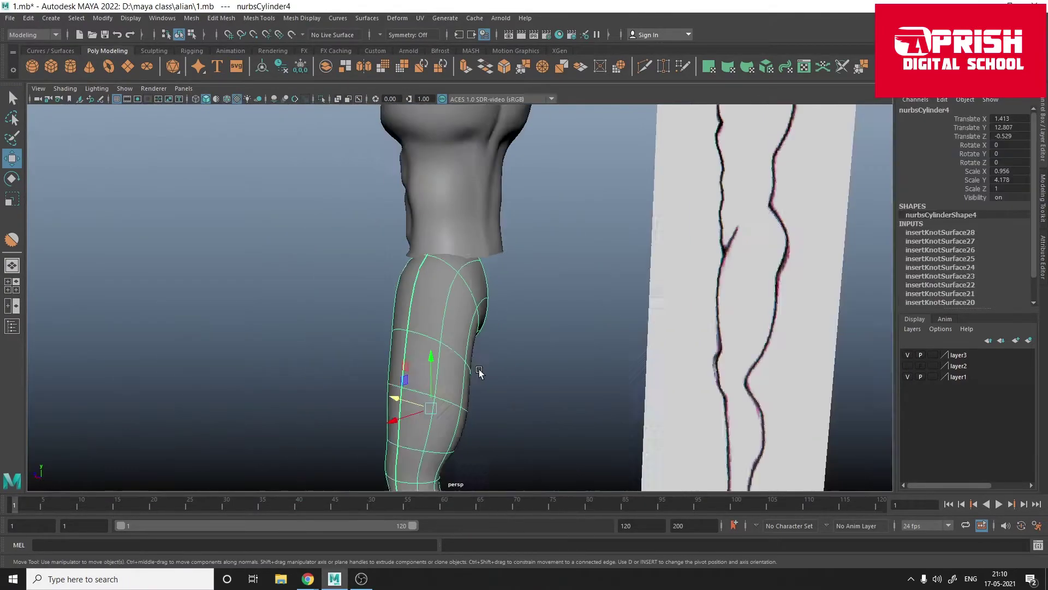
pyautogui.click(103, 18)
pyautogui.click(375, 283)
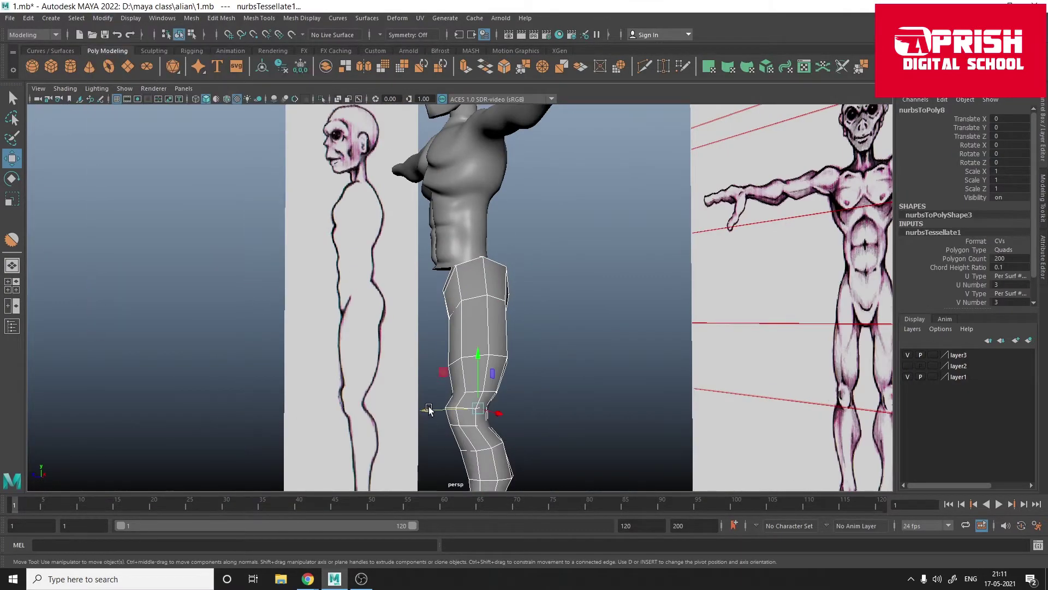
# Step: Inspect the leg top and torso bottom openings, briefly isolating the leg mesh
pyautogui.keyDown('alt'); pyautogui.moveTo(702, 417); pyautogui.dragTo(445, 320); pyautogui.keyUp('alt')
pyautogui.scroll(3, 444, 320)
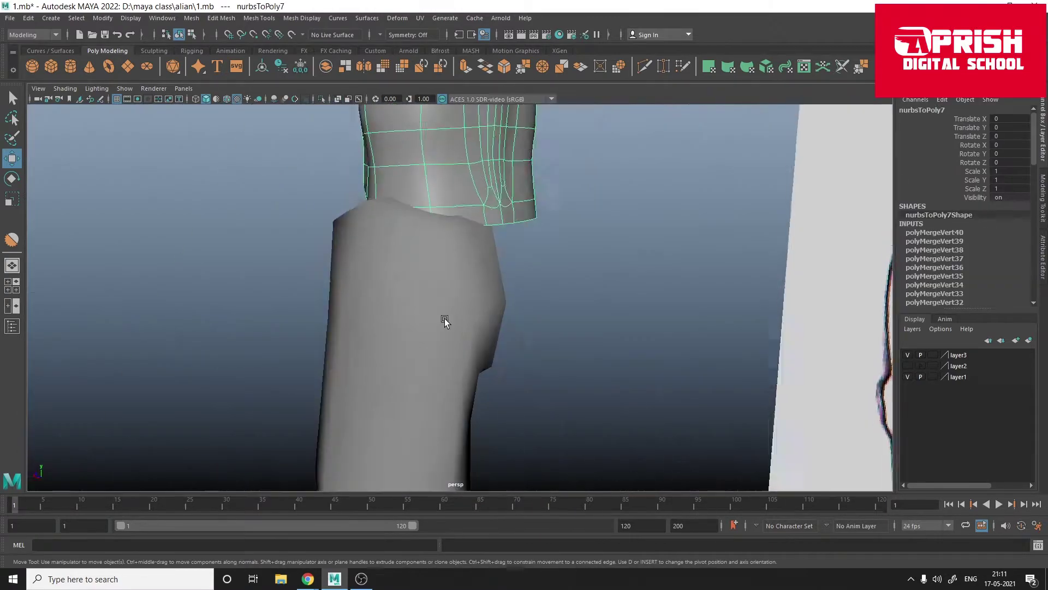
pyautogui.keyDown('shift'); pyautogui.click(486, 322); pyautogui.keyUp('shift')
pyautogui.keyDown('alt'); pyautogui.moveTo(381, 266); pyautogui.dragTo(453, 280); pyautogui.keyUp('alt')
pyautogui.click(453, 280)
pyautogui.moveTo(524, 305)
pyautogui.keyDown('alt'); pyautogui.mouseDown()
pyautogui.moveTo(491, 309)
pyautogui.moveTo(468, 367)
pyautogui.moveTo(589, 363)
pyautogui.moveTo(462, 316)
pyautogui.moveTo(615, 240)
pyautogui.mouseUp(); pyautogui.keyUp('alt')
pyautogui.click(554, 355)
pyautogui.hotkey('ctrl', '1')
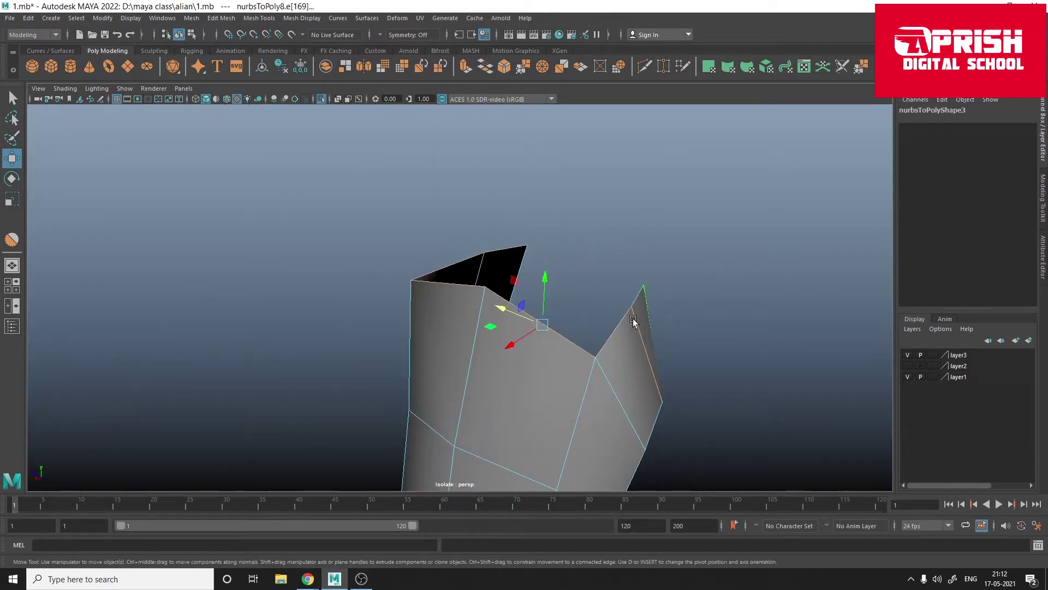
pyautogui.hotkey('ctrl', '1')
pyautogui.moveTo(633, 318)
pyautogui.keyDown('alt'); pyautogui.mouseDown()
pyautogui.moveTo(382, 254)
pyautogui.moveTo(437, 281)
pyautogui.mouseUp(); pyautogui.keyUp('alt')
pyautogui.press('F8')
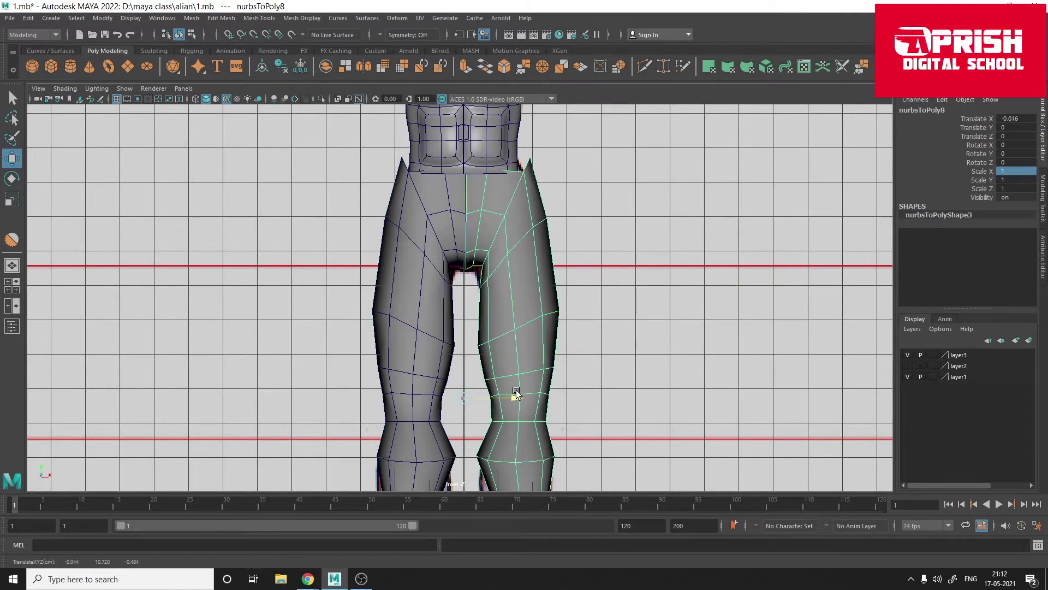
# Step: Combine the two legs into one mesh and merge the seam vertices between them
pyautogui.click(326, 71)
pyautogui.hotkey('ctrl', '1')
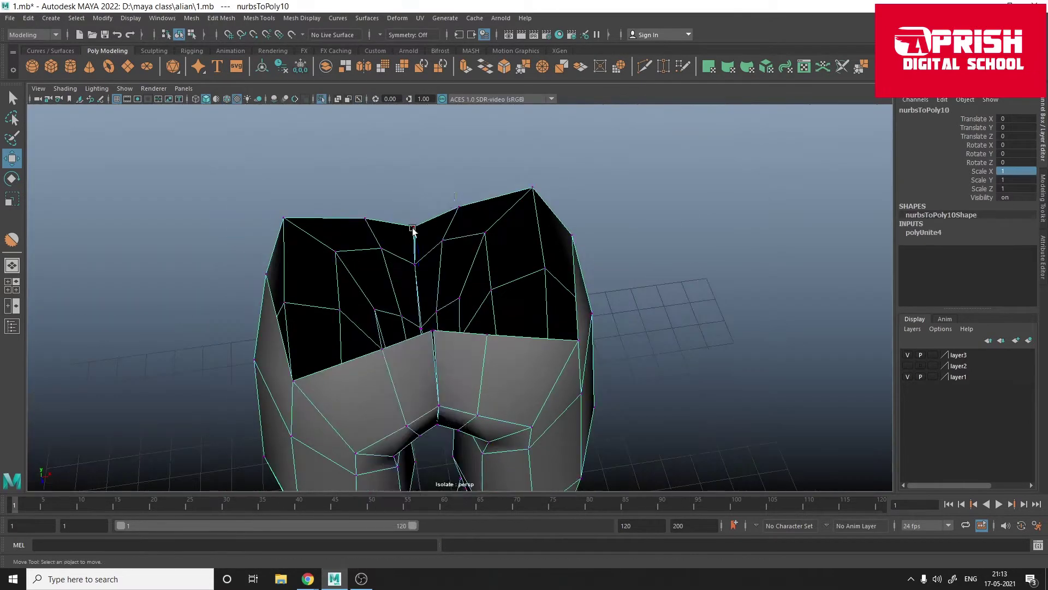
pyautogui.keyDown('alt'); pyautogui.moveTo(361, 109); pyautogui.dragTo(431, 308); pyautogui.keyUp('alt')
pyautogui.keyDown('alt'); pyautogui.moveTo(453, 384); pyautogui.dragTo(562, 351); pyautogui.keyUp('alt')
pyautogui.press('g')
pyautogui.press('g')
pyautogui.press('w')
pyautogui.moveTo(85, 297)
pyautogui.keyDown('alt'); pyautogui.mouseDown()
pyautogui.moveTo(510, 346)
pyautogui.moveTo(609, 234)
pyautogui.mouseUp(); pyautogui.keyUp('alt')
# Step: Bring back the full scene and enter vertex mode on the legs around the waist
pyautogui.hotkey('ctrl', '1')
pyautogui.press('F8')
pyautogui.scroll(5, 455, 350)
pyautogui.press('F9')
pyautogui.scroll(3, 502, 180)
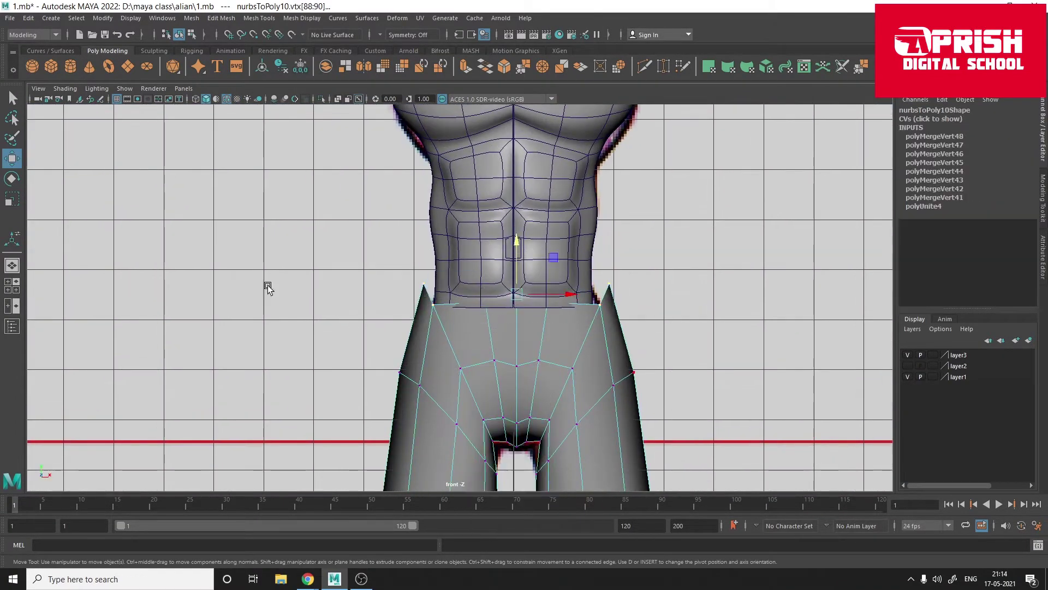
pyautogui.press('space')
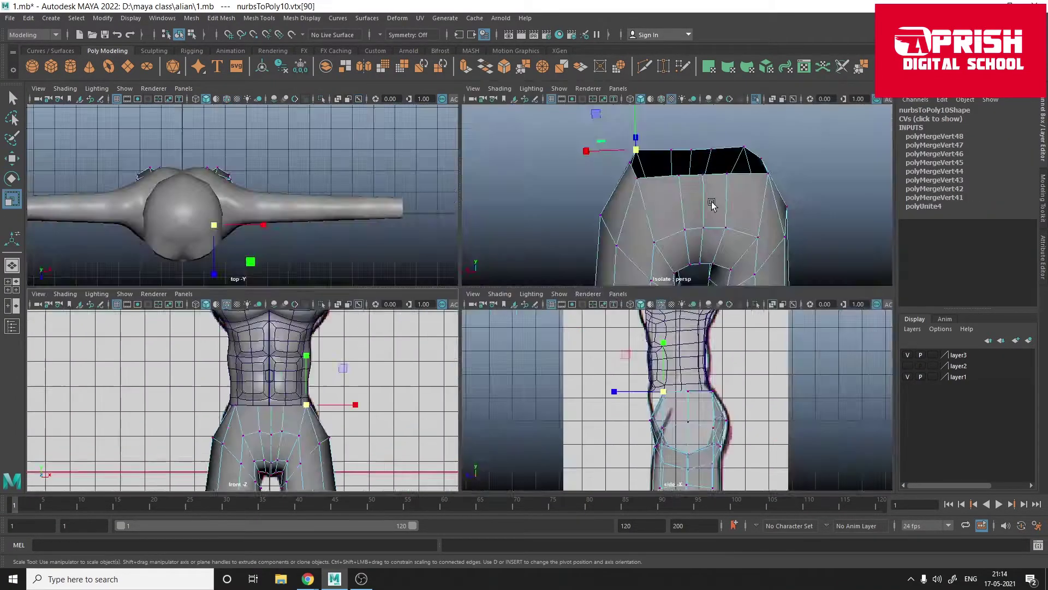
pyautogui.press('space')
pyautogui.keyDown('alt'); pyautogui.moveTo(579, 315); pyautogui.dragTo(561, 241); pyautogui.keyUp('alt')
pyautogui.press('F8')
# Step: Select the leg-top vertices and frame the waist seam in the perspective camera
pyautogui.keyDown('alt'); pyautogui.moveTo(470, 318); pyautogui.dragTo(489, 336); pyautogui.keyUp('alt')
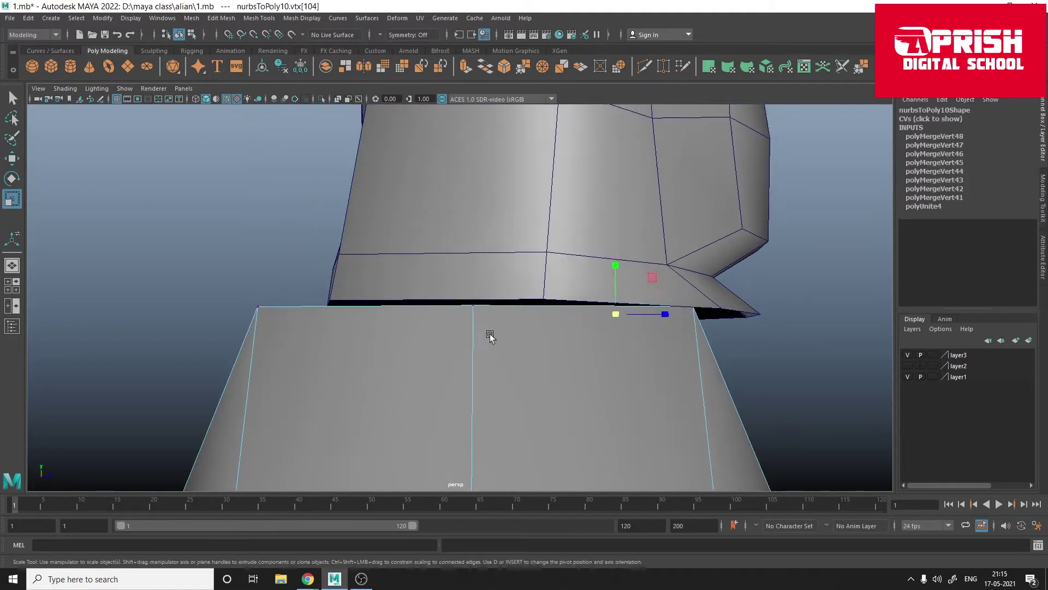
pyautogui.press('space')
pyautogui.moveTo(521, 299); pyautogui.dragTo(570, 299)
pyautogui.click(184, 88)
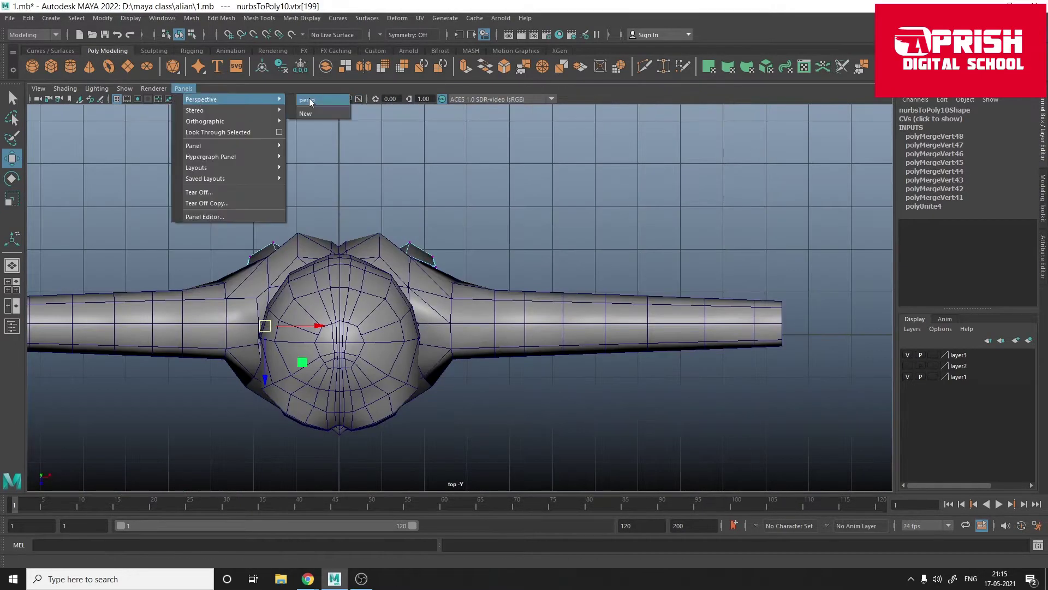
pyautogui.click(316, 109)
pyautogui.click(436, 313)
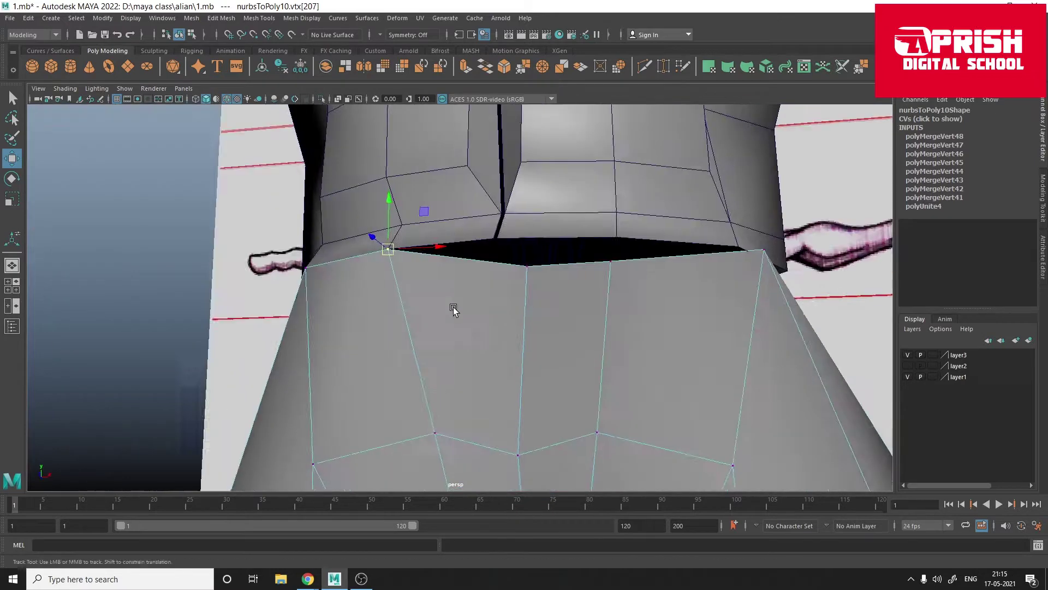
pyautogui.keyDown('alt'); pyautogui.moveTo(452, 304); pyautogui.dragTo(491, 334); pyautogui.keyUp('alt')
pyautogui.keyDown('alt'); pyautogui.moveTo(618, 331); pyautogui.dragTo(589, 357); pyautogui.keyUp('alt')
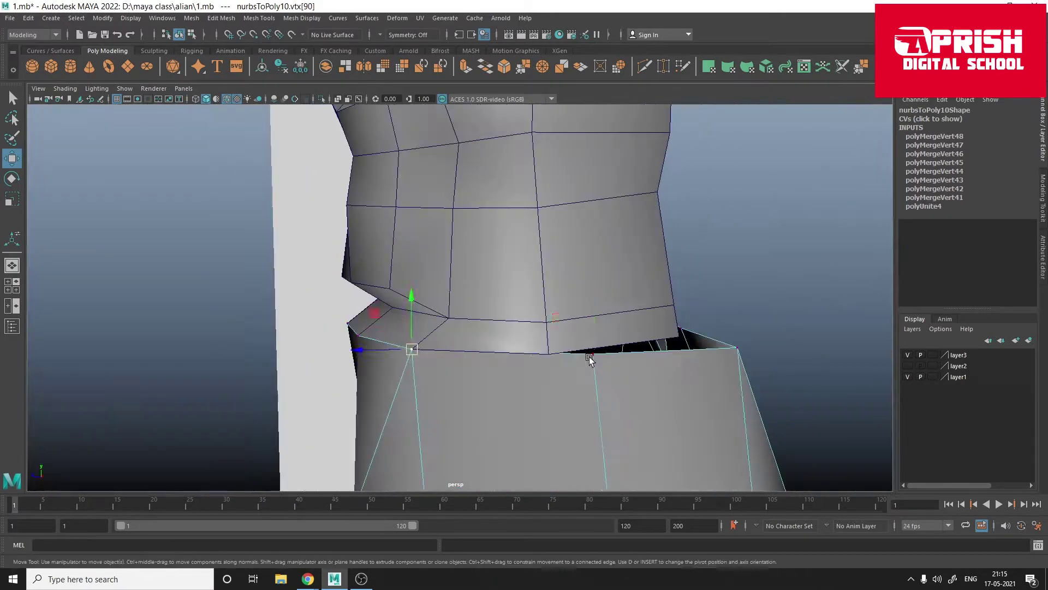
pyautogui.moveTo(672, 341)
pyautogui.keyDown('alt'); pyautogui.mouseDown()
pyautogui.moveTo(510, 381)
pyautogui.moveTo(725, 417)
pyautogui.moveTo(538, 393)
pyautogui.mouseUp(); pyautogui.keyUp('alt')
# Step: Combine the torso and legs into a single mesh
pyautogui.click(510, 381)
pyautogui.click(537, 393)
pyautogui.scroll(-3, 527, 329)
pyautogui.scroll(-2, 517, 356)
pyautogui.scroll(2, 413, 310)
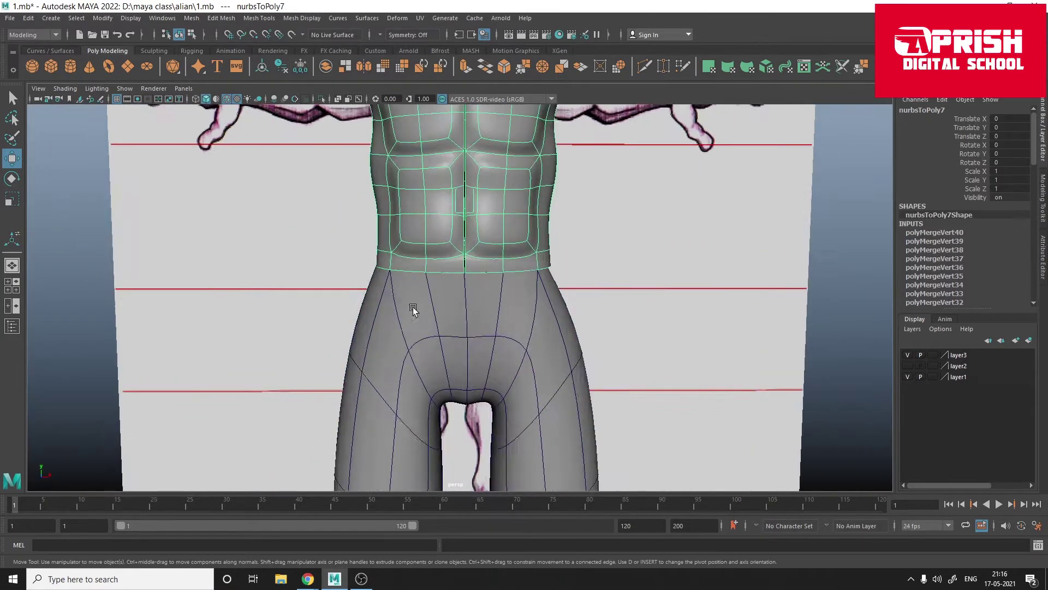
pyautogui.click(503, 365)
pyautogui.click(520, 320)
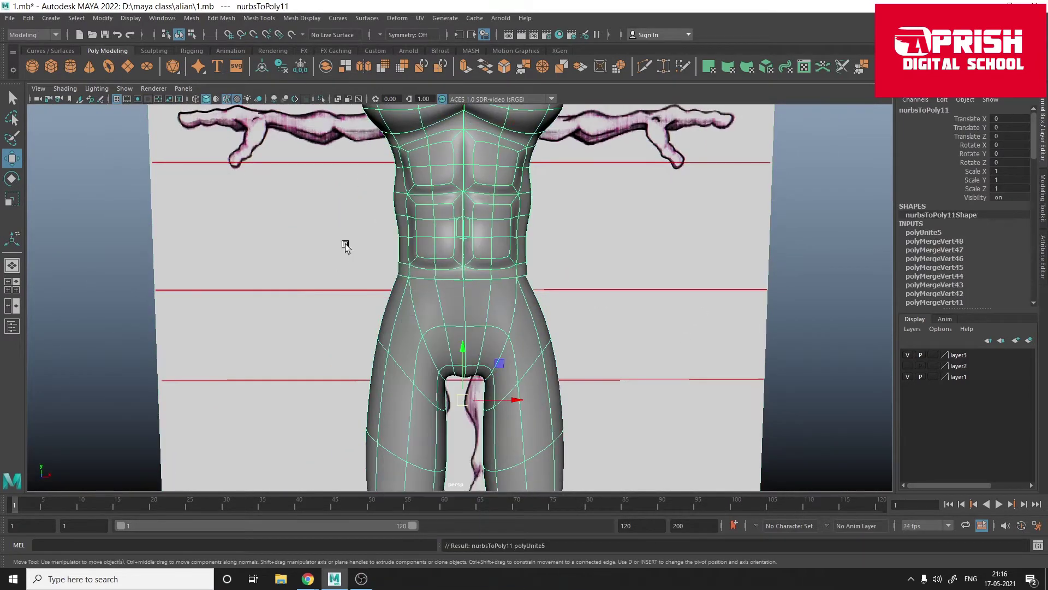
# Step: Weld the waist seam vertex pairs, then select a seam vertex at the neck base
pyautogui.keyDown('alt'); pyautogui.moveTo(397, 339); pyautogui.dragTo(559, 339, button='right'); pyautogui.keyUp('alt')
pyautogui.moveTo(498, 421)
pyautogui.keyDown('alt'); pyautogui.mouseDown()
pyautogui.moveTo(575, 325)
pyautogui.moveTo(480, 326)
pyautogui.mouseUp(); pyautogui.keyUp('alt')
pyautogui.keyDown('alt'); pyautogui.moveTo(491, 273); pyautogui.dragTo(552, 322); pyautogui.keyUp('alt')
pyautogui.scroll(5, 456, 422)
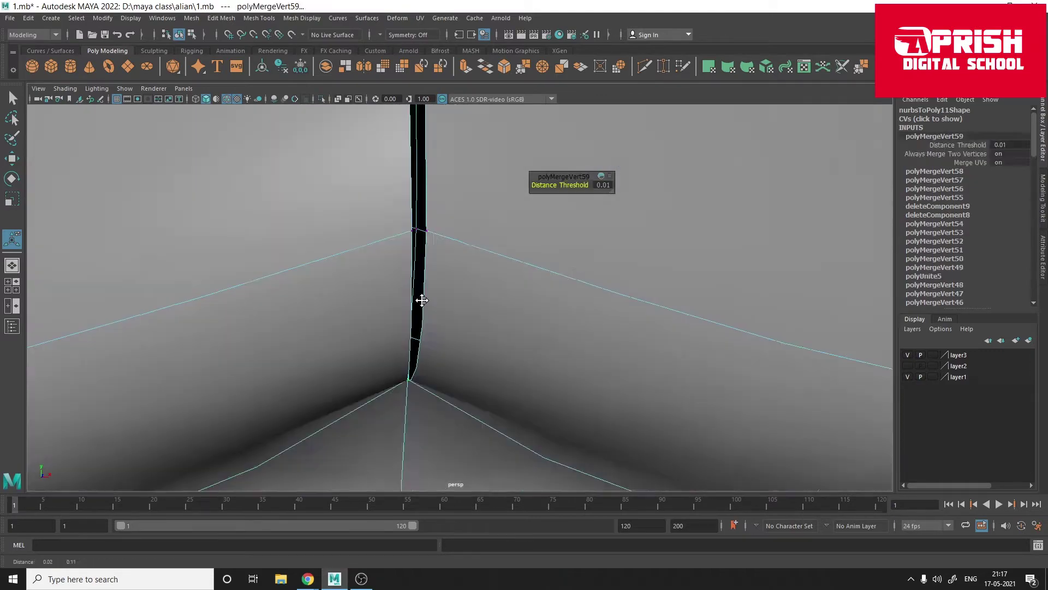
pyautogui.scroll(-5, 403, 227)
pyautogui.scroll(-5, 398, 293)
pyautogui.scroll(-3, 381, 293)
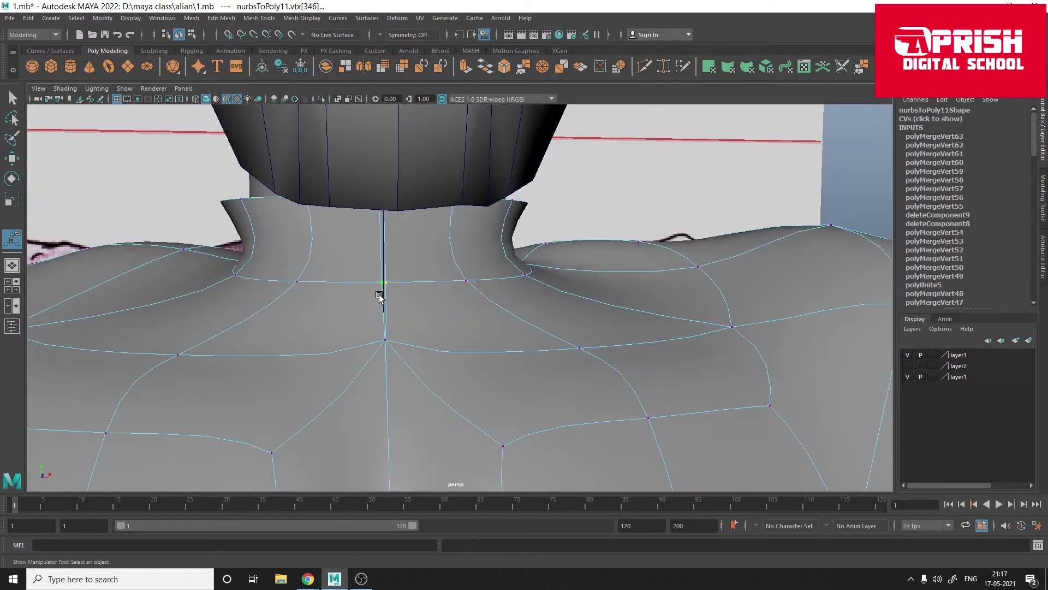
pyautogui.scroll(2, 380, 206)
pyautogui.click(380, 207)
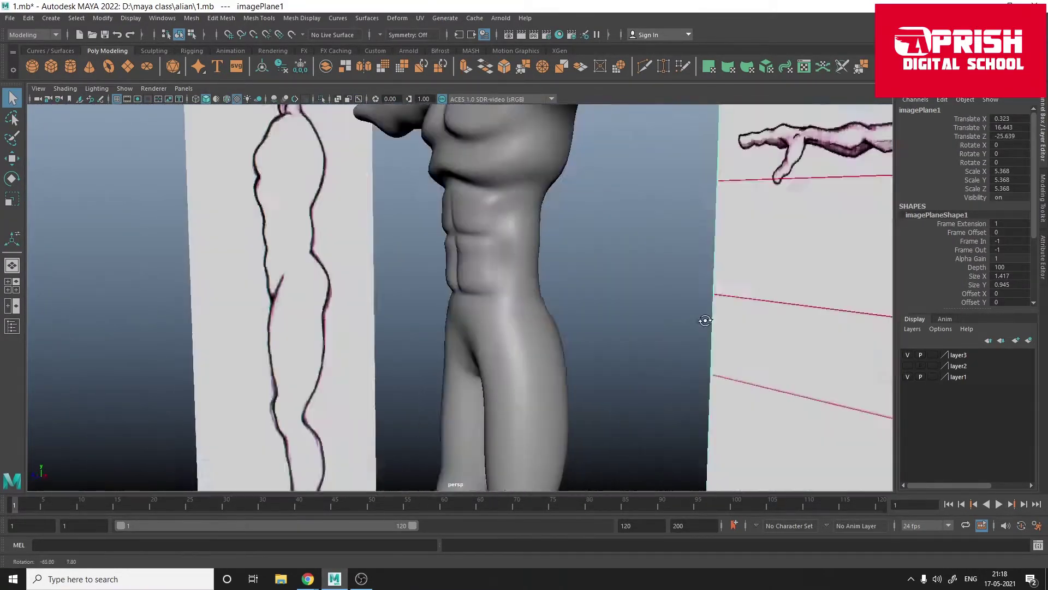
# Step: Face the alien and select a group of leg vertices for moving
pyautogui.keyDown('alt'); pyautogui.moveTo(643, 236); pyautogui.dragTo(557, 317); pyautogui.keyUp('alt')
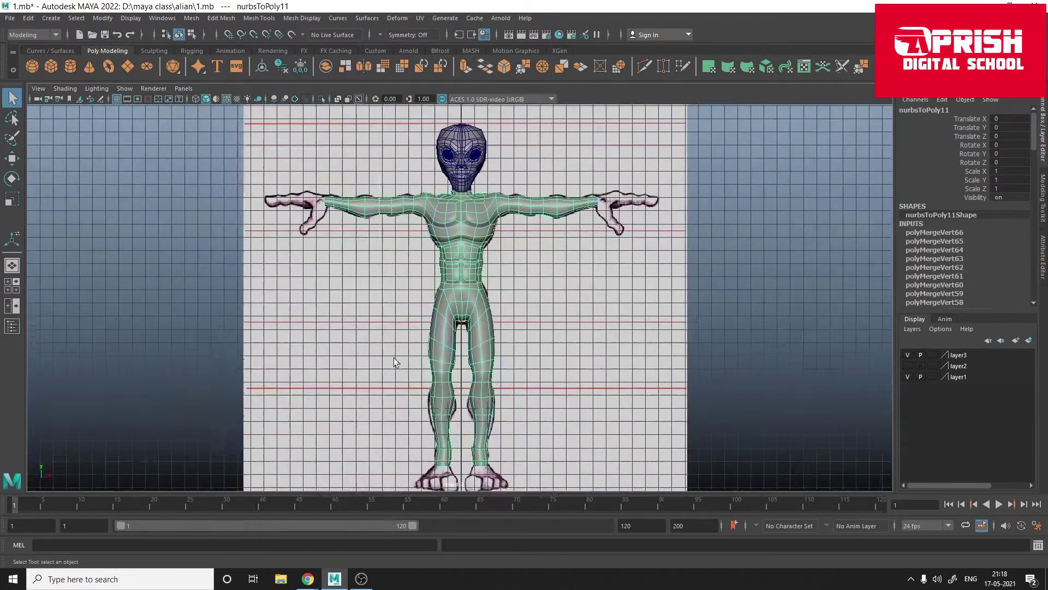
pyautogui.moveTo(235, 153); pyautogui.dragTo(480, 532)
pyautogui.scroll(5, 552, 349)
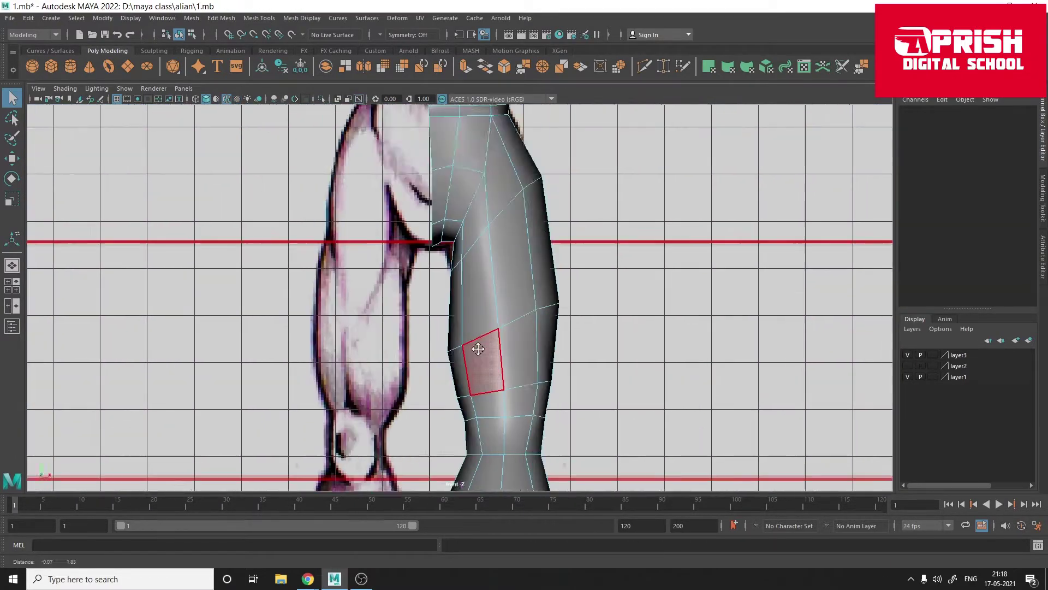
pyautogui.scroll(5, 441, 273)
pyautogui.press('w')
pyautogui.scroll(-5, 389, 266)
# Step: Move the crotch and inner hip vertices to match the front reference drawing
pyautogui.moveTo(432, 277); pyautogui.dragTo(471, 394)
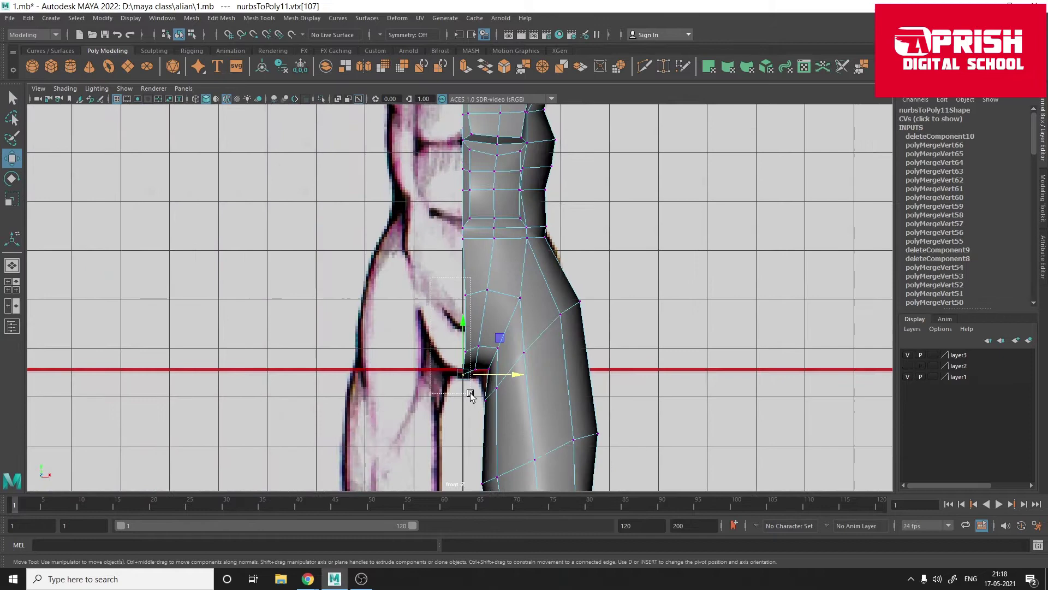
pyautogui.click(498, 296)
pyautogui.scroll(2, 497, 296)
pyautogui.scroll(3, 474, 258)
pyautogui.click(402, 263)
pyautogui.keyDown('alt'); pyautogui.moveTo(445, 259); pyautogui.dragTo(468, 342, button='middle'); pyautogui.keyUp('alt')
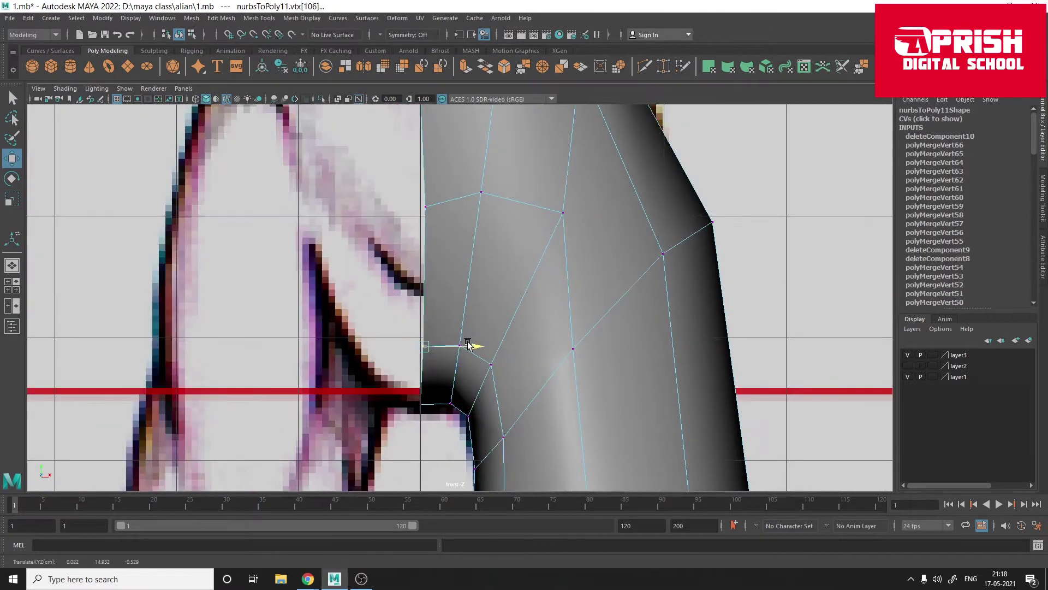
pyautogui.scroll(-5, 473, 212)
pyautogui.scroll(3, 505, 445)
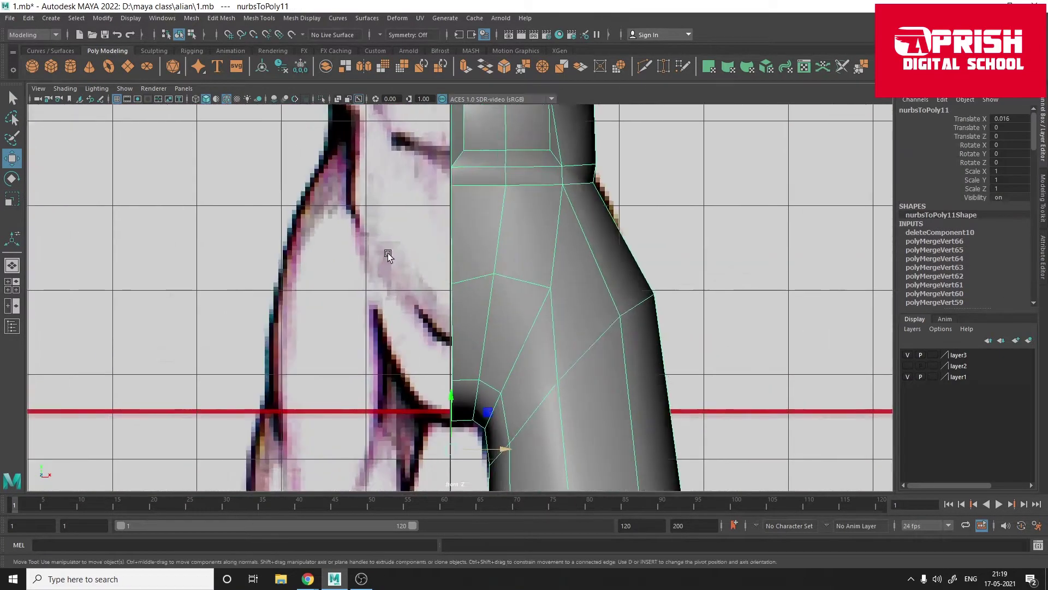
pyautogui.scroll(2, 480, 235)
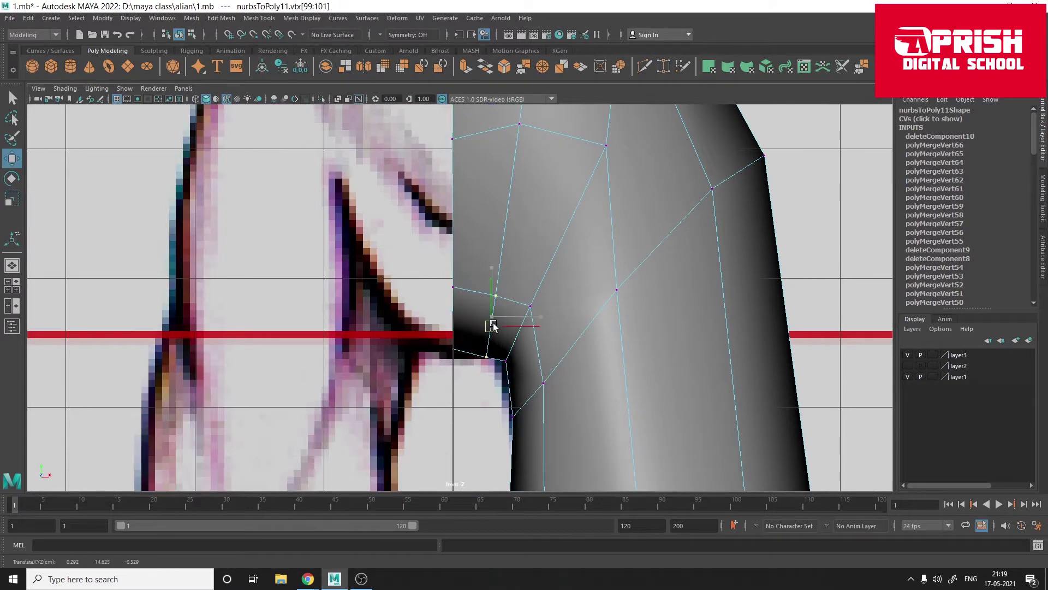
pyautogui.scroll(-3, 523, 340)
pyautogui.keyDown('alt'); pyautogui.moveTo(608, 362); pyautogui.dragTo(519, 192, button='middle'); pyautogui.keyUp('alt')
# Step: Select the bottom ring of ankle vertices and frame the lower legs and feet
pyautogui.click(442, 229)
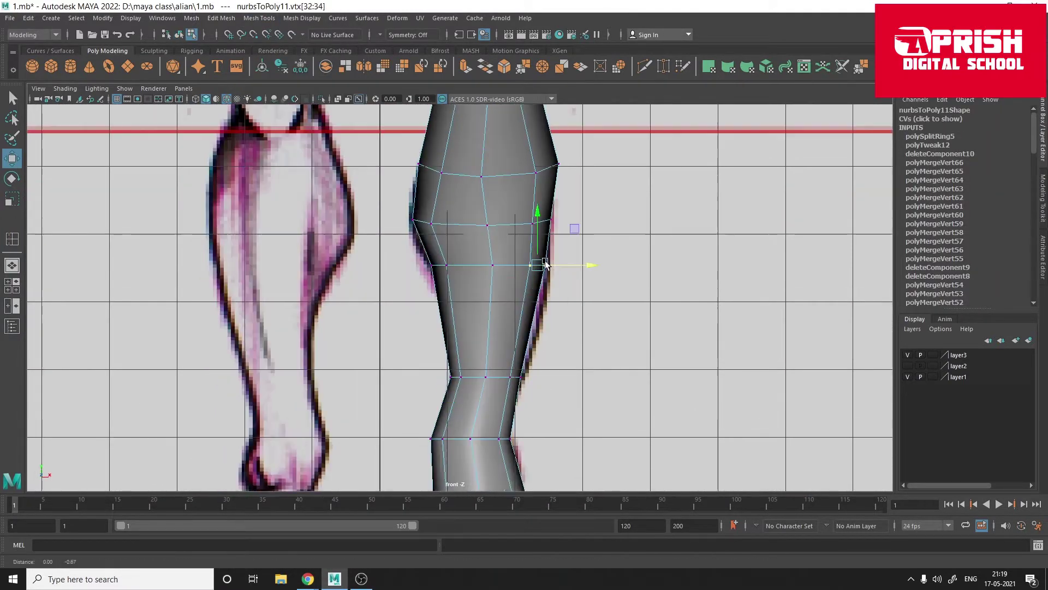
pyautogui.keyDown('alt'); pyautogui.moveTo(479, 330); pyautogui.dragTo(508, 142, button='middle'); pyautogui.keyUp('alt')
pyautogui.moveTo(393, 295); pyautogui.dragTo(579, 343)
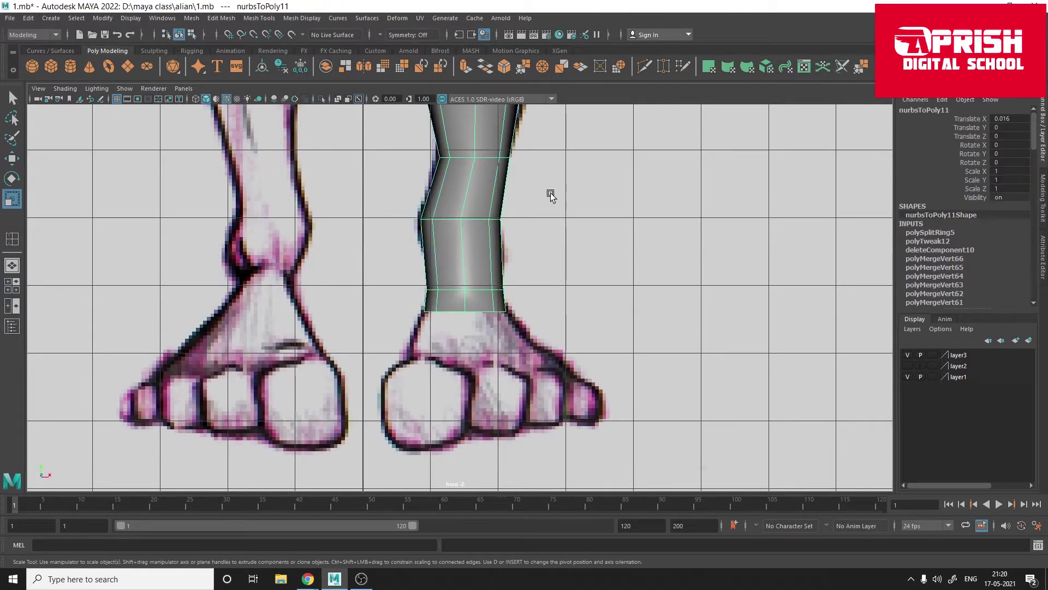
pyautogui.scroll(-3, 355, 115)
pyautogui.keyDown('alt'); pyautogui.moveTo(355, 114); pyautogui.dragTo(428, 299, button='middle'); pyautogui.keyUp('alt')
pyautogui.scroll(3, 427, 299)
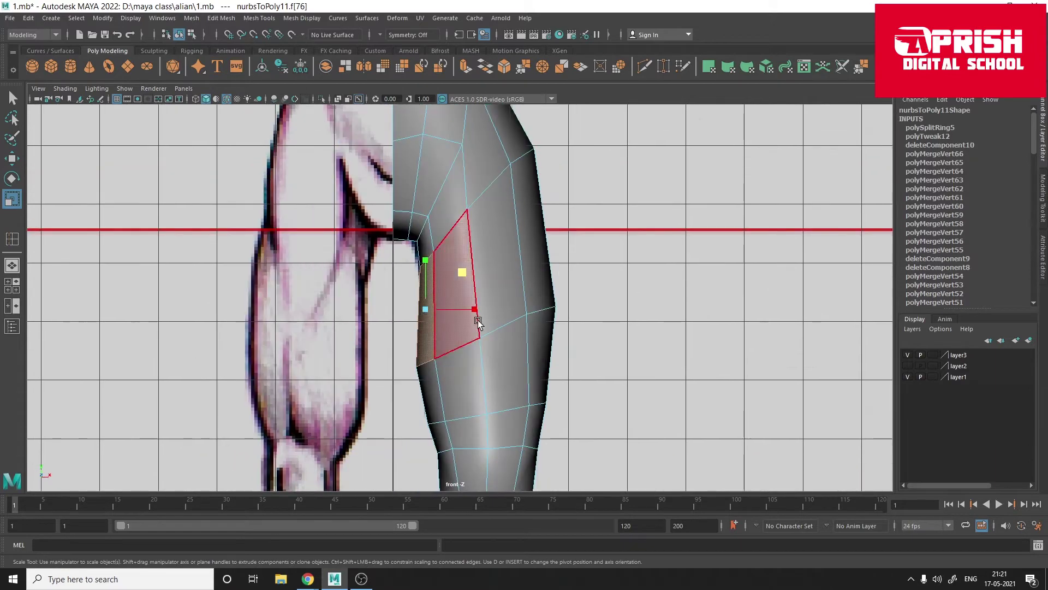
# Step: Insert a new edge loop across the thigh
pyautogui.click(720, 230)
pyautogui.scroll(2, 447, 218)
pyautogui.click(273, 101)
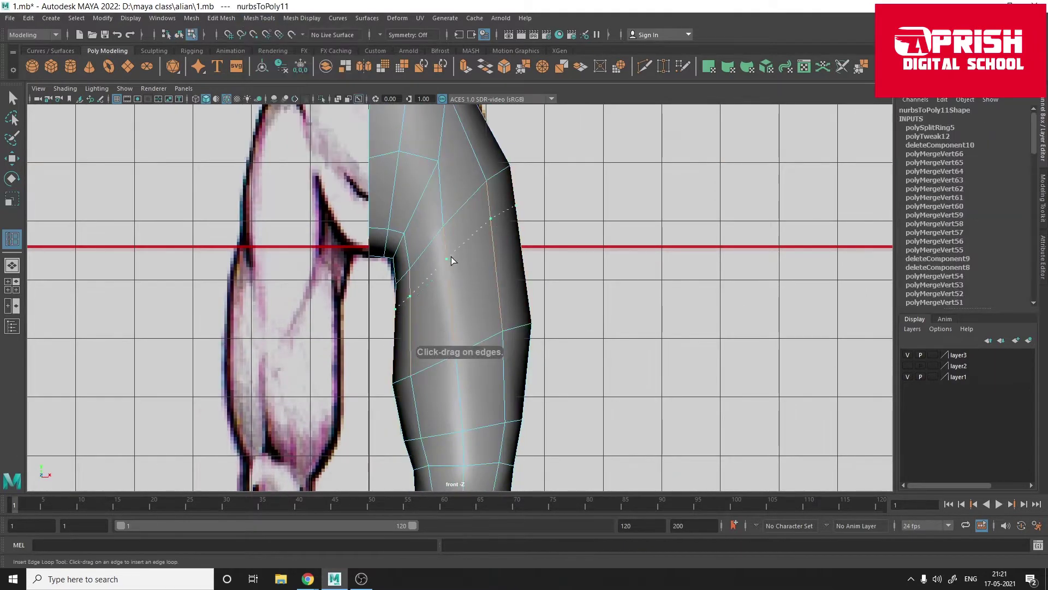
pyautogui.press('F11')
# Step: Extrude two sets of thigh faces
pyautogui.press('space')
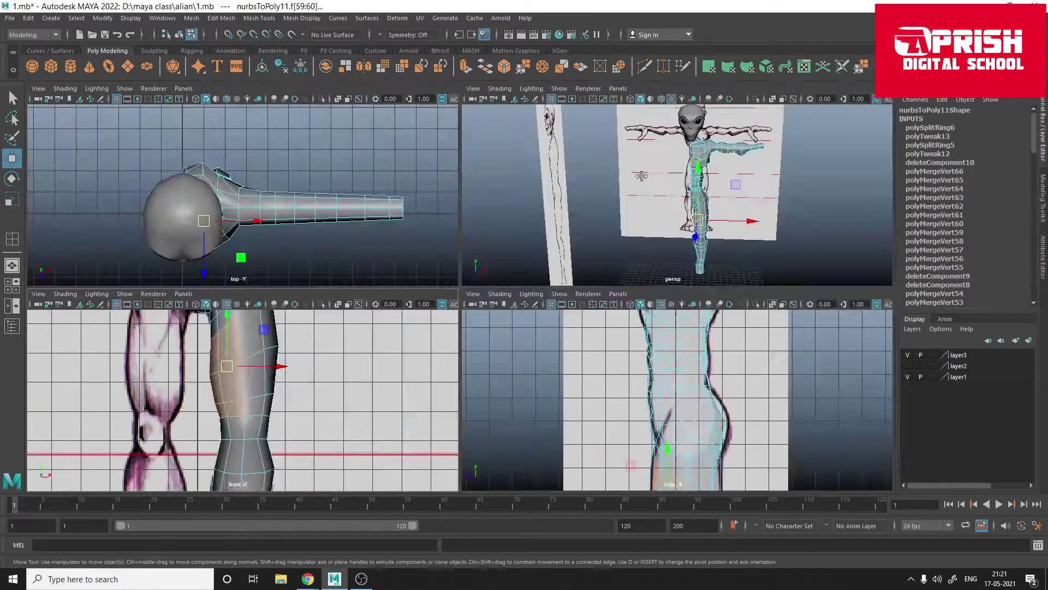
pyautogui.press('space')
pyautogui.press('space')
pyautogui.hotkey('ctrl', 'e')
# Step: Check the smoothed leg preview, then select thigh and knee vertices to move
pyautogui.press('space')
pyautogui.press('space')
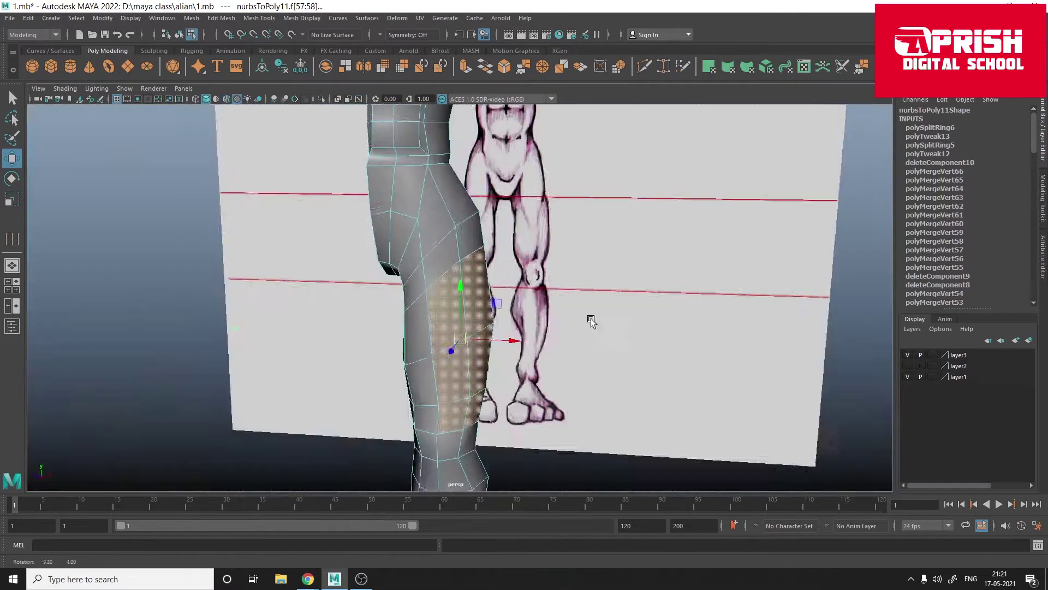
pyautogui.moveTo(590, 318)
pyautogui.keyDown('alt'); pyautogui.mouseDown()
pyautogui.moveTo(192, 328)
pyautogui.moveTo(533, 352)
pyautogui.moveTo(482, 345)
pyautogui.moveTo(389, 421)
pyautogui.moveTo(432, 367)
pyautogui.moveTo(397, 362)
pyautogui.moveTo(429, 378)
pyautogui.moveTo(382, 328)
pyautogui.moveTo(437, 339)
pyautogui.moveTo(401, 355)
pyautogui.moveTo(393, 341)
pyautogui.mouseUp(); pyautogui.keyUp('alt')
pyautogui.hotkey('ctrl', 'e')
pyautogui.press('q')
pyautogui.press('3')
pyautogui.press('space')
pyautogui.scroll(5, 452, 274)
pyautogui.press('1')
pyautogui.press('F9')
pyautogui.click(465, 316)
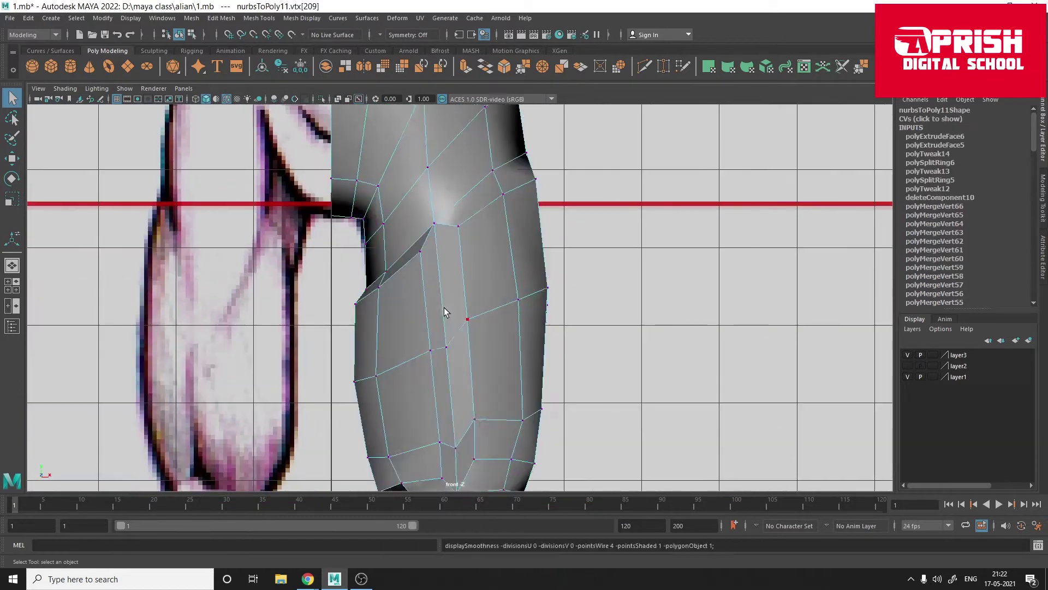
pyautogui.press('w')
pyautogui.keyDown('alt'); pyautogui.moveTo(443, 309); pyautogui.dragTo(382, 355, button='middle'); pyautogui.keyUp('alt')
pyautogui.click(353, 401)
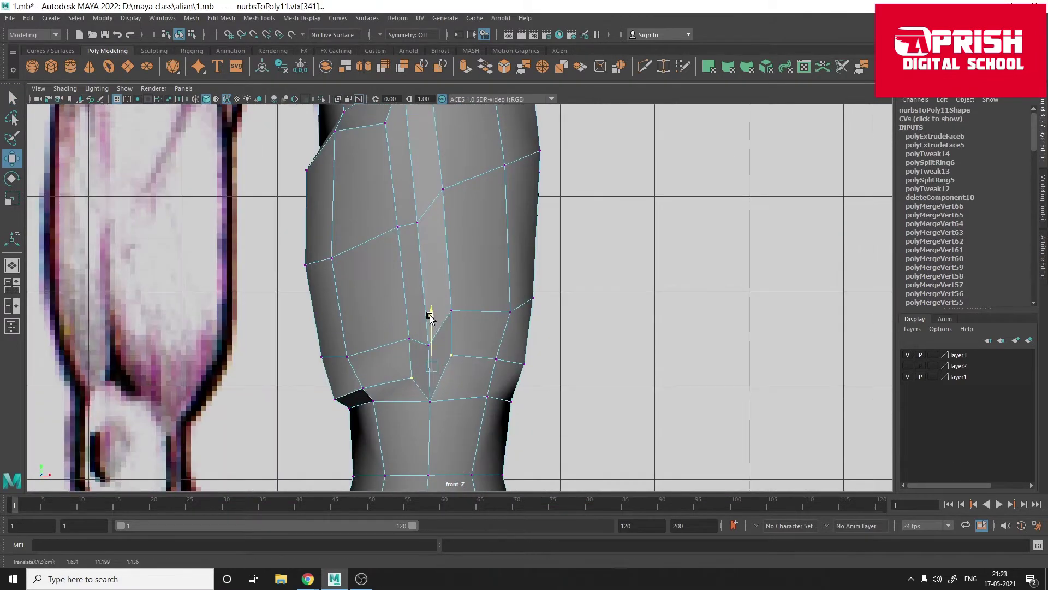
# Step: Scale and move several thigh vertices to refine the leg shape
pyautogui.press('space')
pyautogui.press('space')
pyautogui.moveTo(555, 278)
pyautogui.keyDown('alt'); pyautogui.mouseDown()
pyautogui.moveTo(535, 197)
pyautogui.moveTo(524, 316)
pyautogui.moveTo(514, 290)
pyautogui.mouseUp(); pyautogui.keyUp('alt')
pyautogui.click(511, 285)
pyautogui.click(12, 199)
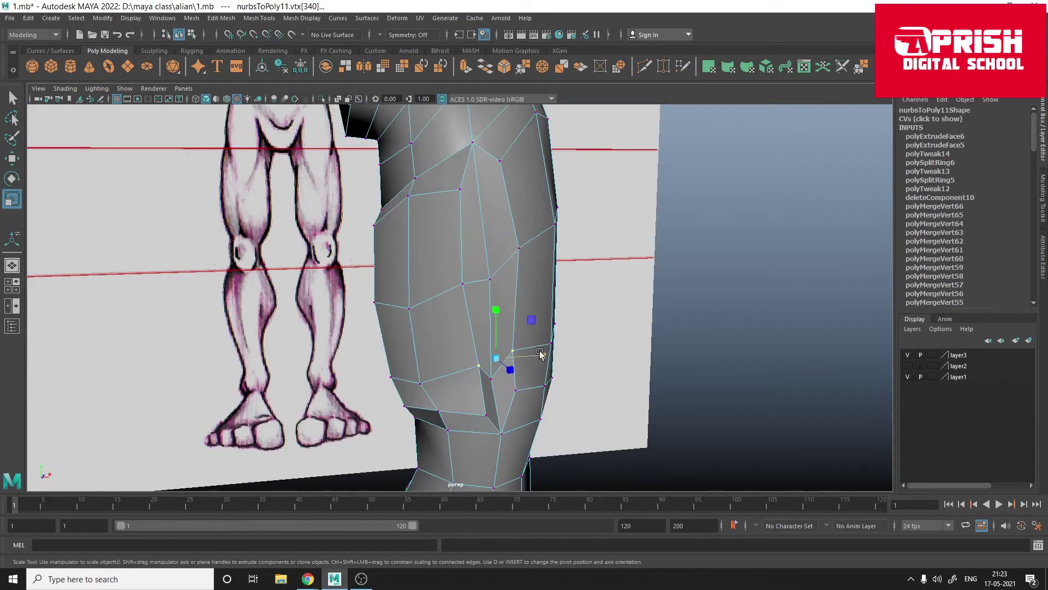
pyautogui.press('w')
pyautogui.moveTo(540, 354)
pyautogui.keyDown('alt'); pyautogui.mouseDown()
pyautogui.moveTo(454, 295)
pyautogui.moveTo(536, 320)
pyautogui.moveTo(447, 325)
pyautogui.moveTo(494, 269)
pyautogui.moveTo(508, 295)
pyautogui.moveTo(499, 332)
pyautogui.moveTo(429, 374)
pyautogui.moveTo(443, 338)
pyautogui.moveTo(616, 328)
pyautogui.mouseUp(); pyautogui.keyUp('alt')
pyautogui.click(536, 320)
pyautogui.click(443, 337)
pyautogui.click(615, 327)
# Step: Select vertices on the thigh and around the knee
pyautogui.click(417, 344)
pyautogui.keyDown('alt'); pyautogui.moveTo(417, 343); pyautogui.dragTo(348, 326); pyautogui.keyUp('alt')
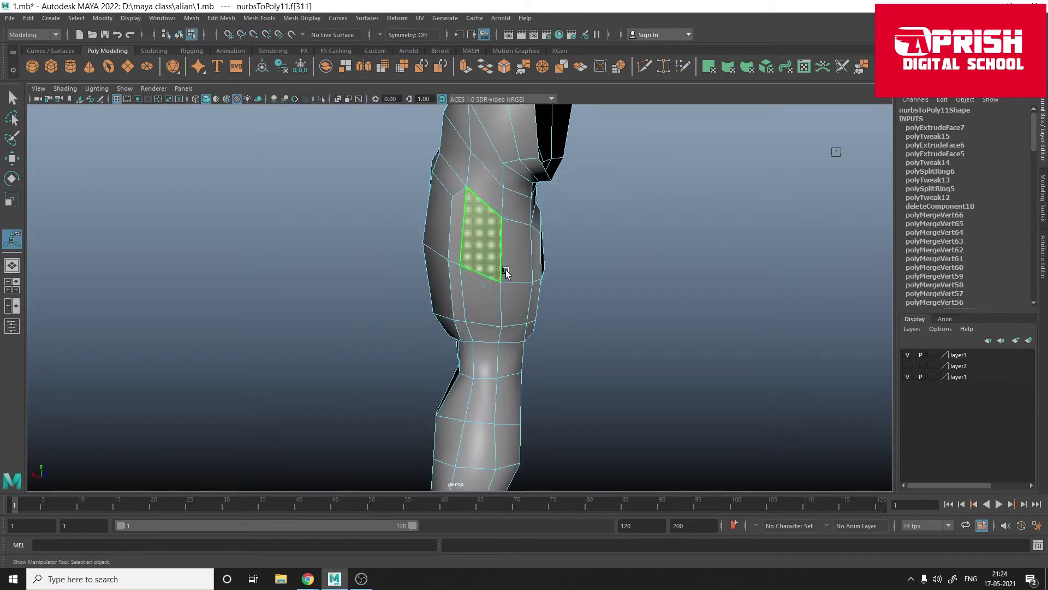
pyautogui.moveTo(540, 346)
pyautogui.keyDown('alt'); pyautogui.mouseDown()
pyautogui.moveTo(549, 323)
pyautogui.moveTo(517, 287)
pyautogui.mouseUp(); pyautogui.keyUp('alt')
pyautogui.press('q')
pyautogui.click(517, 286)
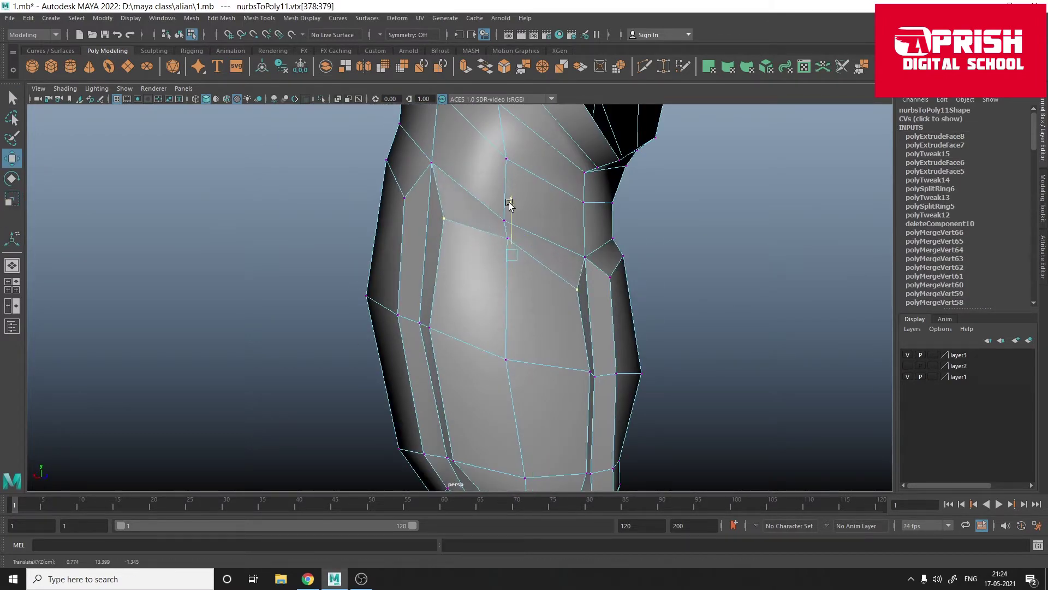
pyautogui.moveTo(509, 204)
pyautogui.keyDown('alt'); pyautogui.mouseDown()
pyautogui.moveTo(433, 253)
pyautogui.moveTo(452, 351)
pyautogui.moveTo(512, 297)
pyautogui.moveTo(477, 413)
pyautogui.mouseUp(); pyautogui.keyUp('alt')
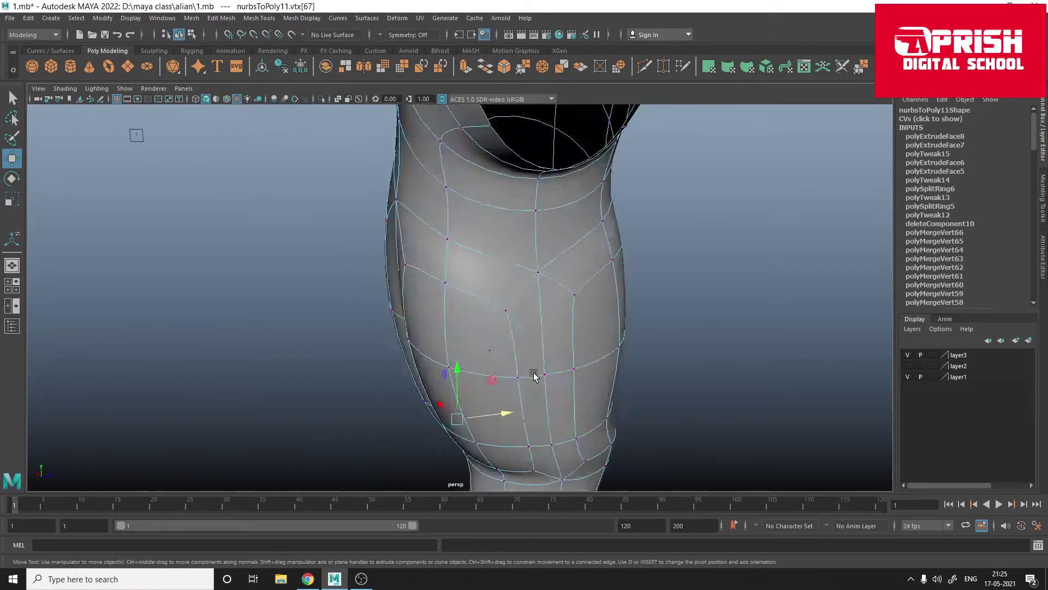
pyautogui.moveTo(569, 340)
pyautogui.keyDown('alt'); pyautogui.mouseDown()
pyautogui.moveTo(532, 345)
pyautogui.moveTo(556, 379)
pyautogui.moveTo(460, 402)
pyautogui.moveTo(538, 365)
pyautogui.moveTo(414, 427)
pyautogui.moveTo(454, 358)
pyautogui.moveTo(401, 357)
pyautogui.moveTo(476, 344)
pyautogui.moveTo(519, 292)
pyautogui.moveTo(468, 398)
pyautogui.moveTo(467, 316)
pyautogui.moveTo(481, 312)
pyautogui.moveTo(390, 369)
pyautogui.mouseUp(); pyautogui.keyUp('alt')
pyautogui.click(473, 382)
pyautogui.click(477, 344)
# Step: Extrude the selected knee faces and preview the leg smoothed
pyautogui.press('1')
pyautogui.press('F11')
pyautogui.hotkey('ctrl', 'e')
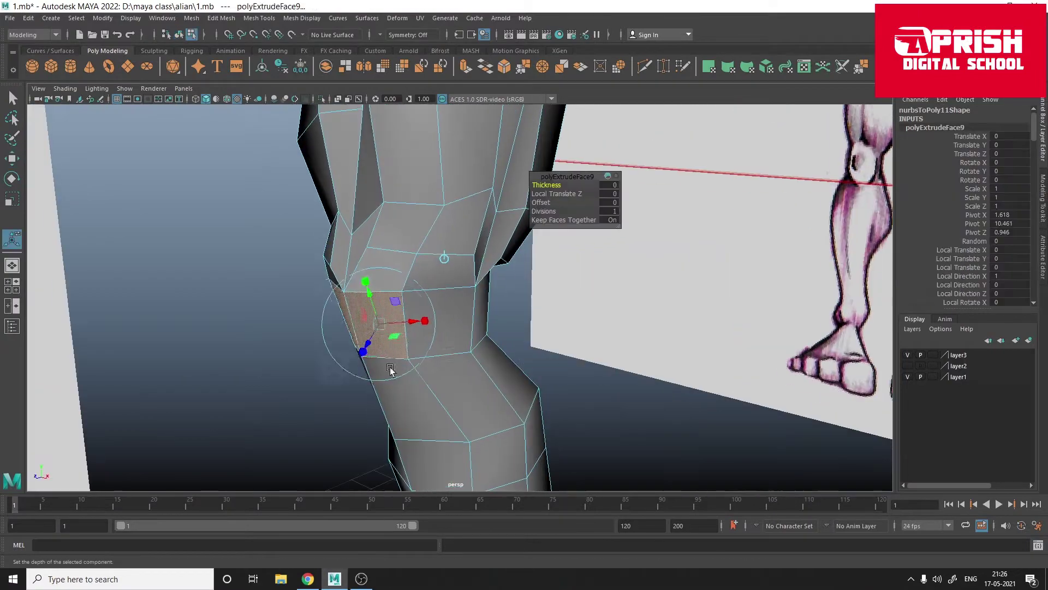
pyautogui.keyDown('alt'); pyautogui.moveTo(366, 333); pyautogui.dragTo(382, 317); pyautogui.keyUp('alt')
pyautogui.press('F8')
pyautogui.press('3')
# Step: Push the extruded shin faces further outward and start moving knee vertices
pyautogui.scroll(5, 358, 300)
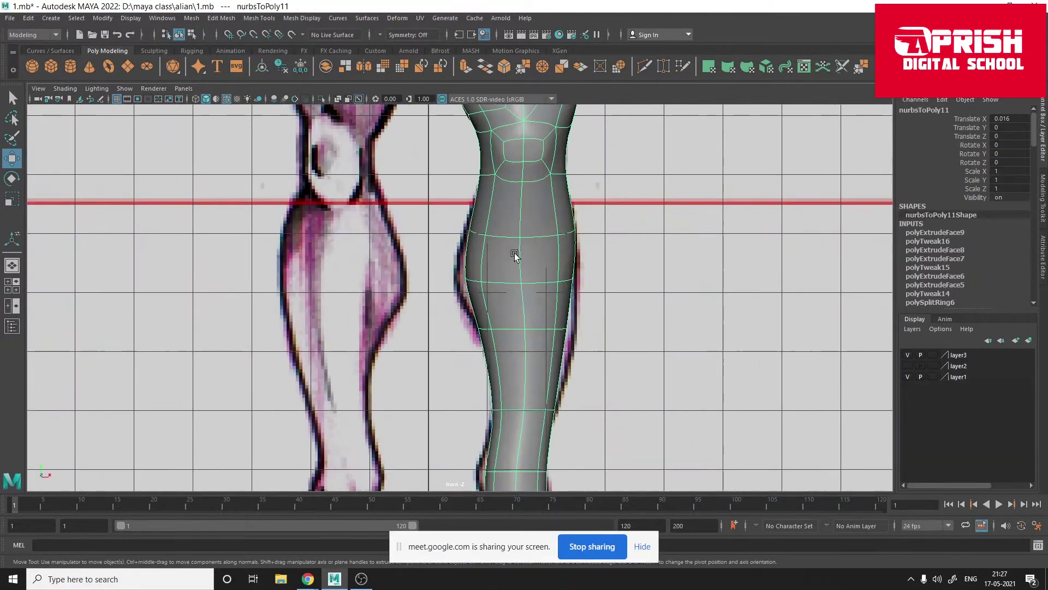
pyautogui.keyDown('alt'); pyautogui.moveTo(515, 253); pyautogui.dragTo(607, 343); pyautogui.keyUp('alt')
pyautogui.press('1')
pyautogui.keyDown('alt'); pyautogui.moveTo(607, 343); pyautogui.dragTo(552, 344, button='middle'); pyautogui.keyUp('alt')
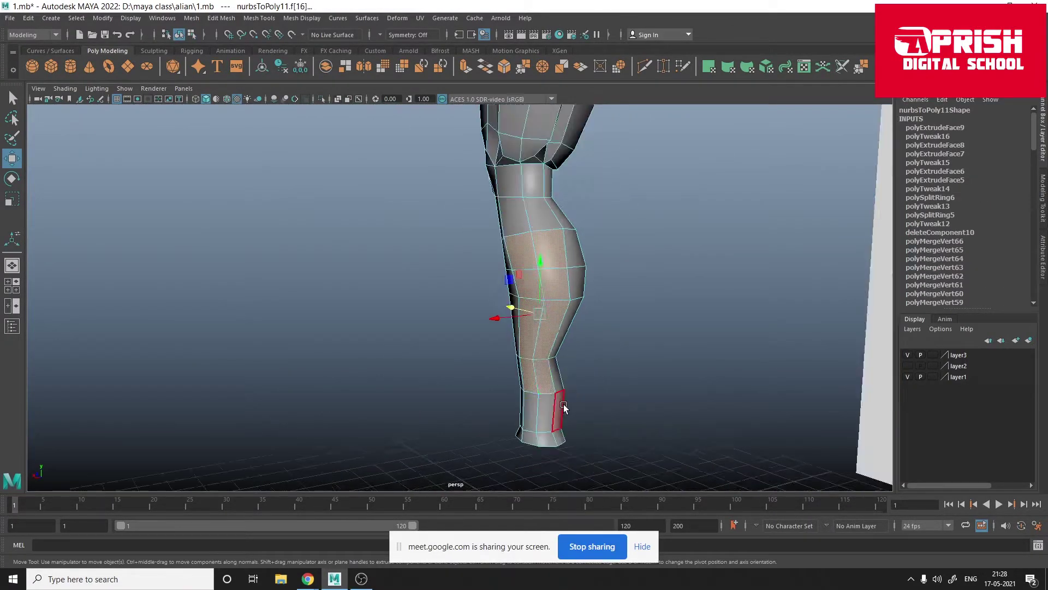
pyautogui.scroll(3, 505, 310)
pyautogui.moveTo(437, 420)
pyautogui.keyDown('alt'); pyautogui.mouseDown()
pyautogui.moveTo(503, 323)
pyautogui.moveTo(459, 403)
pyautogui.mouseUp(); pyautogui.keyUp('alt')
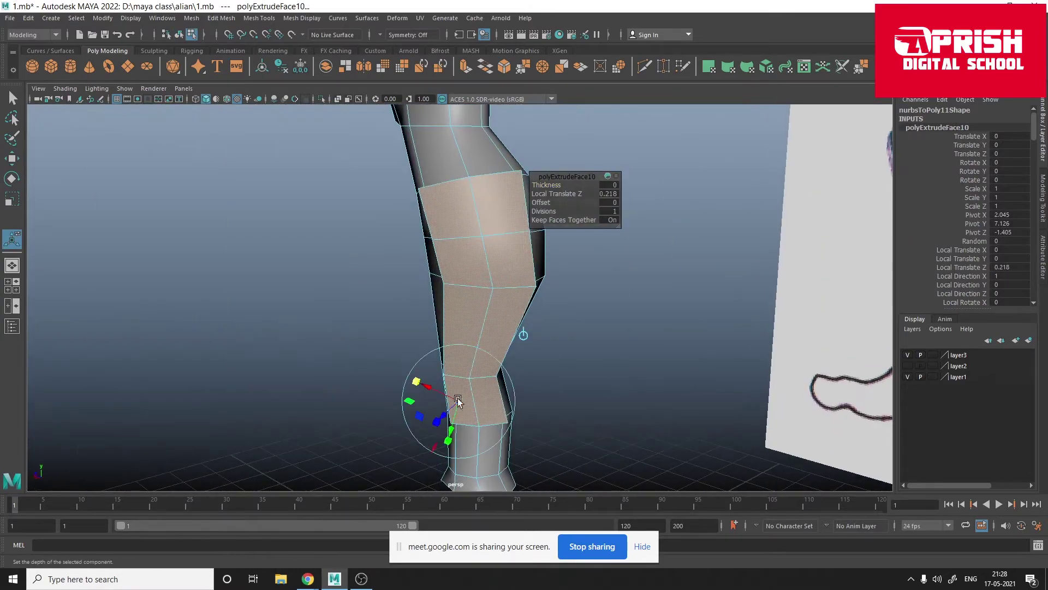
pyautogui.click(458, 262)
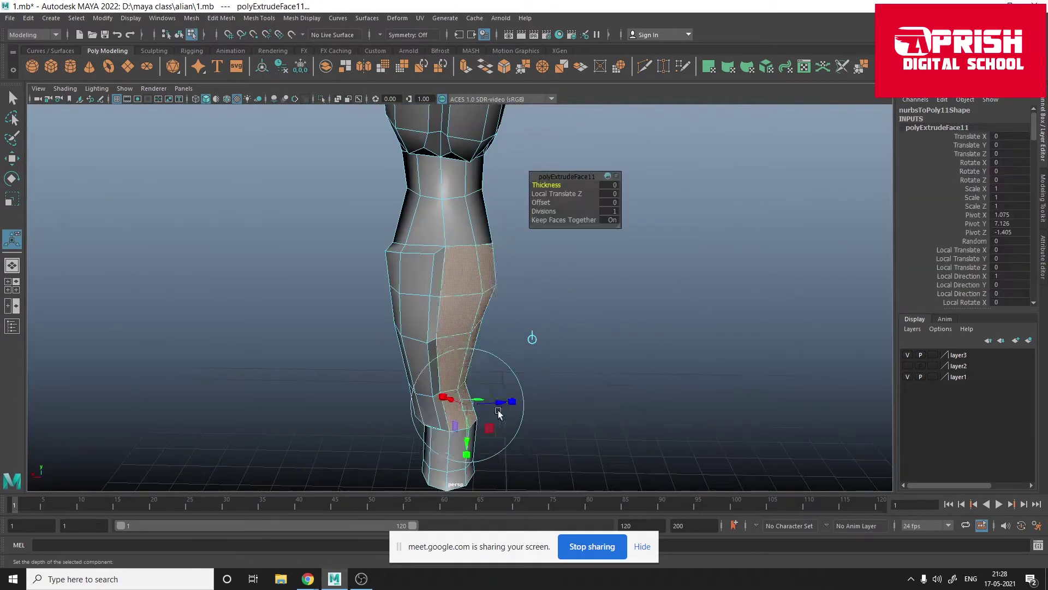
pyautogui.moveTo(478, 402); pyautogui.dragTo(481, 423)
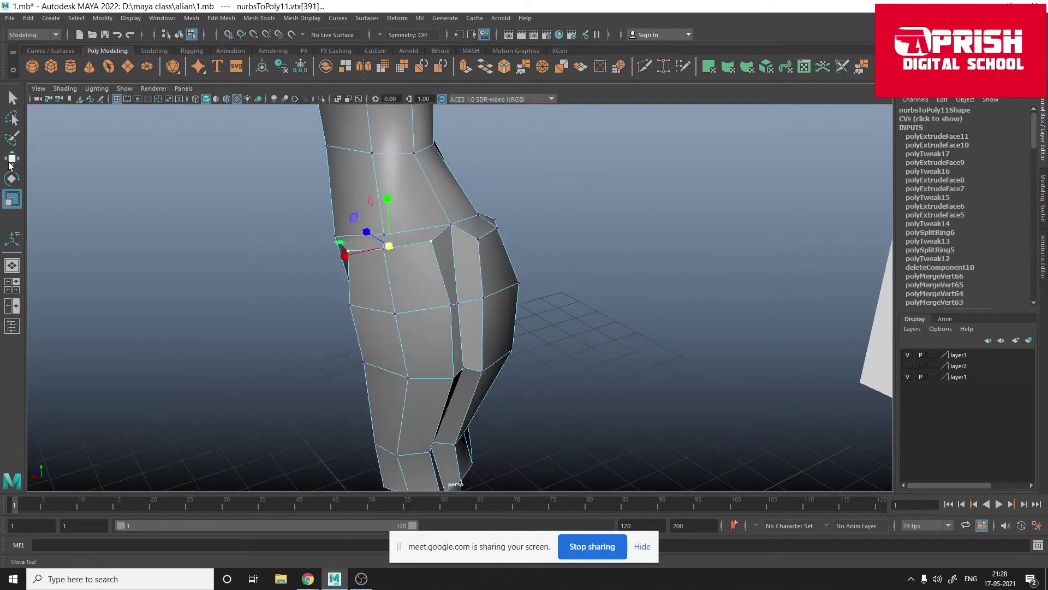
pyautogui.click(10, 164)
pyautogui.keyDown('alt'); pyautogui.moveTo(276, 320); pyautogui.dragTo(546, 333); pyautogui.keyUp('alt')
pyautogui.click(552, 334)
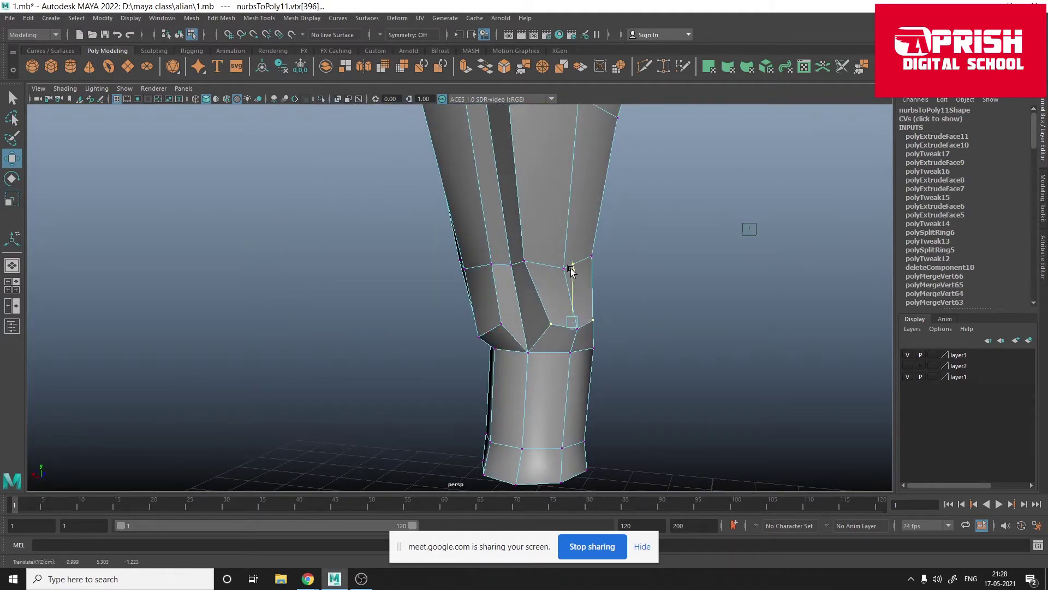
# Step: In front view, align the knee and calf vertices with the reference drawing outline
pyautogui.press('space')
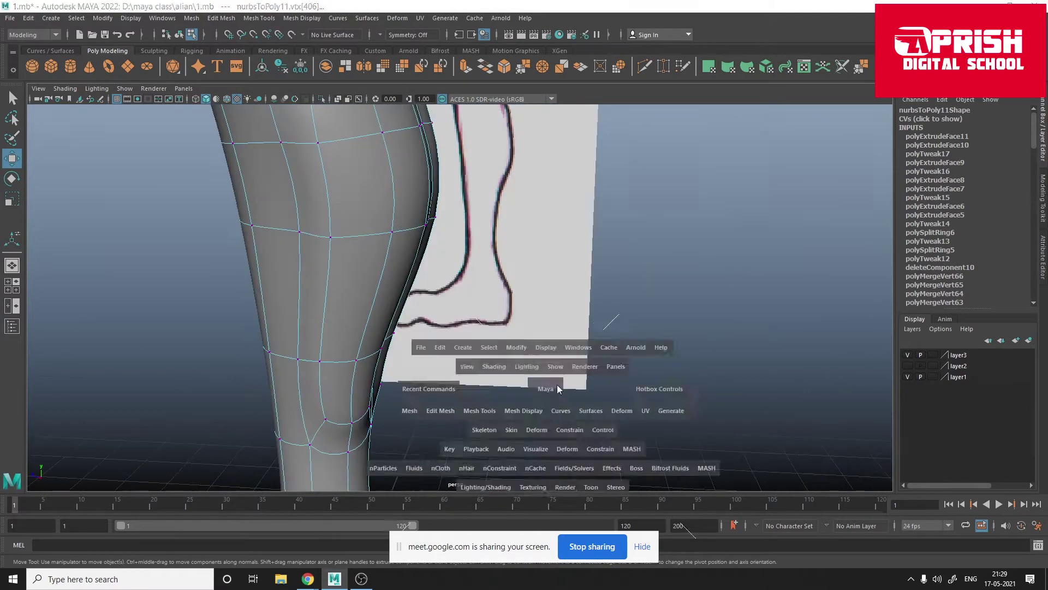
pyautogui.press('space')
pyautogui.press('space')
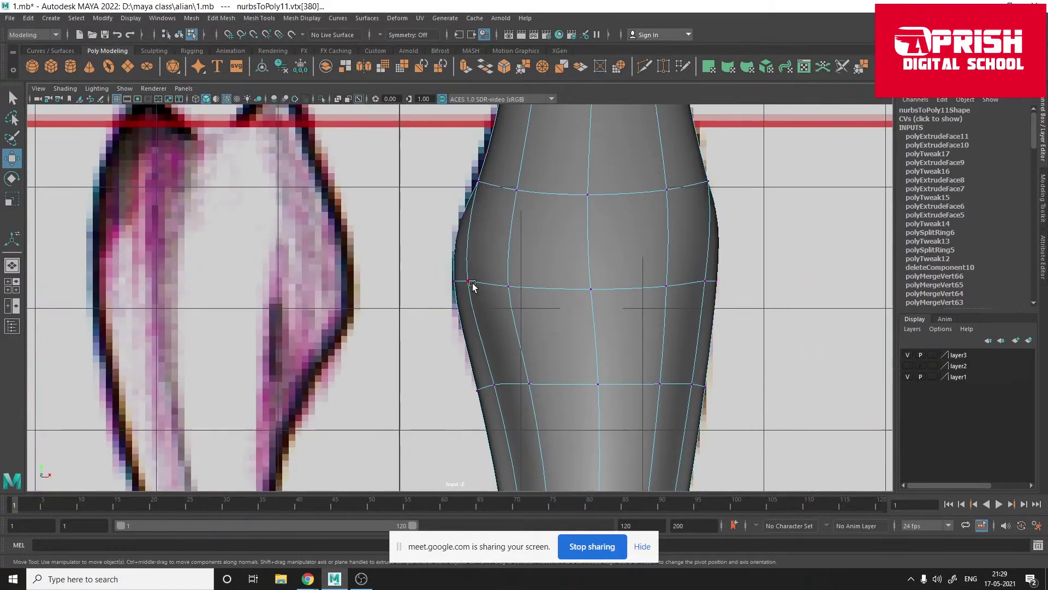
pyautogui.keyDown('alt'); pyautogui.moveTo(469, 296); pyautogui.dragTo(677, 219, button='middle'); pyautogui.keyUp('alt')
pyautogui.click(655, 189)
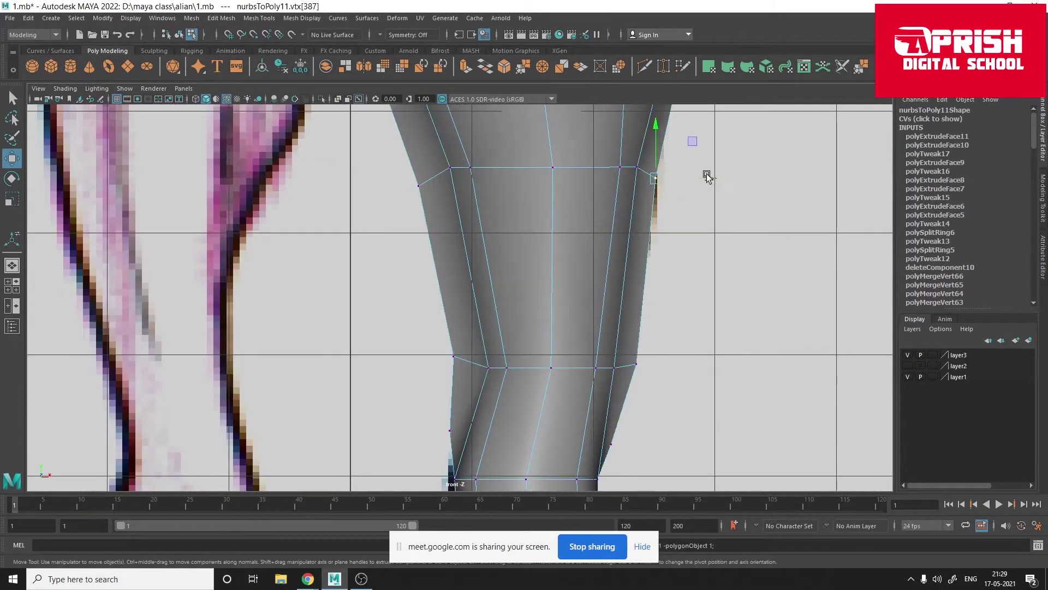
pyautogui.keyDown('alt'); pyautogui.moveTo(707, 175); pyautogui.dragTo(675, 297, button='middle'); pyautogui.keyUp('alt')
pyautogui.scroll(2, 525, 313)
pyautogui.keyDown('alt'); pyautogui.moveTo(524, 313); pyautogui.dragTo(445, 251, button='middle'); pyautogui.keyUp('alt')
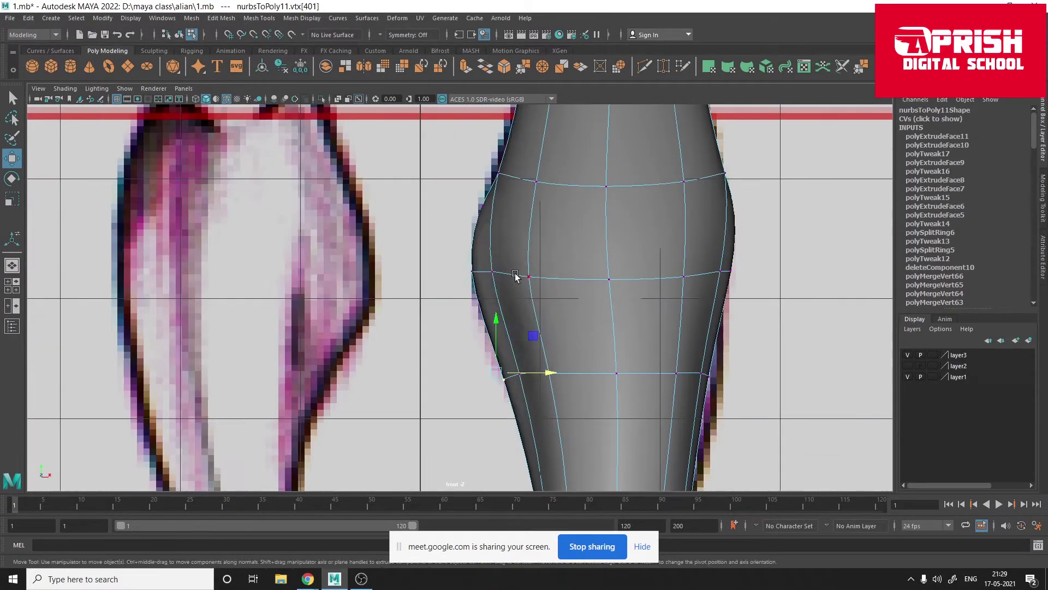
pyautogui.scroll(-3, 563, 291)
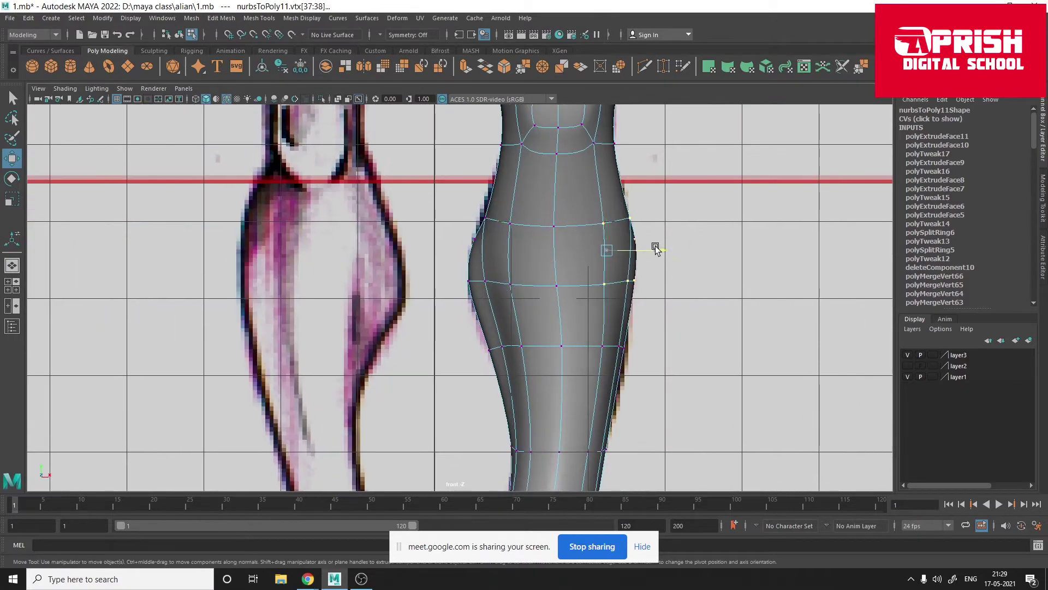
# Step: Check the lower leg's shape from the perspective and front views
pyautogui.press('space')
pyautogui.press('space')
pyautogui.moveTo(656, 249)
pyautogui.keyDown('alt'); pyautogui.mouseDown()
pyautogui.moveTo(536, 297)
pyautogui.moveTo(480, 291)
pyautogui.moveTo(418, 386)
pyautogui.mouseUp(); pyautogui.keyUp('alt')
pyautogui.scroll(3, 481, 291)
pyautogui.click(481, 291)
pyautogui.scroll(-5, 501, 320)
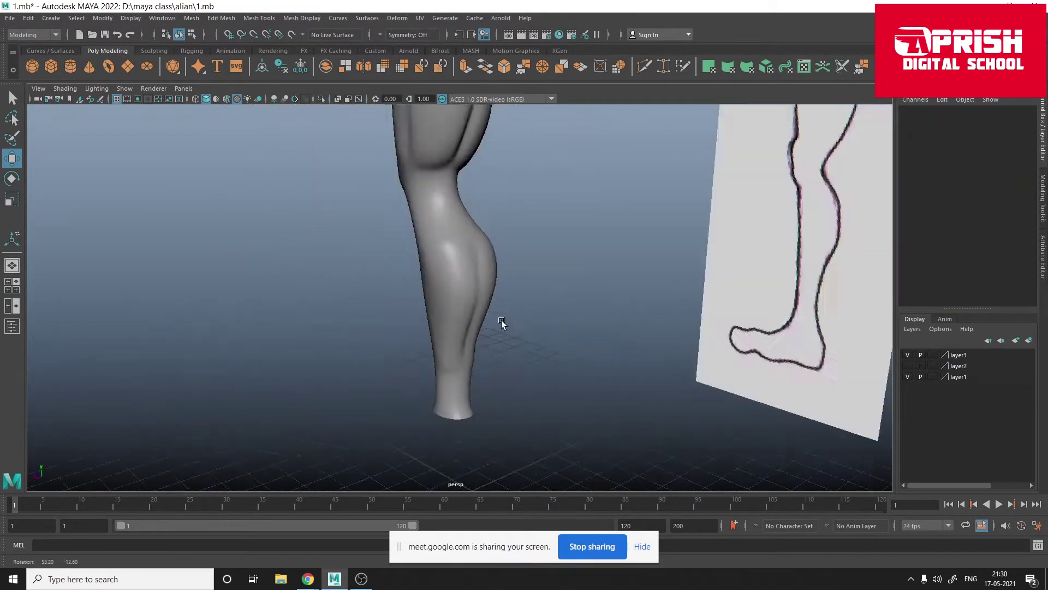
pyautogui.moveTo(501, 320)
pyautogui.keyDown('alt'); pyautogui.mouseDown()
pyautogui.moveTo(313, 322)
pyautogui.moveTo(371, 401)
pyautogui.mouseUp(); pyautogui.keyUp('alt')
pyautogui.press('F8')
pyautogui.press('space')
pyautogui.press('space')
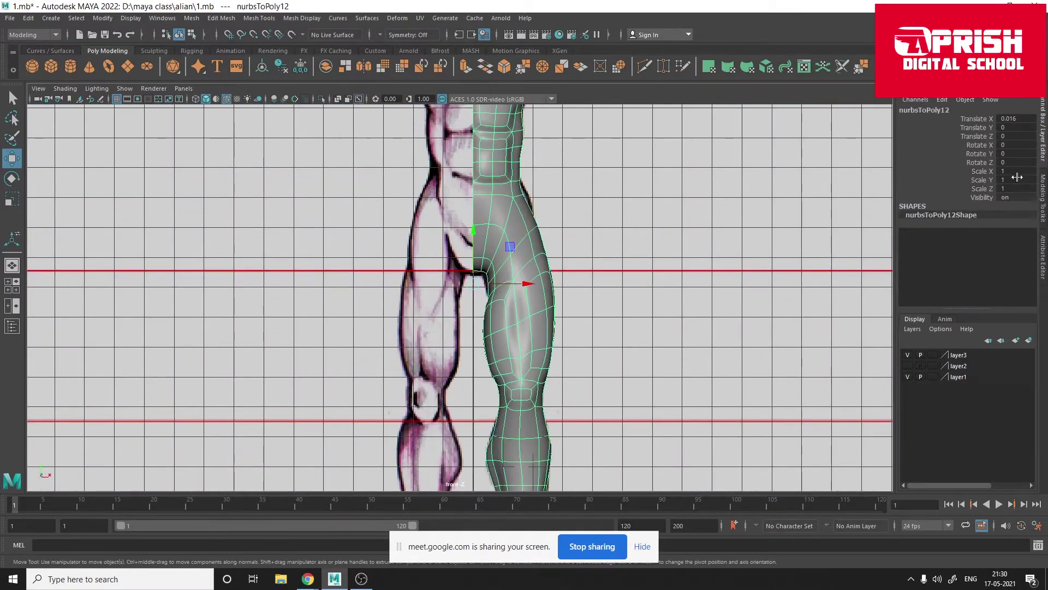
pyautogui.press('space')
pyautogui.press('space')
pyautogui.moveTo(433, 328)
pyautogui.keyDown('alt'); pyautogui.mouseDown()
pyautogui.moveTo(408, 339)
pyautogui.moveTo(382, 306)
pyautogui.mouseUp(); pyautogui.keyUp('alt')
pyautogui.scroll(5, 415, 329)
# Step: Reshape the thigh by selecting and moving its vertices
pyautogui.click(377, 377)
pyautogui.rightClick(228, 273)
pyautogui.scroll(-5, 358, 269)
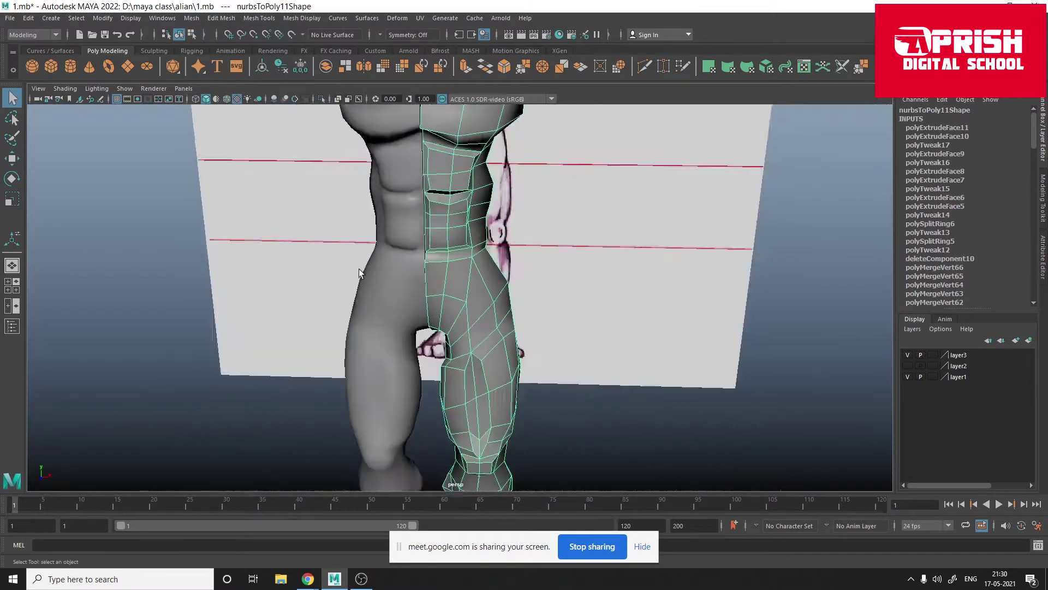
pyautogui.scroll(5, 358, 269)
pyautogui.press('q')
pyautogui.click(402, 241)
pyautogui.press('w')
pyautogui.moveTo(402, 240)
pyautogui.keyDown('alt'); pyautogui.mouseDown()
pyautogui.moveTo(468, 328)
pyautogui.moveTo(385, 402)
pyautogui.moveTo(430, 309)
pyautogui.moveTo(404, 306)
pyautogui.moveTo(382, 284)
pyautogui.moveTo(426, 272)
pyautogui.moveTo(484, 355)
pyautogui.moveTo(429, 362)
pyautogui.moveTo(437, 371)
pyautogui.mouseUp(); pyautogui.keyUp('alt')
# Step: Adjust the inner thigh vertices to follow the reference
pyautogui.click(429, 266)
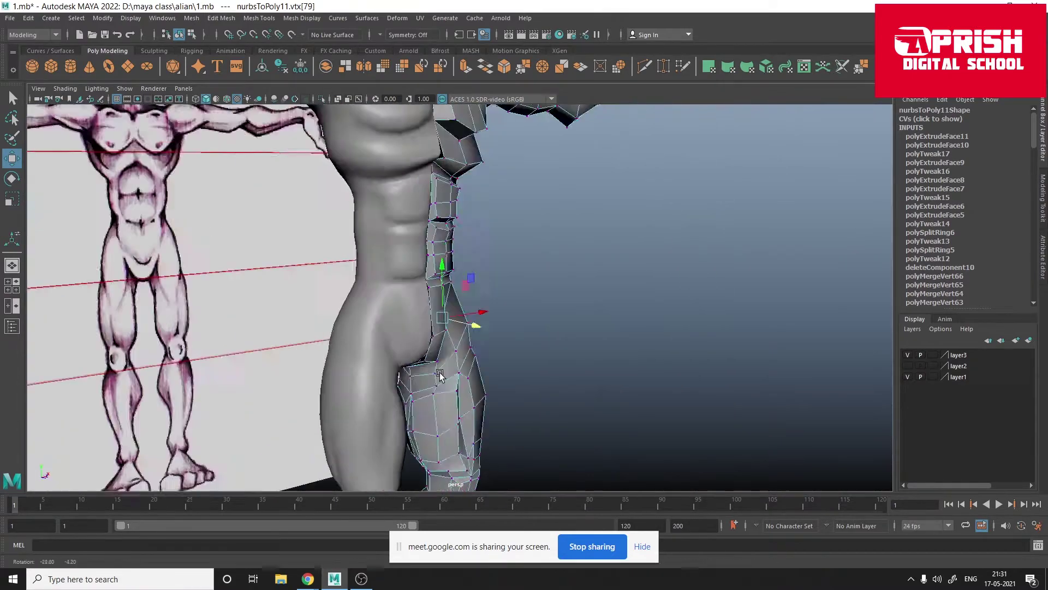
pyautogui.click(434, 328)
pyautogui.moveTo(484, 345)
pyautogui.keyDown('alt'); pyautogui.mouseDown()
pyautogui.moveTo(405, 326)
pyautogui.moveTo(464, 306)
pyautogui.moveTo(524, 366)
pyautogui.mouseUp(); pyautogui.keyUp('alt')
pyautogui.click(526, 364)
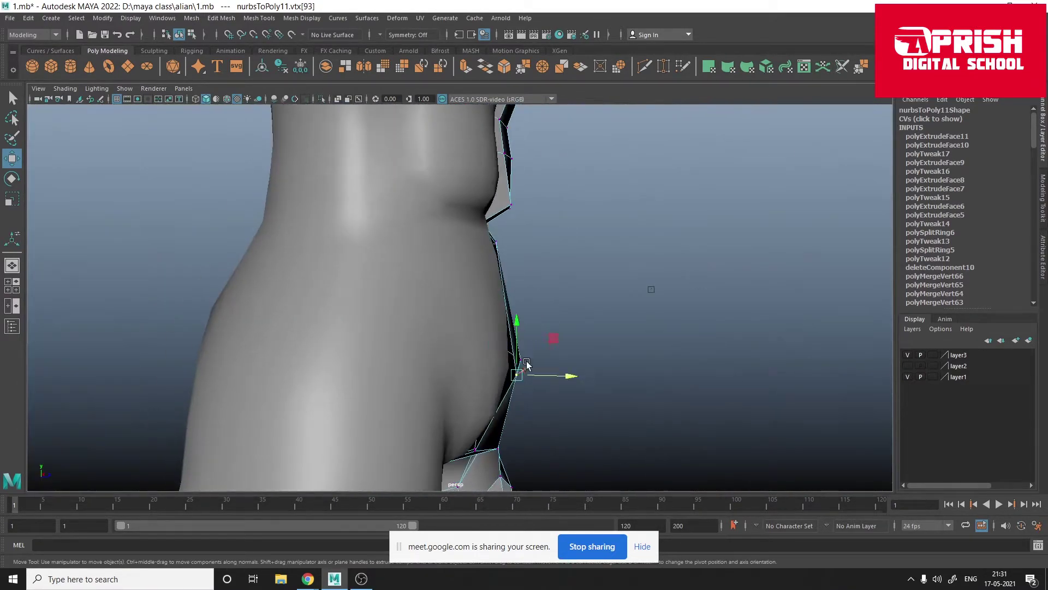
pyautogui.scroll(-10, 637, 334)
pyautogui.keyDown('alt'); pyautogui.moveTo(382, 328); pyautogui.dragTo(311, 358); pyautogui.keyUp('alt')
pyautogui.scroll(10, 475, 327)
# Step: Move a crotch vertex into place in vertex mode
pyautogui.rightClick(539, 281)
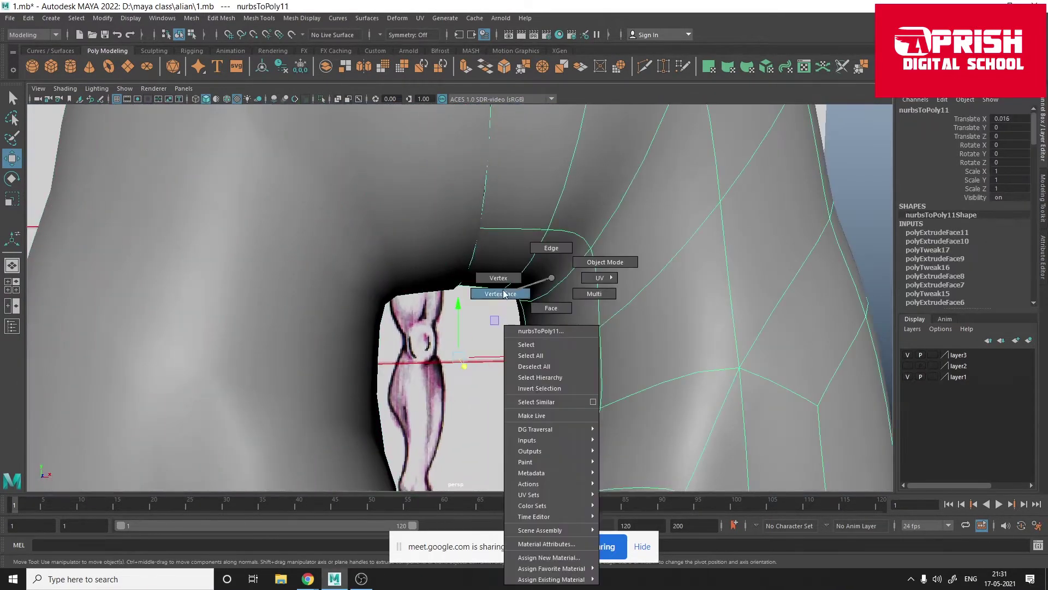
pyautogui.click(472, 394)
pyautogui.keyDown('alt'); pyautogui.moveTo(473, 394); pyautogui.dragTo(568, 334); pyautogui.keyUp('alt')
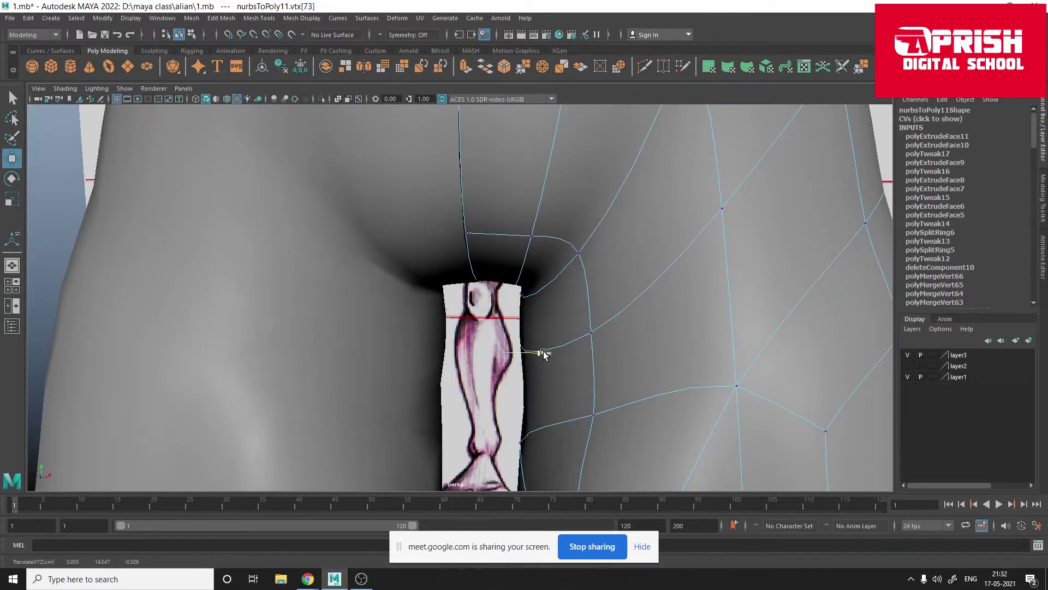
pyautogui.scroll(-10, 535, 352)
pyautogui.click(601, 421)
pyautogui.scroll(10, 576, 381)
pyautogui.scroll(-8, 716, 391)
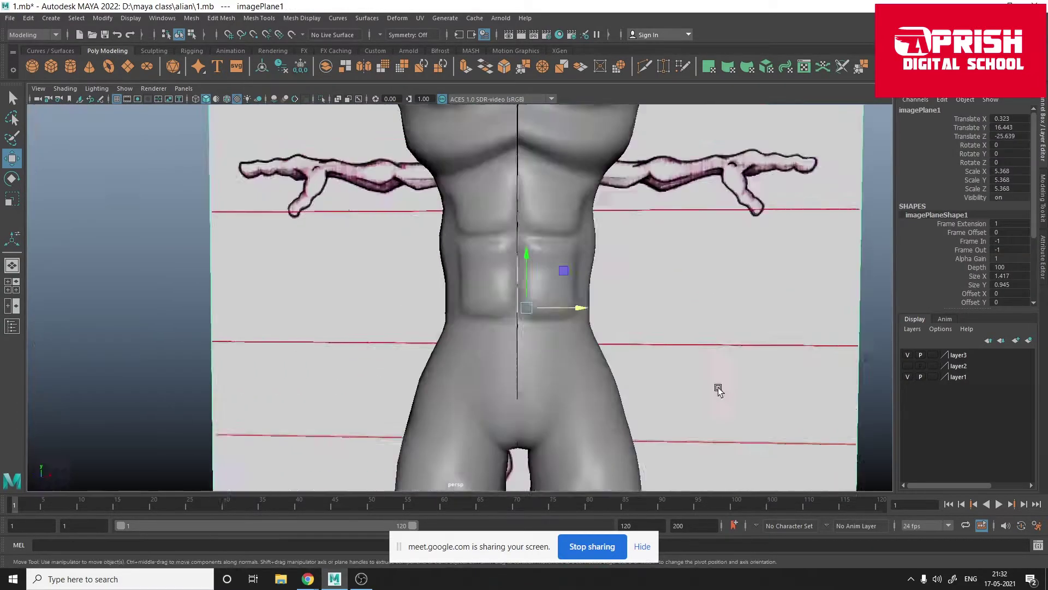
pyautogui.scroll(-4, 501, 372)
# Step: Extrude the hip face outward and review the whole alien
pyautogui.keyDown('alt'); pyautogui.moveTo(502, 371); pyautogui.dragTo(429, 362); pyautogui.keyUp('alt')
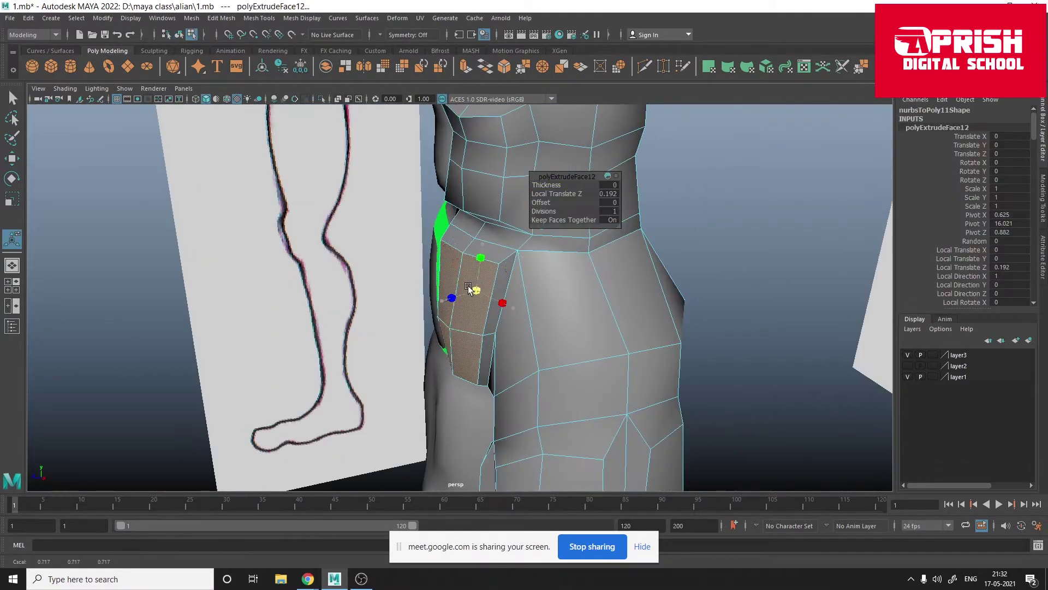
pyautogui.click(468, 287)
pyautogui.keyDown('alt'); pyautogui.moveTo(468, 287); pyautogui.dragTo(517, 286); pyautogui.keyUp('alt')
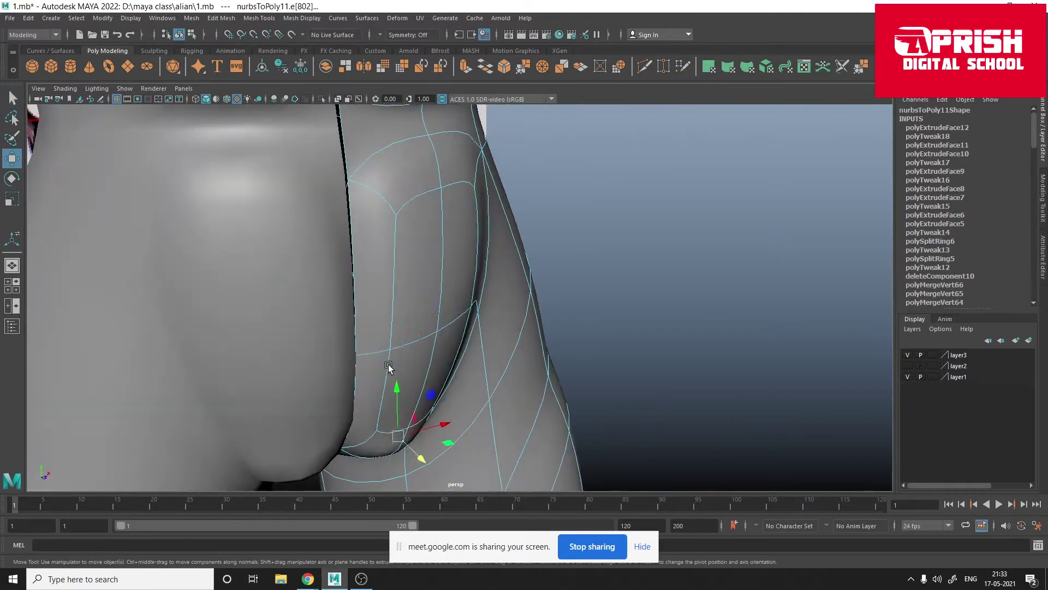
pyautogui.scroll(-5, 395, 398)
pyautogui.click(276, 292)
pyautogui.keyDown('alt'); pyautogui.moveTo(276, 293); pyautogui.dragTo(347, 363); pyautogui.keyUp('alt')
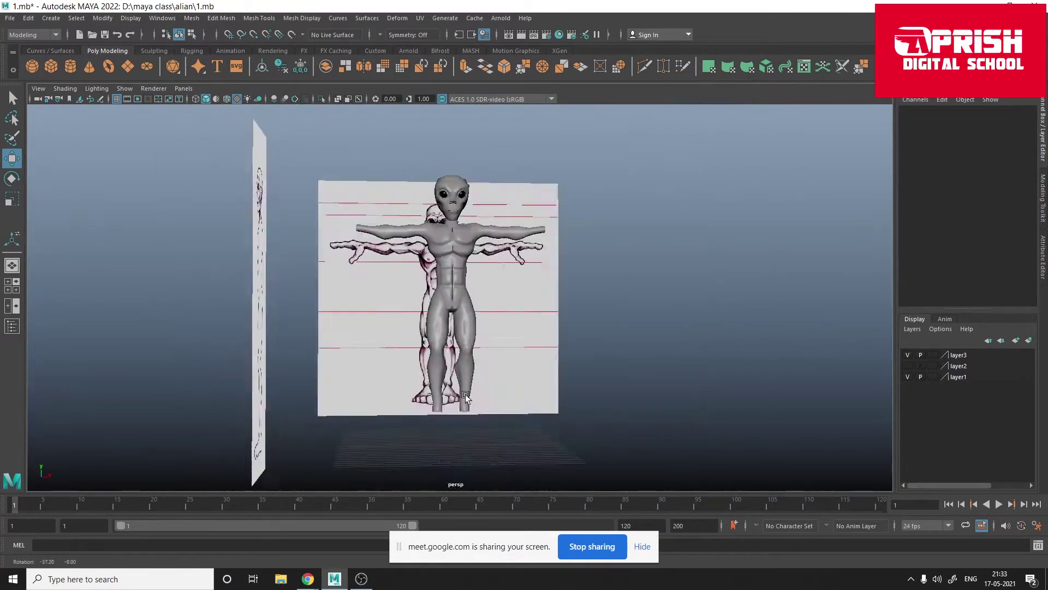
pyautogui.scroll(5, 654, 420)
pyautogui.scroll(-5, 654, 421)
pyautogui.moveTo(654, 420)
pyautogui.keyDown('alt'); pyautogui.mouseDown()
pyautogui.moveTo(500, 364)
pyautogui.moveTo(470, 405)
pyautogui.mouseUp(); pyautogui.keyUp('alt')
pyautogui.scroll(3, 470, 405)
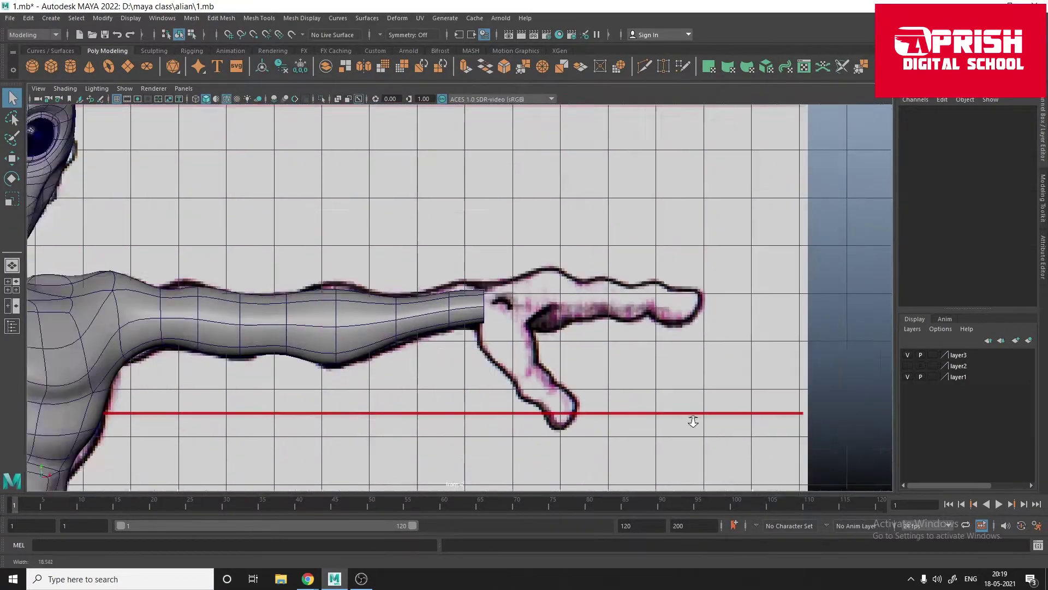
# Step: Frame the wrist area for the hand cube in the four-view layout
pyautogui.scroll(-5, 497, 355)
pyautogui.press('w')
pyautogui.scroll(5, 462, 320)
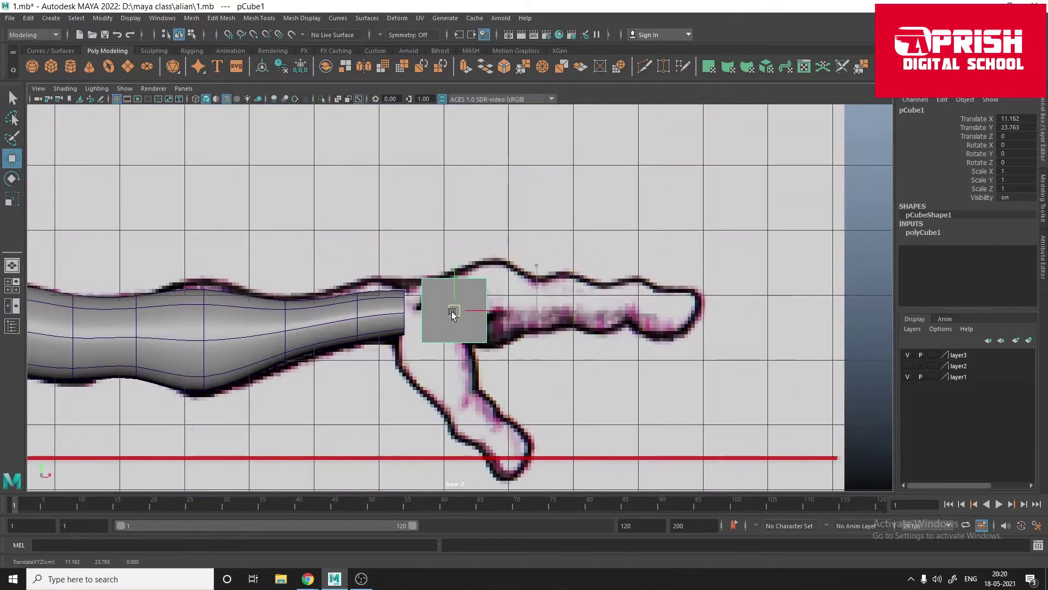
pyautogui.press('space')
pyautogui.scroll(3, 386, 234)
pyautogui.press('space')
pyautogui.press('space')
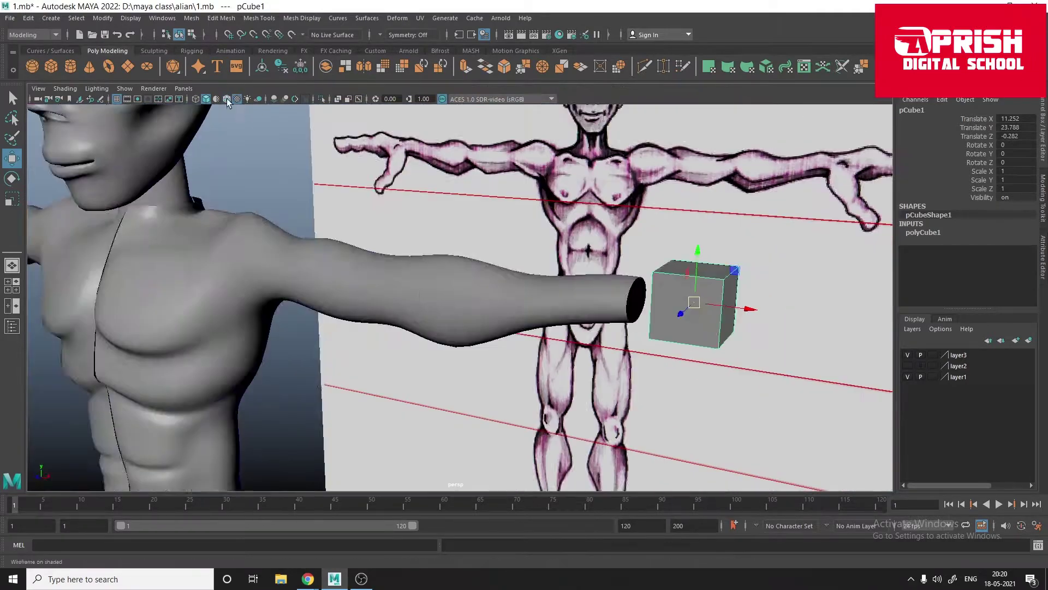
pyautogui.scroll(5, 637, 277)
pyautogui.keyDown('alt'); pyautogui.moveTo(601, 262); pyautogui.dragTo(637, 277); pyautogui.keyUp('alt')
pyautogui.scroll(-5, 583, 173)
# Step: Scale the wrist cube into a longer hand block
pyautogui.click(562, 304)
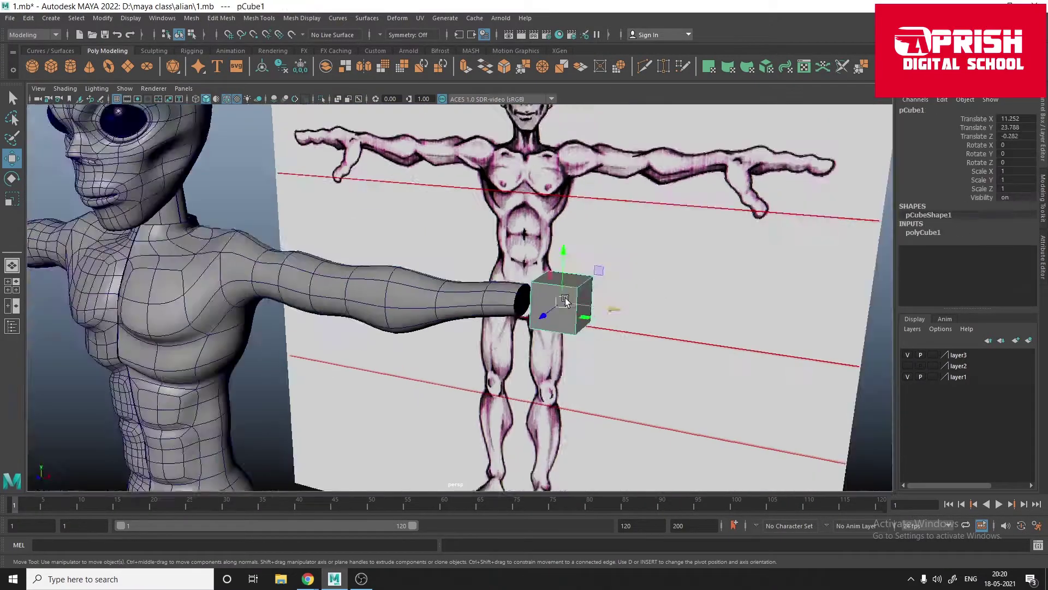
pyautogui.press('space')
pyautogui.press('space')
pyautogui.click(428, 308)
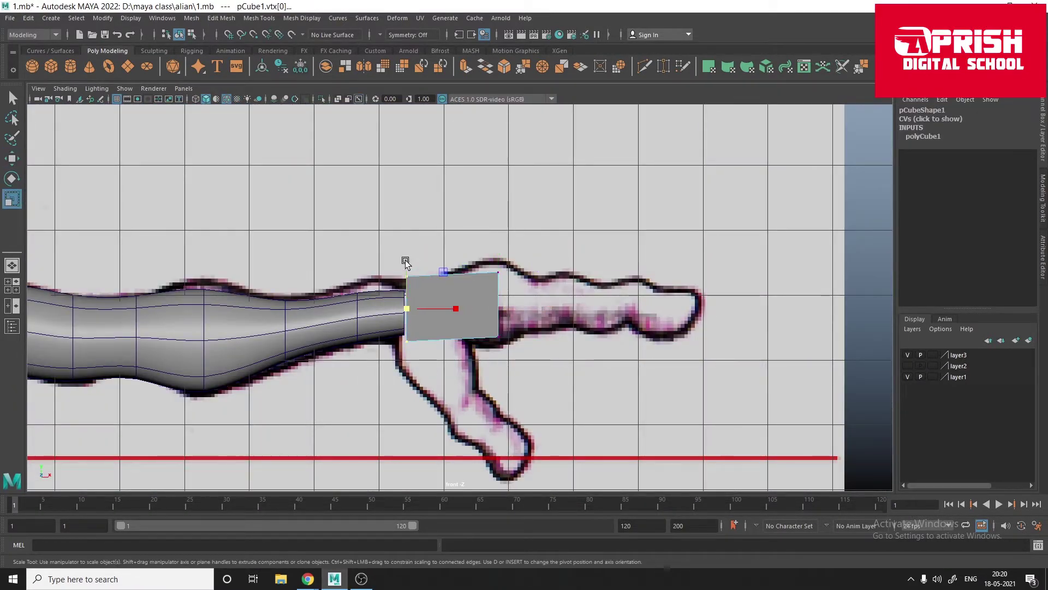
pyautogui.press('space')
pyautogui.press('space')
pyautogui.moveTo(552, 304)
pyautogui.keyDown('alt'); pyautogui.mouseDown()
pyautogui.moveTo(480, 284)
pyautogui.moveTo(414, 295)
pyautogui.mouseUp(); pyautogui.keyUp('alt')
pyautogui.press('F8')
pyautogui.press('r')
# Step: Insert an edge loop on the hand block and slide it into place
pyautogui.click(359, 100)
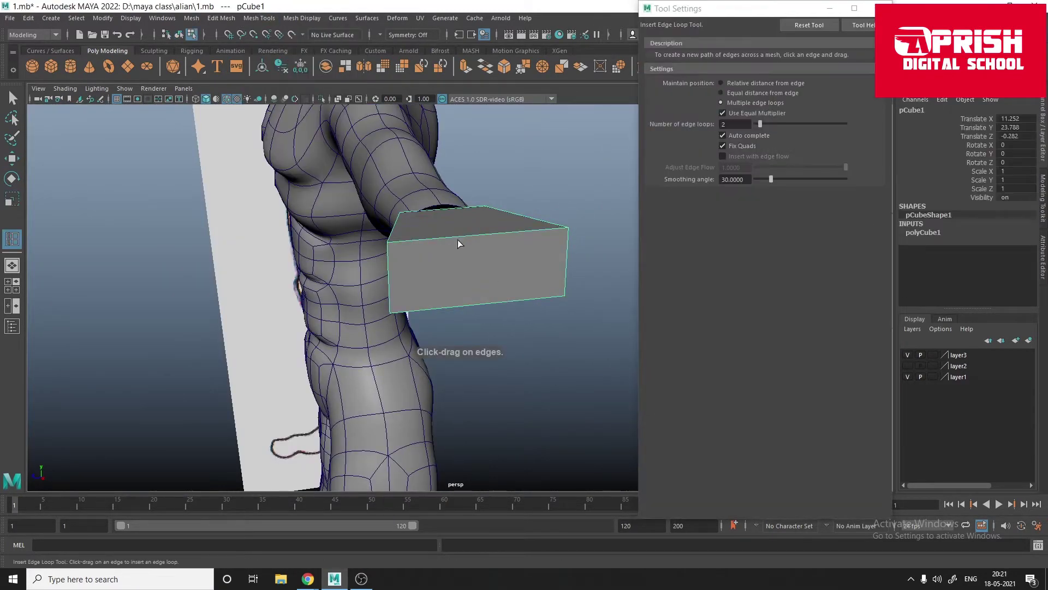
pyautogui.click(459, 240)
pyautogui.moveTo(459, 241)
pyautogui.keyDown('alt'); pyautogui.mouseDown()
pyautogui.moveTo(606, 295)
pyautogui.moveTo(462, 255)
pyautogui.moveTo(489, 300)
pyautogui.mouseUp(); pyautogui.keyUp('alt')
pyautogui.press('w')
pyautogui.keyDown('alt'); pyautogui.moveTo(491, 370); pyautogui.dragTo(411, 318); pyautogui.keyUp('alt')
# Step: Extrude the finger-side face of the hand block toward the fingertips
pyautogui.press('F11')
pyautogui.click(467, 277)
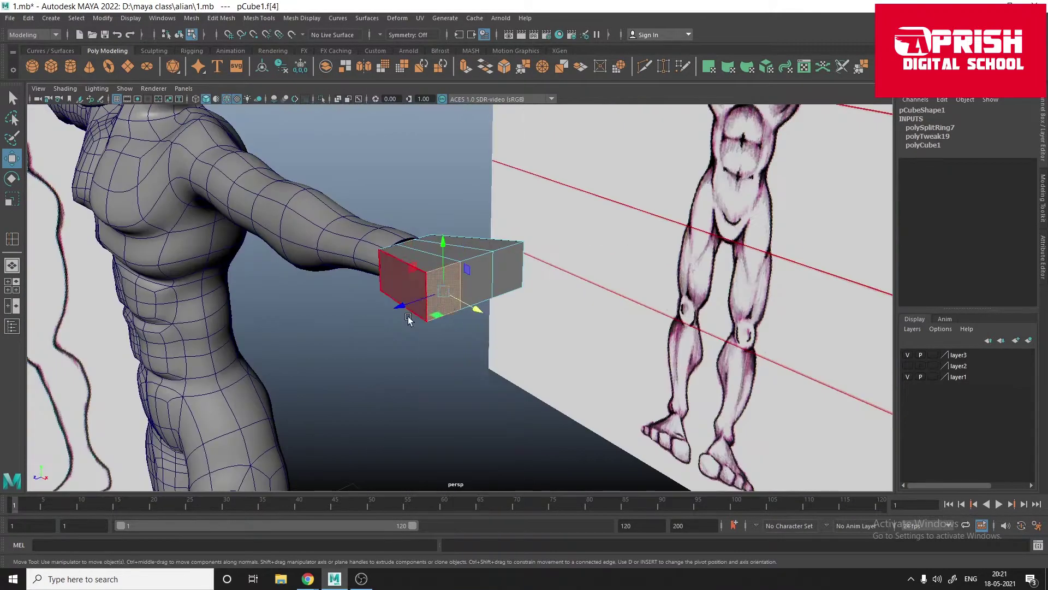
pyautogui.press('space')
pyautogui.press('space')
pyautogui.hotkey('ctrl', 'e')
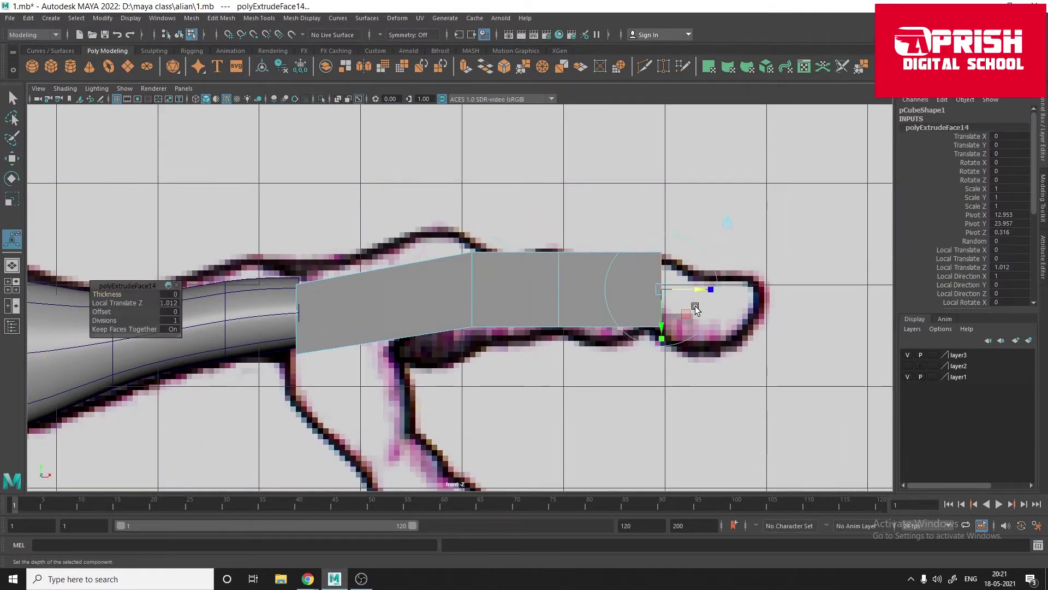
pyautogui.moveTo(690, 278); pyautogui.dragTo(499, 244, button='right')
pyautogui.click(361, 166)
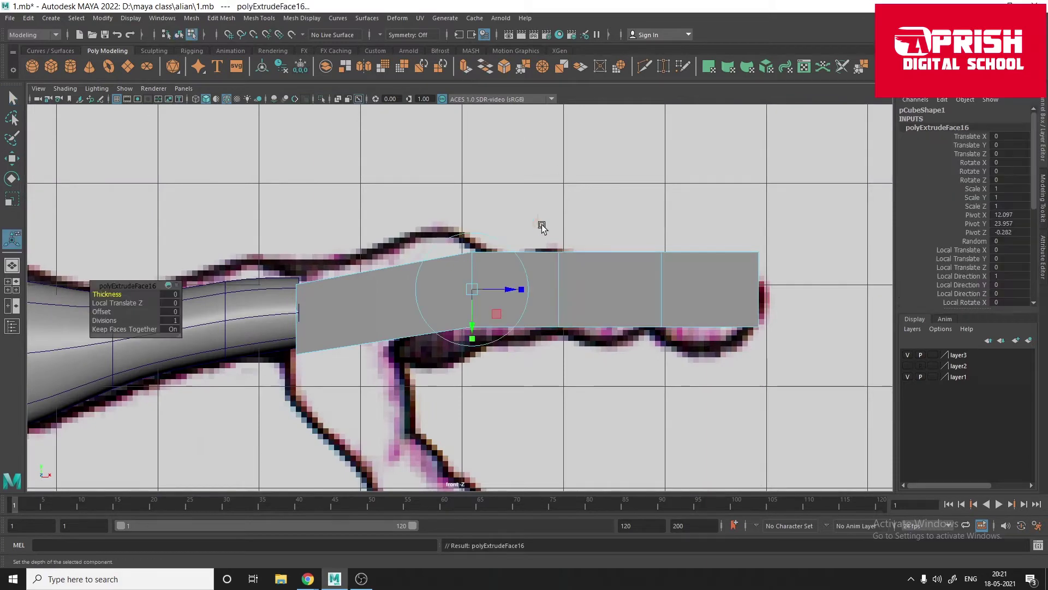
pyautogui.press('space')
pyautogui.press('space')
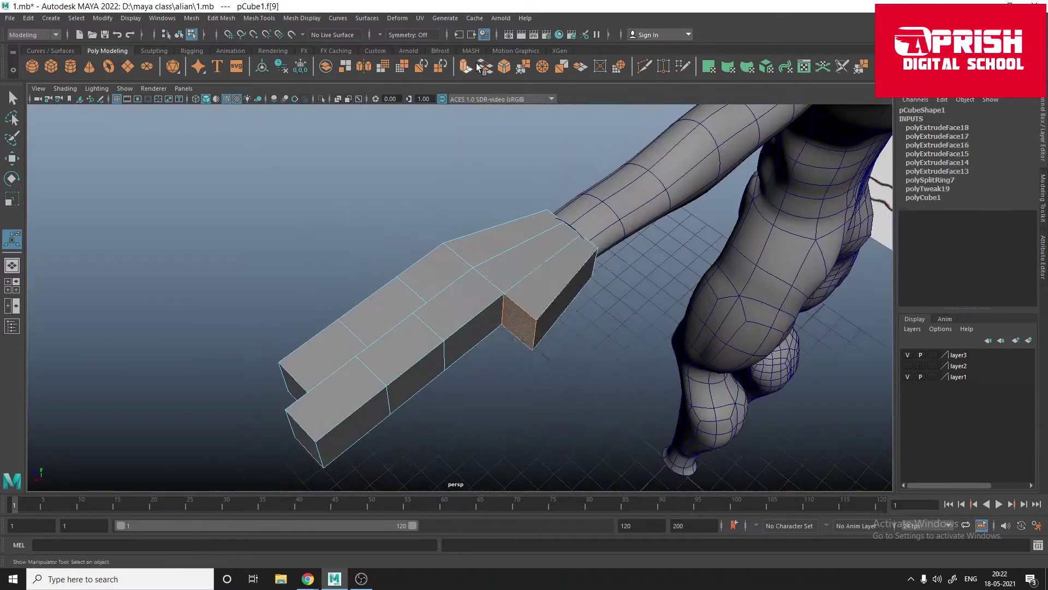
# Step: Extrude the hand's side face to start the thumb
pyautogui.click(483, 328)
pyautogui.hotkey('ctrl', 'e')
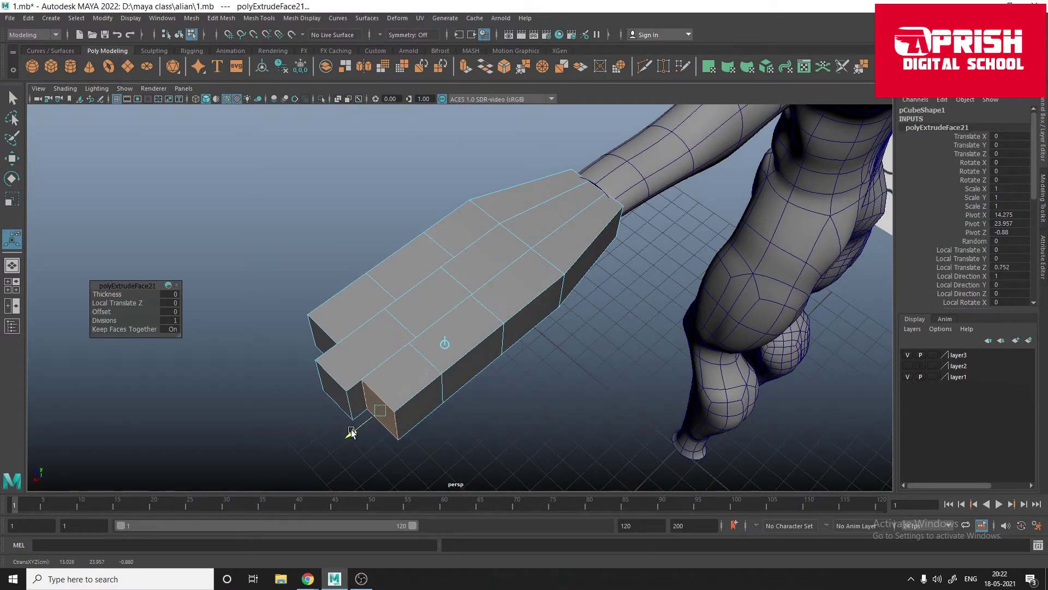
pyautogui.press('space')
pyautogui.press('space')
pyautogui.press('space')
pyautogui.press('space')
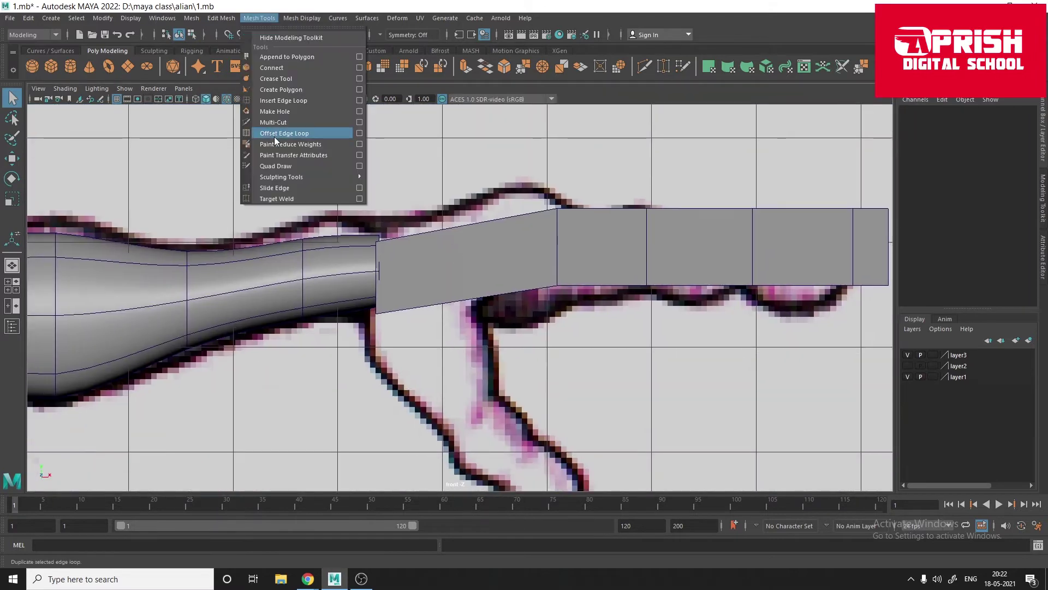
pyautogui.click(356, 102)
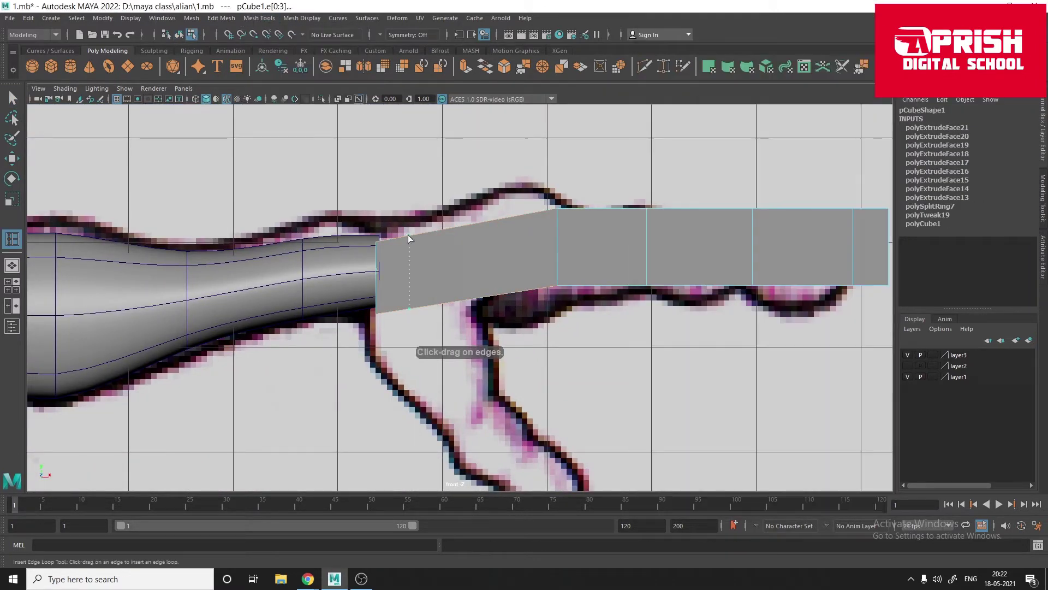
pyautogui.press('space')
pyautogui.press('space')
pyautogui.hotkey('ctrl', 'e')
pyautogui.press('space')
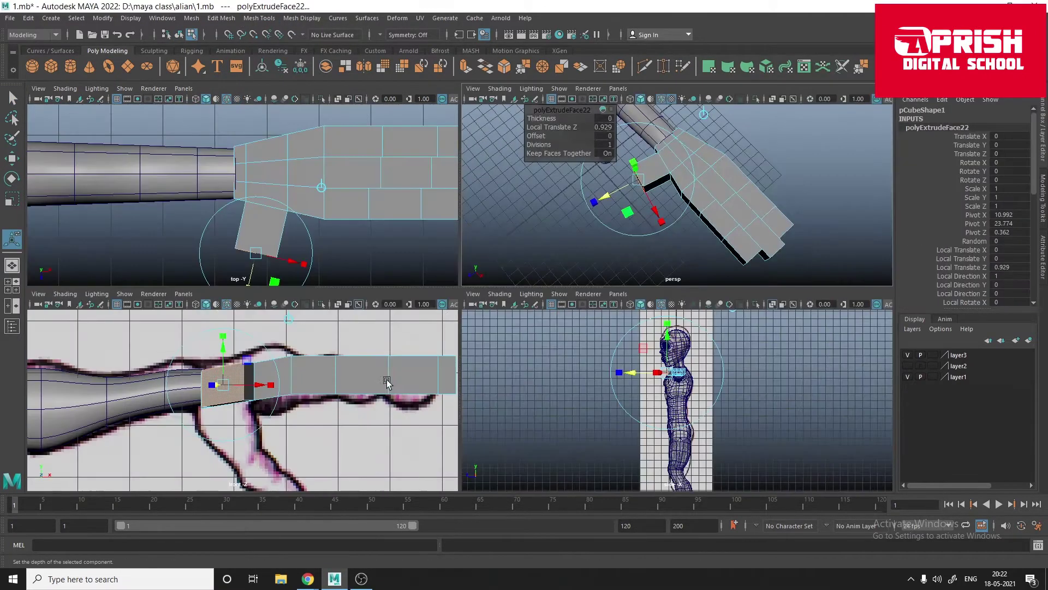
pyautogui.press('space')
pyautogui.keyDown('alt'); pyautogui.moveTo(421, 326); pyautogui.dragTo(434, 242, button='middle'); pyautogui.keyUp('alt')
# Step: Tilt the thumb face and extrude a second thumb segment
pyautogui.press('e')
pyautogui.moveTo(439, 246); pyautogui.dragTo(457, 273)
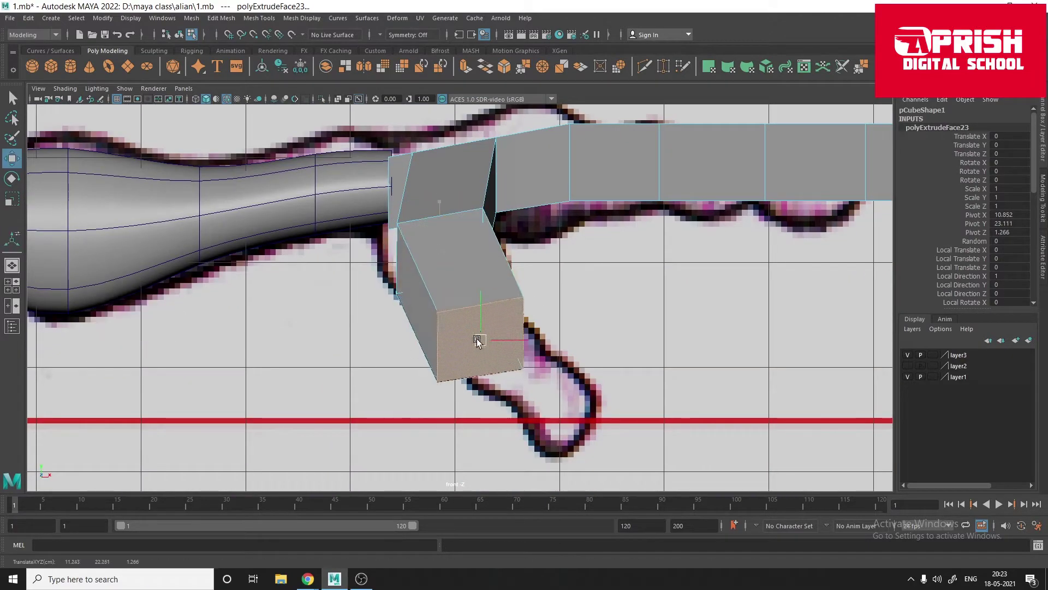
pyautogui.press('space')
pyautogui.press('space')
pyautogui.press('space')
pyautogui.press('space')
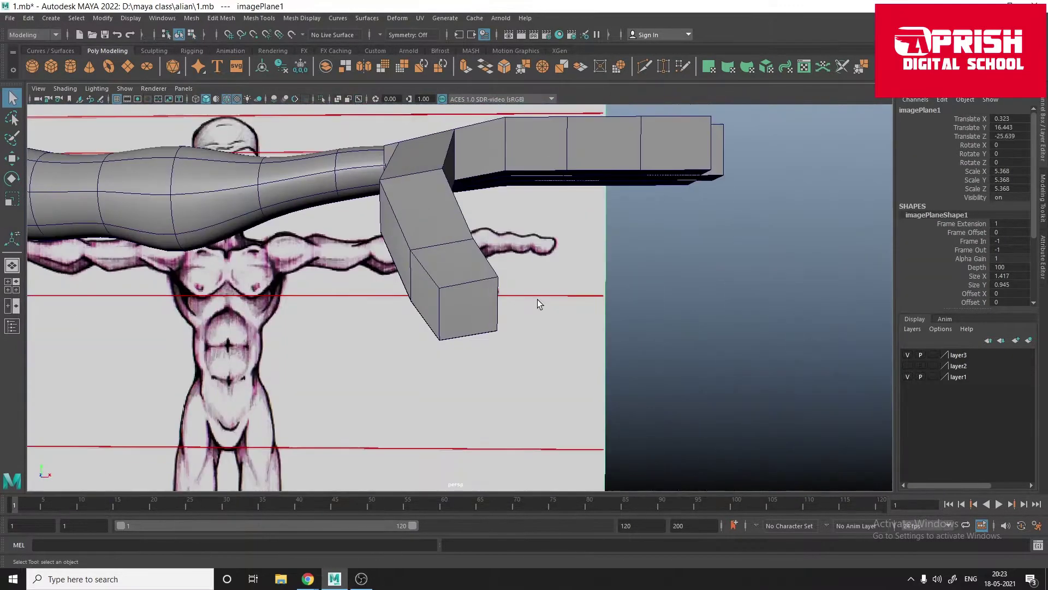
pyautogui.press('space')
pyautogui.press('space')
pyautogui.hotkey('ctrl', 'e')
# Step: Shift the thumb's bottom vertices outward in the top view
pyautogui.moveTo(425, 235)
pyautogui.keyDown('alt'); pyautogui.mouseDown()
pyautogui.moveTo(423, 335)
pyautogui.moveTo(282, 303)
pyautogui.moveTo(444, 289)
pyautogui.mouseUp(); pyautogui.keyUp('alt')
pyautogui.click(424, 335)
pyautogui.press('q')
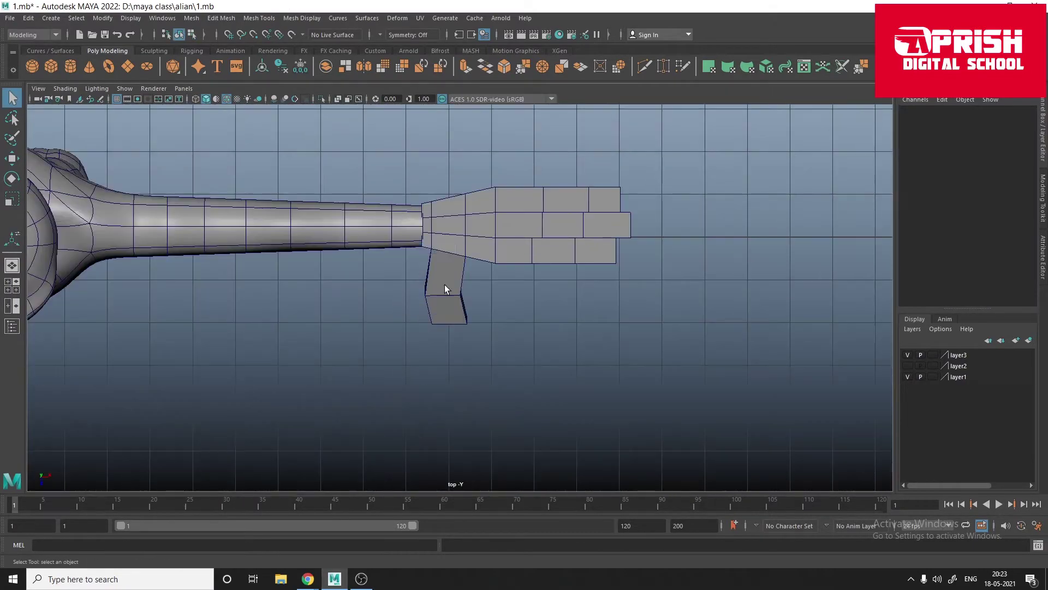
pyautogui.moveTo(483, 358); pyautogui.dragTo(493, 358, button='middle')
pyautogui.scroll(2, 453, 240)
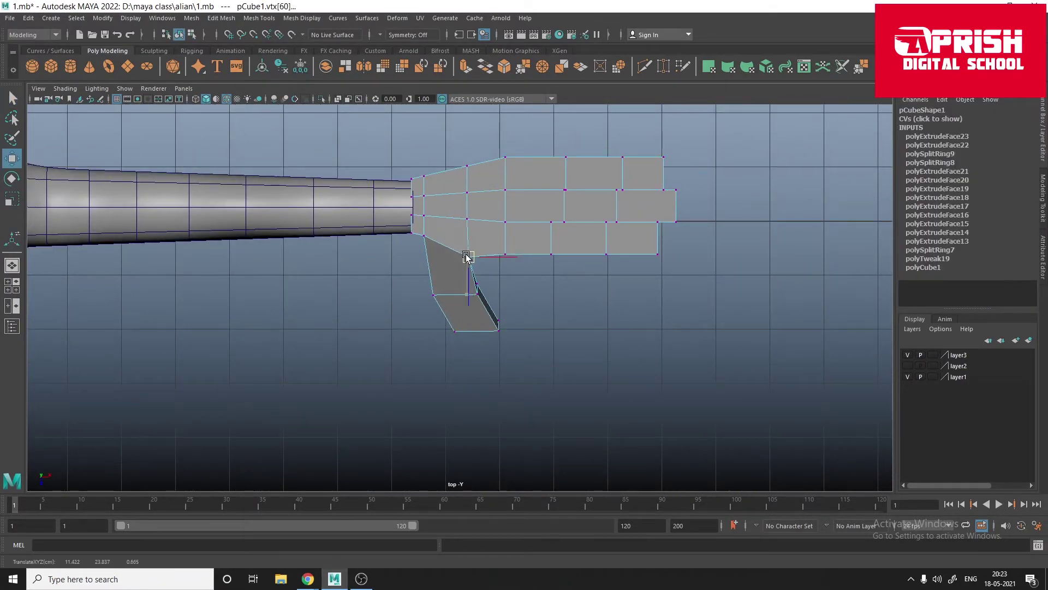
pyautogui.moveTo(467, 256)
pyautogui.keyDown('alt'); pyautogui.mouseDown()
pyautogui.moveTo(381, 353)
pyautogui.moveTo(465, 333)
pyautogui.moveTo(498, 272)
pyautogui.moveTo(387, 253)
pyautogui.mouseUp(); pyautogui.keyUp('alt')
# Step: Select the row of finger faces and preview the hand smoothed
pyautogui.moveTo(387, 252); pyautogui.dragTo(387, 283, button='right')
pyautogui.click(511, 309)
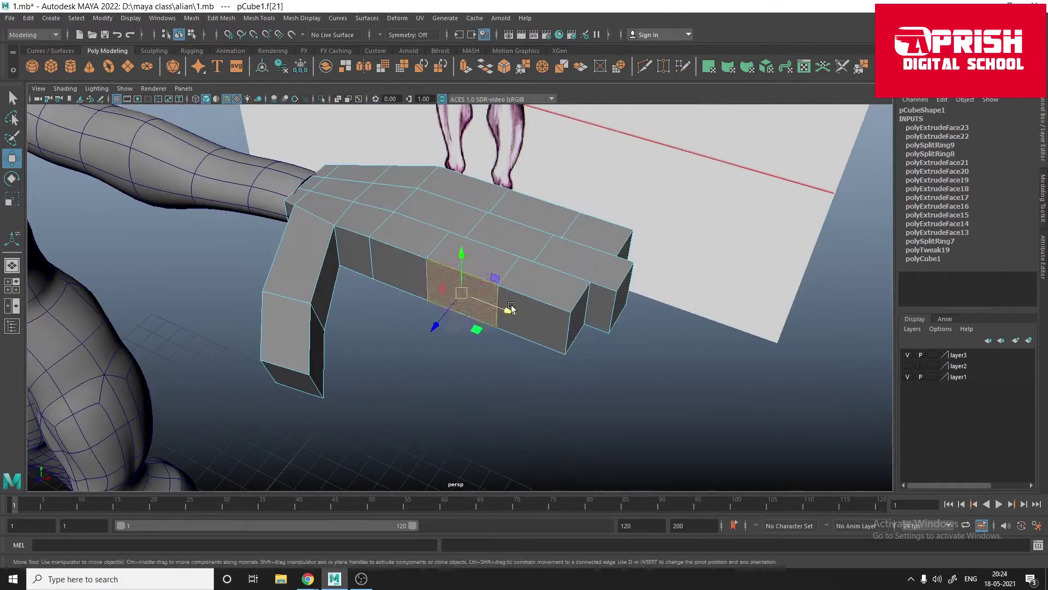
pyautogui.press('q')
pyautogui.keyDown('alt'); pyautogui.moveTo(510, 309); pyautogui.dragTo(481, 328); pyautogui.keyUp('alt')
pyautogui.keyDown('shift'); pyautogui.doubleClick(480, 320); pyautogui.keyUp('shift')
pyautogui.press('3')
pyautogui.keyDown('alt'); pyautogui.moveTo(358, 434); pyautogui.dragTo(446, 332); pyautogui.keyUp('alt')
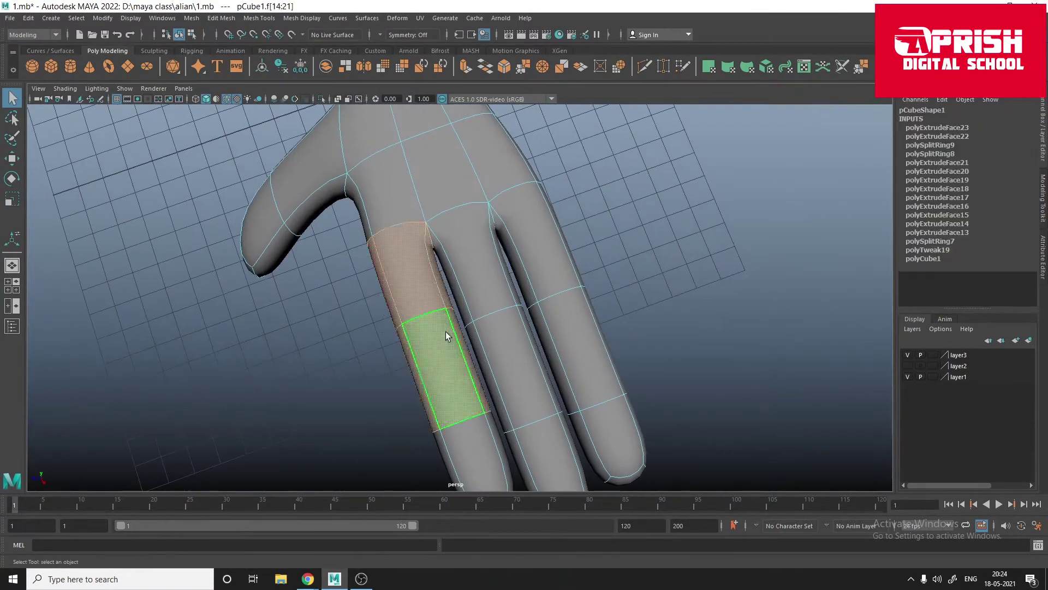
pyautogui.press('[')
pyautogui.press('[')
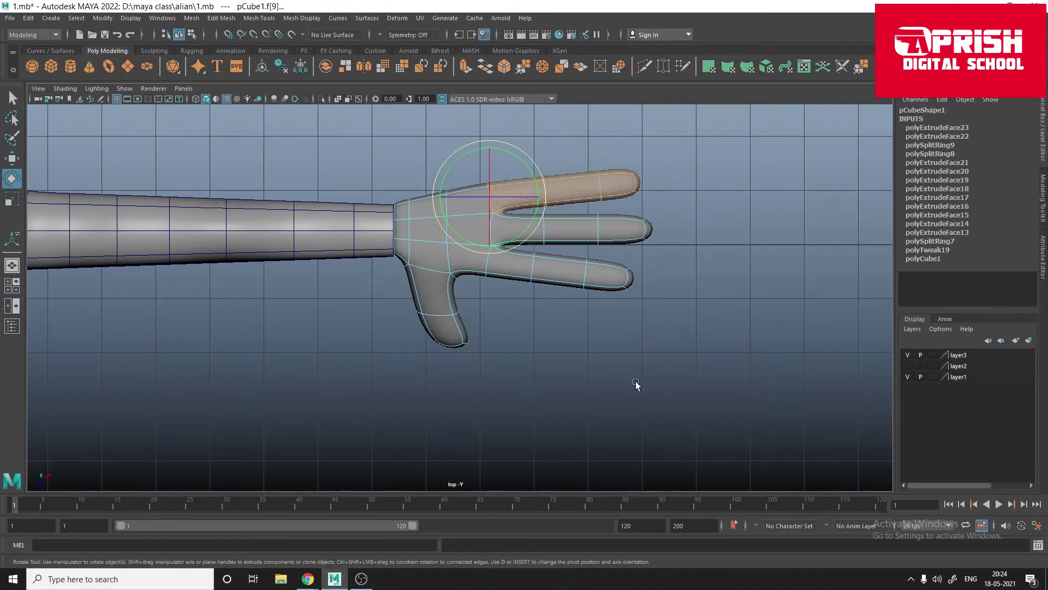
pyautogui.press('[')
pyautogui.press('[')
# Step: Select the whole hand mesh and turn off smooth preview
pyautogui.rightClick(360, 241)
pyautogui.moveTo(382, 240)
pyautogui.keyDown('alt'); pyautogui.mouseDown()
pyautogui.moveTo(591, 234)
pyautogui.moveTo(503, 299)
pyautogui.mouseUp(); pyautogui.keyUp('alt')
pyautogui.click(503, 299)
pyautogui.press('1')
pyautogui.press('space')
pyautogui.press('space')
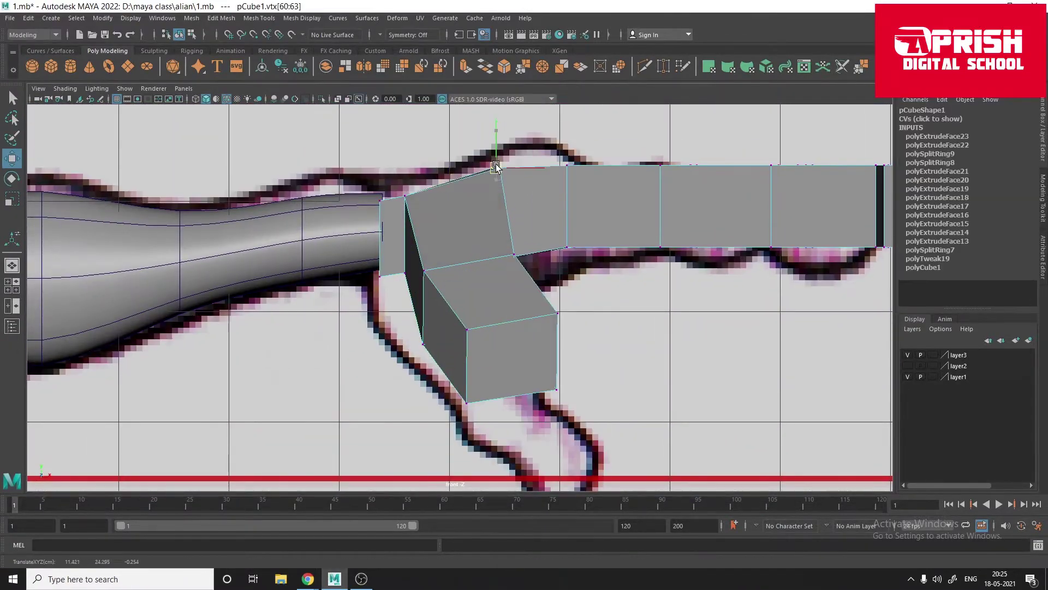
pyautogui.press('space')
pyautogui.press('space')
pyautogui.keyDown('shift'); pyautogui.moveTo(423, 249); pyautogui.dragTo(469, 335, button='right'); pyautogui.keyUp('shift')
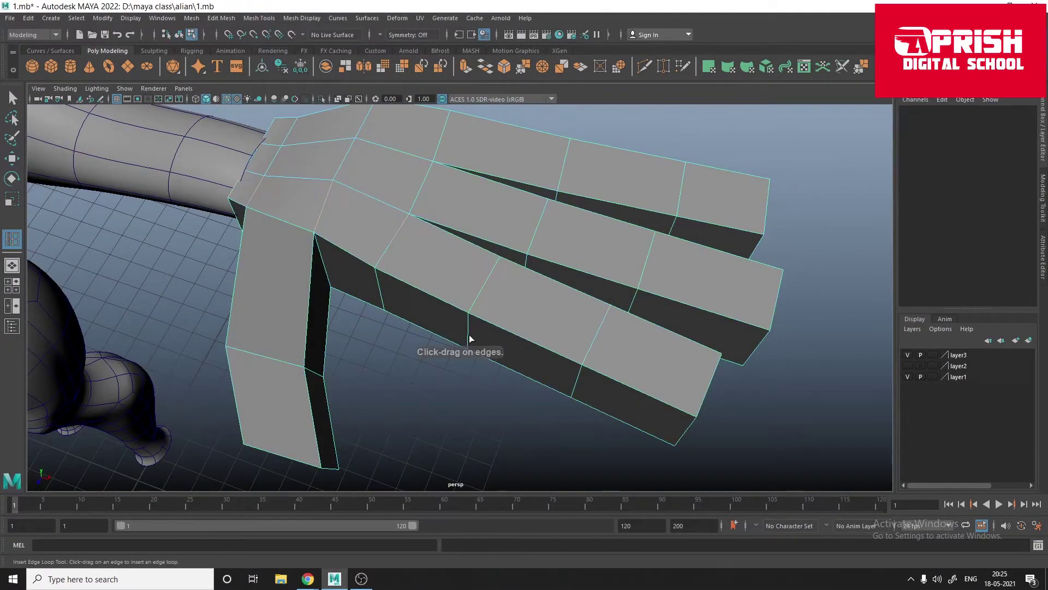
# Step: Insert an edge loop across the fingers and check it with smooth preview
pyautogui.click(565, 360)
pyautogui.keyDown('alt'); pyautogui.moveTo(565, 360); pyautogui.dragTo(460, 284); pyautogui.keyUp('alt')
pyautogui.press('w')
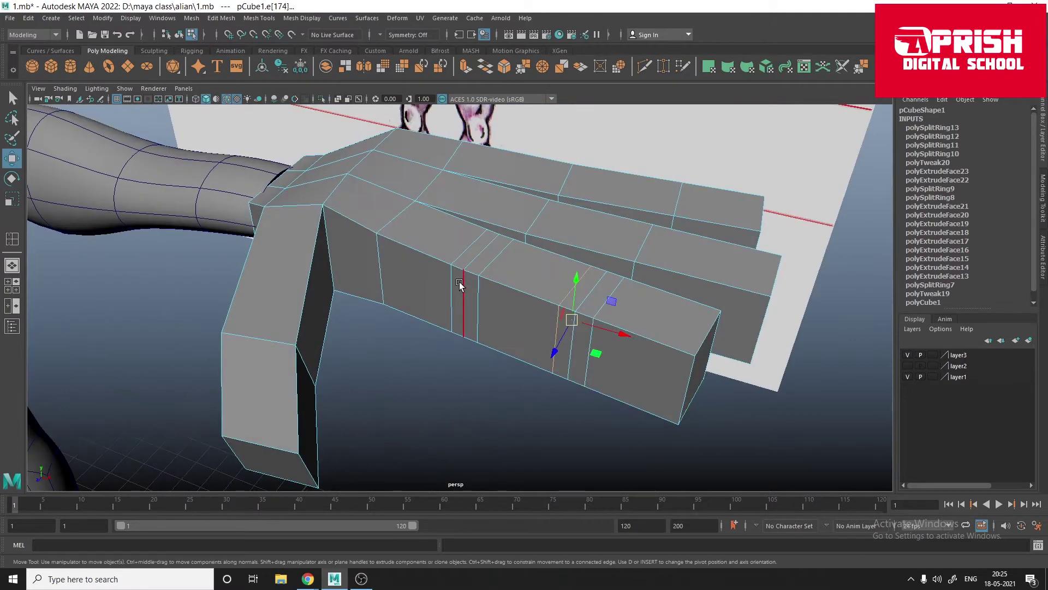
pyautogui.click(573, 338)
pyautogui.press('3')
pyautogui.keyDown('alt'); pyautogui.moveTo(573, 345); pyautogui.dragTo(512, 241); pyautogui.keyUp('alt')
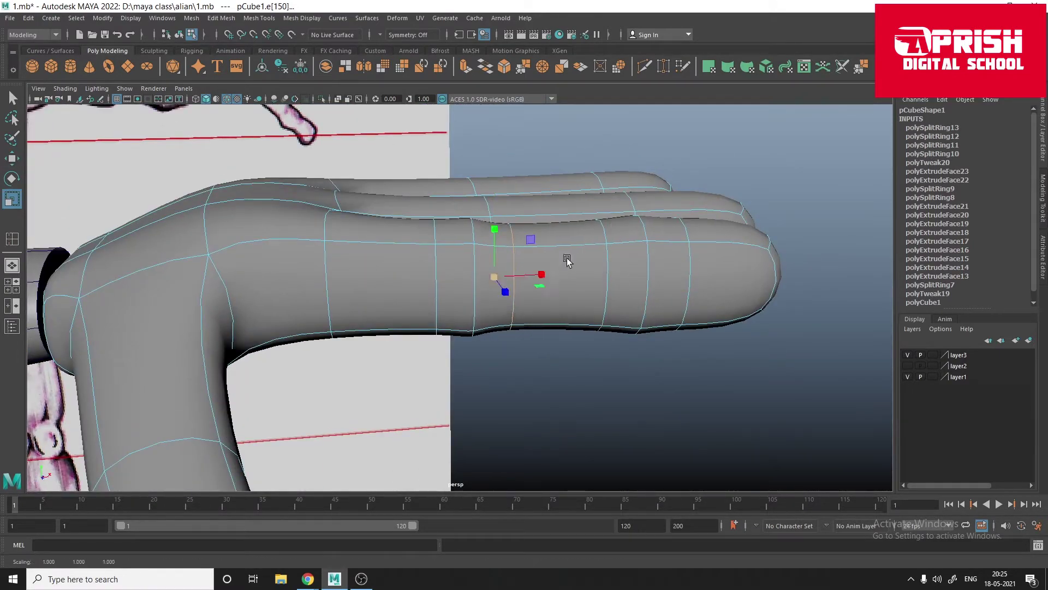
pyautogui.moveTo(567, 261)
pyautogui.keyDown('alt'); pyautogui.mouseDown()
pyautogui.moveTo(374, 394)
pyautogui.moveTo(426, 346)
pyautogui.mouseUp(); pyautogui.keyUp('alt')
# Step: Reselect the hand as an object and turn off smooth preview
pyautogui.click(374, 394)
pyautogui.click(404, 327)
pyautogui.rightClick(411, 253)
pyautogui.click(382, 240)
pyautogui.press('1')
pyautogui.keyDown('alt'); pyautogui.moveTo(382, 240); pyautogui.dragTo(485, 298); pyautogui.keyUp('alt')
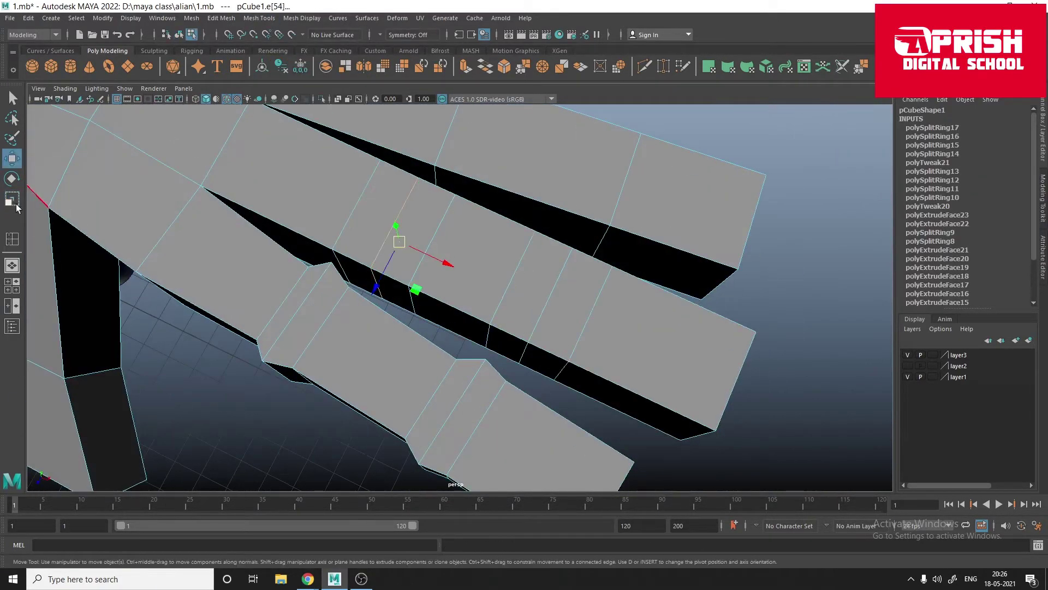
pyautogui.keyDown('alt'); pyautogui.moveTo(544, 314); pyautogui.dragTo(499, 344); pyautogui.keyUp('alt')
pyautogui.press('y')
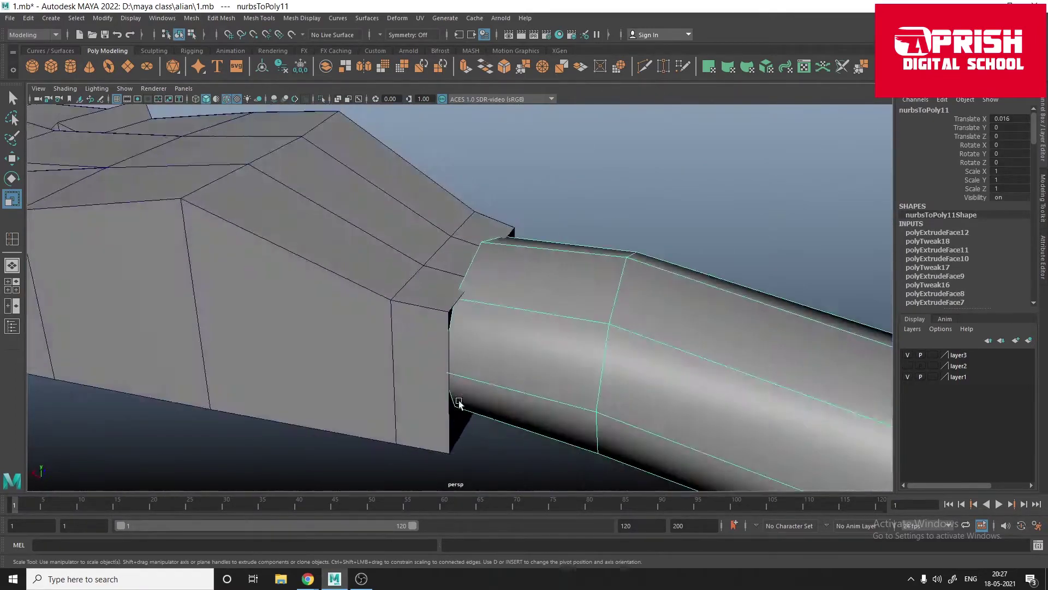
# Step: Pull a merged wrist vertex toward the arm to smooth the joint
pyautogui.moveTo(459, 403)
pyautogui.keyDown('alt'); pyautogui.mouseDown()
pyautogui.moveTo(547, 367)
pyautogui.moveTo(435, 433)
pyautogui.moveTo(496, 369)
pyautogui.moveTo(460, 335)
pyautogui.mouseUp(); pyautogui.keyUp('alt')
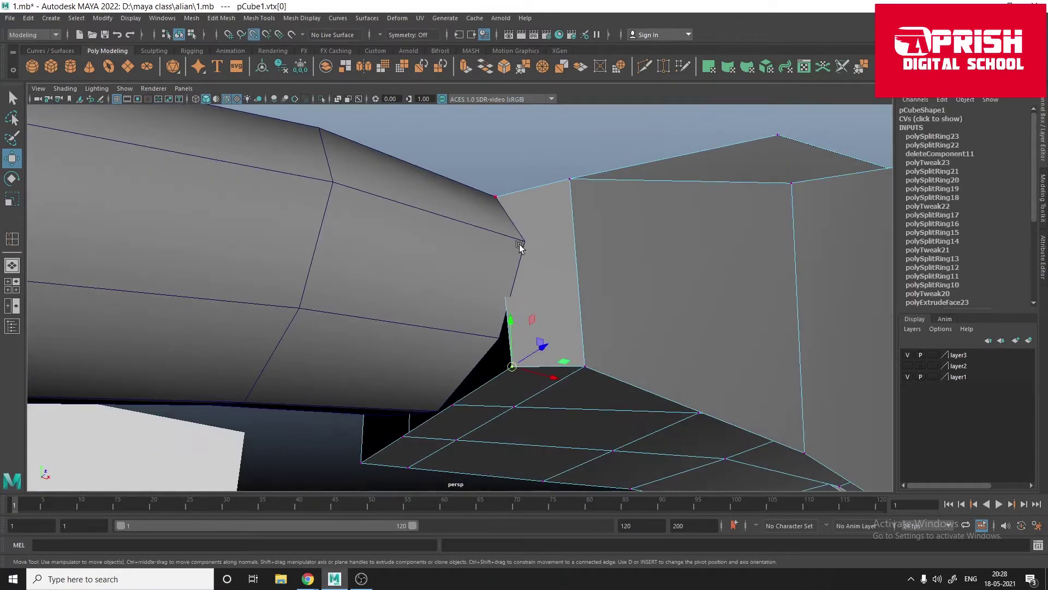
pyautogui.moveTo(523, 382); pyautogui.dragTo(539, 231)
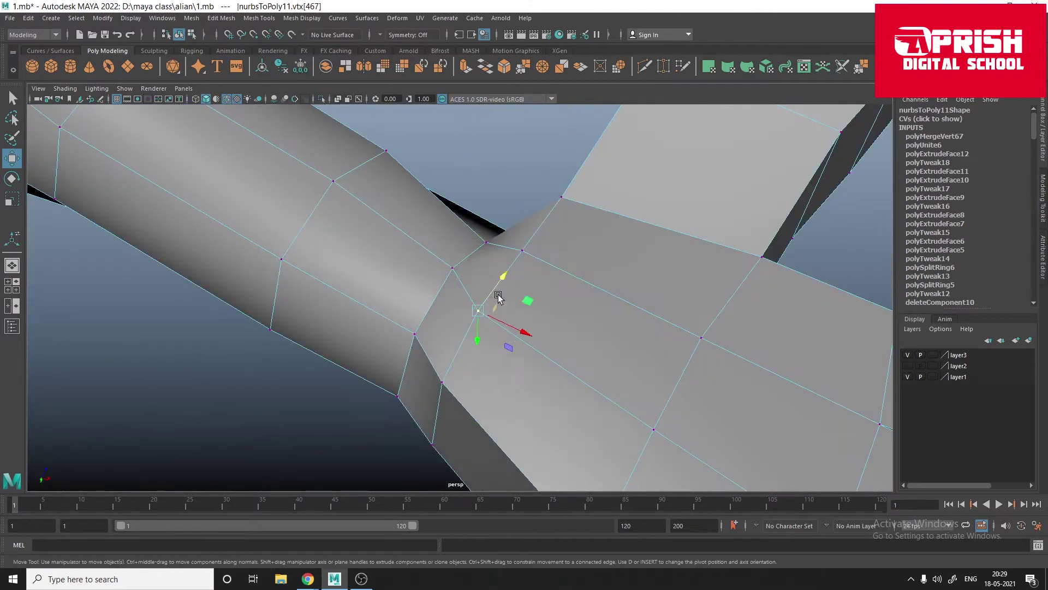
# Step: Save the scene and split the foot cube with an edge loop
pyautogui.keyDown('alt'); pyautogui.moveTo(485, 355); pyautogui.dragTo(411, 377); pyautogui.keyUp('alt')
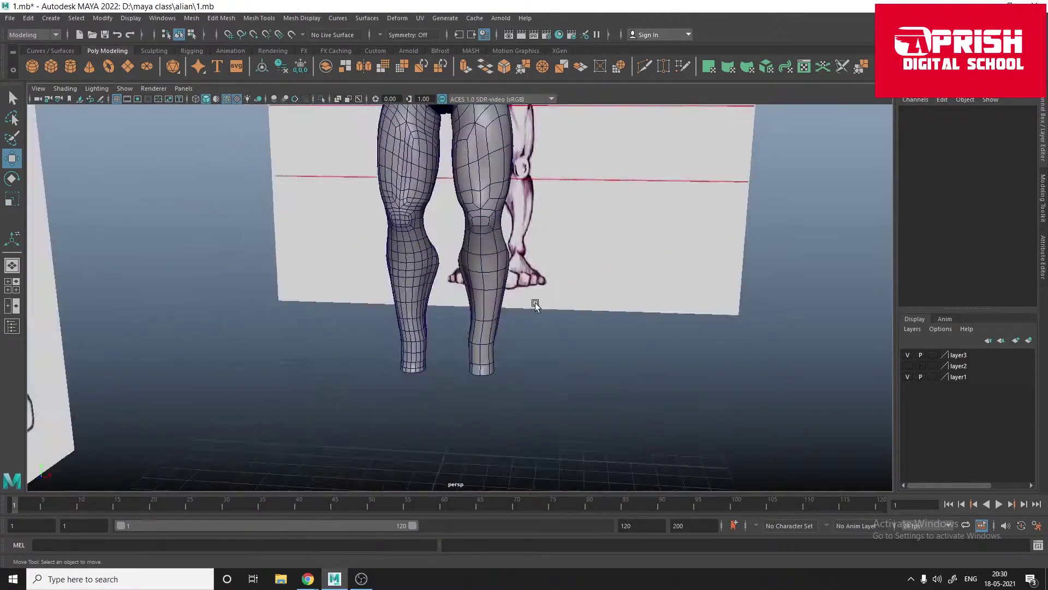
pyautogui.hotkey('ctrl', 's')
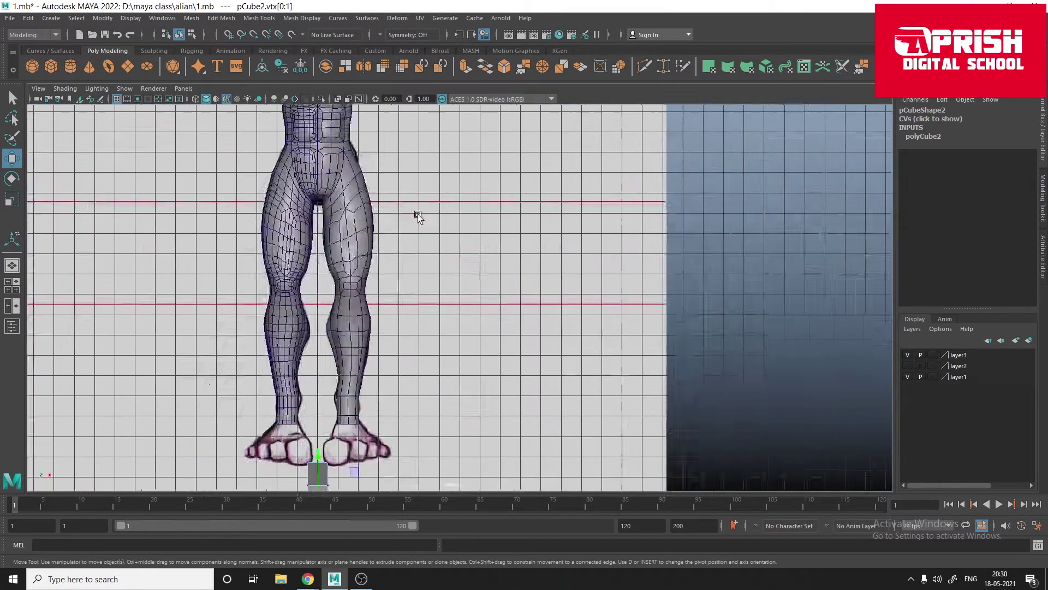
pyautogui.press('space')
pyautogui.press('space')
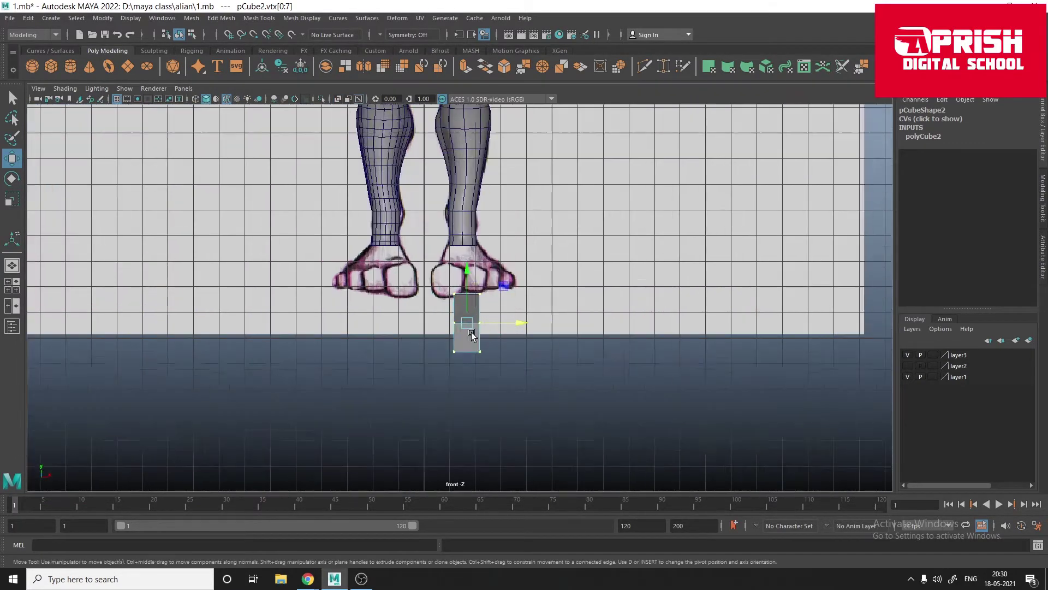
pyautogui.scroll(3, 510, 247)
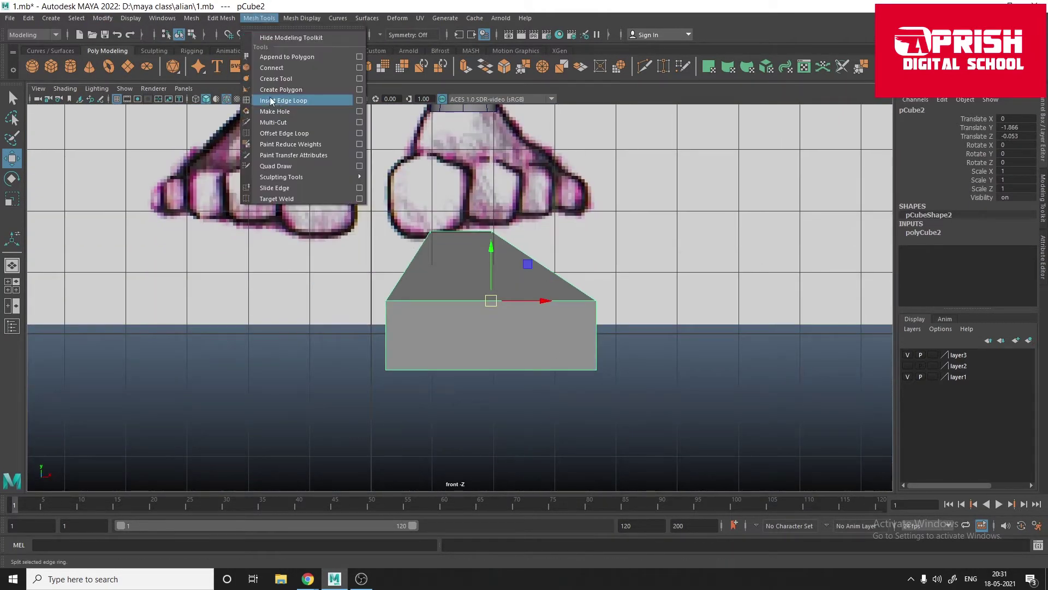
pyautogui.click(271, 101)
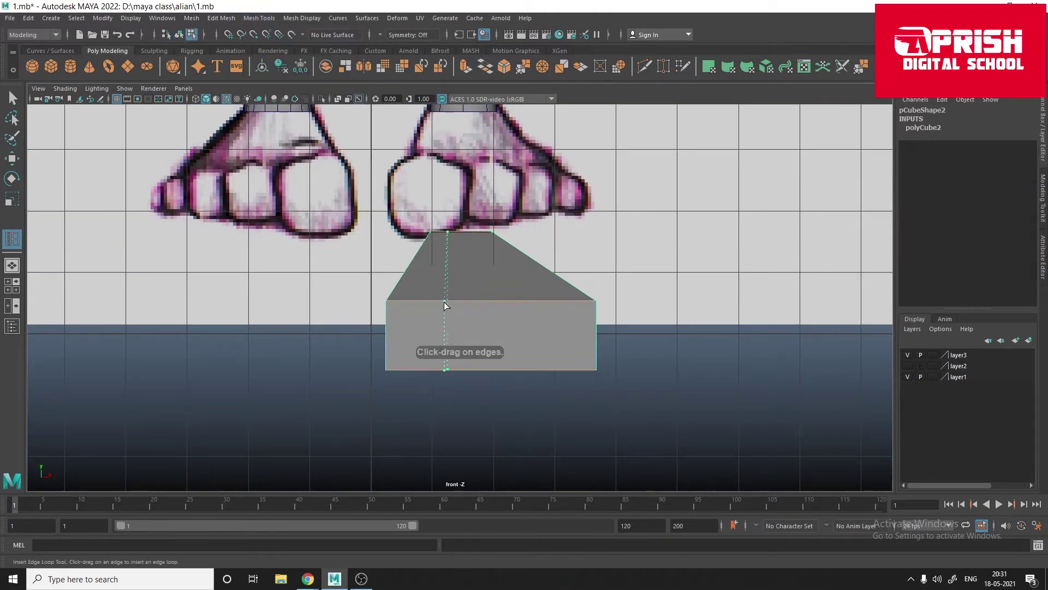
pyautogui.click(541, 302)
pyautogui.press('space')
pyautogui.press('space')
# Step: Extrude the foot block's front face twice and lower it to form a toe
pyautogui.keyDown('alt'); pyautogui.moveTo(492, 328); pyautogui.dragTo(536, 414); pyautogui.keyUp('alt')
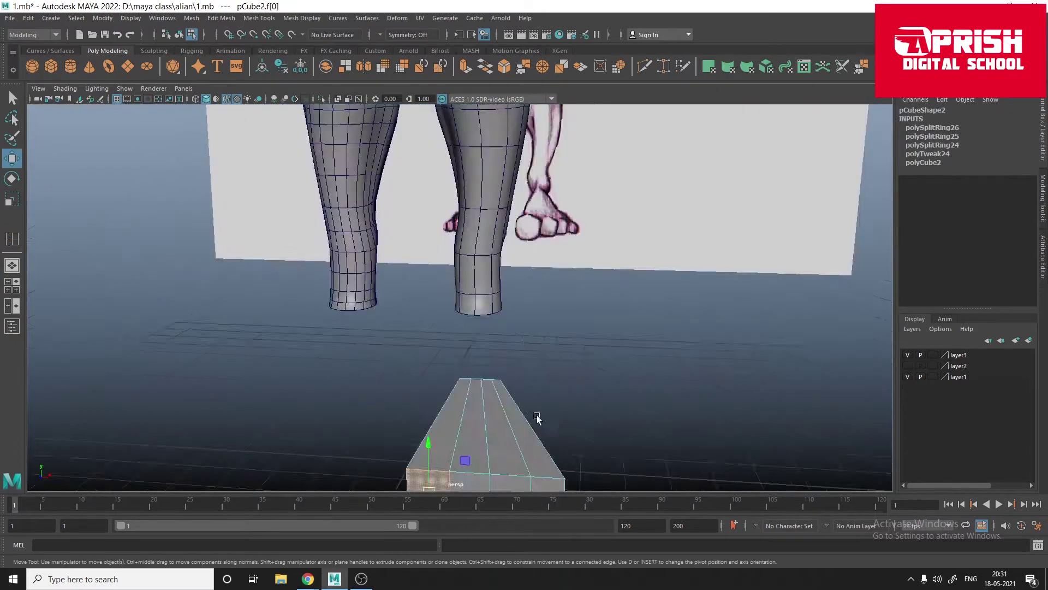
pyautogui.press('w')
pyautogui.click(638, 400)
pyautogui.hotkey('ctrl', 'e')
pyautogui.keyDown('alt'); pyautogui.moveTo(637, 400); pyautogui.dragTo(481, 264); pyautogui.keyUp('alt')
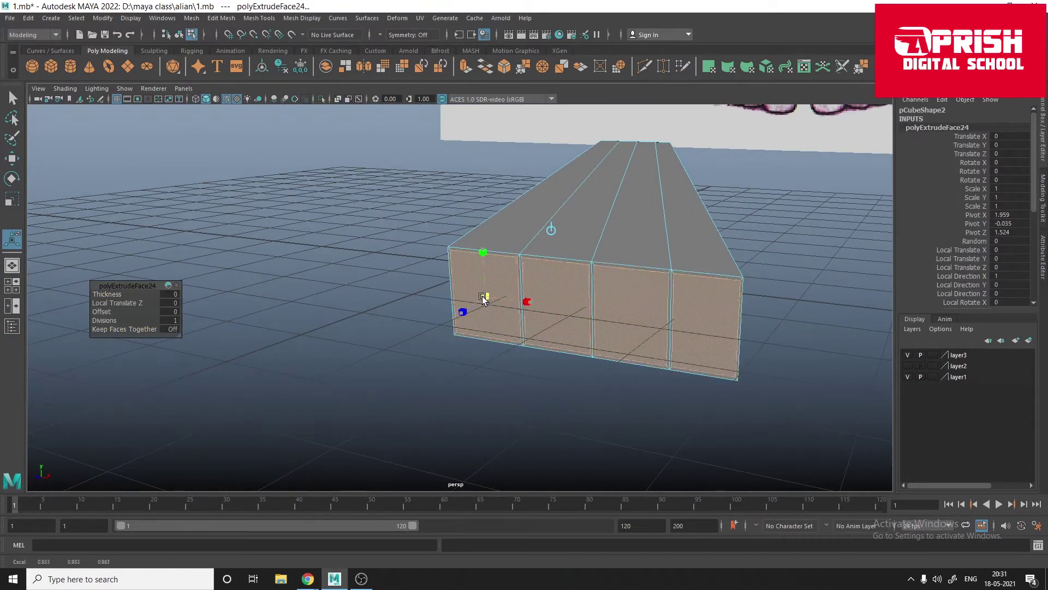
pyautogui.press('t')
pyautogui.keyDown('alt'); pyautogui.moveTo(513, 332); pyautogui.dragTo(568, 326); pyautogui.keyUp('alt')
pyautogui.hotkey('ctrl', 'e')
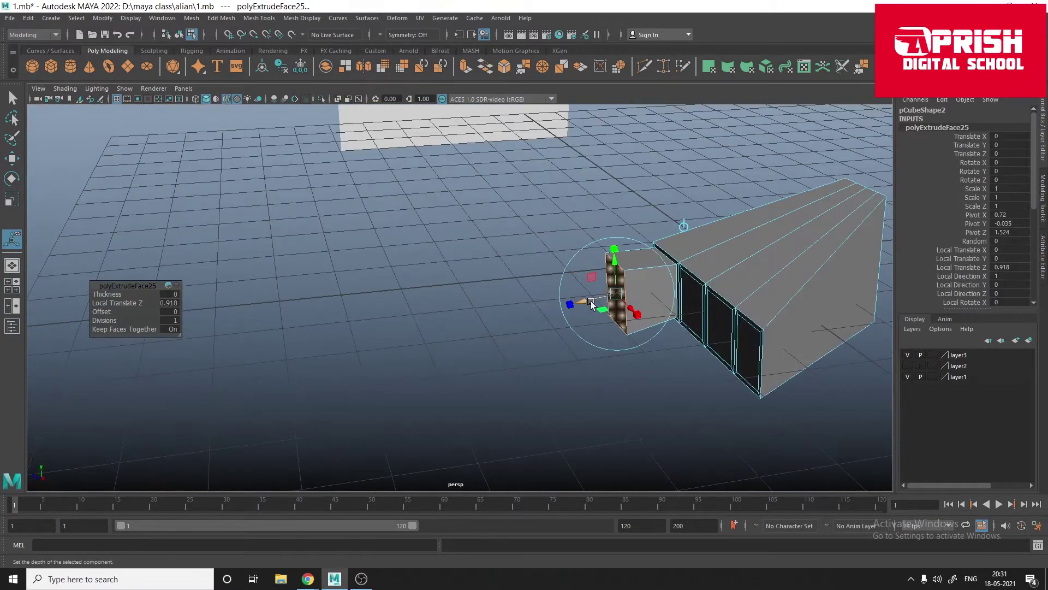
pyautogui.scroll(3, 495, 264)
pyautogui.moveTo(516, 267); pyautogui.dragTo(495, 264)
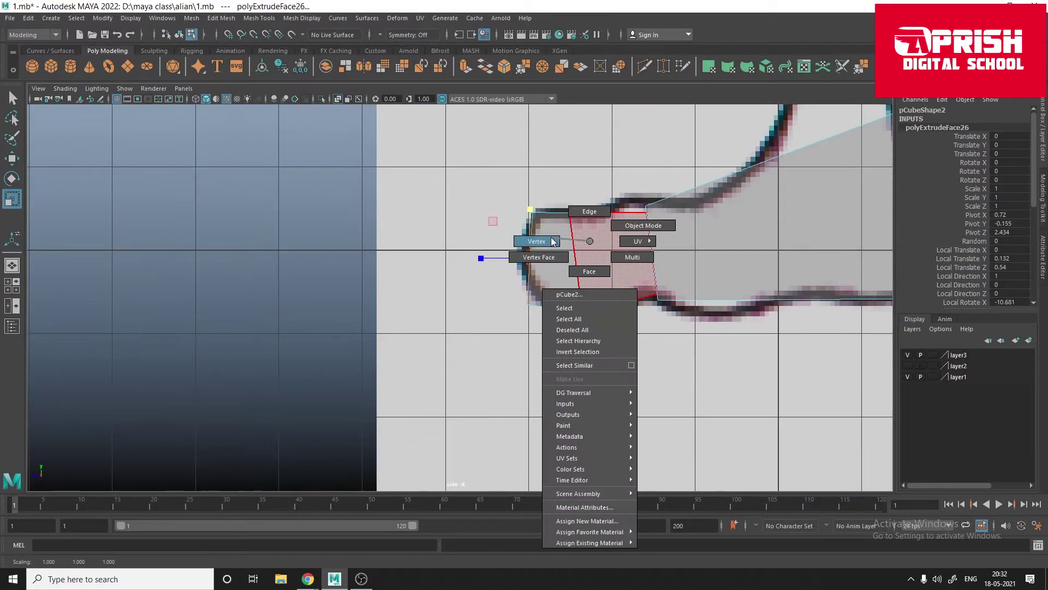
# Step: Shape the toe tip by moving its vertices and scaling its face, then extrude it again
pyautogui.moveTo(589, 241); pyautogui.dragTo(553, 242, button='right')
pyautogui.click(606, 209)
pyautogui.press('w')
pyautogui.press('space')
pyautogui.press('space')
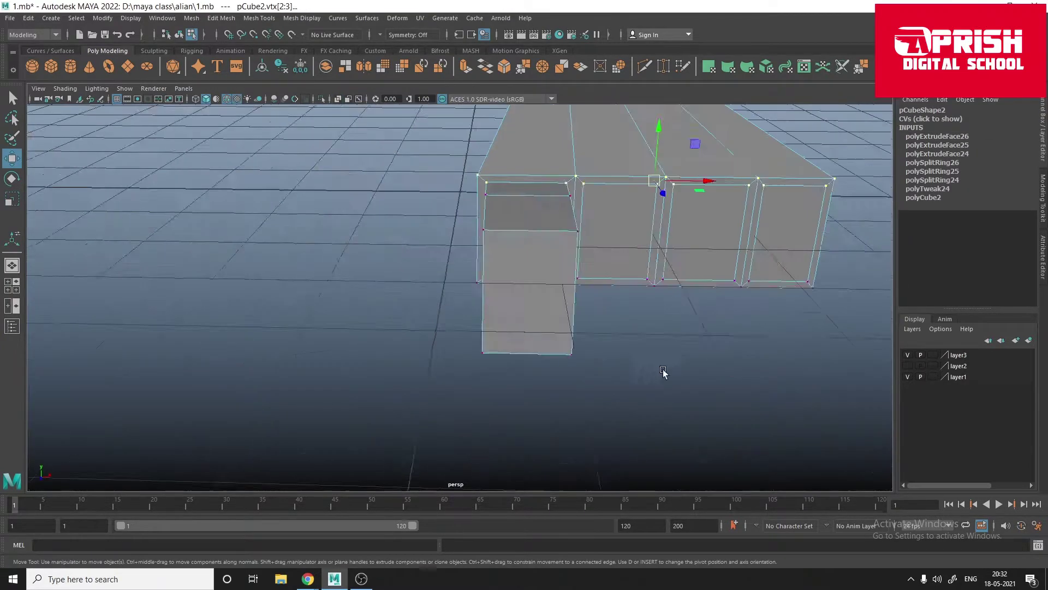
pyautogui.keyDown('alt'); pyautogui.moveTo(663, 370); pyautogui.dragTo(274, 288); pyautogui.keyUp('alt')
pyautogui.press('r')
pyautogui.moveTo(628, 332)
pyautogui.keyDown('alt'); pyautogui.mouseDown()
pyautogui.moveTo(581, 381)
pyautogui.moveTo(616, 305)
pyautogui.moveTo(568, 402)
pyautogui.mouseUp(); pyautogui.keyUp('alt')
pyautogui.hotkey('ctrl', 'e')
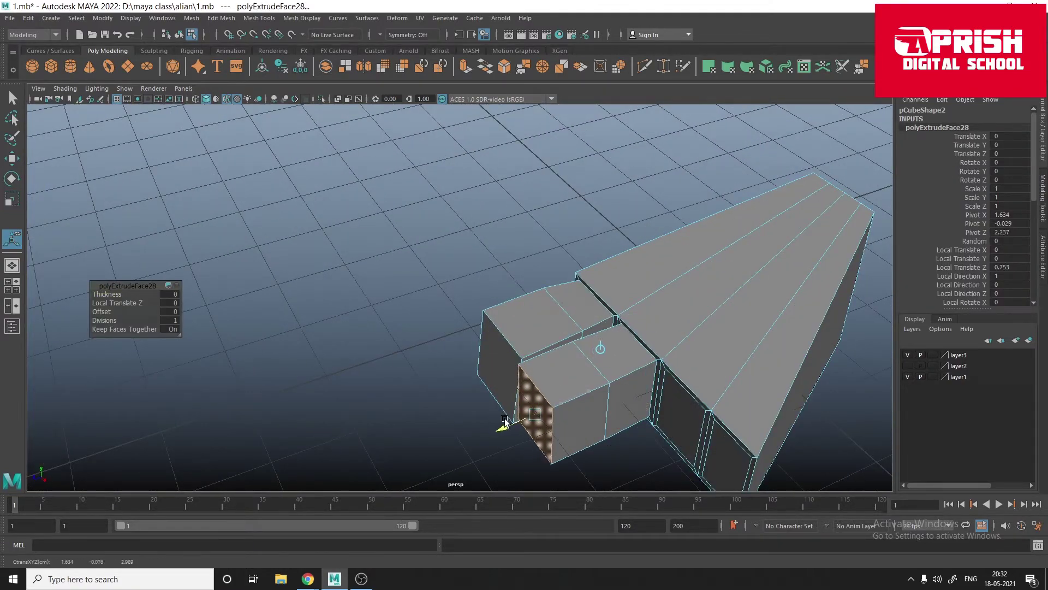
# Step: Extrude the next front face into another toe and check it in smooth preview
pyautogui.moveTo(505, 424)
pyautogui.keyDown('alt'); pyautogui.mouseDown()
pyautogui.moveTo(601, 327)
pyautogui.moveTo(535, 404)
pyautogui.mouseUp(); pyautogui.keyUp('alt')
pyautogui.click(584, 355)
pyautogui.moveTo(584, 355)
pyautogui.keyDown('alt'); pyautogui.mouseDown()
pyautogui.moveTo(692, 409)
pyautogui.moveTo(535, 376)
pyautogui.mouseUp(); pyautogui.keyUp('alt')
pyautogui.hotkey('ctrl', 'e')
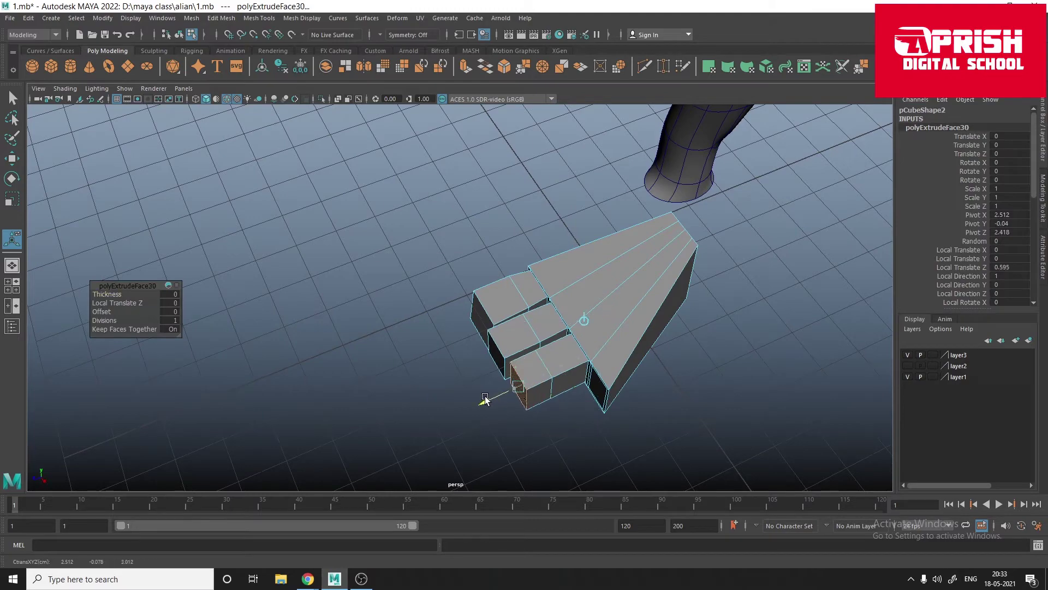
pyautogui.keyDown('alt'); pyautogui.moveTo(532, 412); pyautogui.dragTo(604, 335); pyautogui.keyUp('alt')
pyautogui.press('F8')
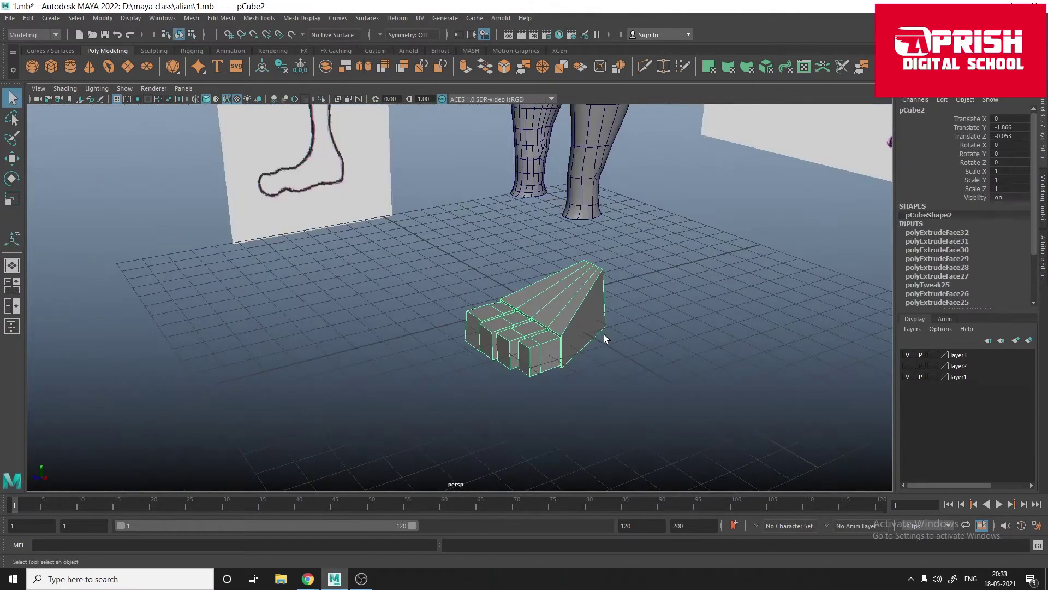
pyautogui.press('3')
pyautogui.press('1')
# Step: Insert edge loops around the foot block and add two cuts across its front face
pyautogui.keyDown('alt'); pyautogui.moveTo(571, 259); pyautogui.dragTo(623, 238); pyautogui.keyUp('alt')
pyautogui.click(623, 238)
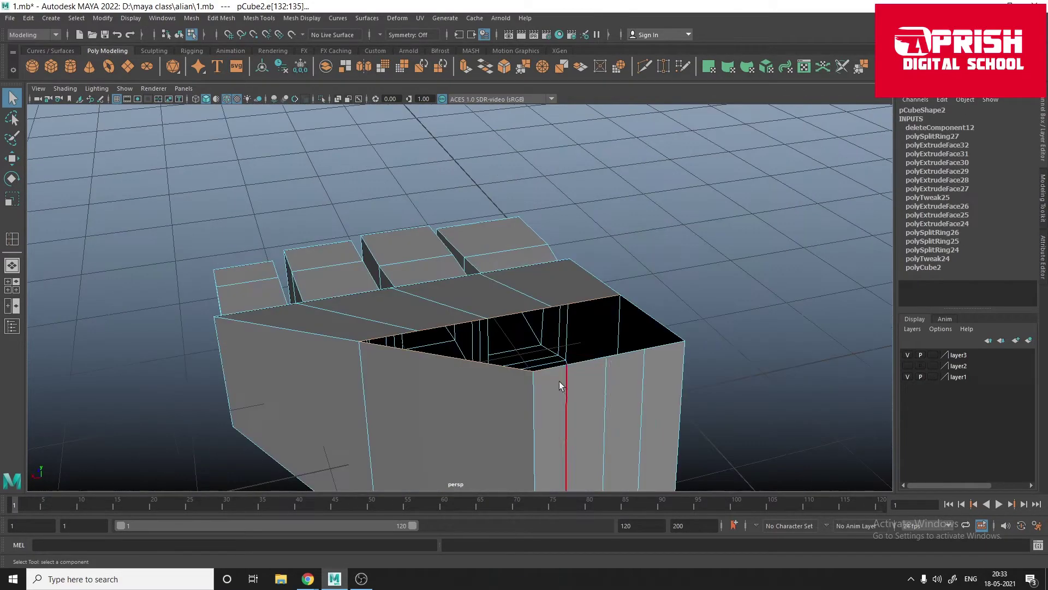
pyautogui.keyDown('alt'); pyautogui.moveTo(569, 249); pyautogui.dragTo(468, 213); pyautogui.keyUp('alt')
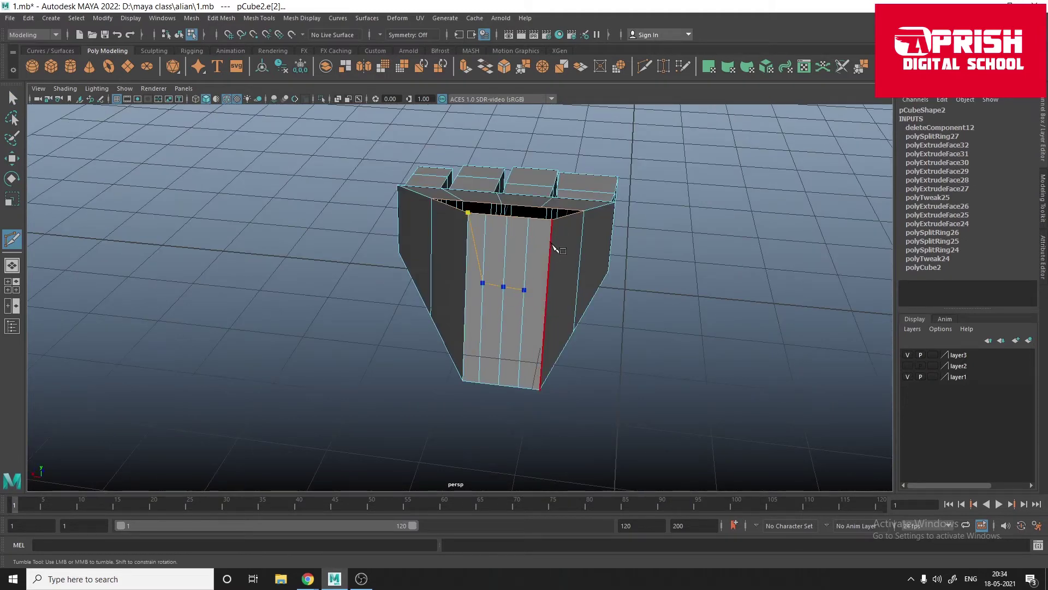
pyautogui.press('Return')
pyautogui.press('w')
pyautogui.moveTo(535, 265)
pyautogui.keyDown('alt'); pyautogui.mouseDown()
pyautogui.moveTo(492, 316)
pyautogui.moveTo(499, 256)
pyautogui.moveTo(432, 310)
pyautogui.moveTo(470, 331)
pyautogui.moveTo(351, 300)
pyautogui.mouseUp(); pyautogui.keyUp('alt')
pyautogui.press('Return')
# Step: Add another edge loop and pull the foot's top and toe-joint vertices toward the side reference outline
pyautogui.press('q')
pyautogui.click(431, 310)
pyautogui.press('w')
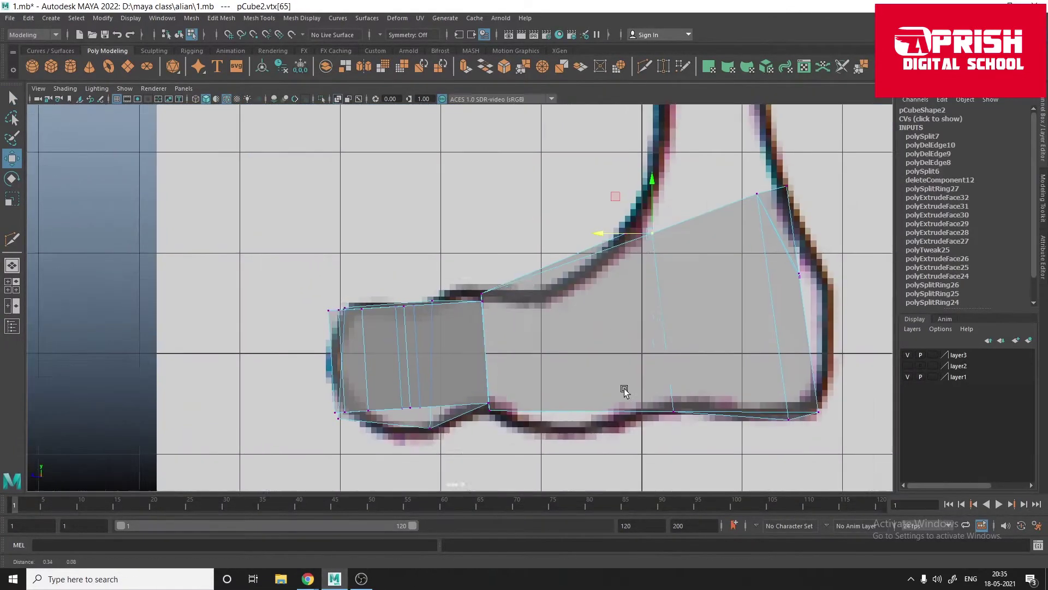
pyautogui.click(492, 267)
pyautogui.click(391, 305)
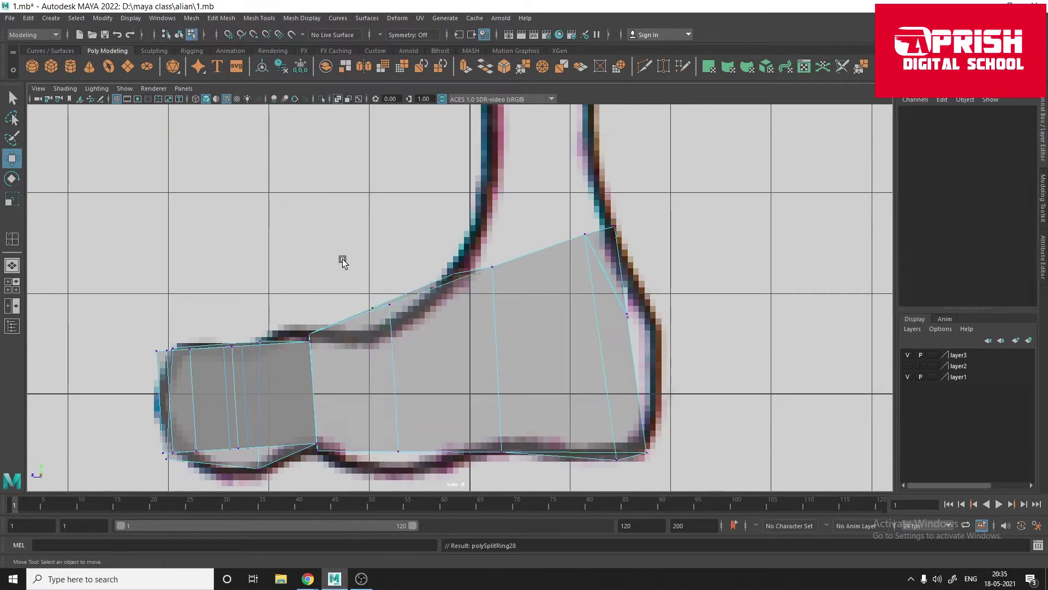
pyautogui.moveTo(299, 320); pyautogui.dragTo(317, 331)
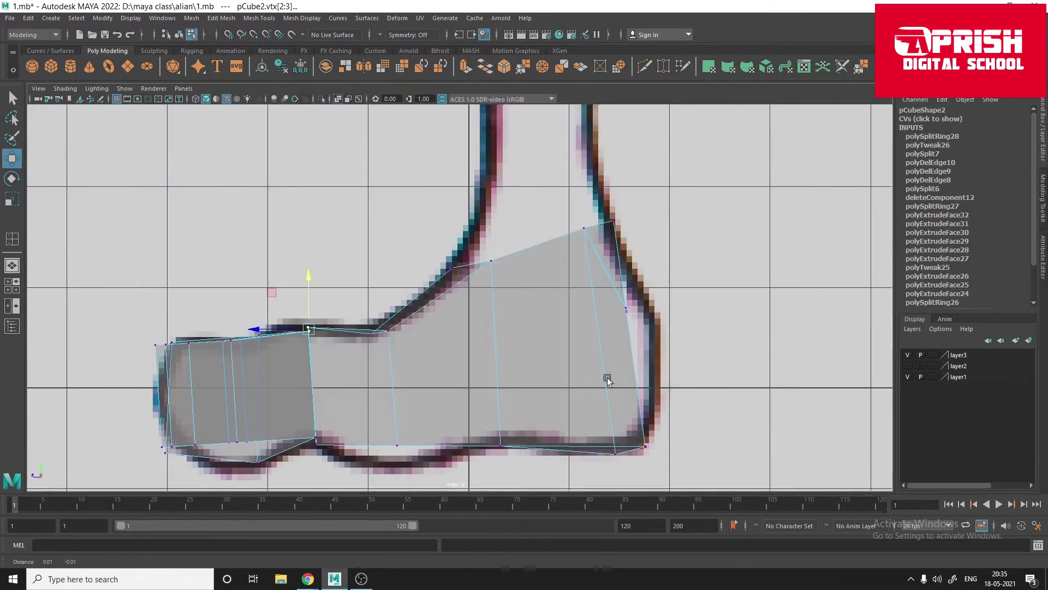
pyautogui.click(260, 18)
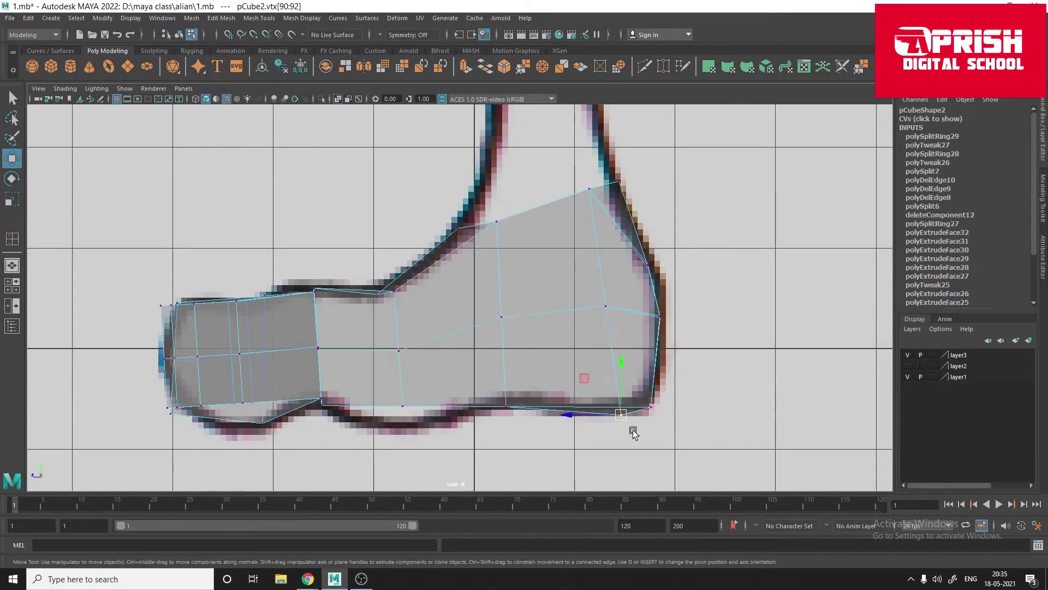
pyautogui.keyDown('alt'); pyautogui.moveTo(596, 326); pyautogui.dragTo(585, 447); pyautogui.keyUp('alt')
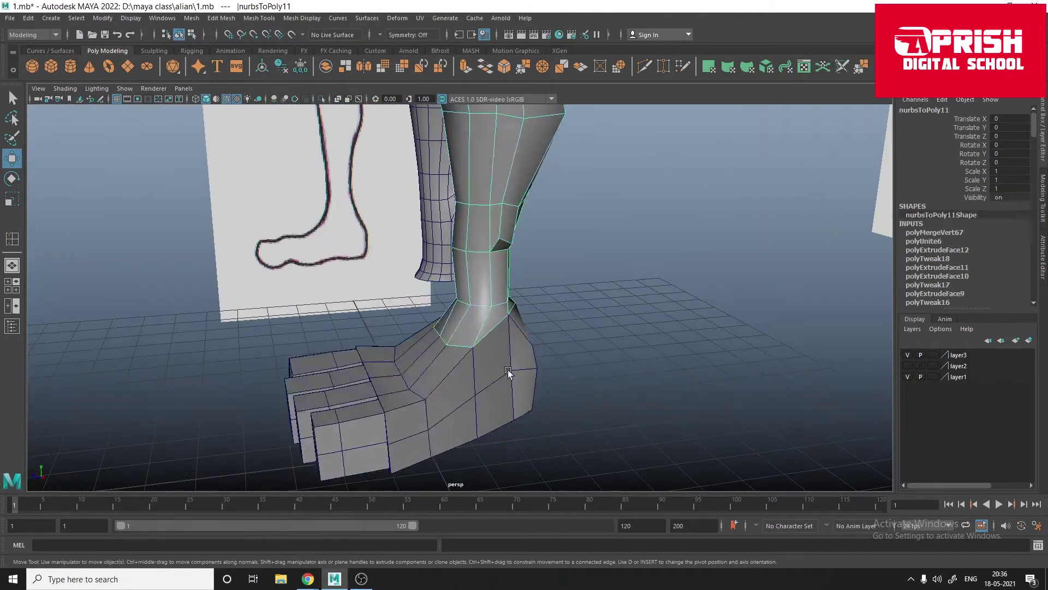
pyautogui.moveTo(503, 277); pyautogui.dragTo(529, 577, button='right')
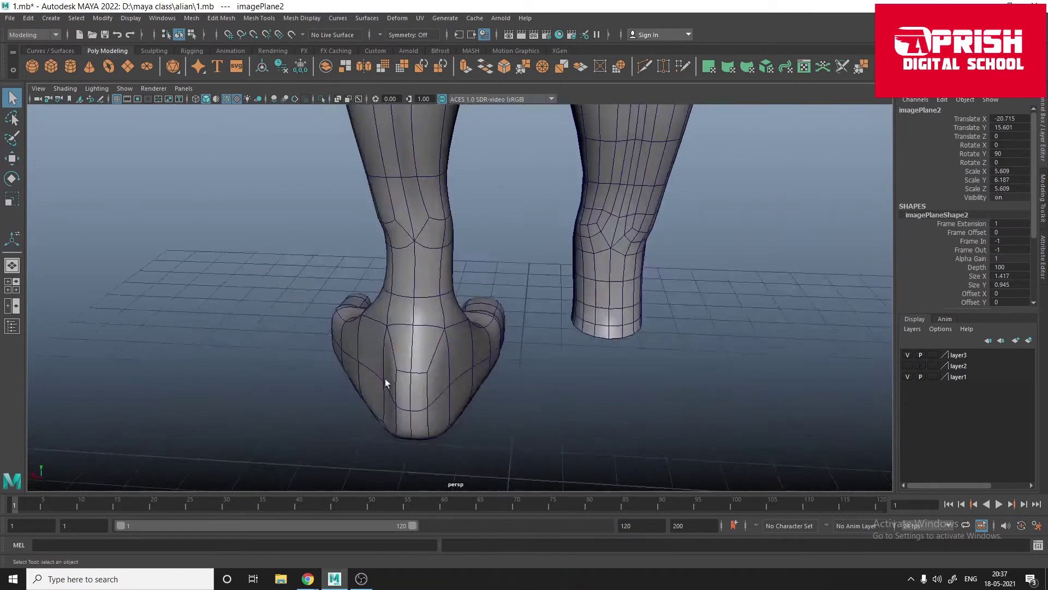
pyautogui.press('w')
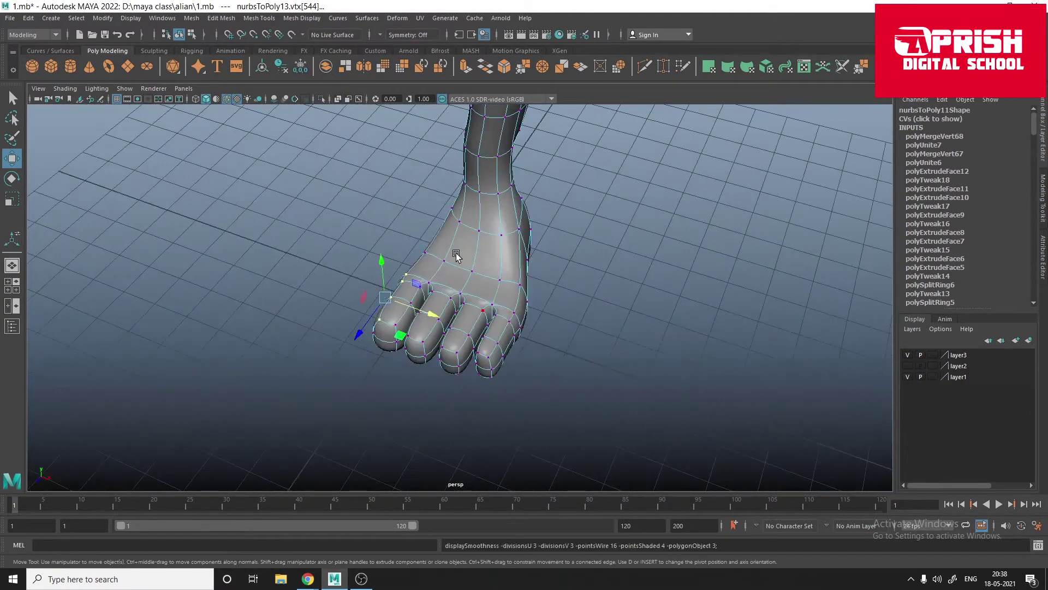
# Step: In a maximized side view, double-extrude a heel-side face into an ankle bump and extrude a toe face
pyautogui.keyDown('alt'); pyautogui.moveTo(457, 255); pyautogui.dragTo(505, 350); pyautogui.keyUp('alt')
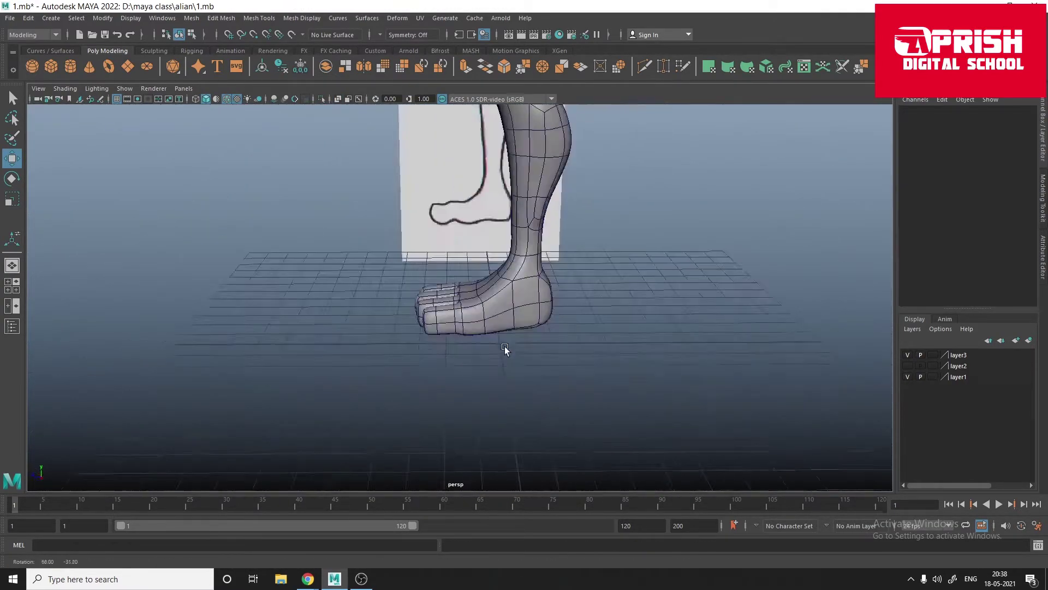
pyautogui.keyDown('alt'); pyautogui.moveTo(376, 440); pyautogui.dragTo(470, 341); pyautogui.keyUp('alt')
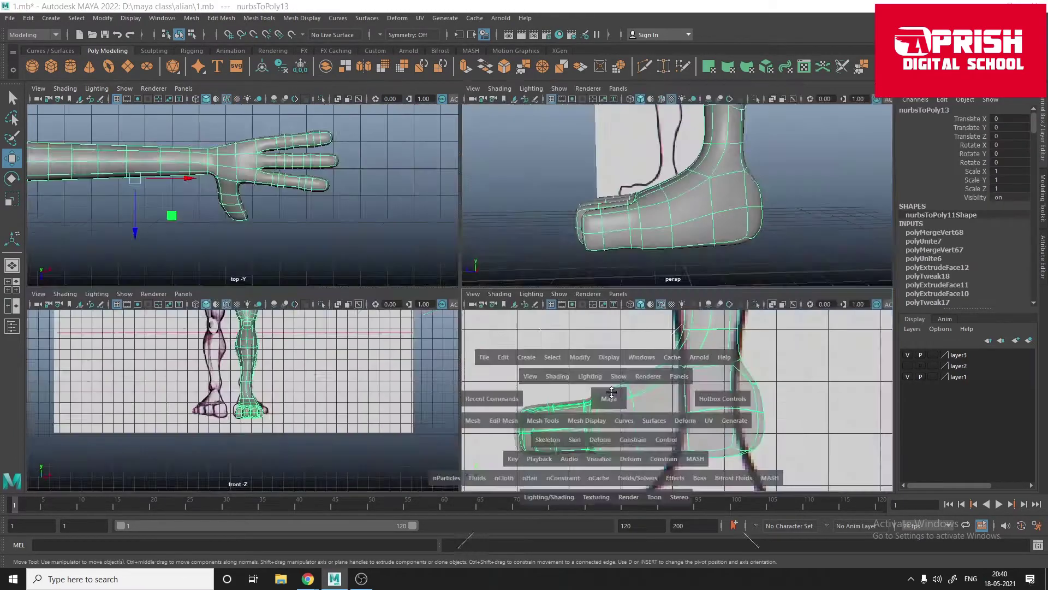
pyautogui.click(447, 189)
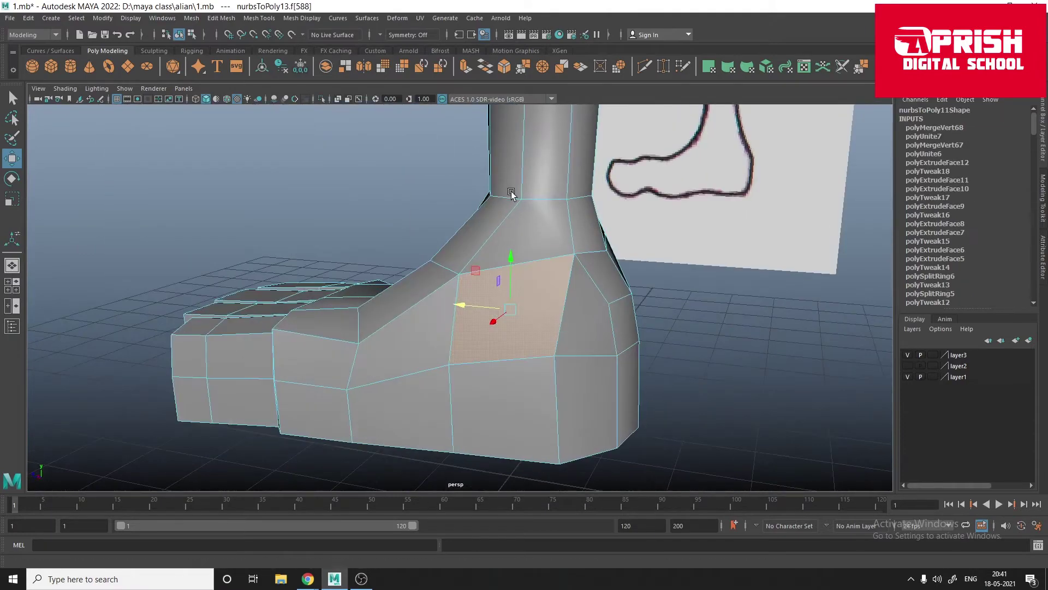
pyautogui.hotkey('ctrl', 'e')
pyautogui.keyDown('alt'); pyautogui.moveTo(377, 341); pyautogui.dragTo(514, 331); pyautogui.keyUp('alt')
pyautogui.hotkey('ctrl', 'e')
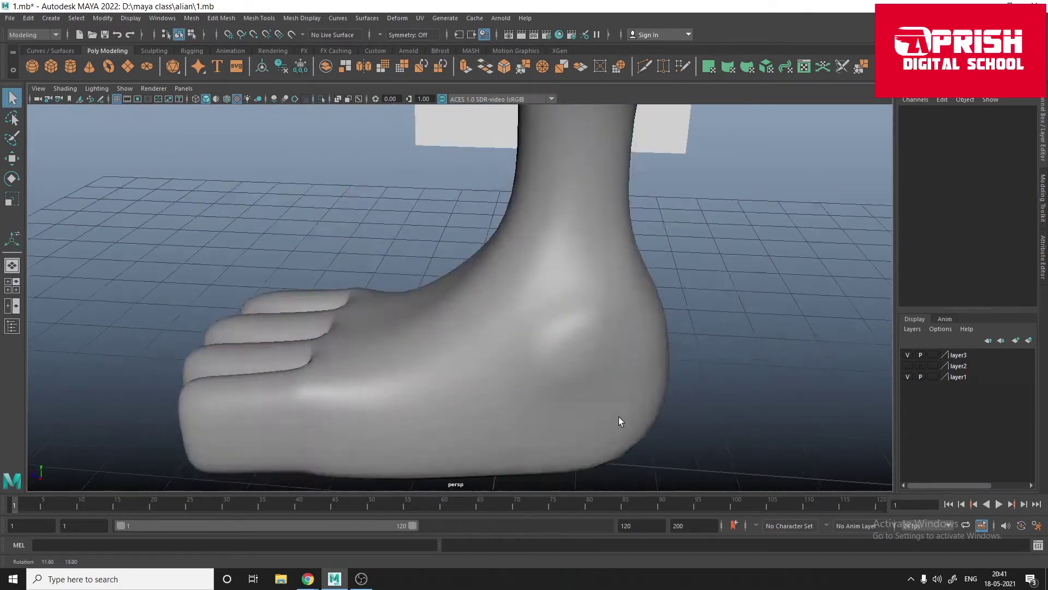
pyautogui.keyDown('alt'); pyautogui.moveTo(580, 379); pyautogui.dragTo(318, 250); pyautogui.keyUp('alt')
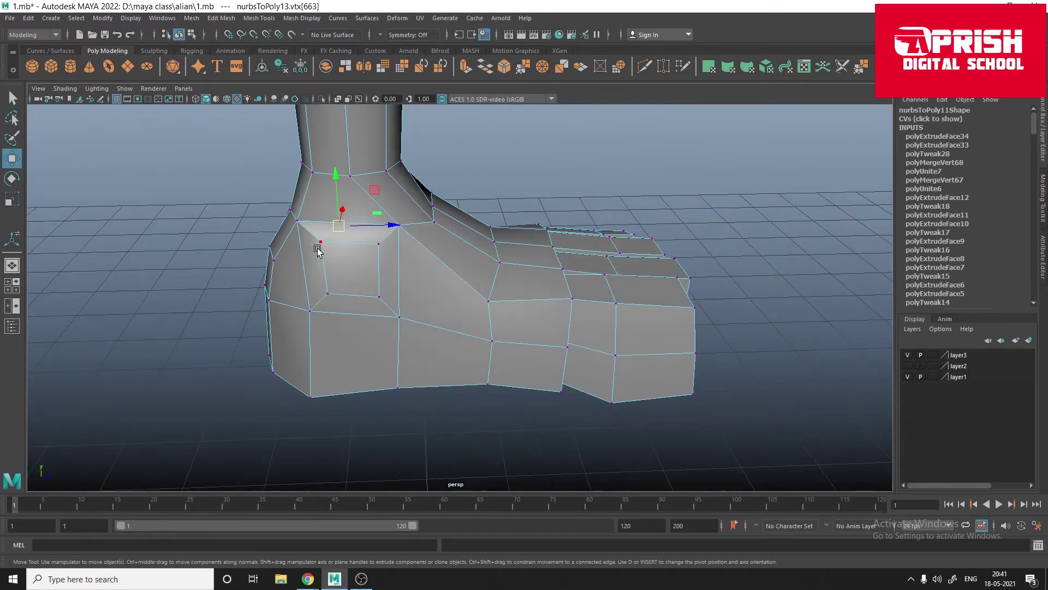
pyautogui.hotkey('ctrl', 'e')
# Step: Extrude the first toe's top face to start a toenail
pyautogui.scroll(5, 387, 194)
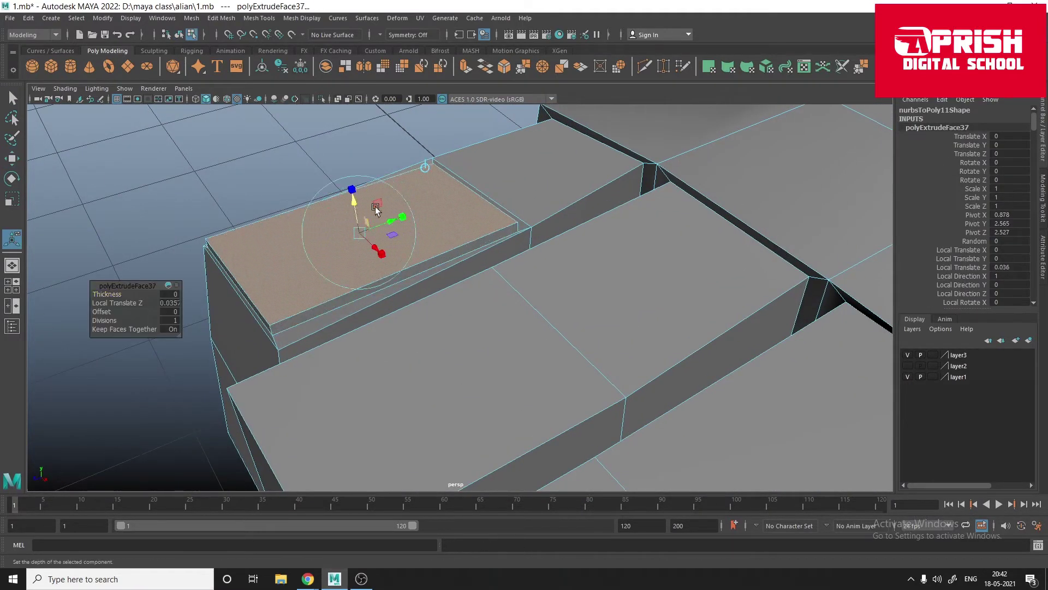
pyautogui.keyDown('alt'); pyautogui.moveTo(342, 278); pyautogui.dragTo(312, 250); pyautogui.keyUp('alt')
pyautogui.scroll(-10, 398, 271)
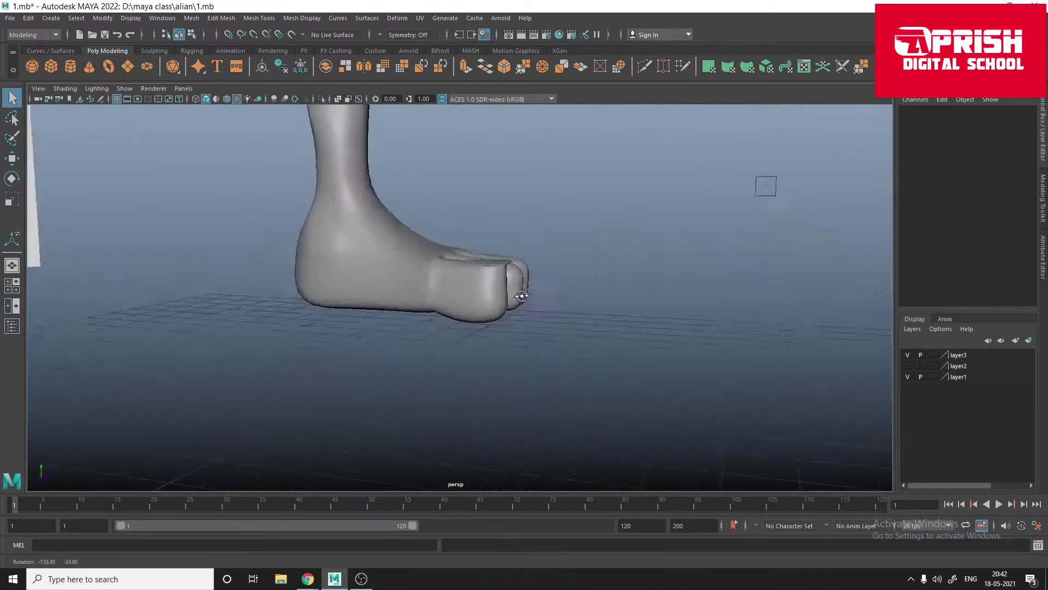
pyautogui.scroll(8, 763, 182)
pyautogui.scroll(5, 448, 328)
pyautogui.scroll(-3, 481, 346)
pyautogui.click(447, 273)
pyautogui.hotkey('ctrl', 'e')
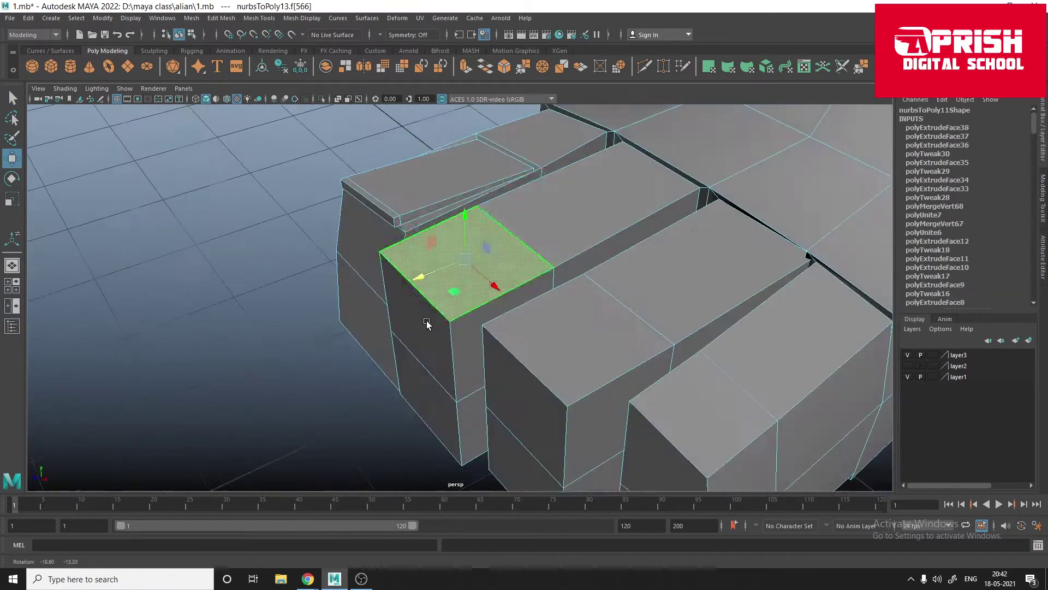
# Step: Preview the foot smoothed, then extrude a second toe's top face into a nail
pyautogui.scroll(3, 461, 242)
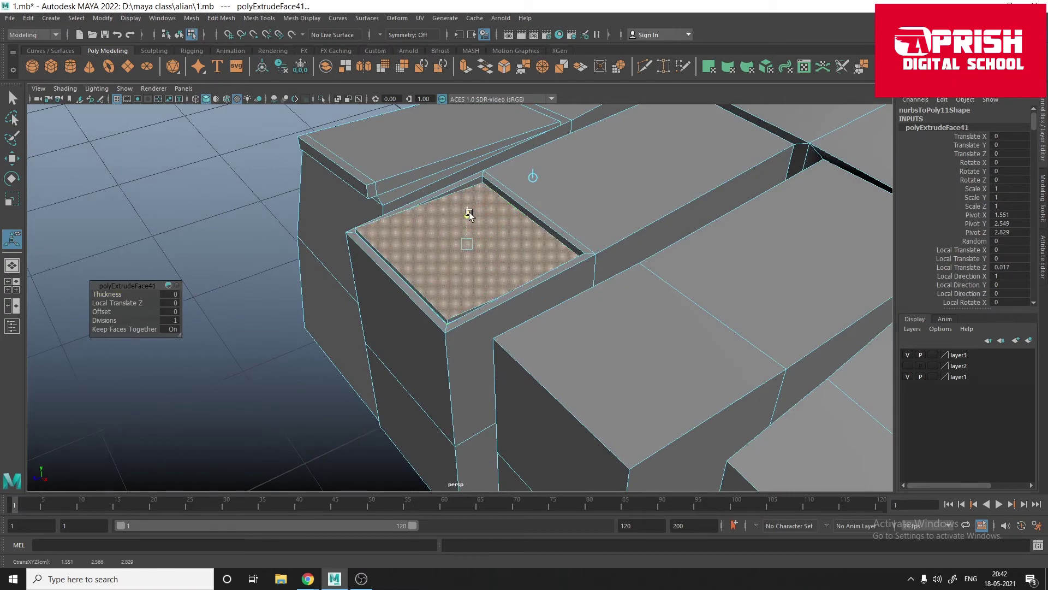
pyautogui.click(468, 215)
pyautogui.scroll(-10, 576, 234)
pyautogui.keyDown('alt'); pyautogui.moveTo(436, 330); pyautogui.dragTo(358, 355); pyautogui.keyUp('alt')
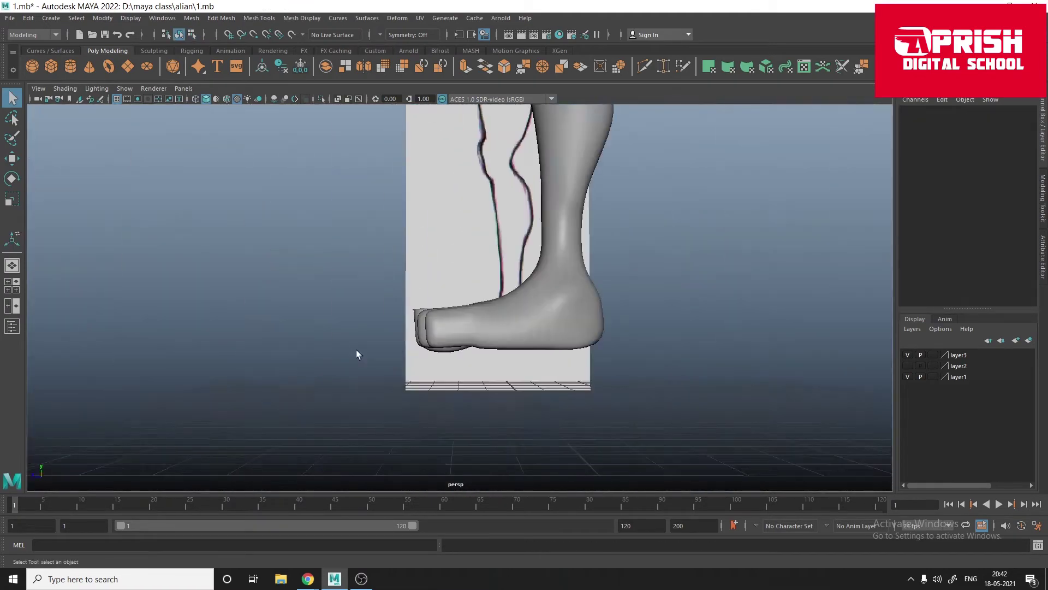
pyautogui.scroll(3, 358, 355)
pyautogui.press('F8')
pyautogui.press('space')
pyautogui.scroll(8, 491, 306)
pyautogui.rightClick(498, 276)
pyautogui.click(431, 256)
pyautogui.hotkey('ctrl', 'e')
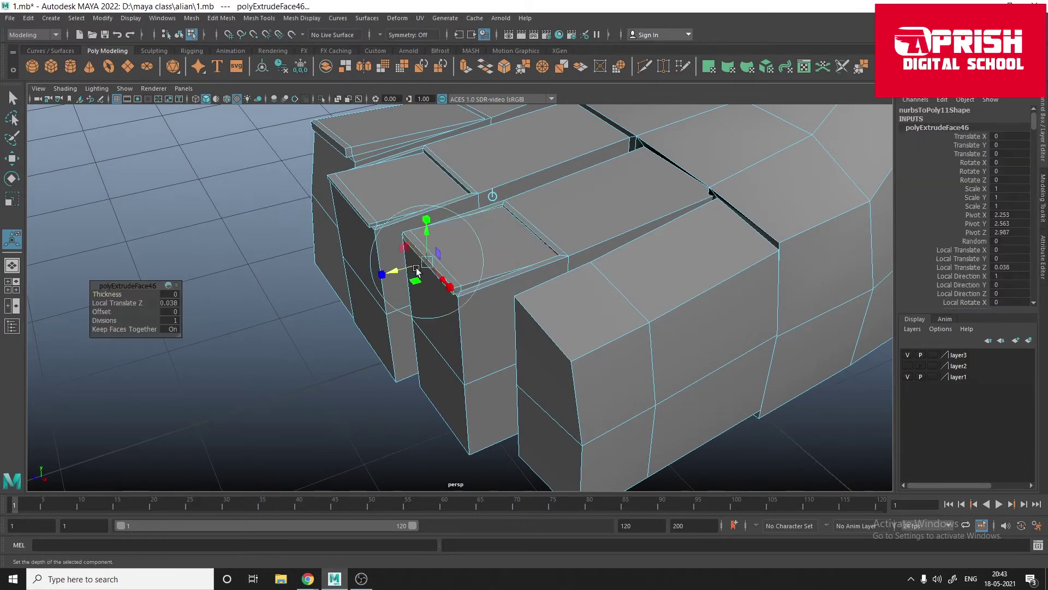
# Step: Extrude the next toe's top face into a nail and compare the smoothed foot with the reference
pyautogui.keyDown('alt'); pyautogui.moveTo(417, 269); pyautogui.dragTo(526, 269); pyautogui.keyUp('alt')
pyautogui.rightClick(526, 269)
pyautogui.click(555, 272)
pyautogui.hotkey('ctrl', 'e')
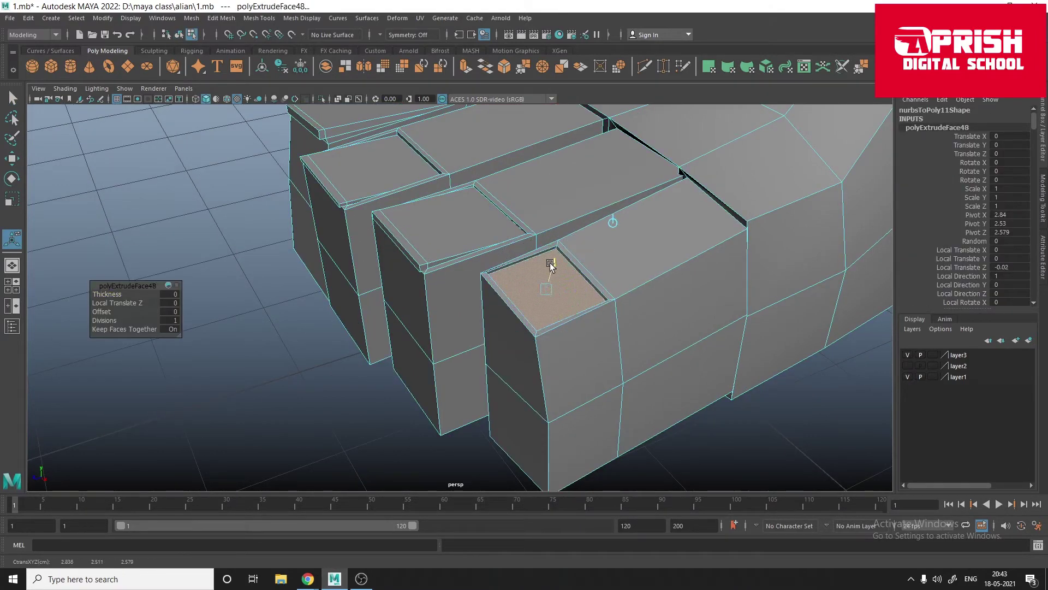
pyautogui.press('F8')
pyautogui.scroll(-5, 499, 288)
pyautogui.scroll(-3, 398, 328)
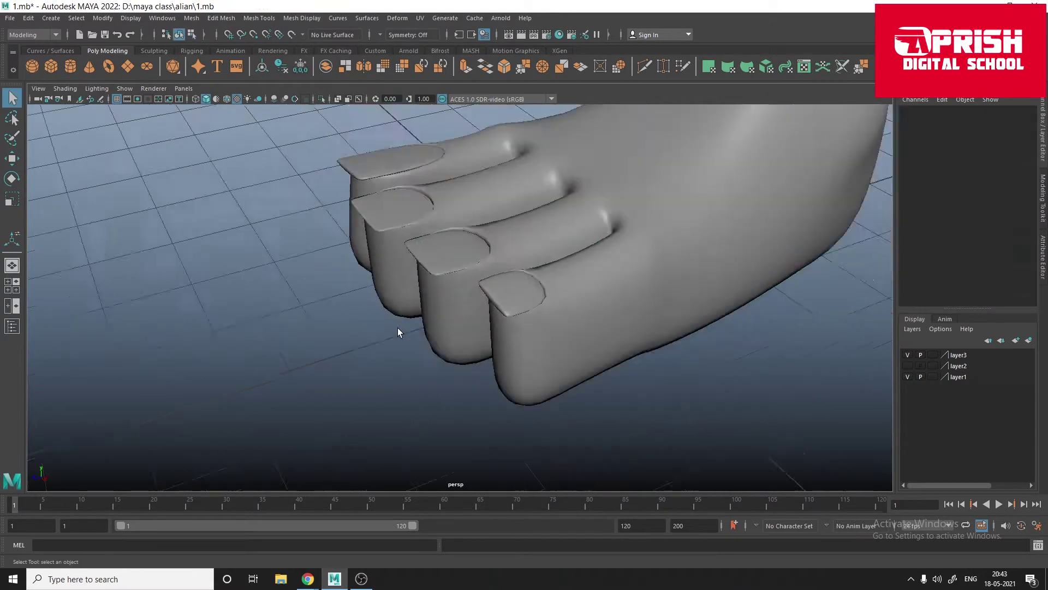
pyautogui.keyDown('alt'); pyautogui.moveTo(397, 327); pyautogui.dragTo(465, 254); pyautogui.keyUp('alt')
pyautogui.keyDown('alt'); pyautogui.moveTo(465, 253); pyautogui.dragTo(548, 349, button='middle'); pyautogui.keyUp('alt')
pyautogui.scroll(-3, 548, 349)
# Step: Select the whole foot mesh and add an edge loop along it, undoing stray edits
pyautogui.click(412, 297)
pyautogui.scroll(4, 412, 297)
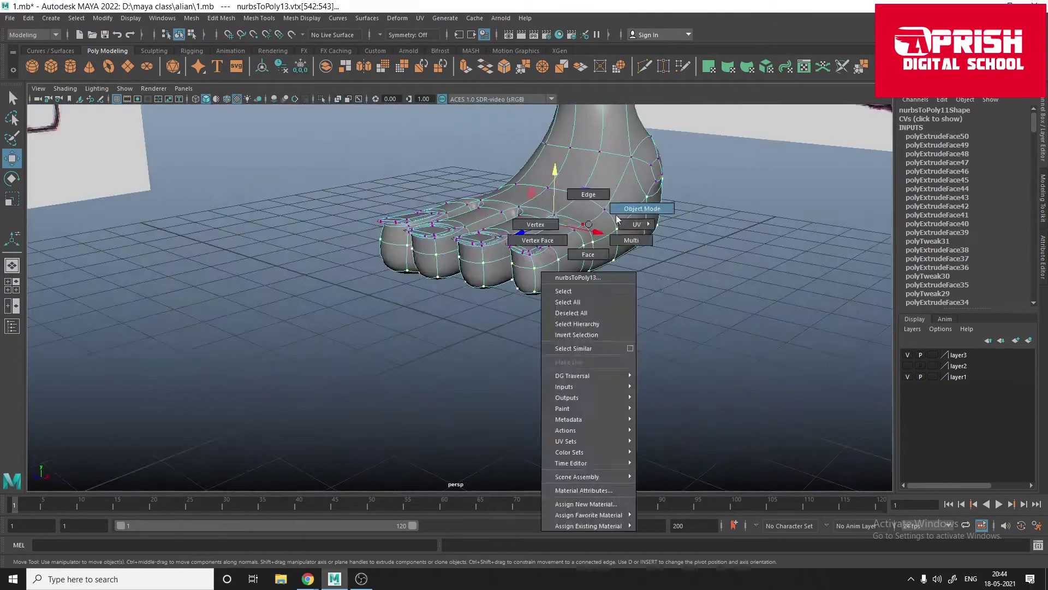
pyautogui.moveTo(584, 235); pyautogui.dragTo(617, 219, button='right')
pyautogui.scroll(4, 493, 292)
pyautogui.click(520, 339)
pyautogui.keyDown('alt'); pyautogui.moveTo(566, 284); pyautogui.dragTo(577, 333); pyautogui.keyUp('alt')
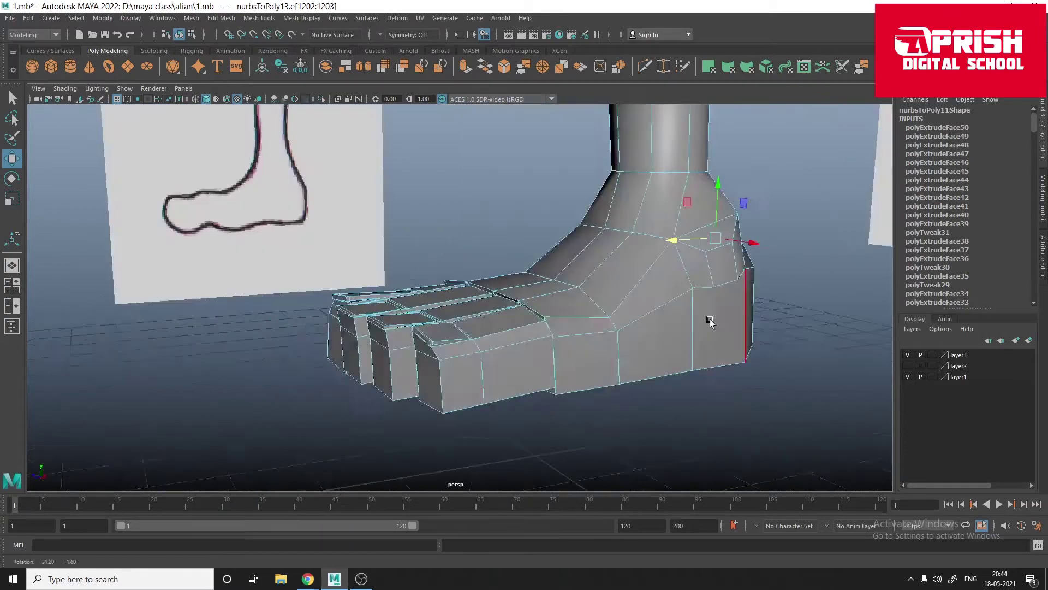
pyautogui.scroll(4, 577, 333)
pyautogui.hotkey('ctrl', 'z')
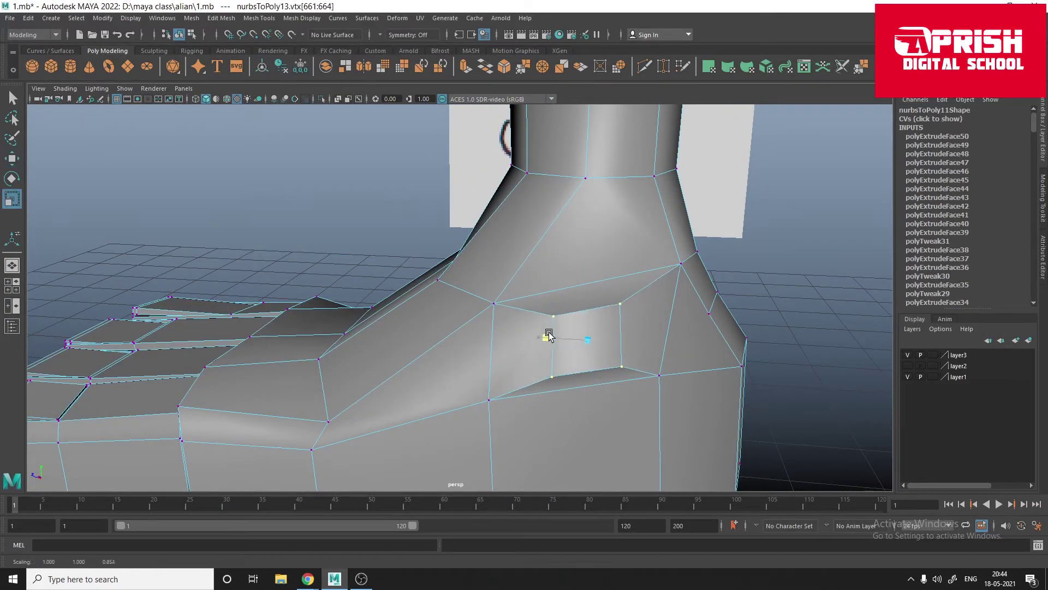
pyautogui.press('w')
pyautogui.hotkey('ctrl', 'z')
pyautogui.hotkey('ctrl', 'z')
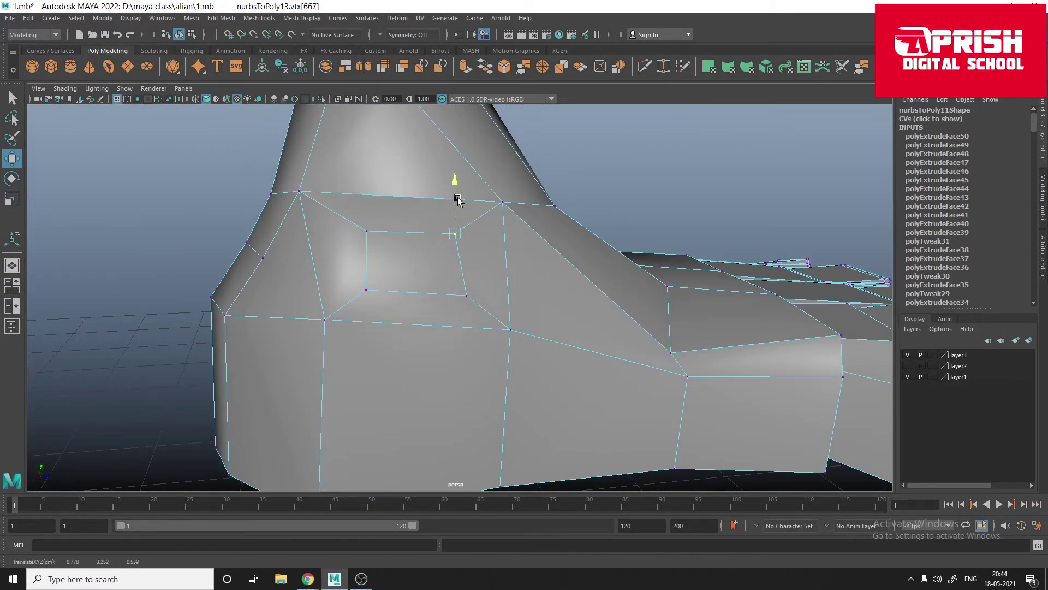
pyautogui.hotkey('shift', 'z')
pyautogui.hotkey('shift', 'z')
pyautogui.hotkey('shift', 'z')
pyautogui.hotkey('shift', 'z')
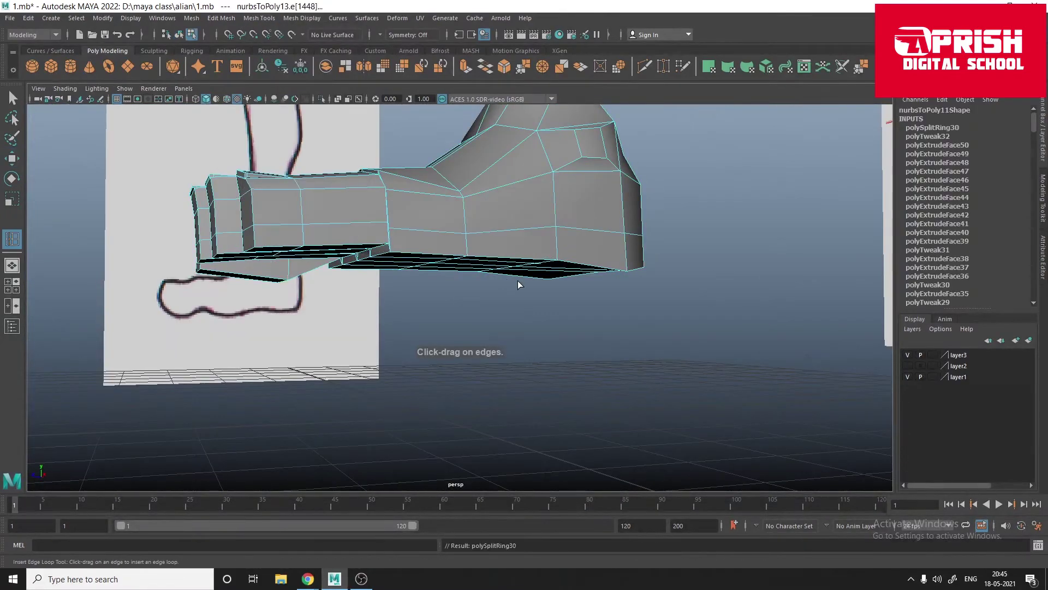
pyautogui.hotkey('ctrl', 'z')
pyautogui.hotkey('ctrl', 'z')
pyautogui.hotkey('ctrl', 'z')
pyautogui.hotkey('ctrl', 'z')
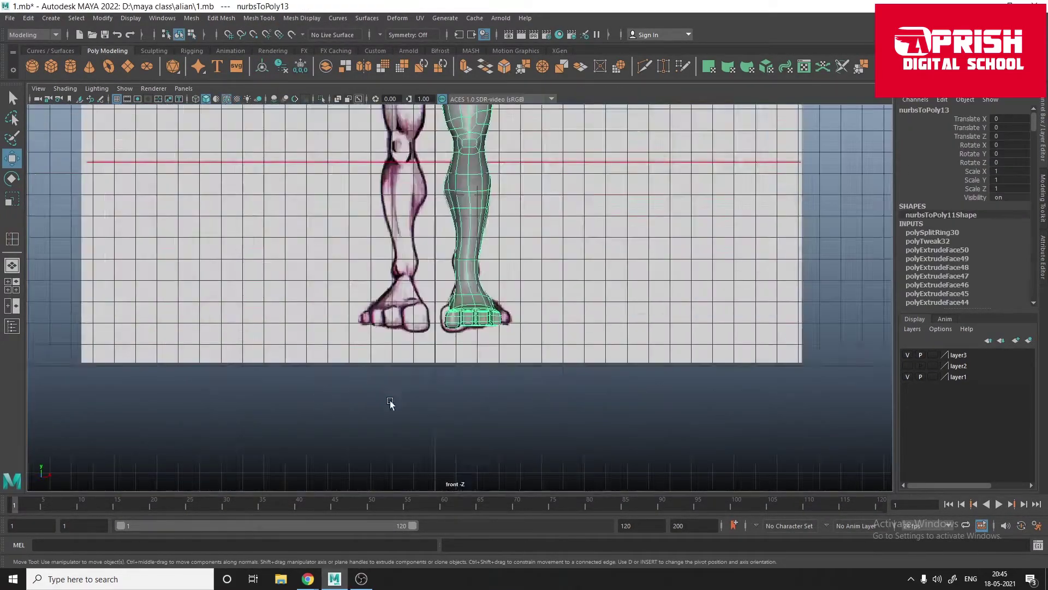
pyautogui.hotkey('ctrl', 'z')
# Step: Convert the NURBS neck cylinder to polygons, then undo back through several attempts
pyautogui.hotkey('ctrl', 'z')
pyautogui.click(102, 18)
pyautogui.click(256, 282)
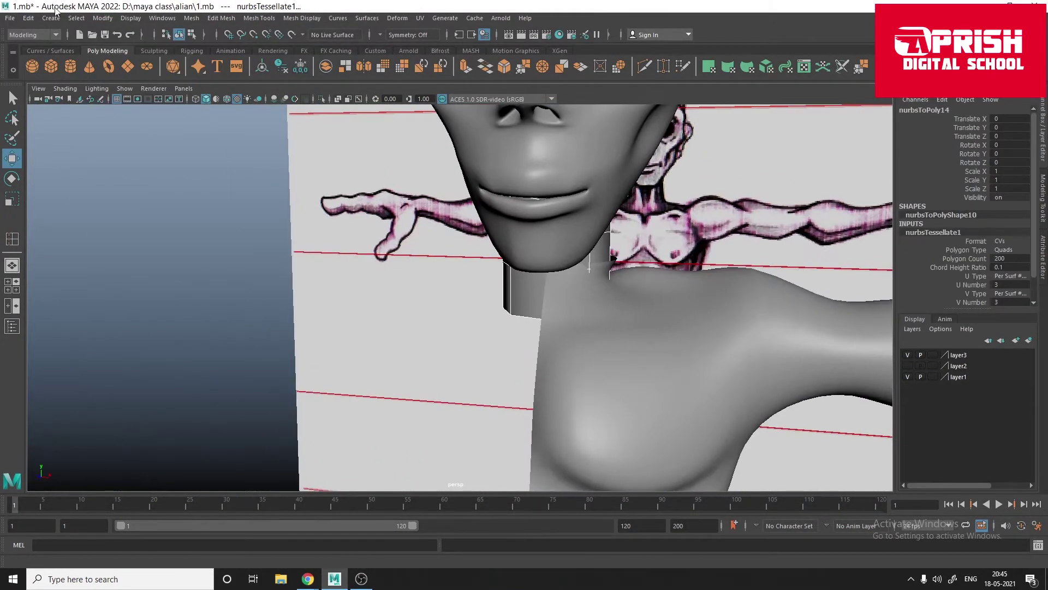
pyautogui.hotkey('ctrl', 'z')
pyautogui.hotkey('ctrl', 'z')
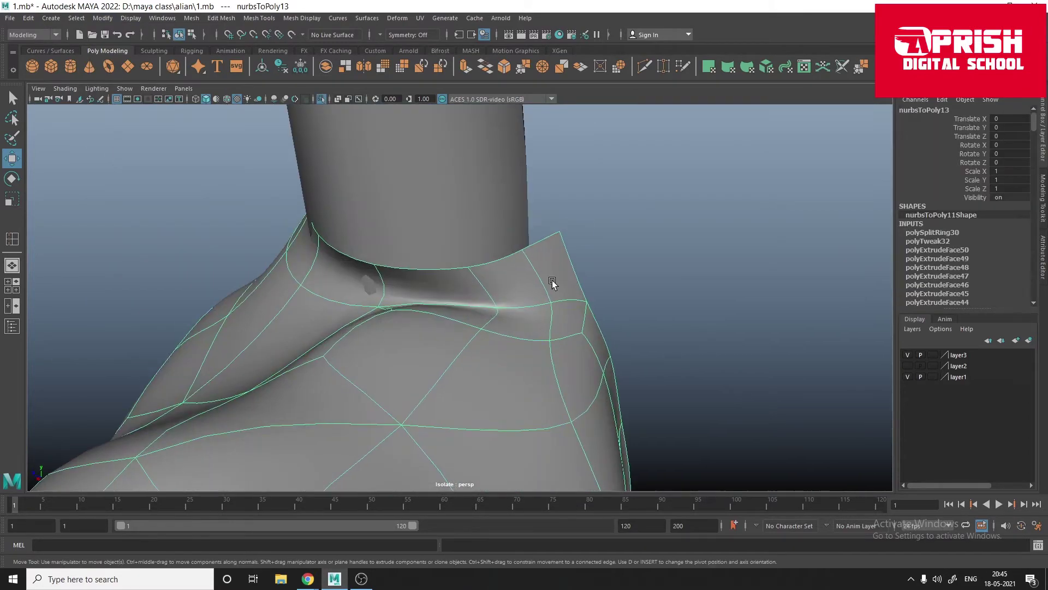
pyautogui.hotkey('ctrl', 'z')
pyautogui.hotkey('ctrl', 'z')
pyautogui.hotkey('ctrl', 'z')
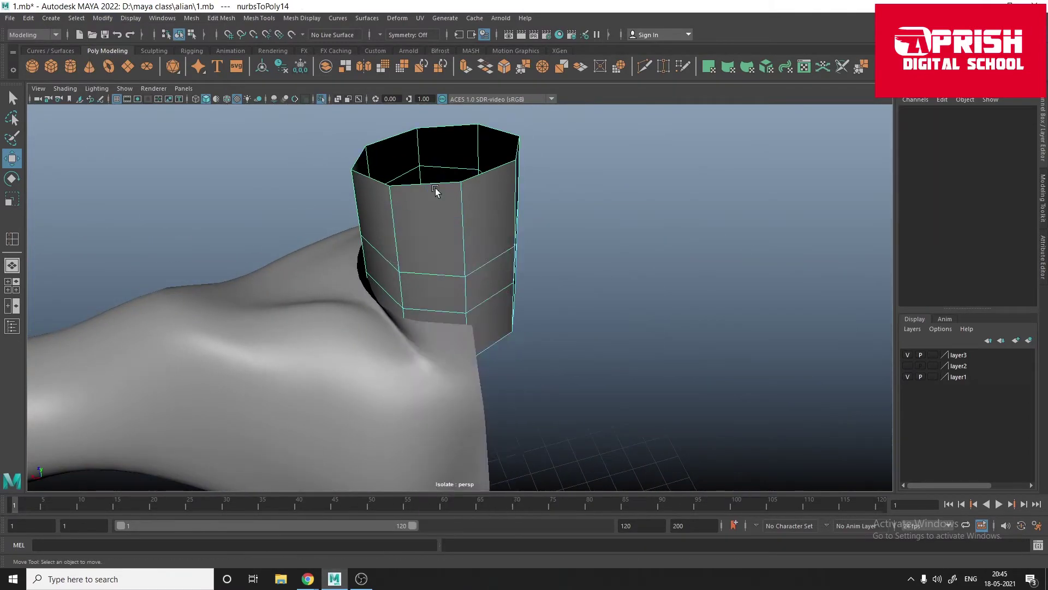
pyautogui.hotkey('ctrl', 'z')
pyautogui.hotkey('ctrl', 'z')
pyautogui.hotkey('ctrl', 'z')
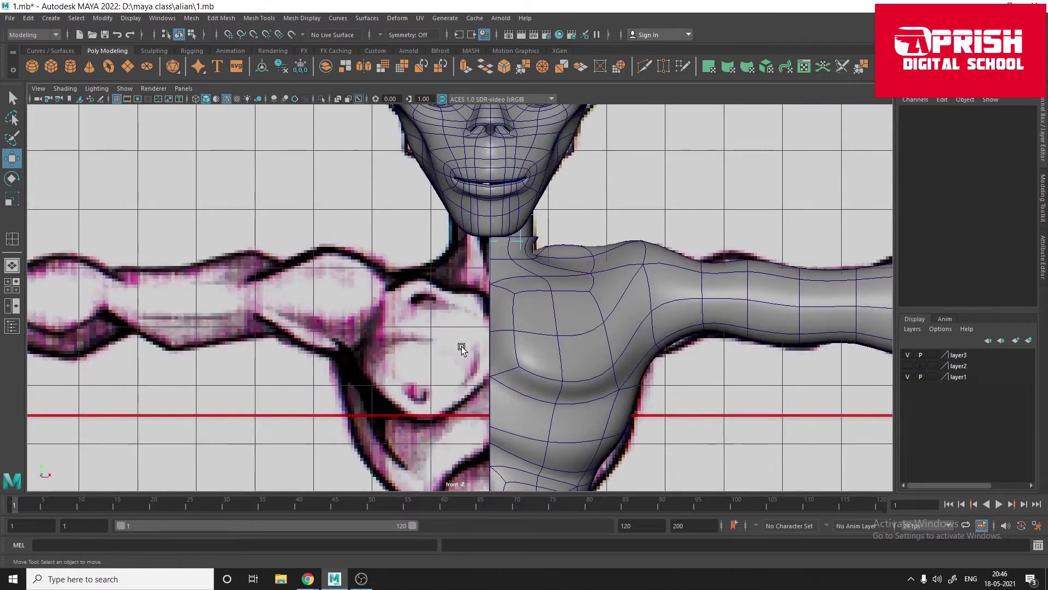
pyautogui.hotkey('ctrl', 'z')
pyautogui.hotkey('ctrl', 'z')
pyautogui.hotkey('ctrl', 'z')
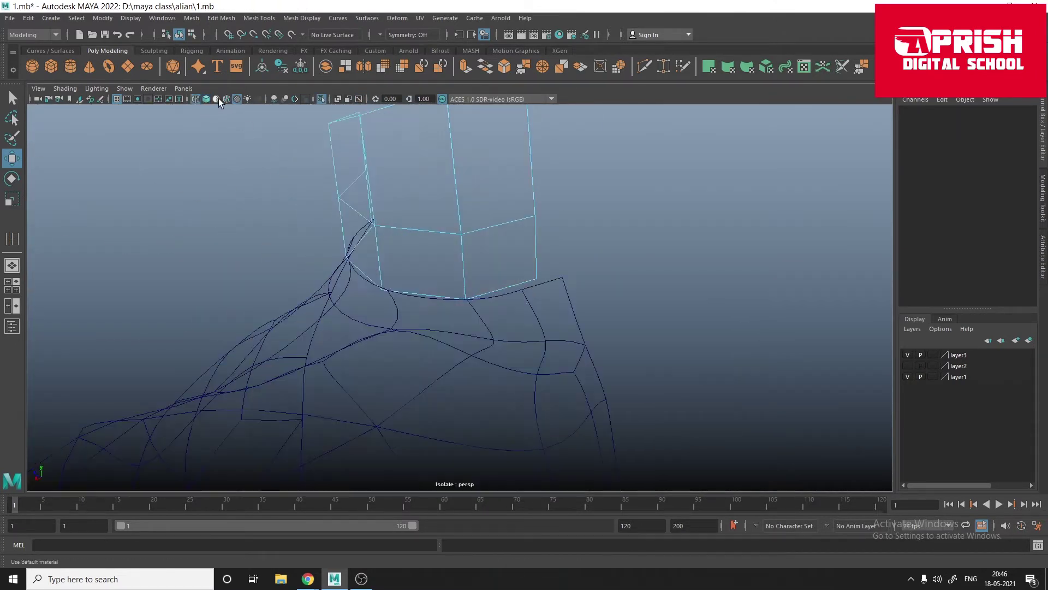
pyautogui.hotkey('ctrl', 'z')
pyautogui.hotkey('ctrl', 'z')
pyautogui.hotkey('ctrl', 'z')
pyautogui.hotkey('ctrl', 'z')
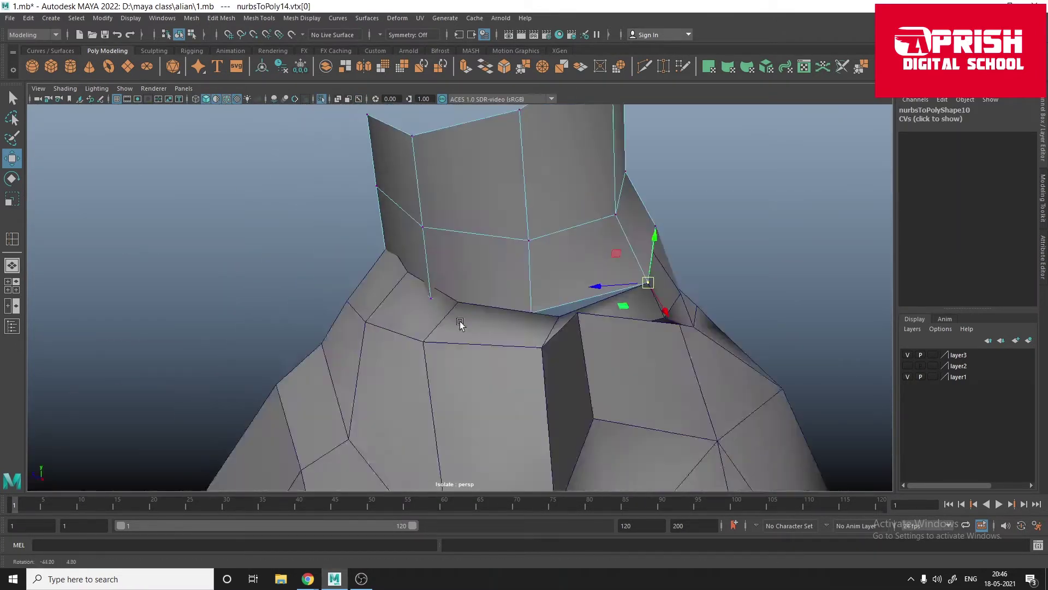
pyautogui.hotkey('ctrl', 'z')
pyautogui.hotkey('ctrl', 'z')
# Step: Merge the neck's bottom vertices onto the body where neck meets shoulder
pyautogui.hotkey('ctrl', 'z')
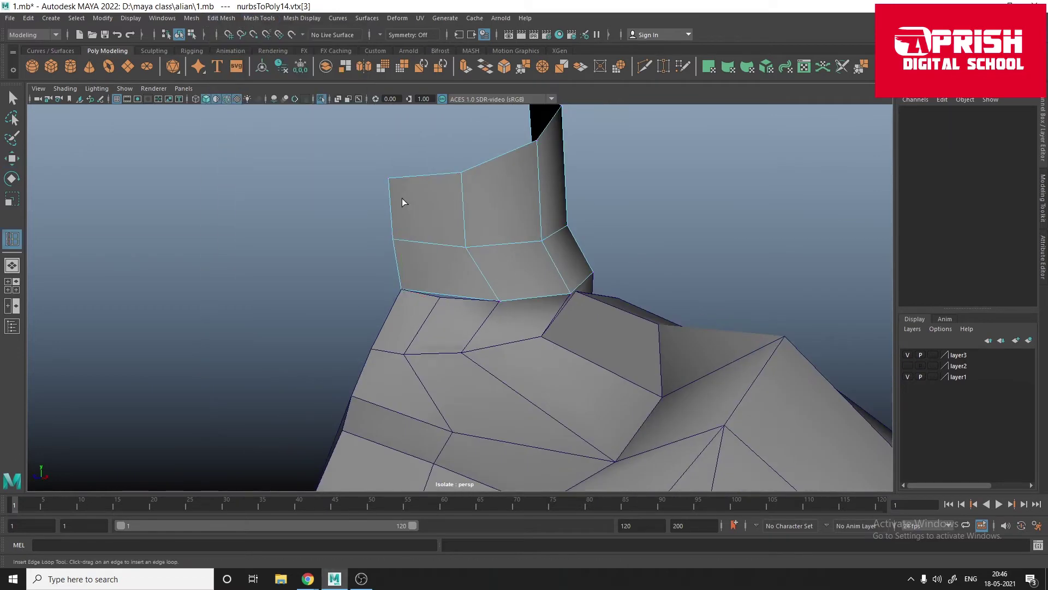
pyautogui.hotkey('ctrl', 'z')
pyautogui.keyDown('alt'); pyautogui.moveTo(491, 215); pyautogui.dragTo(449, 226); pyautogui.keyUp('alt')
pyautogui.hotkey('ctrl', 'z')
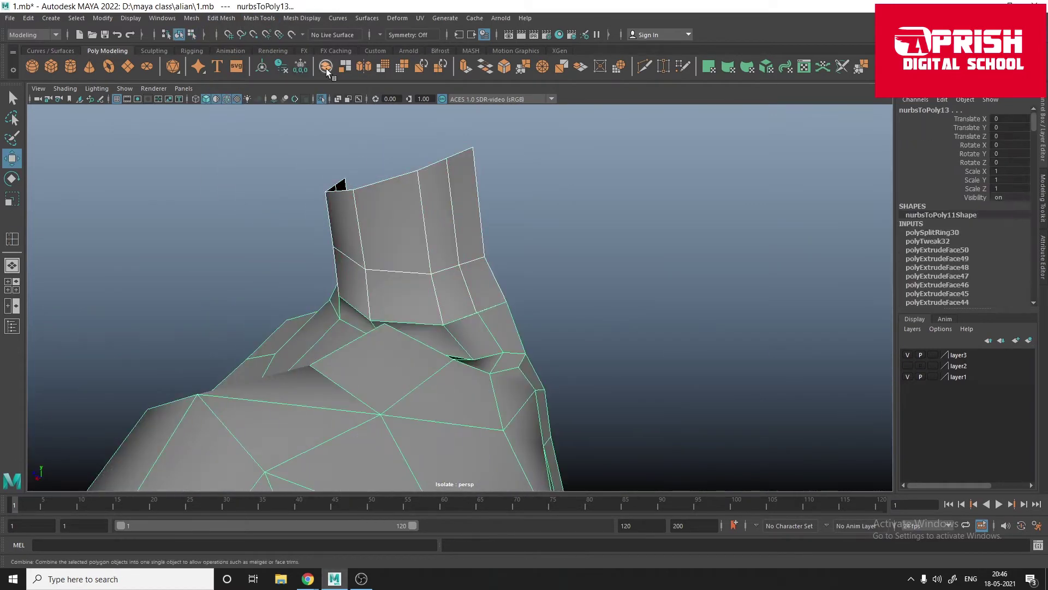
pyautogui.rightClick(436, 271)
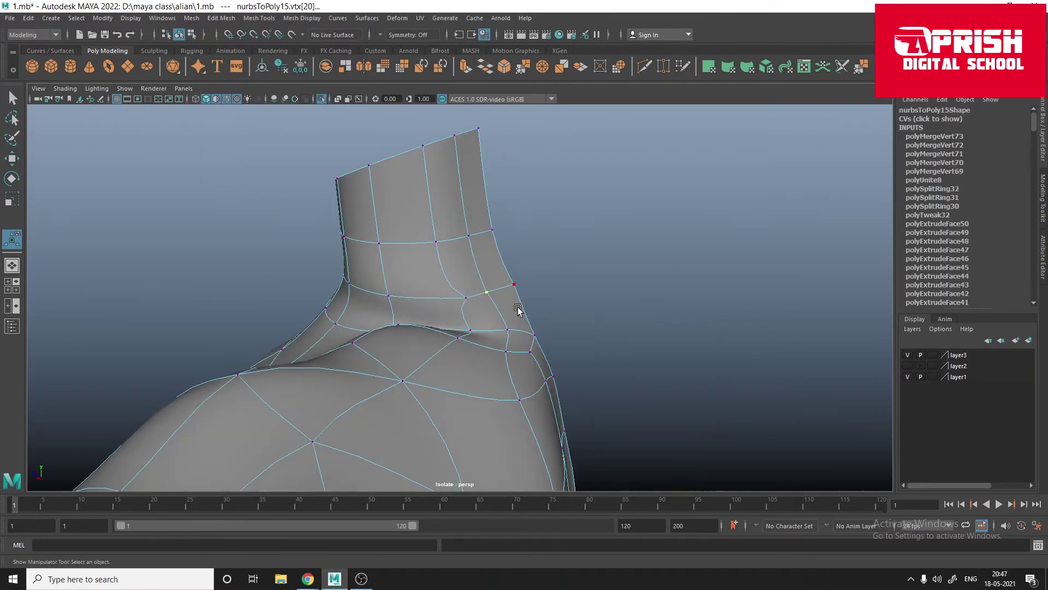
pyautogui.moveTo(541, 291)
pyautogui.keyDown('alt'); pyautogui.mouseDown()
pyautogui.moveTo(632, 249)
pyautogui.moveTo(391, 296)
pyautogui.moveTo(520, 248)
pyautogui.mouseUp(); pyautogui.keyUp('alt')
pyautogui.moveTo(520, 248); pyautogui.dragTo(521, 280, button='right')
pyautogui.click(563, 263)
pyautogui.keyDown('alt'); pyautogui.moveTo(563, 262); pyautogui.dragTo(544, 342); pyautogui.keyUp('alt')
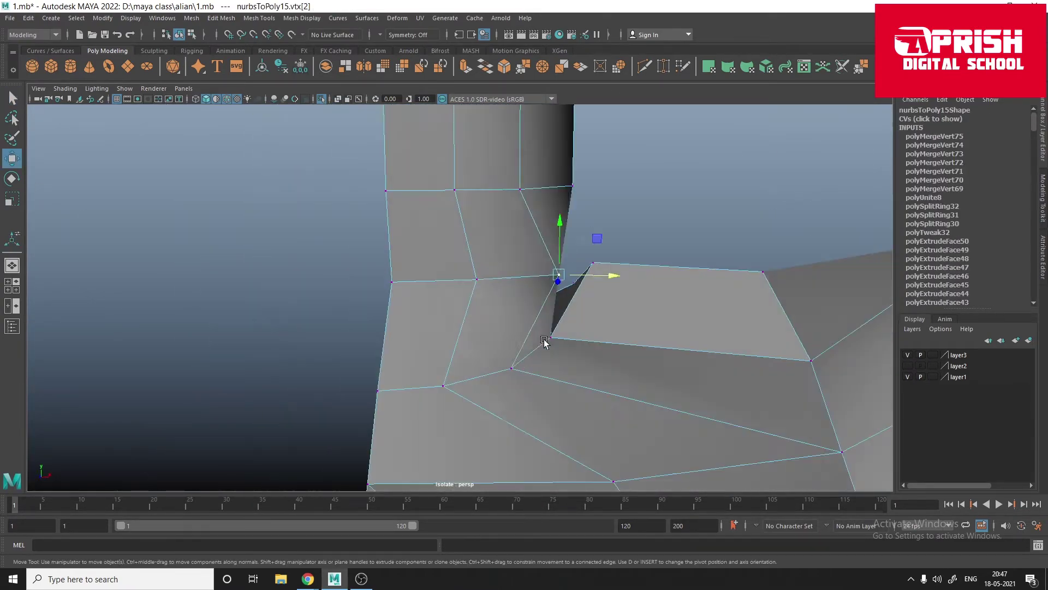
pyautogui.keyDown('alt'); pyautogui.moveTo(510, 280); pyautogui.dragTo(427, 326); pyautogui.keyUp('alt')
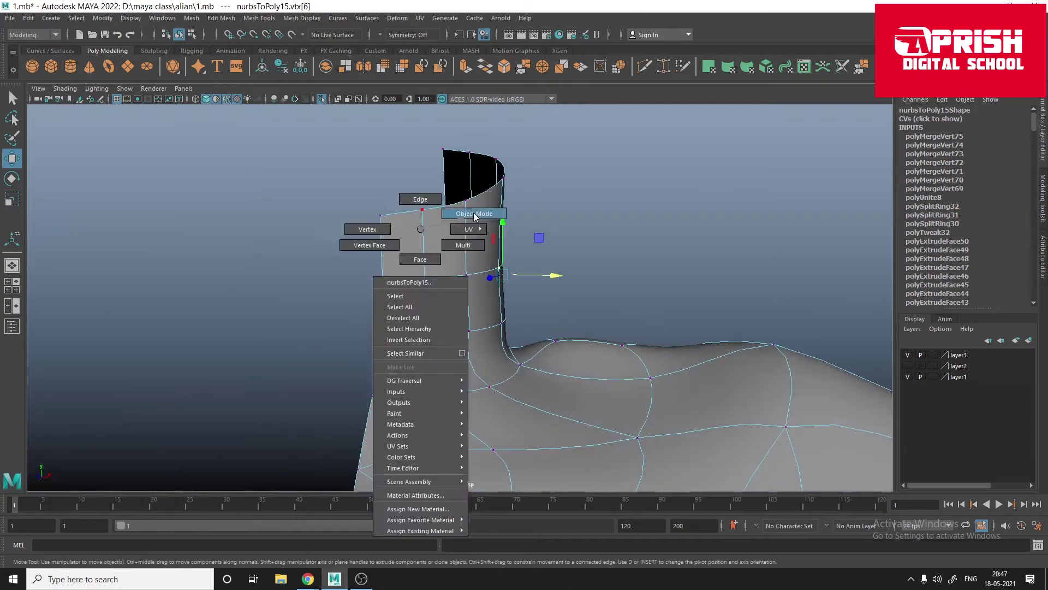
# Step: Select and delete the faces capping the neck
pyautogui.rightClick(415, 213)
pyautogui.moveTo(464, 430)
pyautogui.keyDown('alt'); pyautogui.mouseDown()
pyautogui.moveTo(637, 230)
pyautogui.moveTo(381, 277)
pyautogui.mouseUp(); pyautogui.keyUp('alt')
pyautogui.rightClick(453, 240)
pyautogui.click(461, 252)
pyautogui.moveTo(469, 256)
pyautogui.keyDown('alt'); pyautogui.mouseDown()
pyautogui.moveTo(533, 263)
pyautogui.moveTo(538, 248)
pyautogui.moveTo(377, 273)
pyautogui.mouseUp(); pyautogui.keyUp('alt')
pyautogui.press('Delete')
pyautogui.keyDown('alt'); pyautogui.moveTo(546, 322); pyautogui.dragTo(533, 304); pyautogui.keyUp('alt')
pyautogui.press('space')
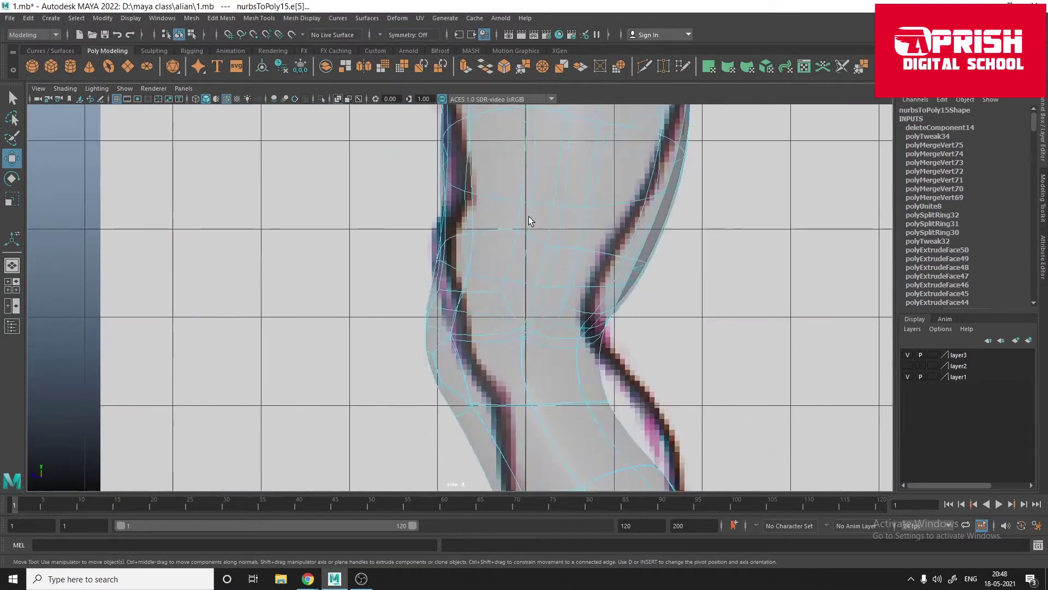
pyautogui.press('space')
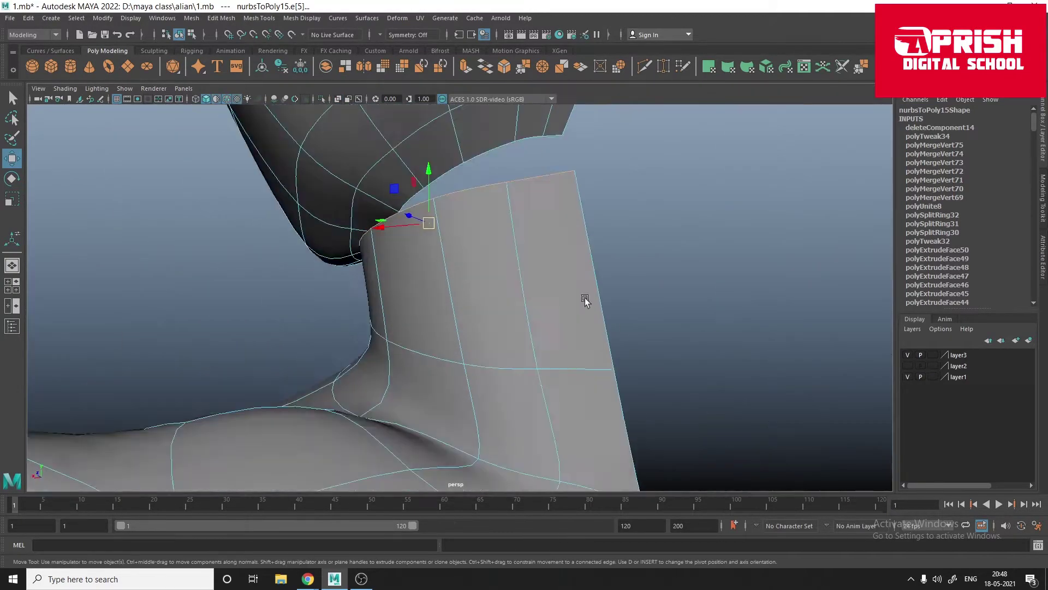
# Step: Delete the stray edges under the chin and on the neck
pyautogui.click(558, 274)
pyautogui.click(498, 291)
pyautogui.keyDown('alt'); pyautogui.moveTo(498, 291); pyautogui.dragTo(465, 291); pyautogui.keyUp('alt')
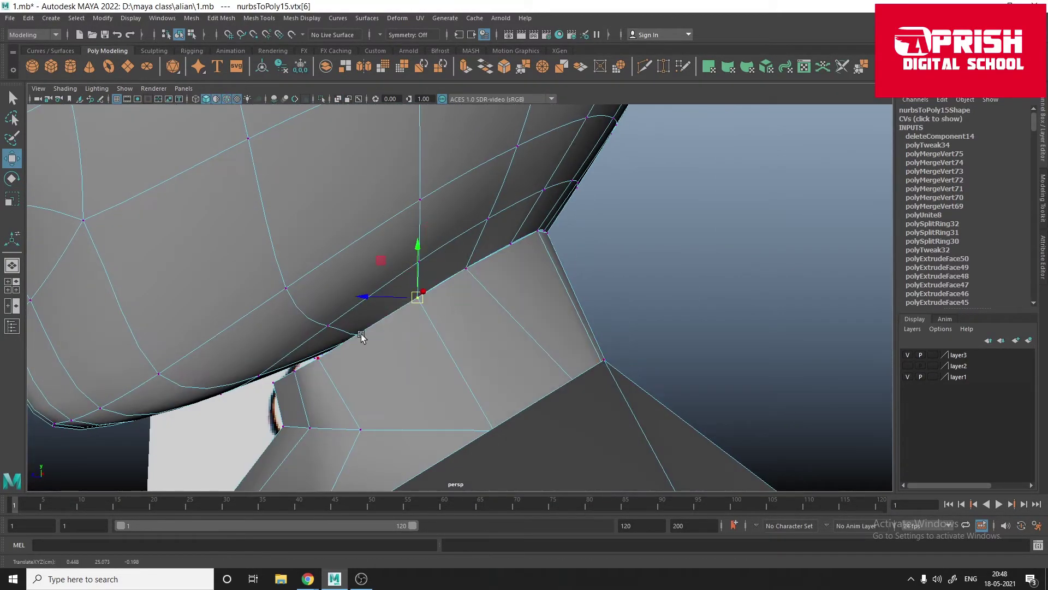
pyautogui.moveTo(362, 337)
pyautogui.keyDown('alt'); pyautogui.mouseDown()
pyautogui.moveTo(517, 358)
pyautogui.moveTo(440, 334)
pyautogui.moveTo(424, 349)
pyautogui.moveTo(565, 280)
pyautogui.moveTo(509, 238)
pyautogui.moveTo(394, 312)
pyautogui.moveTo(433, 315)
pyautogui.moveTo(408, 294)
pyautogui.mouseUp(); pyautogui.keyUp('alt')
pyautogui.click(443, 343)
pyautogui.press('Delete')
pyautogui.click(422, 344)
pyautogui.press('Delete')
pyautogui.moveTo(422, 344)
pyautogui.keyDown('alt'); pyautogui.mouseDown()
pyautogui.moveTo(352, 318)
pyautogui.moveTo(521, 265)
pyautogui.moveTo(433, 292)
pyautogui.moveTo(433, 157)
pyautogui.moveTo(446, 227)
pyautogui.moveTo(481, 313)
pyautogui.moveTo(464, 305)
pyautogui.mouseUp(); pyautogui.keyUp('alt')
pyautogui.click(433, 293)
pyautogui.press('Delete')
# Step: Weld the neck's top vertices onto the head
pyautogui.scroll(5, 464, 305)
pyautogui.moveTo(415, 273); pyautogui.dragTo(453, 306)
pyautogui.keyDown('shift'); pyautogui.moveTo(443, 316); pyautogui.dragTo(443, 338, button='right'); pyautogui.keyUp('shift')
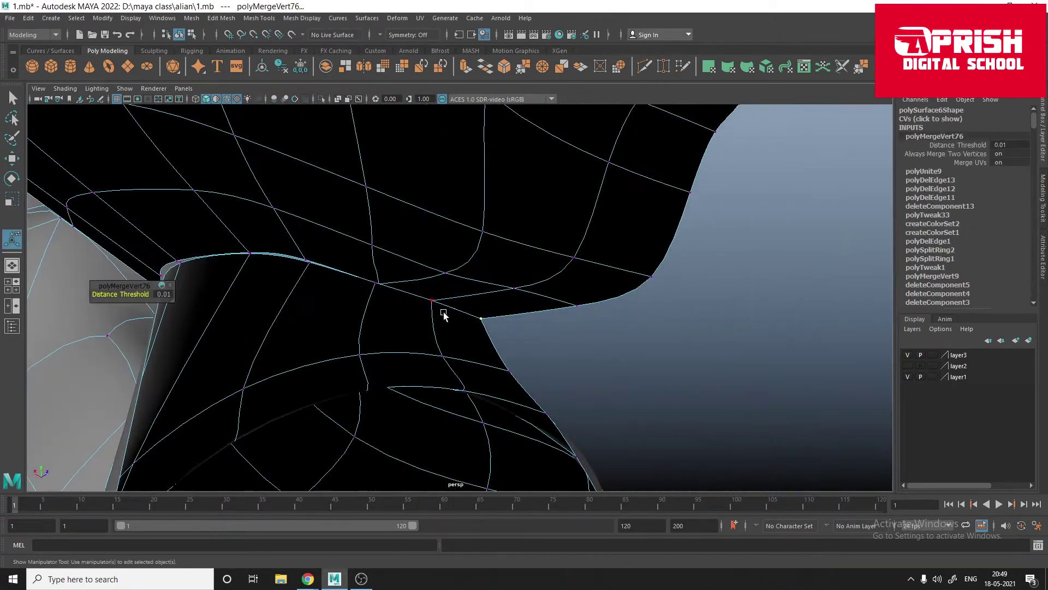
pyautogui.keyDown('shift'); pyautogui.moveTo(326, 271); pyautogui.dragTo(326, 294, button='right'); pyautogui.keyUp('shift')
pyautogui.moveTo(326, 294)
pyautogui.keyDown('alt'); pyautogui.mouseDown()
pyautogui.moveTo(283, 235)
pyautogui.moveTo(305, 284)
pyautogui.mouseUp(); pyautogui.keyUp('alt')
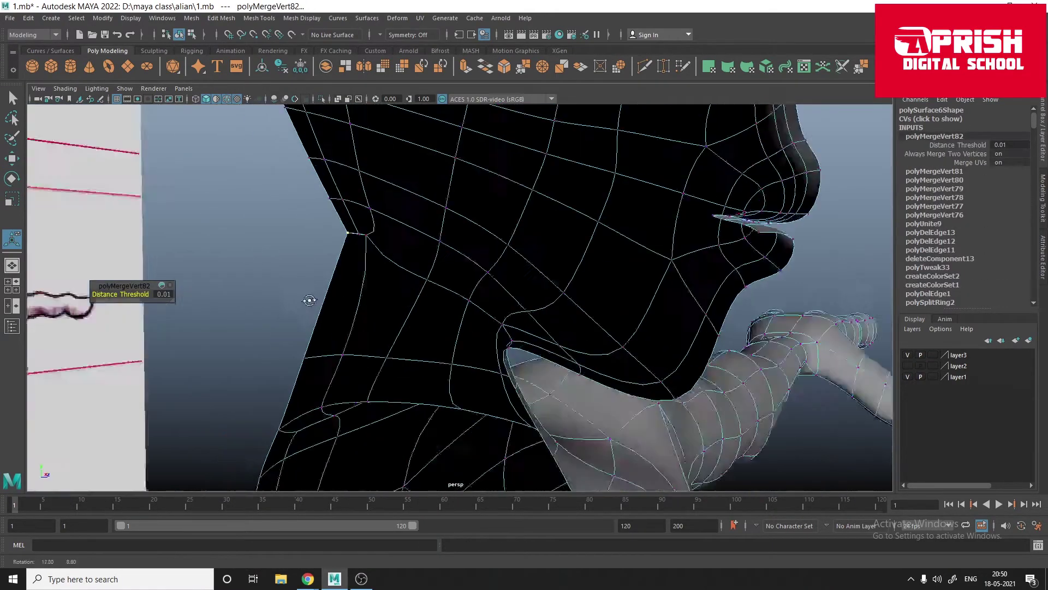
# Step: Insert an edge loop around the neck
pyautogui.click(221, 18)
pyautogui.click(260, 18)
pyautogui.click(283, 78)
pyautogui.click(391, 346)
pyautogui.moveTo(391, 345)
pyautogui.keyDown('alt'); pyautogui.mouseDown()
pyautogui.moveTo(389, 201)
pyautogui.moveTo(456, 328)
pyautogui.moveTo(264, 395)
pyautogui.mouseUp(); pyautogui.keyUp('alt')
pyautogui.press('q')
pyautogui.moveTo(291, 278); pyautogui.dragTo(236, 302, button='right')
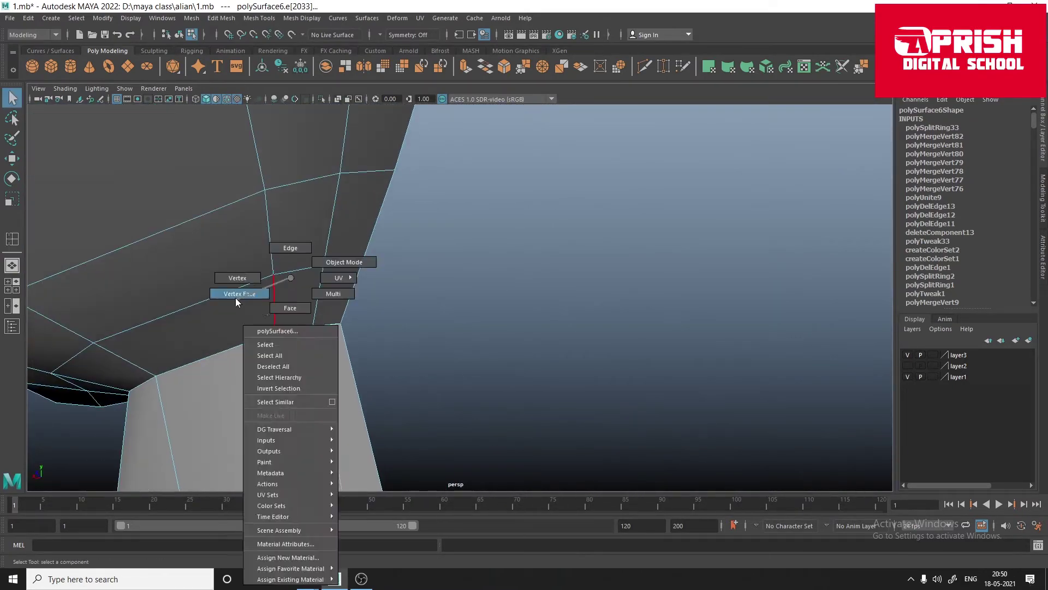
# Step: Frame the whole alien body in the front view and adjust its pivot
pyautogui.scroll(-5, 386, 331)
pyautogui.press('space')
pyautogui.press('space')
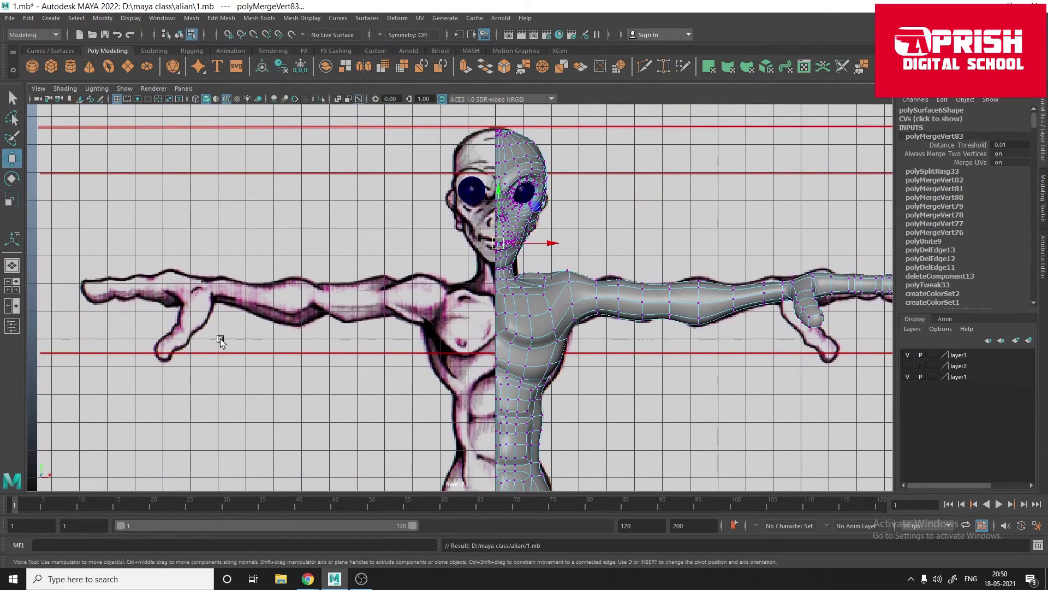
pyautogui.press('w')
pyautogui.press('F8')
pyautogui.press('f')
pyautogui.scroll(3, 711, 338)
pyautogui.press('d')
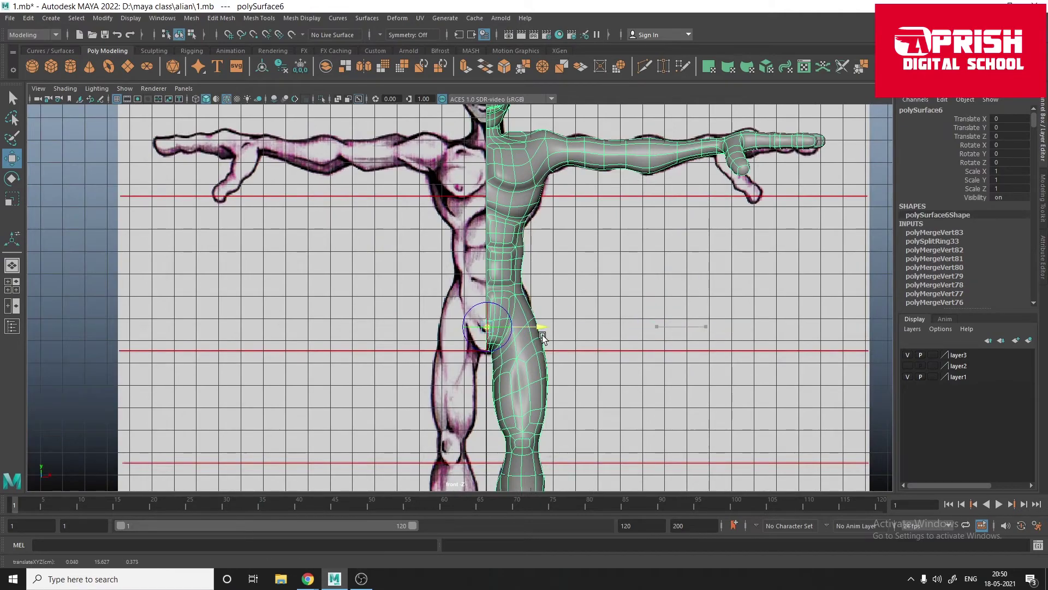
pyautogui.scroll(5, 480, 281)
pyautogui.click(561, 421)
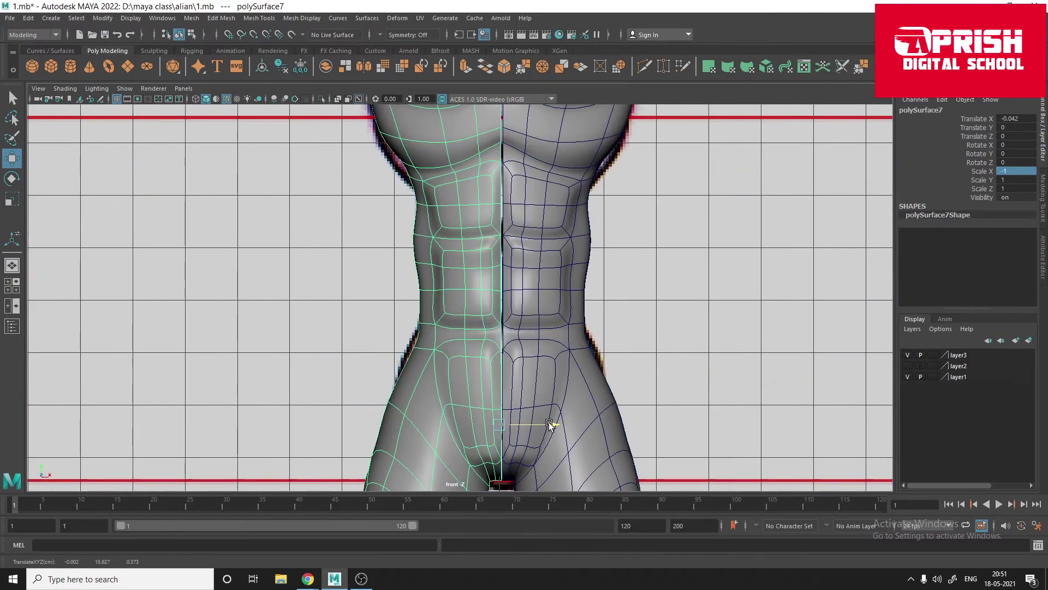
# Step: Inspect the alien against the front reference plane in perspective
pyautogui.press('space')
pyautogui.press('space')
pyautogui.click(516, 329)
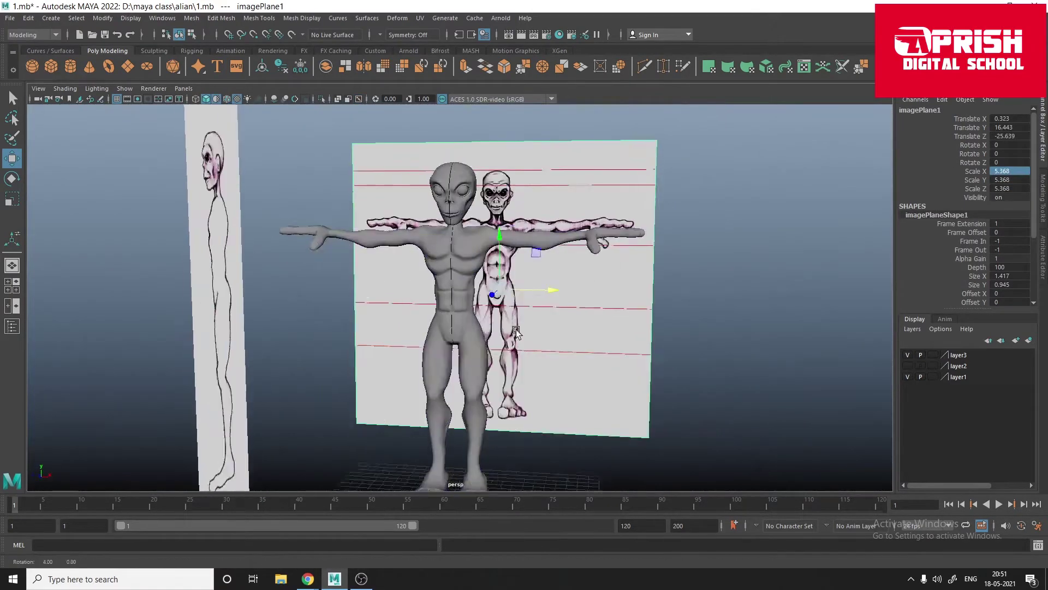
pyautogui.scroll(4, 431, 199)
pyautogui.click(510, 364)
pyautogui.moveTo(510, 365)
pyautogui.keyDown('alt'); pyautogui.mouseDown()
pyautogui.moveTo(397, 321)
pyautogui.moveTo(423, 351)
pyautogui.mouseUp(); pyautogui.keyUp('alt')
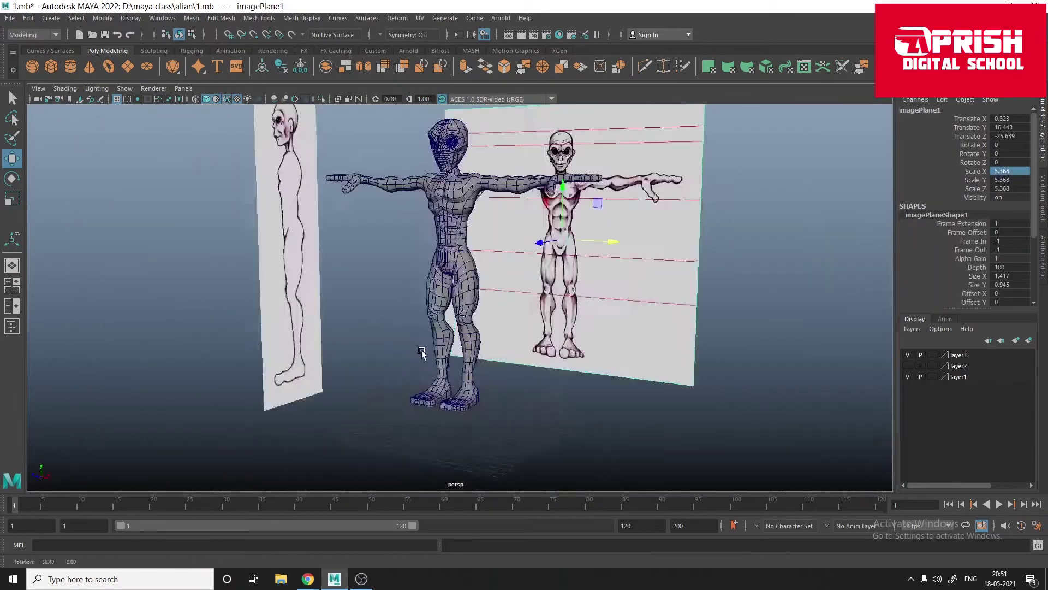
pyautogui.scroll(5, 423, 351)
pyautogui.scroll(-5, 459, 387)
pyautogui.keyDown('alt'); pyautogui.moveTo(459, 388); pyautogui.dragTo(415, 339); pyautogui.keyUp('alt')
# Step: Check the alien body against the side reference plane in the side view
pyautogui.click(306, 349)
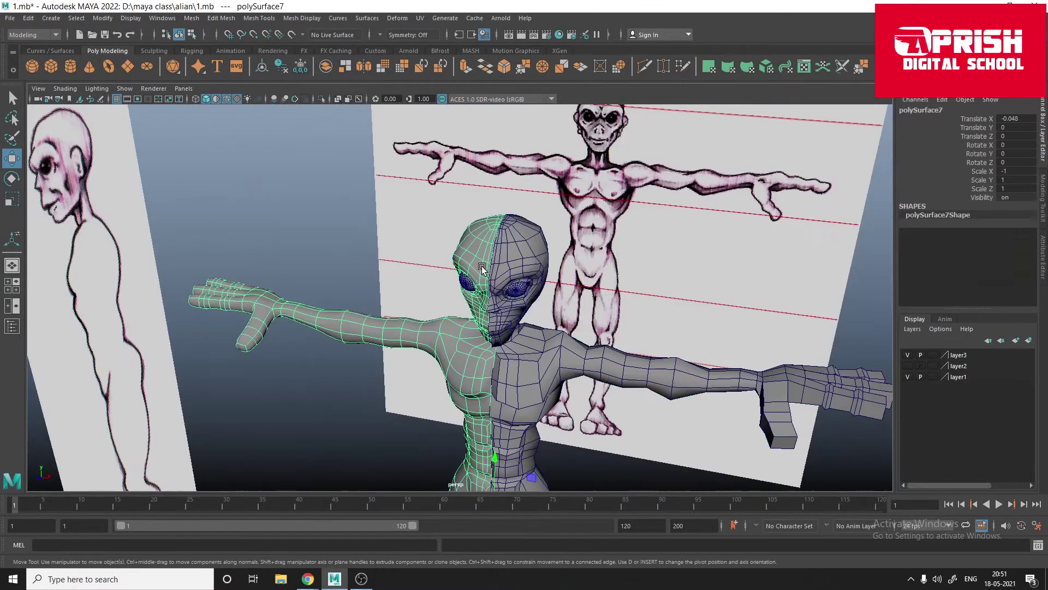
pyautogui.press('space')
pyautogui.press('space')
pyautogui.scroll(-3, 580, 291)
pyautogui.scroll(-2, 580, 291)
pyautogui.click(487, 413)
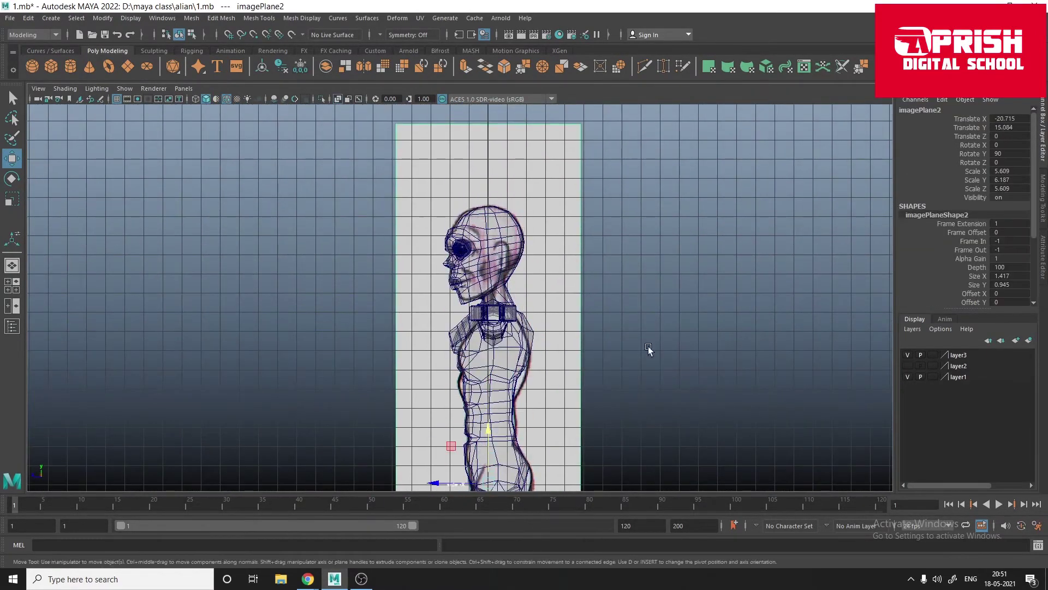
pyautogui.scroll(5, 498, 273)
# Step: Extrude the face on the side of the head and shrink it for the ear
pyautogui.click(489, 367)
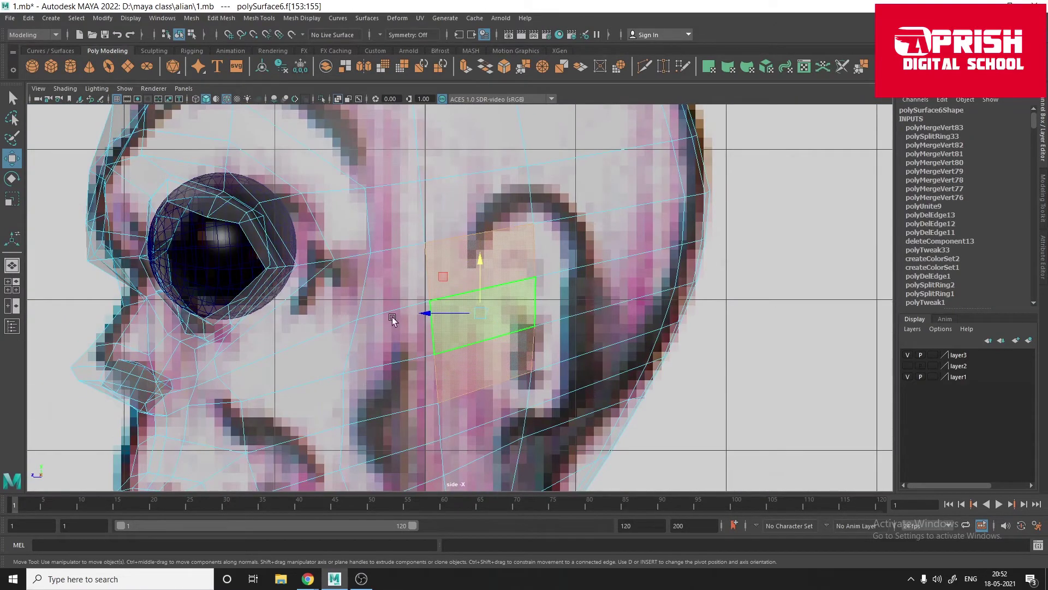
pyautogui.press('space')
pyautogui.press('space')
pyautogui.press('f')
pyautogui.hotkey('ctrl', 'e')
pyautogui.scroll(2, 328, 323)
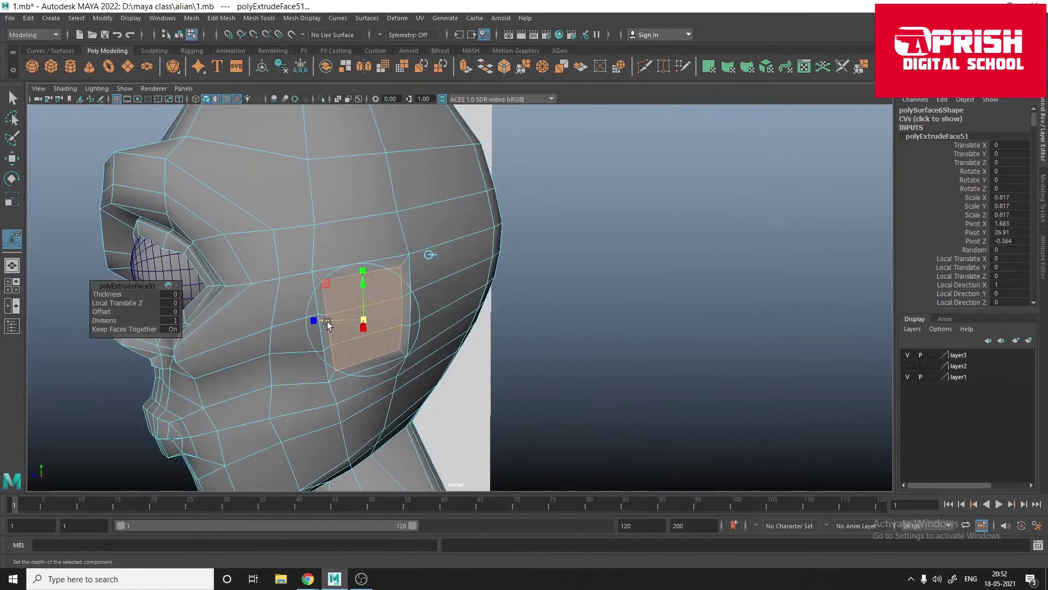
pyautogui.moveTo(328, 323); pyautogui.dragTo(338, 325)
pyautogui.moveTo(339, 324)
pyautogui.keyDown('alt'); pyautogui.mouseDown()
pyautogui.moveTo(430, 334)
pyautogui.moveTo(396, 305)
pyautogui.mouseUp(); pyautogui.keyUp('alt')
pyautogui.scroll(3, 431, 334)
pyautogui.press('q')
# Step: Scale the ear faces down slightly, extrude again and pull the face outward
pyautogui.scroll(-5, 341, 343)
pyautogui.scroll(5, 395, 306)
pyautogui.press('r')
pyautogui.moveTo(344, 273); pyautogui.dragTo(341, 274)
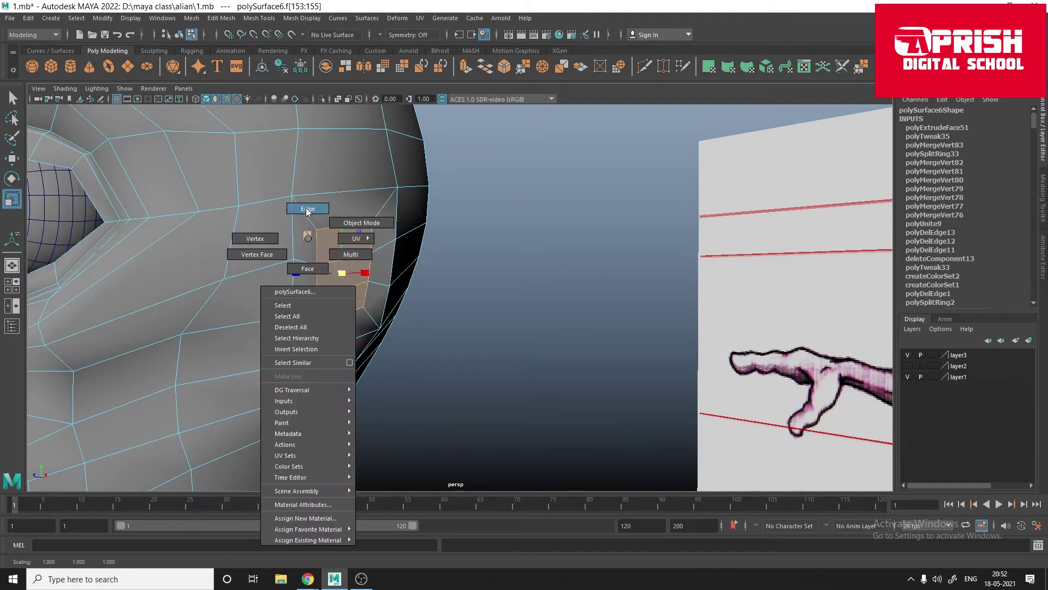
pyautogui.hotkey('ctrl', 'e')
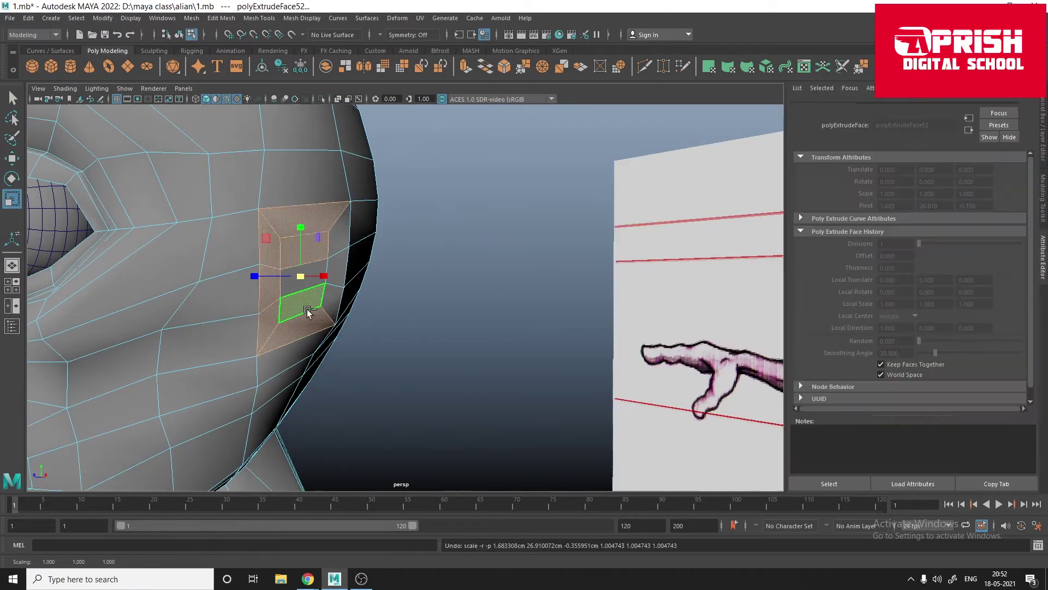
pyautogui.keyDown('alt'); pyautogui.moveTo(329, 287); pyautogui.dragTo(406, 317); pyautogui.keyUp('alt')
pyautogui.click(456, 349)
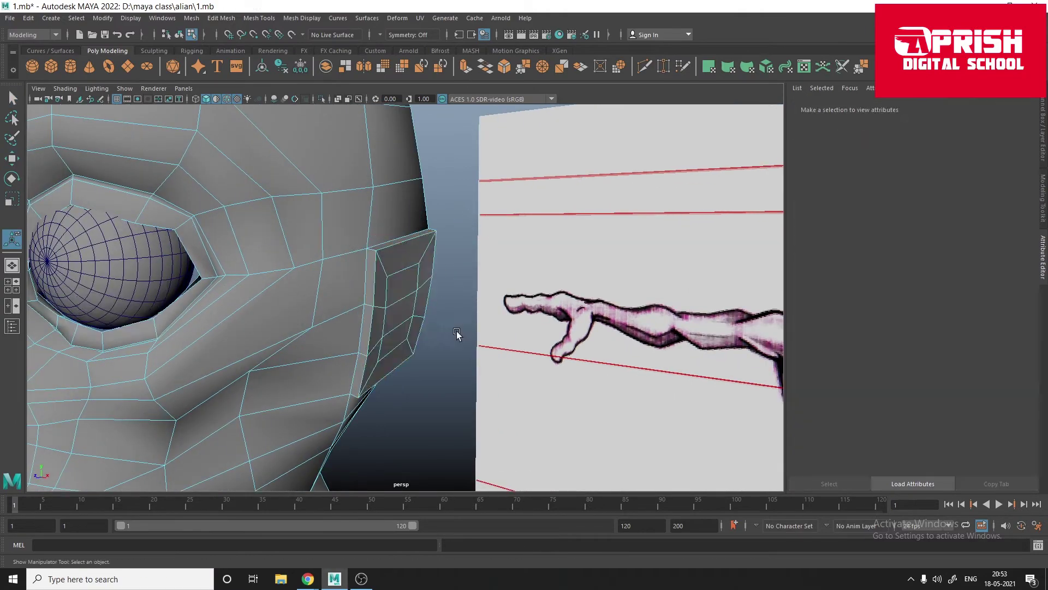
pyautogui.hotkey('ctrl', 'z')
# Step: Extrude the loop of faces around the ear block into the ear rim
pyautogui.scroll(3, 328, 276)
pyautogui.press('q')
pyautogui.doubleClick(357, 273)
pyautogui.scroll(-4, 365, 341)
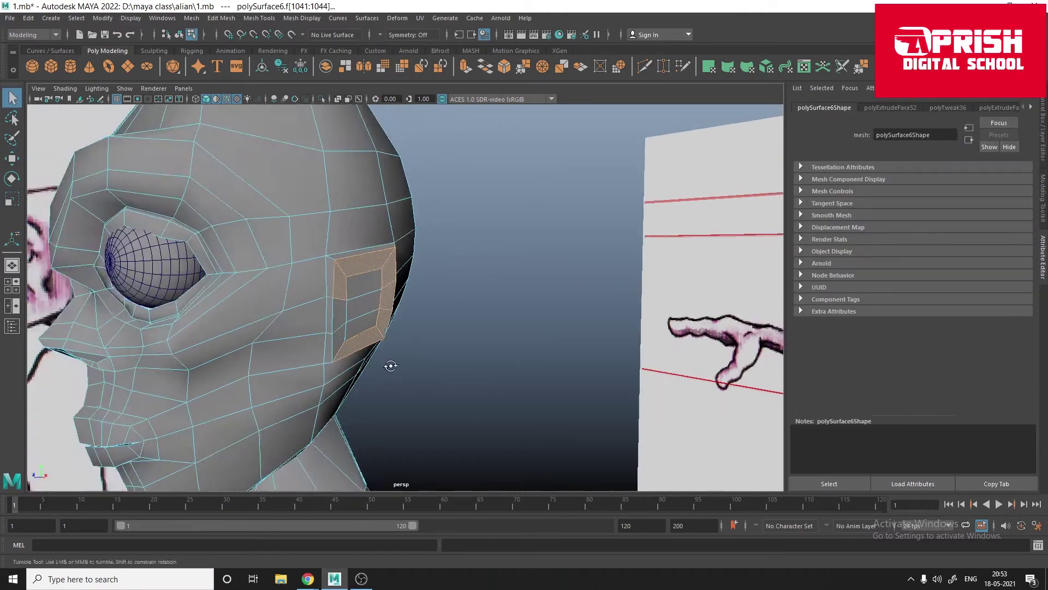
pyautogui.scroll(2, 388, 362)
pyautogui.hotkey('ctrl', 'e')
pyautogui.keyDown('alt'); pyautogui.moveTo(500, 297); pyautogui.dragTo(393, 280); pyautogui.keyUp('alt')
pyautogui.scroll(3, 393, 279)
pyautogui.scroll(-3, 393, 280)
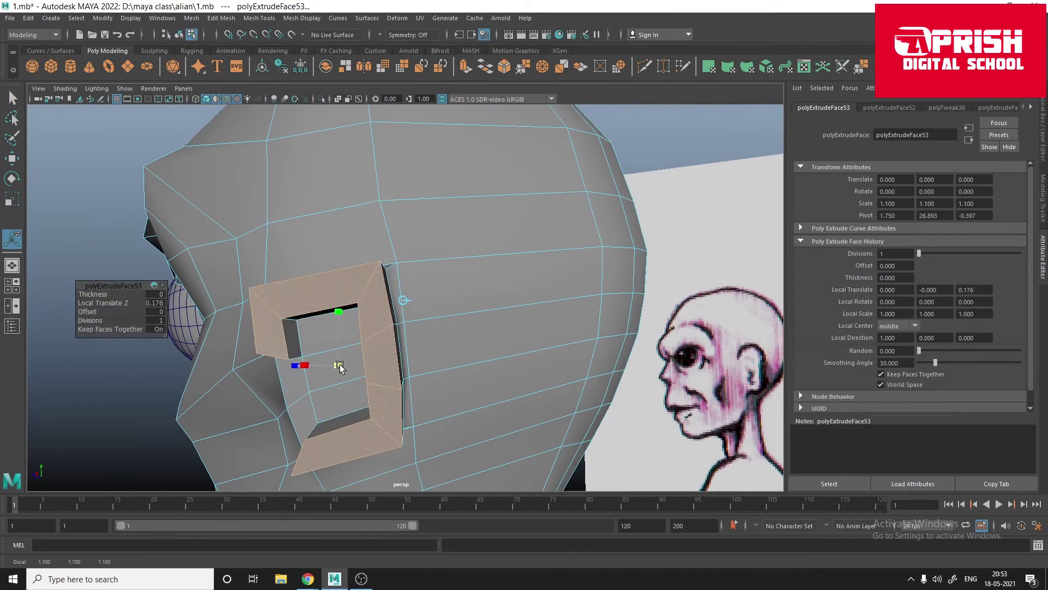
# Step: Move individual ear vertices to refine the ear shape
pyautogui.keyDown('alt'); pyautogui.moveTo(340, 363); pyautogui.dragTo(561, 337); pyautogui.keyUp('alt')
pyautogui.press('q')
pyautogui.press('F9')
pyautogui.scroll(3, 561, 337)
pyautogui.scroll(-3, 456, 397)
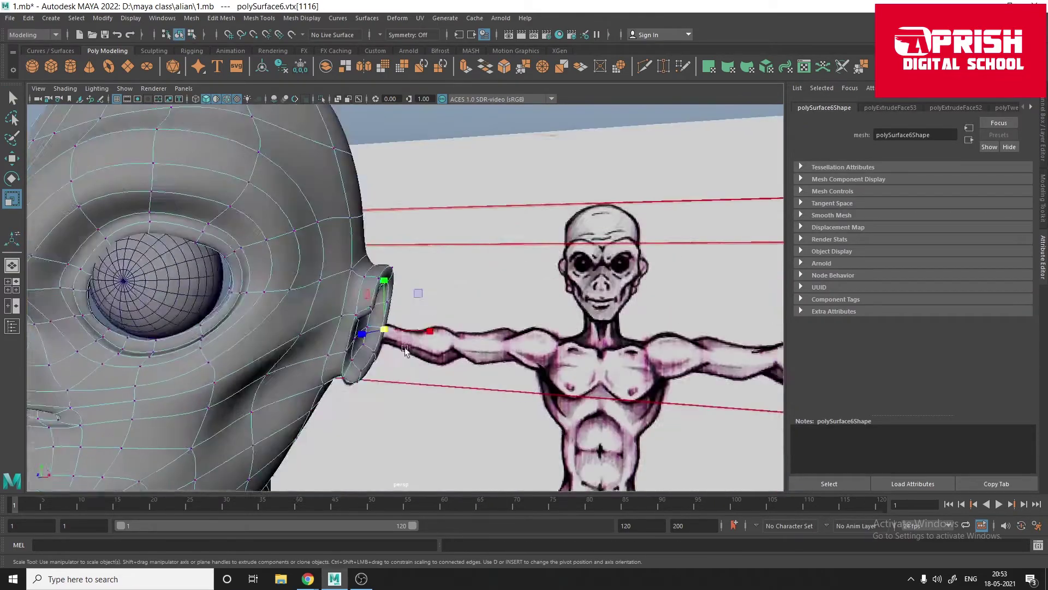
pyautogui.keyDown('alt'); pyautogui.moveTo(418, 292); pyautogui.dragTo(437, 374); pyautogui.keyUp('alt')
pyautogui.scroll(3, 437, 374)
pyautogui.click(402, 397)
pyautogui.press('w')
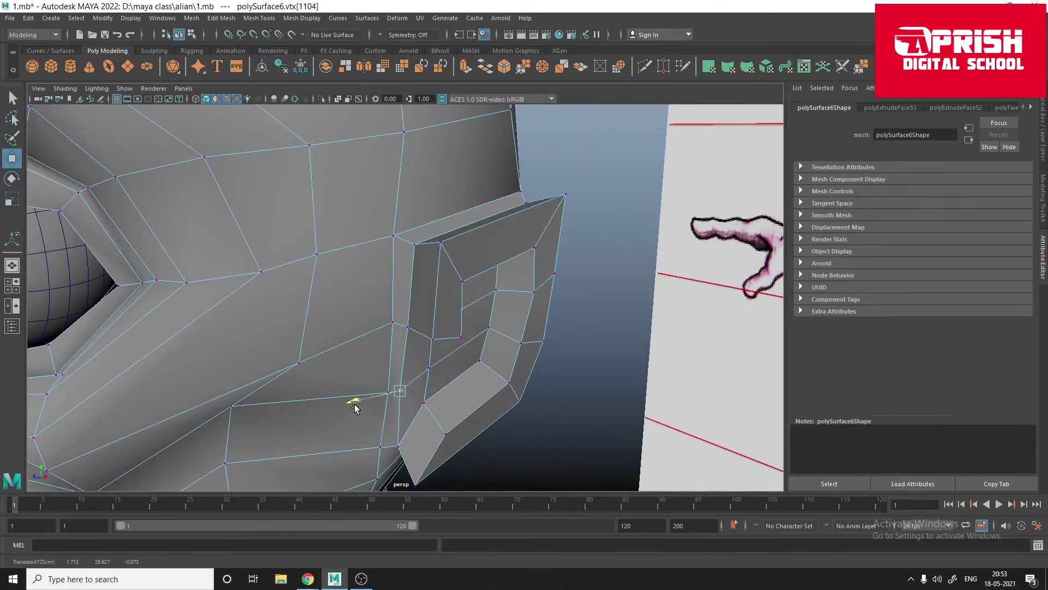
pyautogui.scroll(-3, 350, 340)
# Step: Select the faces inside the ear cavity
pyautogui.keyDown('alt'); pyautogui.moveTo(350, 339); pyautogui.dragTo(424, 277); pyautogui.keyUp('alt')
pyautogui.press('F11')
pyautogui.keyDown('shift'); pyautogui.click(427, 269); pyautogui.keyUp('shift')
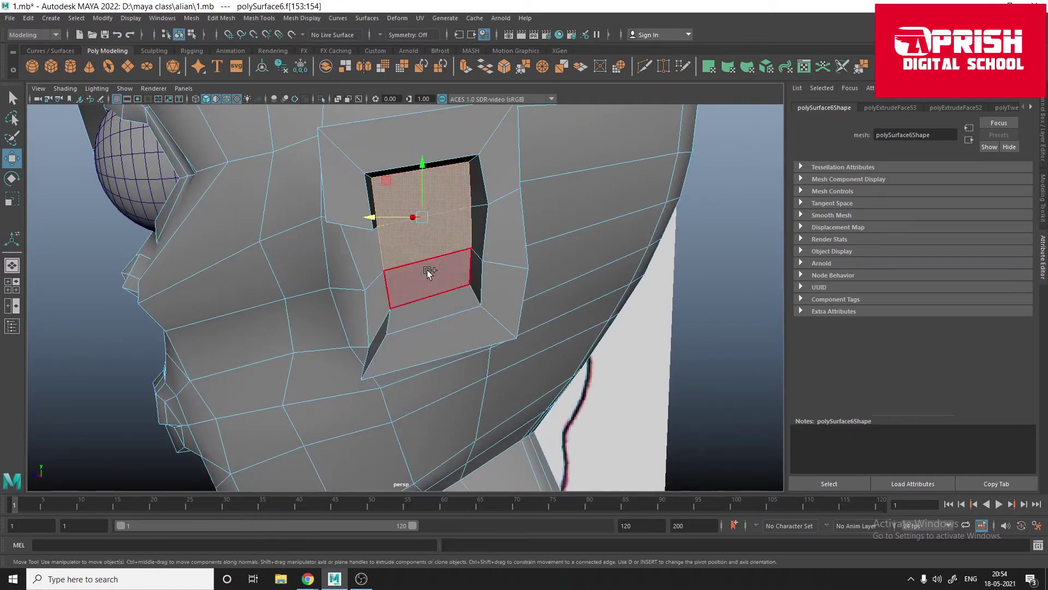
pyautogui.scroll(4, 427, 270)
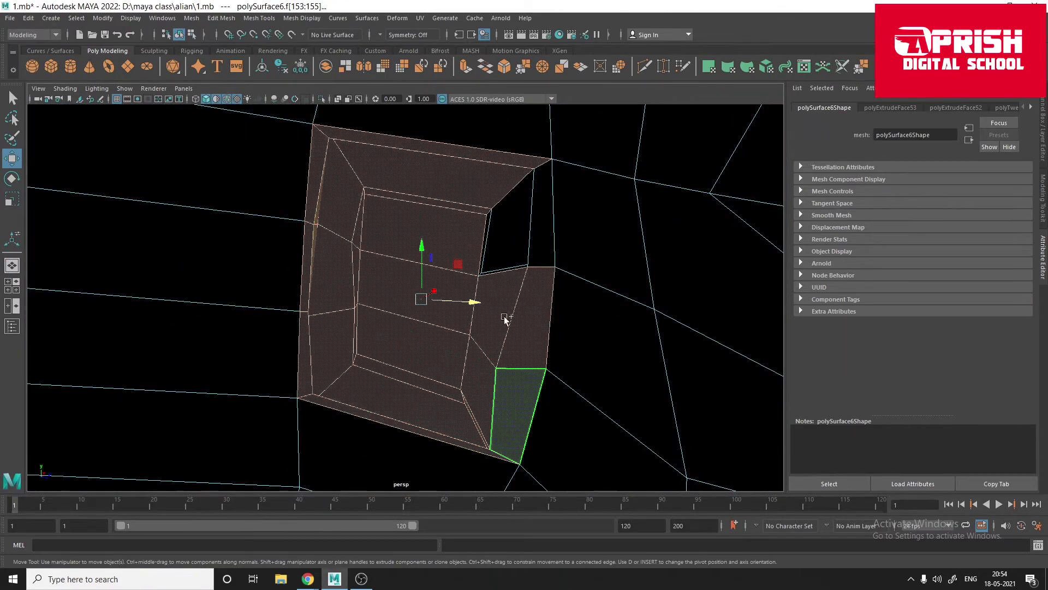
pyautogui.scroll(-3, 505, 319)
# Step: Return to object mode and view the whole body from the front
pyautogui.keyDown('alt'); pyautogui.moveTo(505, 319); pyautogui.dragTo(491, 306); pyautogui.keyUp('alt')
pyautogui.scroll(-3, 491, 306)
pyautogui.press('F8')
pyautogui.keyDown('alt'); pyautogui.moveTo(313, 330); pyautogui.dragTo(278, 413); pyautogui.keyUp('alt')
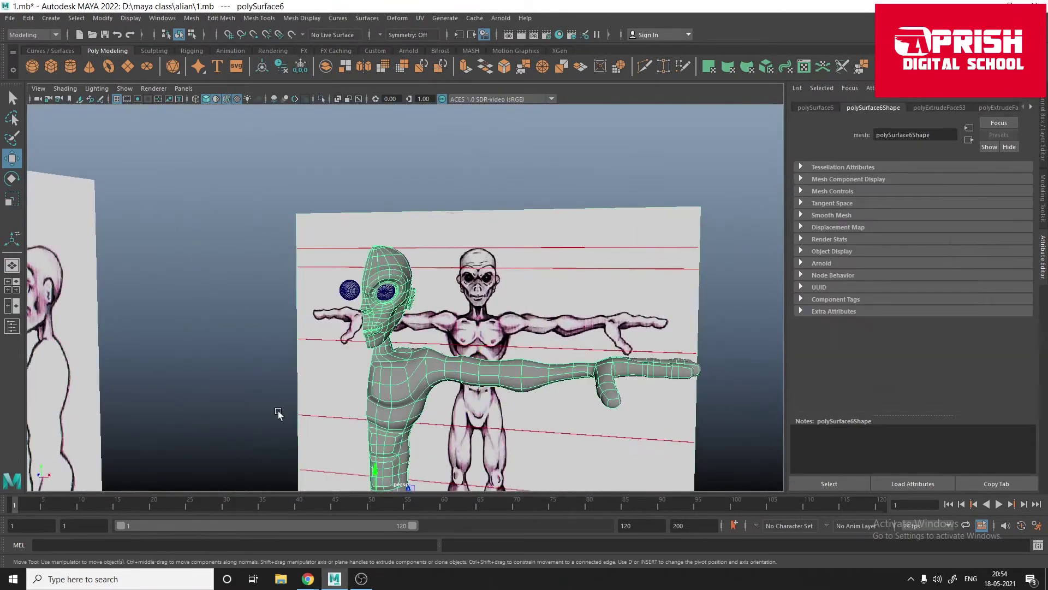
pyautogui.press('space')
# Step: Mirror the body half with Scale X -1 and combine both halves into one mesh
pyautogui.hotkey('ctrl', 'shift', 'd')
pyautogui.hotkey('ctrl', 'a')
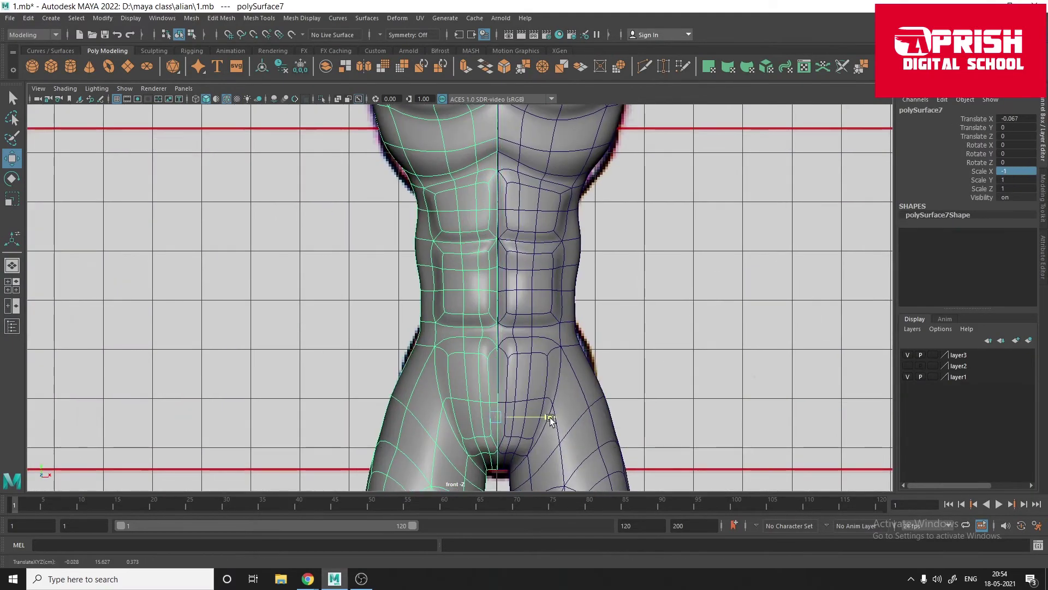
pyautogui.scroll(-3, 550, 418)
pyautogui.press('space')
pyautogui.moveTo(546, 327)
pyautogui.keyDown('alt'); pyautogui.mouseDown()
pyautogui.moveTo(383, 300)
pyautogui.moveTo(189, 117)
pyautogui.moveTo(327, 219)
pyautogui.moveTo(445, 246)
pyautogui.mouseUp(); pyautogui.keyUp('alt')
pyautogui.press('space')
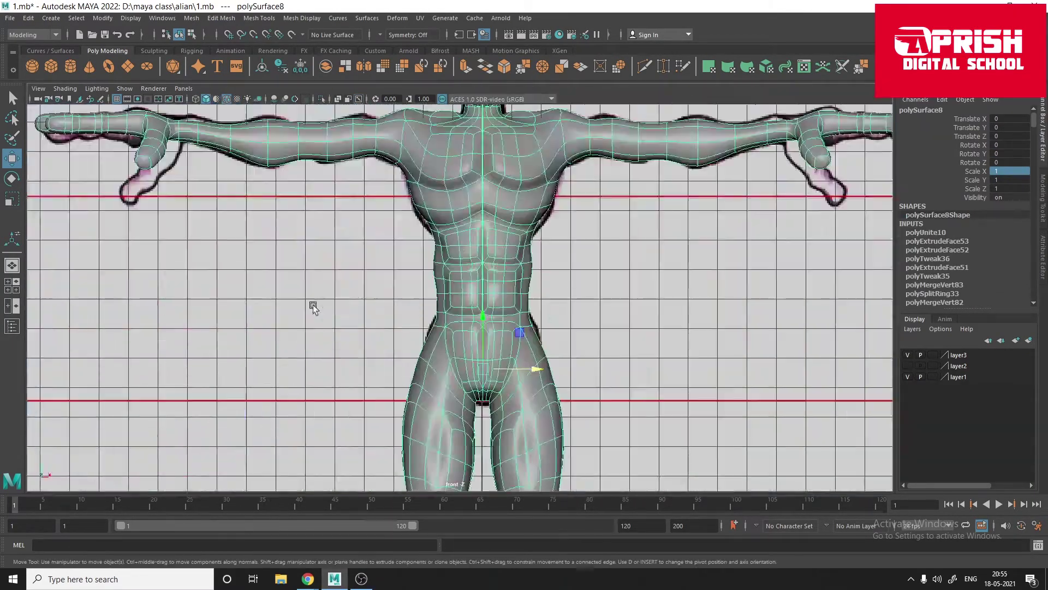
# Step: Review the paint selection tool's stroke and display settings
pyautogui.press('space')
pyautogui.keyDown('alt'); pyautogui.moveTo(313, 306); pyautogui.dragTo(382, 245); pyautogui.keyUp('alt')
pyautogui.click(12, 137)
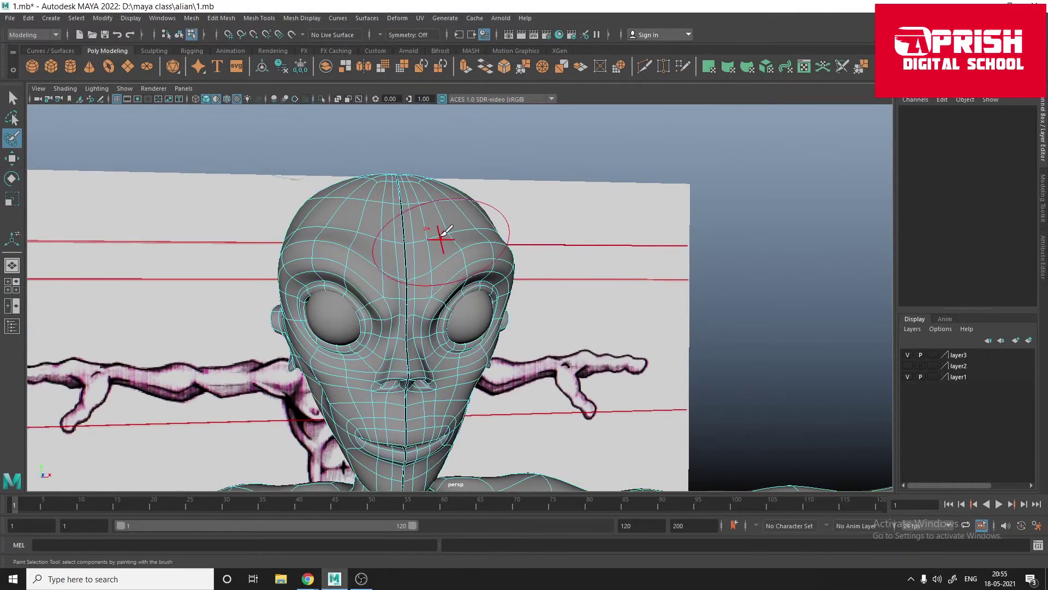
pyautogui.click(1027, 35)
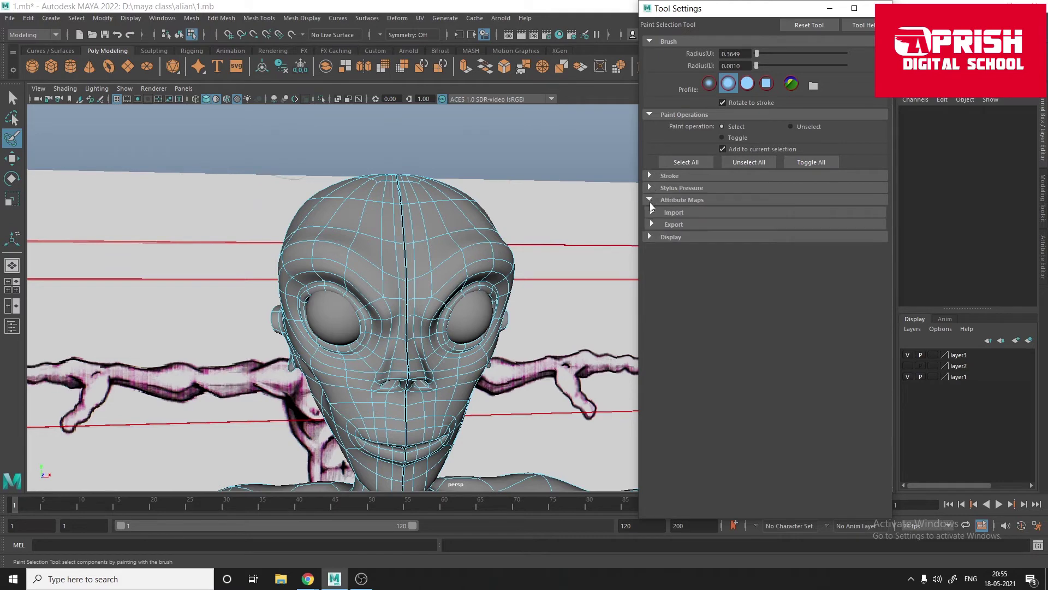
pyautogui.click(652, 224)
pyautogui.click(649, 175)
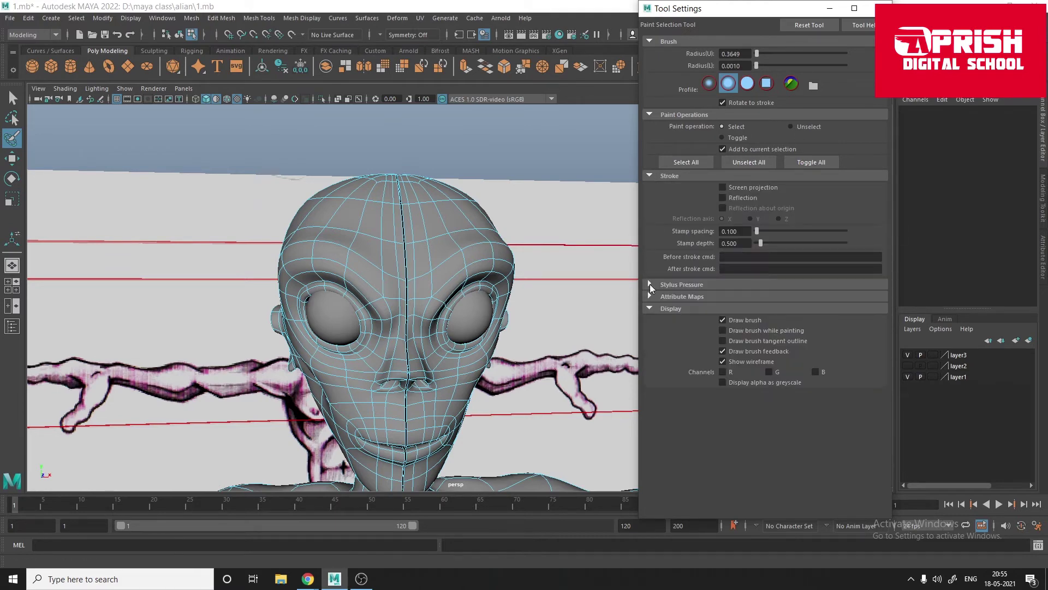
pyautogui.click(649, 284)
pyautogui.click(879, 8)
# Step: Select forehead vertices, toggling Soft Select falloff on and off with B
pyautogui.press('q')
pyautogui.scroll(3, 382, 246)
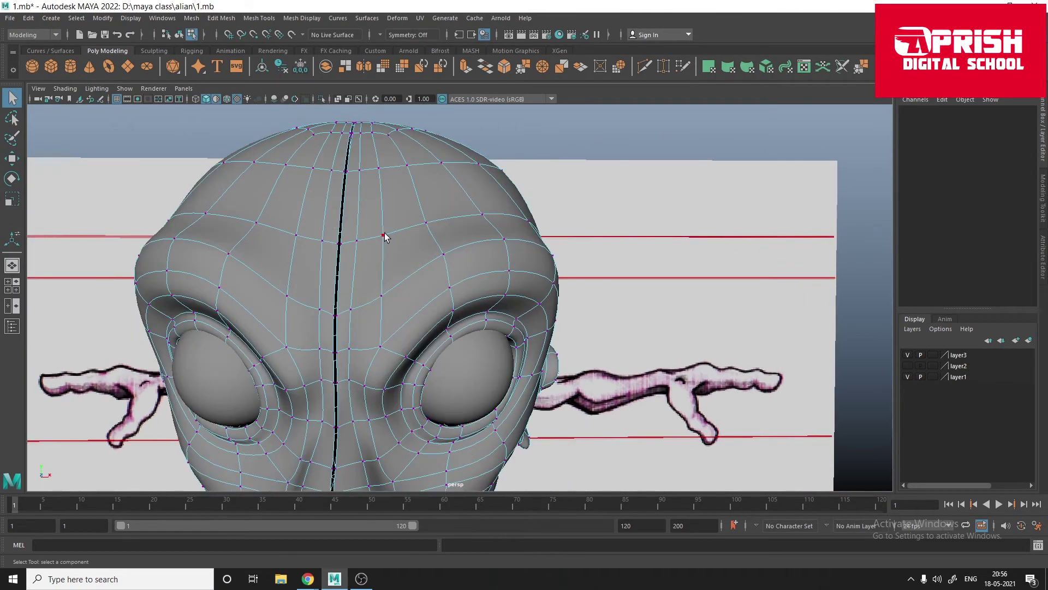
pyautogui.click(382, 235)
pyautogui.scroll(-3, 459, 250)
pyautogui.click(458, 250)
pyautogui.press('b')
pyautogui.scroll(2, 440, 251)
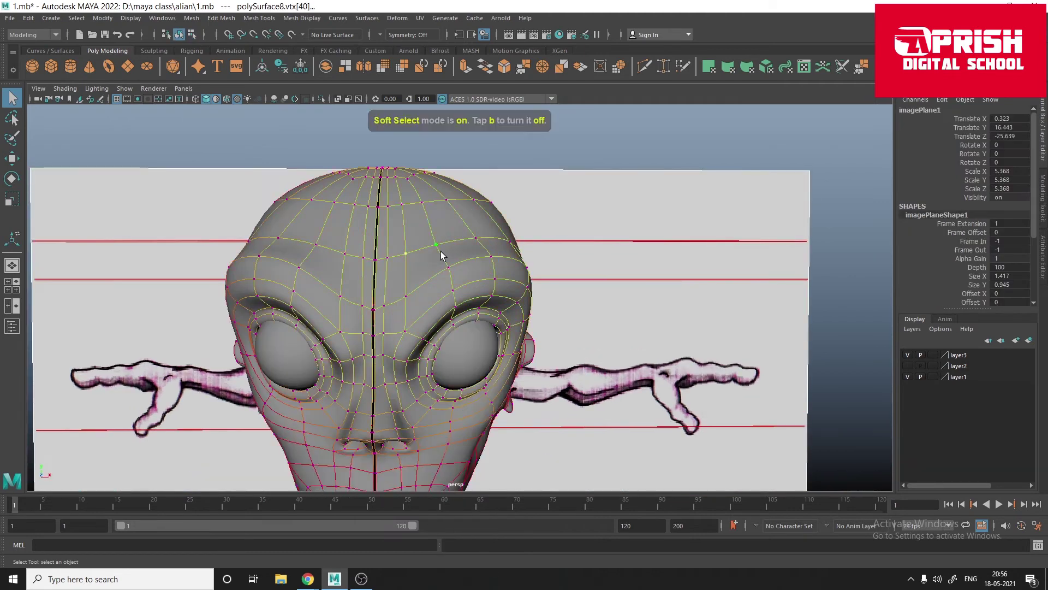
pyautogui.scroll(-3, 441, 256)
pyautogui.click(438, 277)
pyautogui.press('b')
pyautogui.scroll(3, 440, 251)
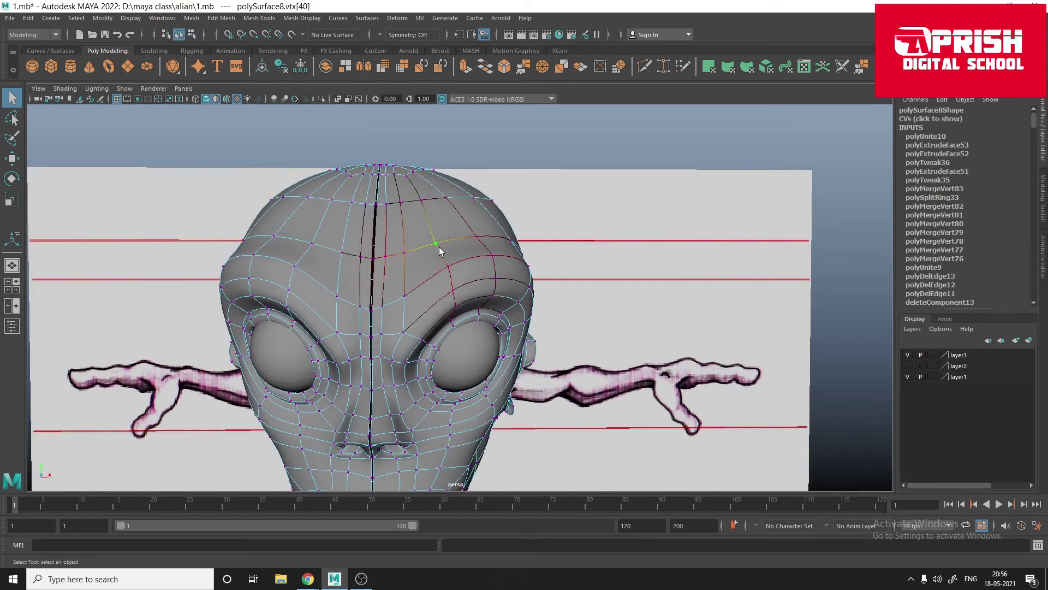
pyautogui.click(1027, 34)
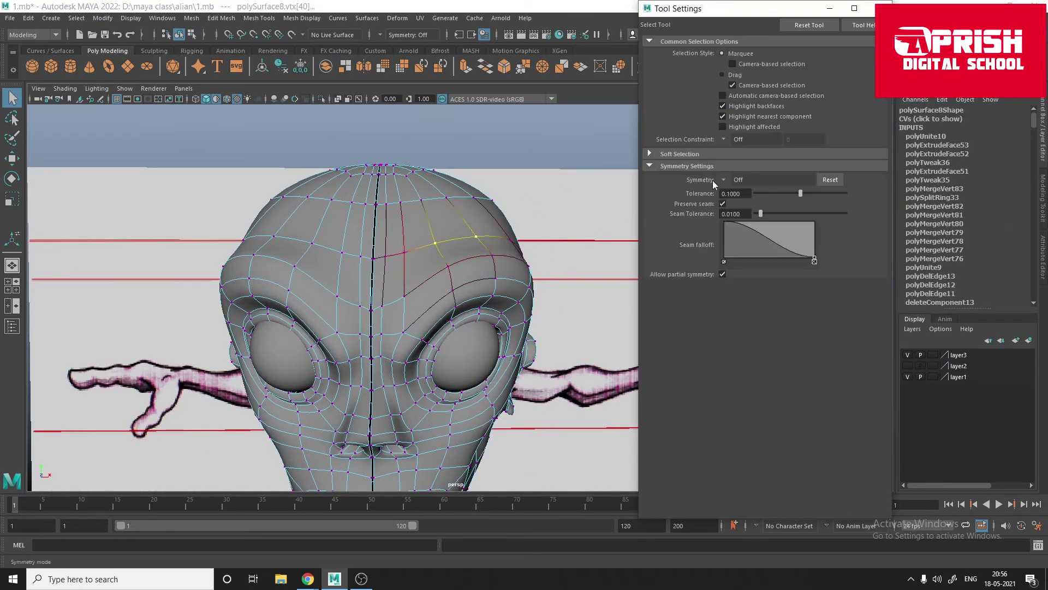
# Step: Move cheek and skull-side vertices to reshape the head outline against the front reference
pyautogui.keyDown('alt'); pyautogui.moveTo(386, 239); pyautogui.dragTo(405, 236); pyautogui.keyUp('alt')
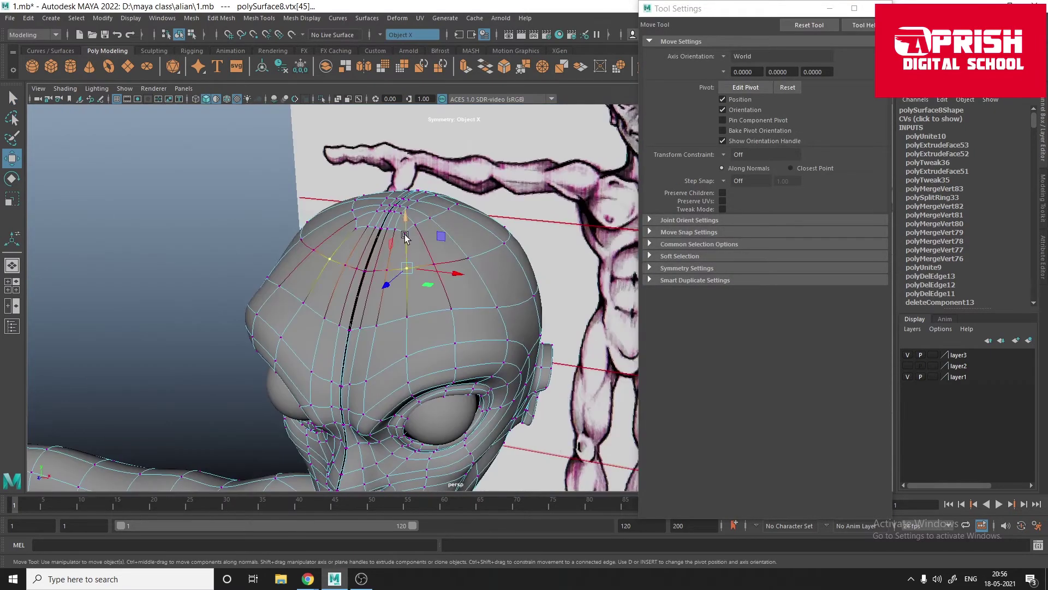
pyautogui.keyDown('alt'); pyautogui.moveTo(406, 197); pyautogui.dragTo(457, 304); pyautogui.keyUp('alt')
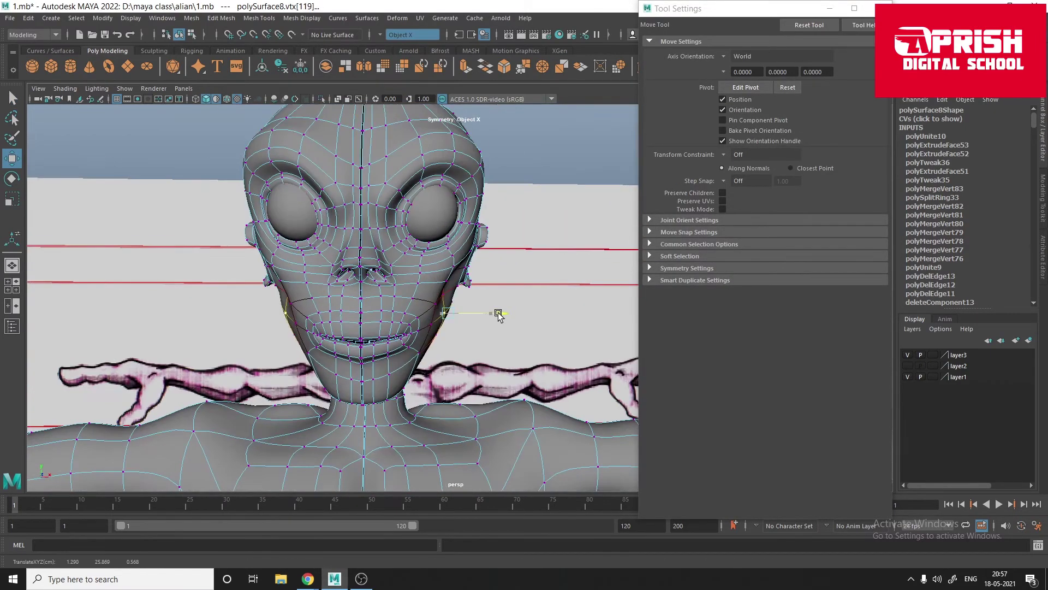
pyautogui.click(448, 346)
pyautogui.click(415, 354)
pyautogui.moveTo(449, 346)
pyautogui.keyDown('alt'); pyautogui.mouseDown(button='middle')
pyautogui.moveTo(437, 312)
pyautogui.moveTo(453, 379)
pyautogui.mouseUp(button='middle'); pyautogui.keyUp('alt')
pyautogui.click(409, 199)
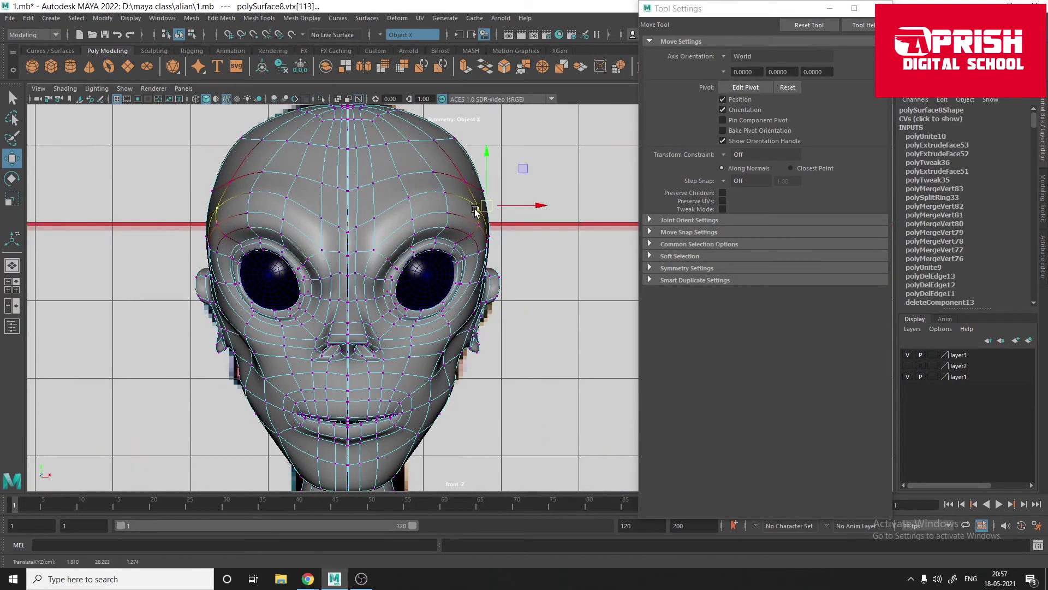
pyautogui.keyDown('alt'); pyautogui.moveTo(433, 173); pyautogui.dragTo(429, 211, button='middle'); pyautogui.keyUp('alt')
pyautogui.click(487, 232)
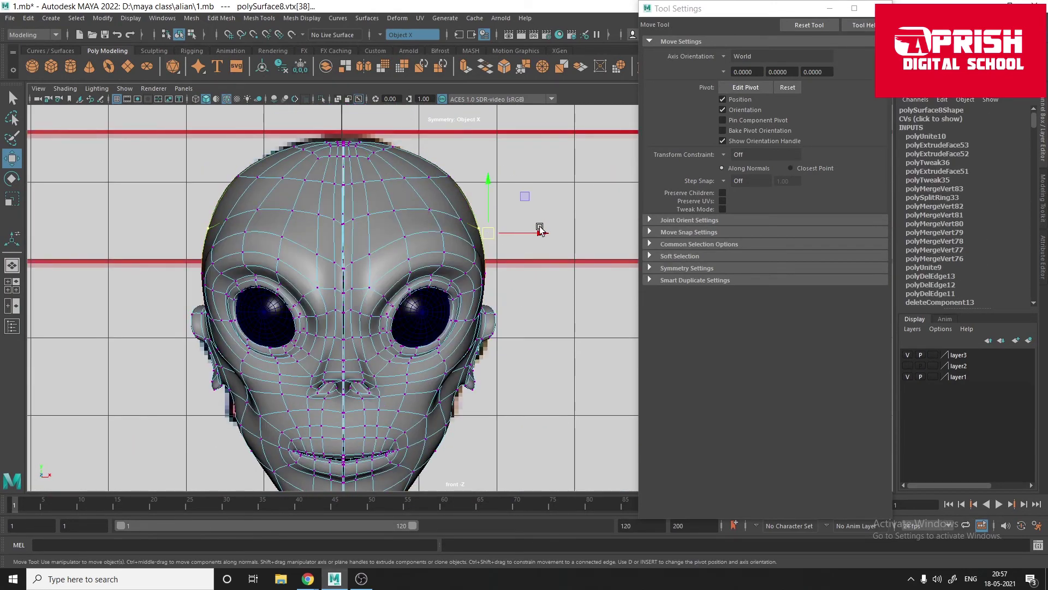
pyautogui.scroll(-4, 476, 229)
pyautogui.moveTo(251, 155); pyautogui.dragTo(540, 362)
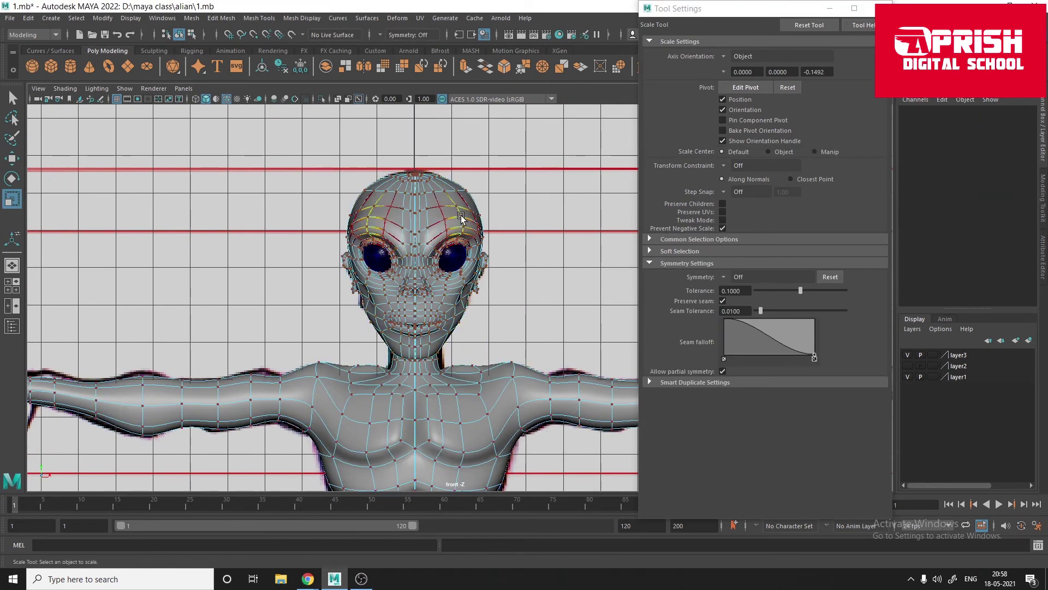
# Step: Select the whole alien body and assign it a Blinn material
pyautogui.moveTo(308, 155); pyautogui.dragTo(549, 363)
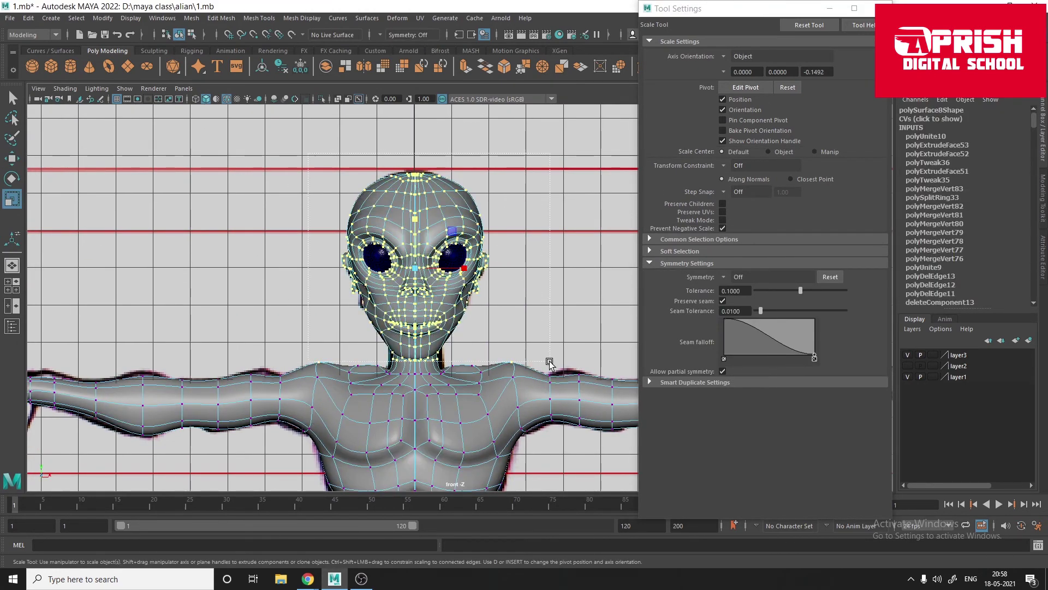
pyautogui.press('space')
pyautogui.click(472, 279)
pyautogui.press('space')
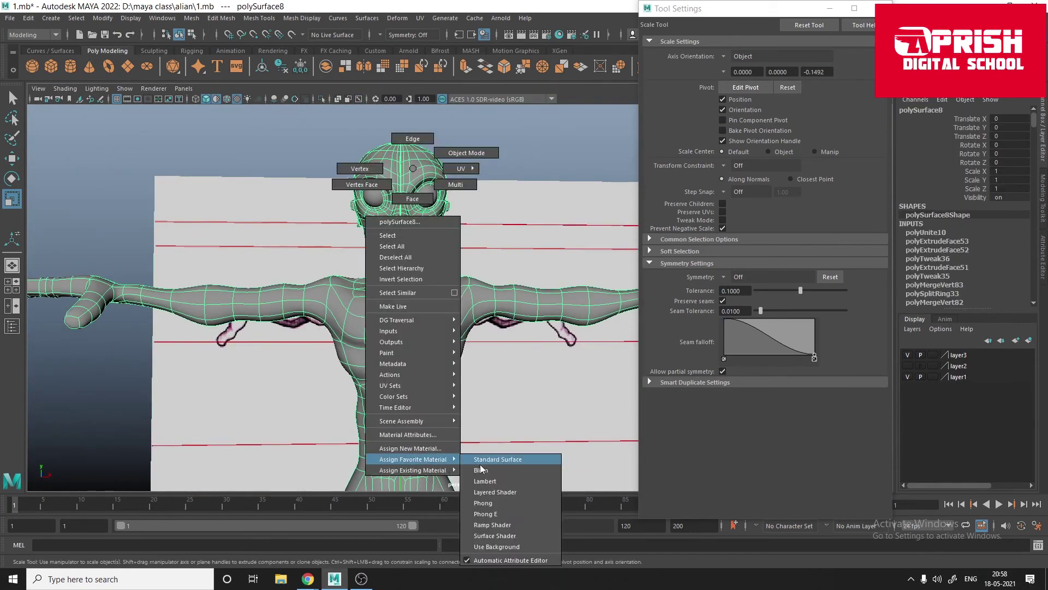
pyautogui.click(480, 469)
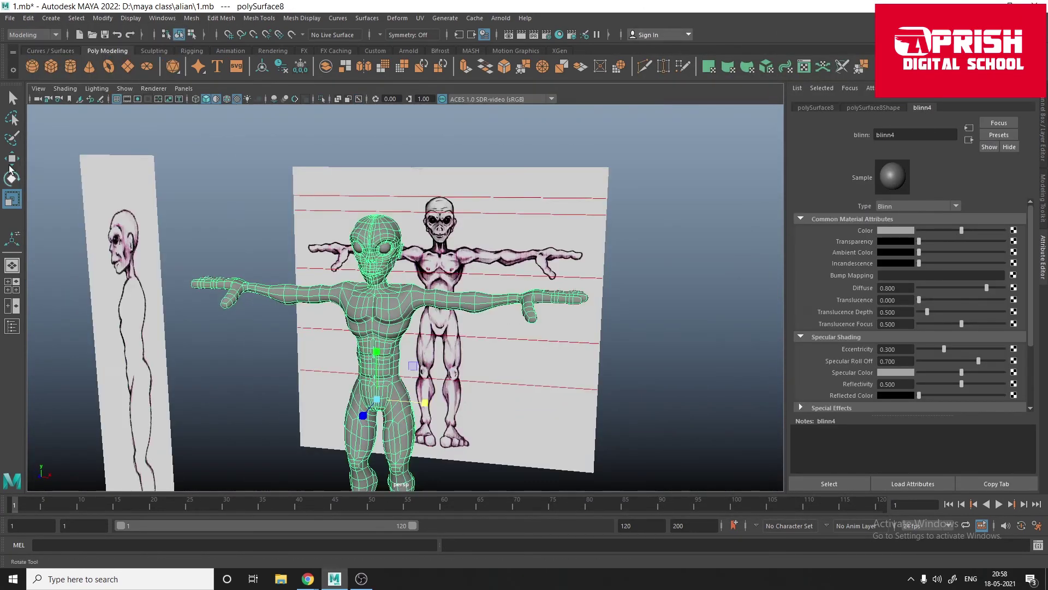
# Step: Check the alien against the reference image planes and save the scene
pyautogui.click(11, 159)
pyautogui.click(394, 316)
pyautogui.click(557, 390)
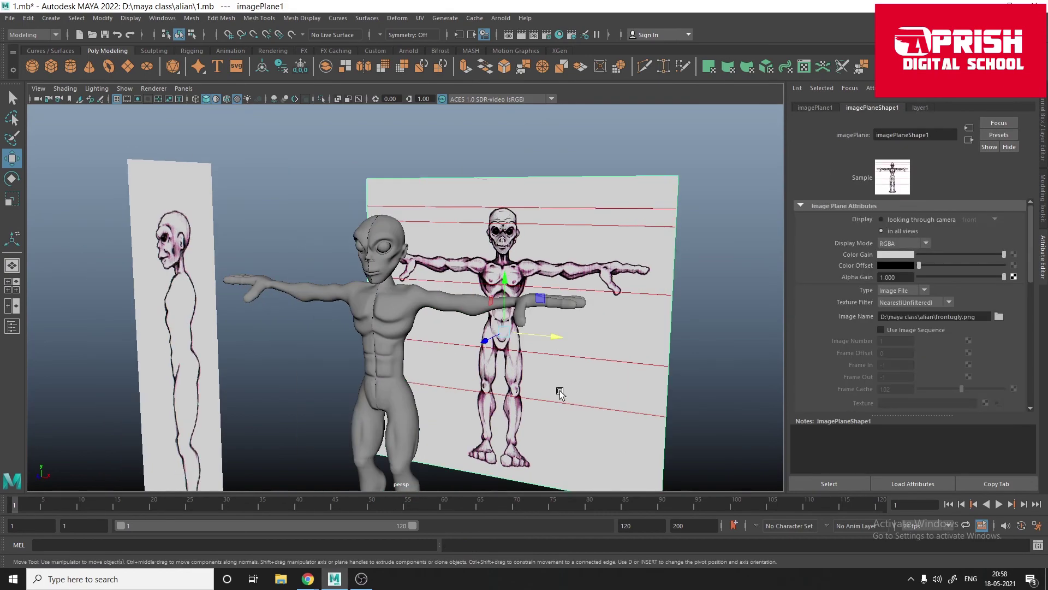
pyautogui.moveTo(557, 391)
pyautogui.keyDown('alt'); pyautogui.mouseDown()
pyautogui.moveTo(444, 421)
pyautogui.moveTo(522, 367)
pyautogui.moveTo(339, 381)
pyautogui.moveTo(546, 386)
pyautogui.mouseUp(); pyautogui.keyUp('alt')
pyautogui.hotkey('ctrl', 's')
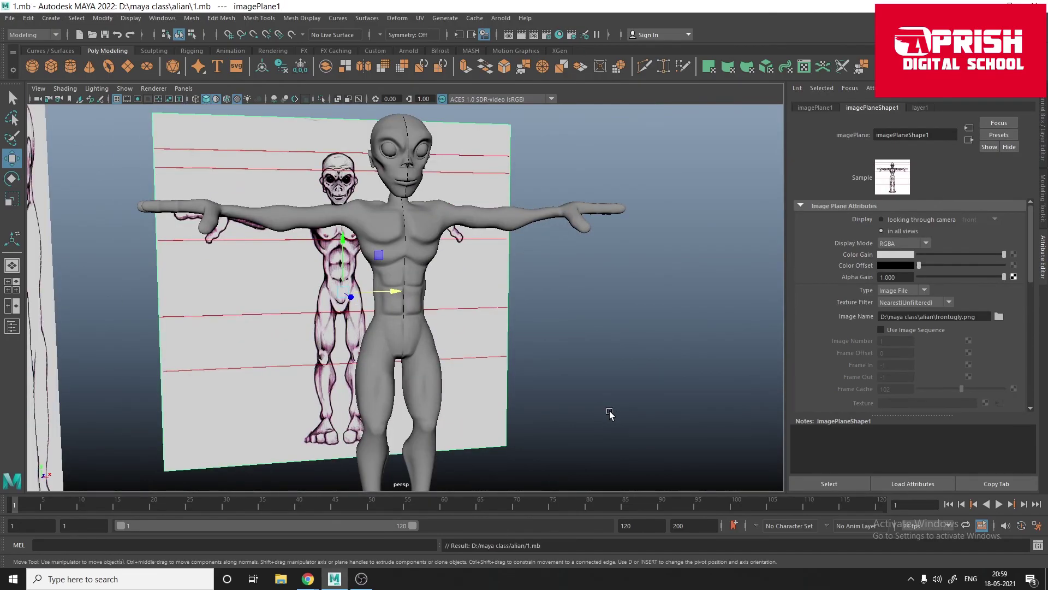